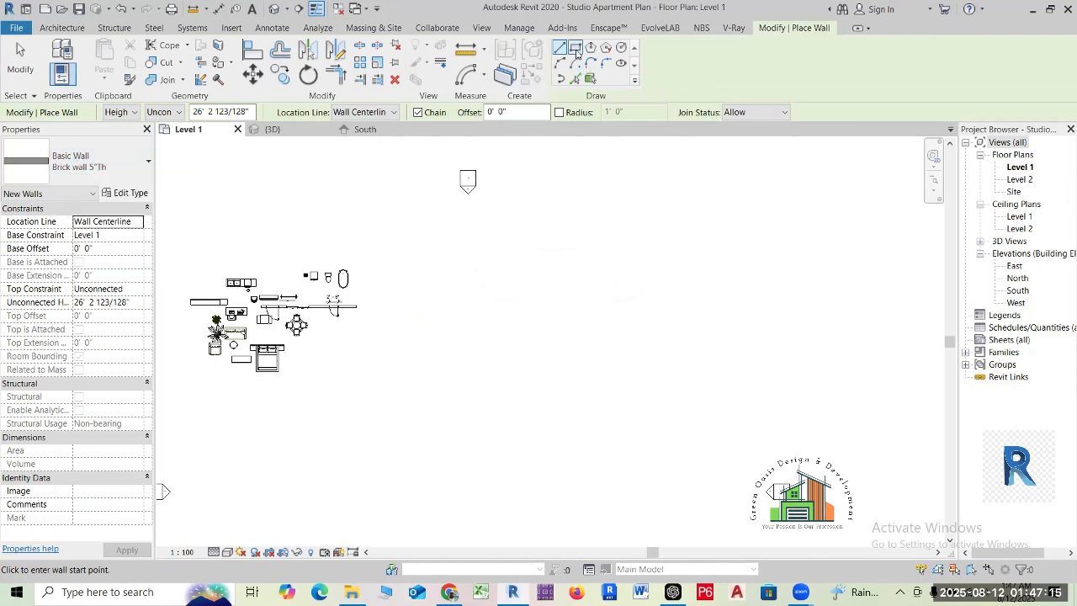
- Draw a rectangle of Brick wall 5"Th walls, 35' wide by 24' high, in the empty area beside the furniture
left_click(576, 49)
left_click(449, 258)
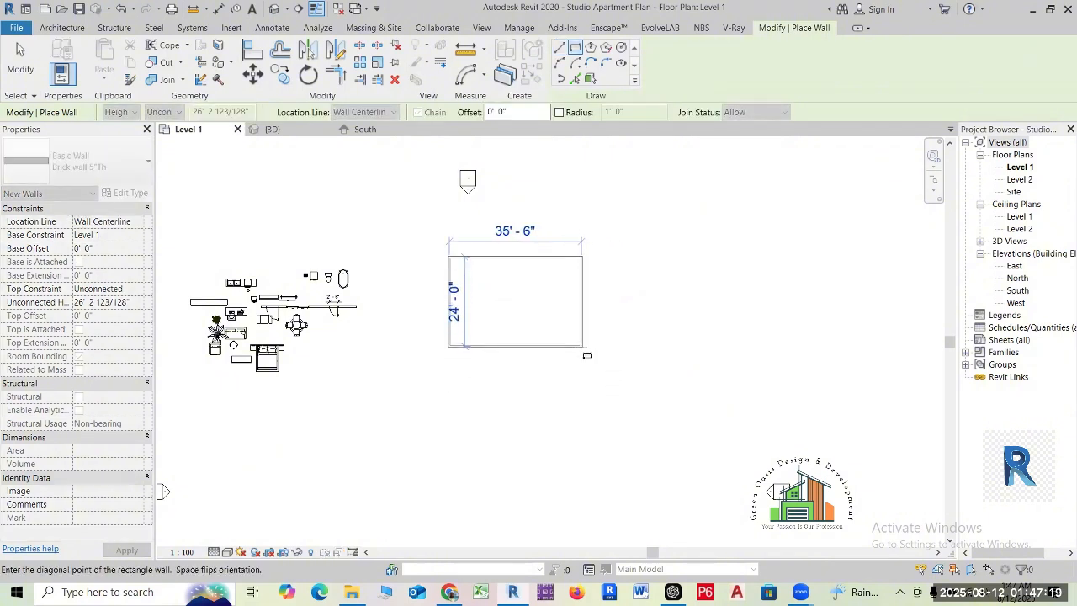
left_click(579, 346)
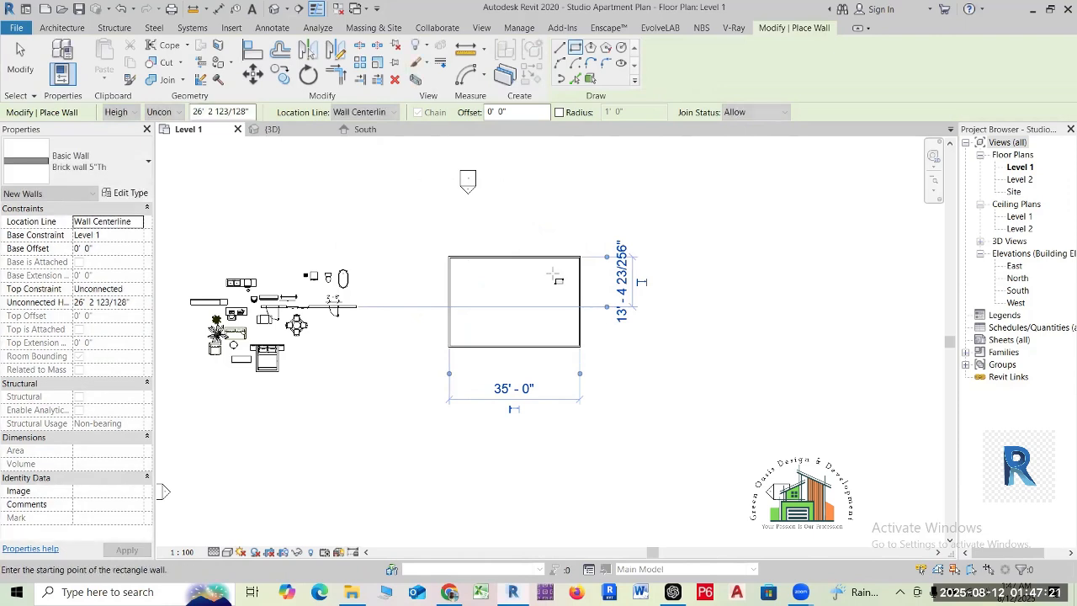
- Draw a straight vertical wall from the midpoint of the upper outer wall down to the lower outer wall
scroll(552, 274, "up", 2)
left_click(559, 47)
scroll(500, 301, "up", 1)
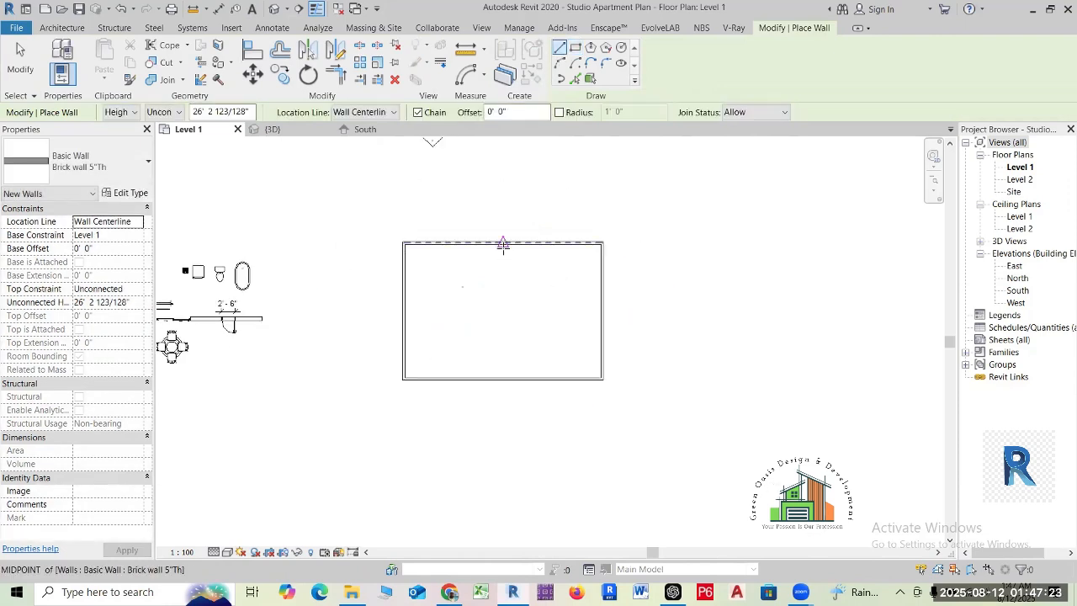
left_click(503, 243)
left_click(503, 378)
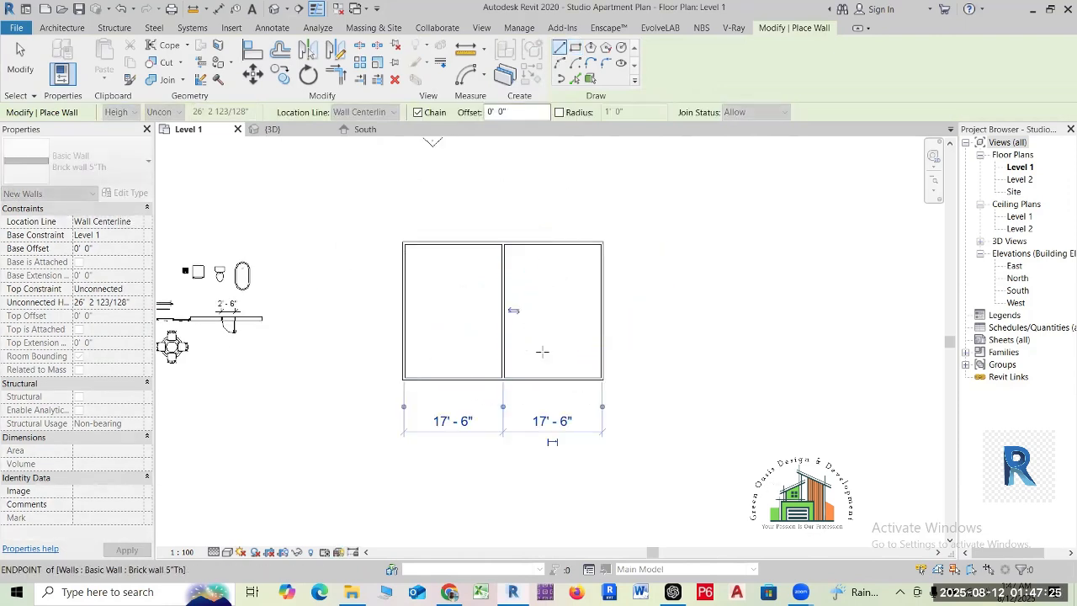
- Draw a horizontal partition wall from the central wall to the right outer wall, about 5' 8" above the lower outer wall
scroll(502, 344, "up", 1)
left_click(501, 344)
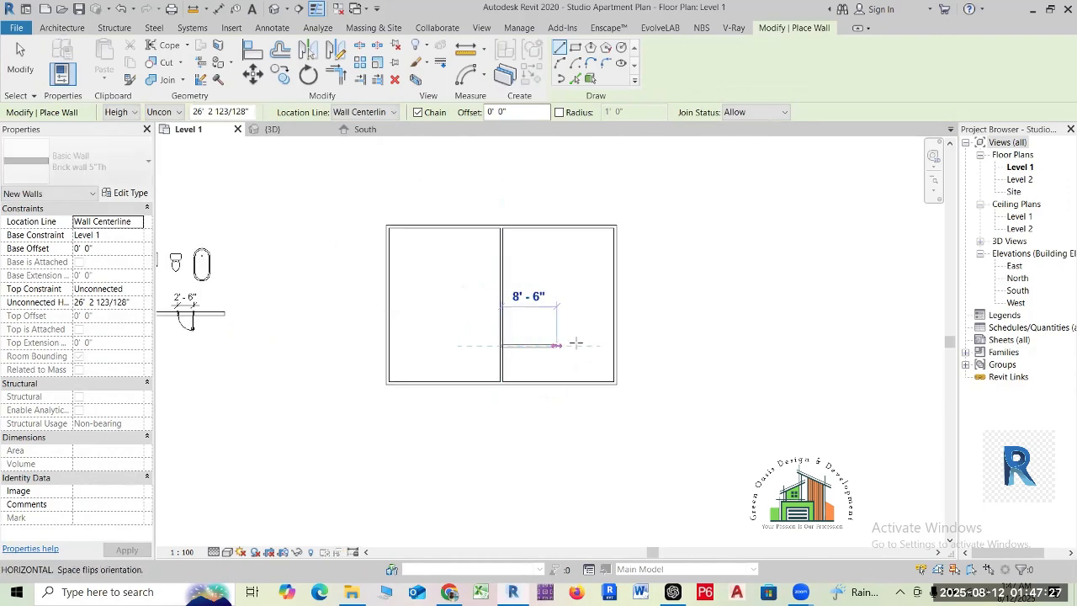
left_click(615, 345)
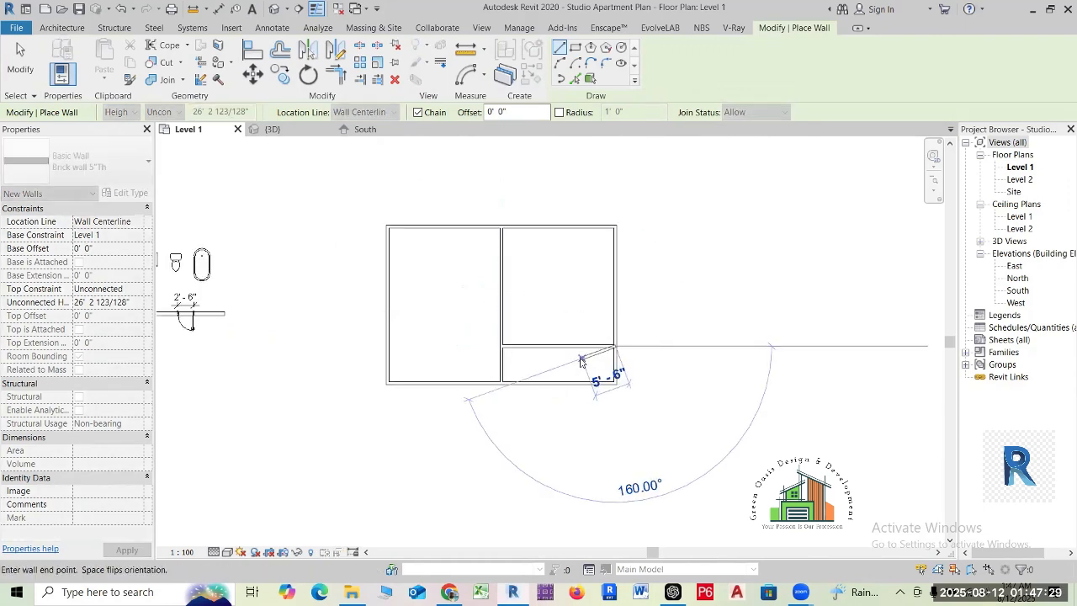
key("Escape")
- Draw a short vertical wall from the horizontal partition to the lower outer wall, 12' from the central wall
left_click(579, 345)
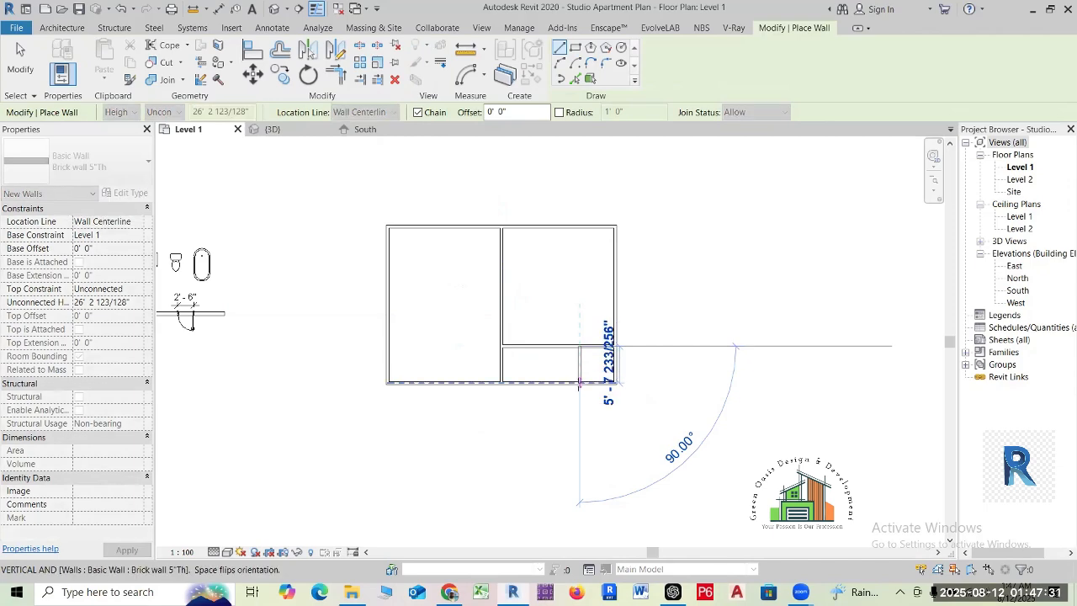
left_click(578, 381)
key("Escape")
key("Escape")
scroll(555, 363, "up", 2)
middle_click_drag(555, 363, 583, 380)
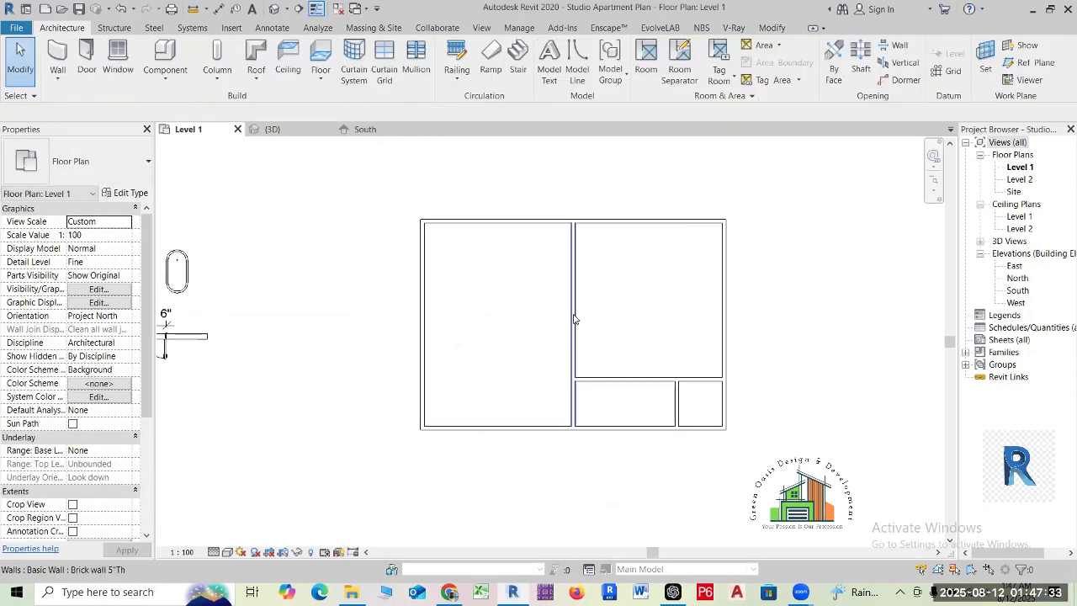
- Check the temporary dimensions of the central wall and the left outer wall
left_click(576, 319)
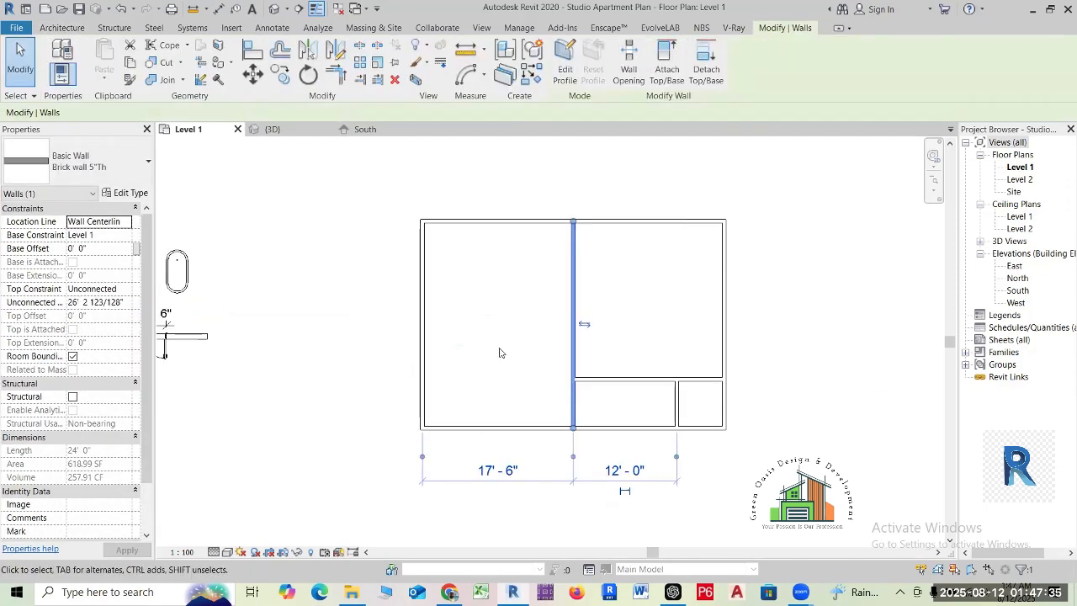
key("Escape")
scroll(450, 353, "up", 1)
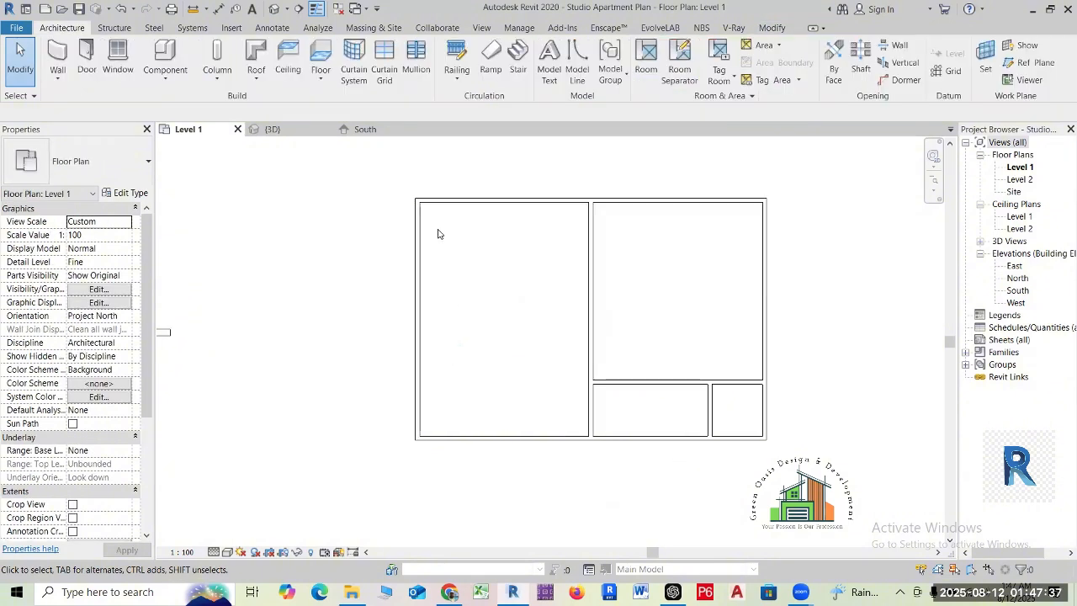
left_click(416, 233)
scroll(463, 227, "up", 2)
scroll(435, 312, "up", 3)
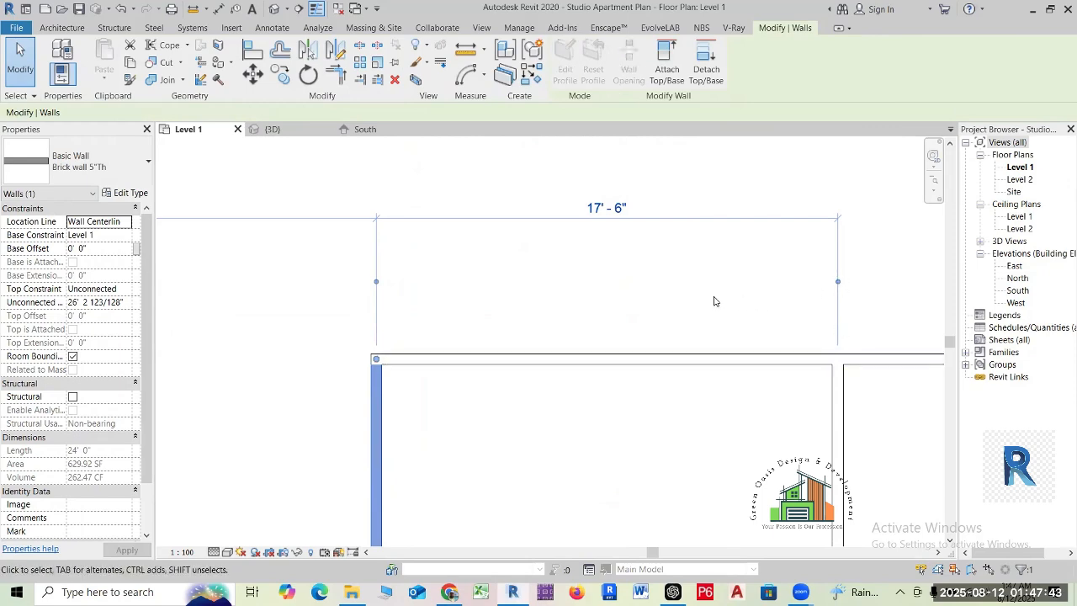
left_click(613, 312)
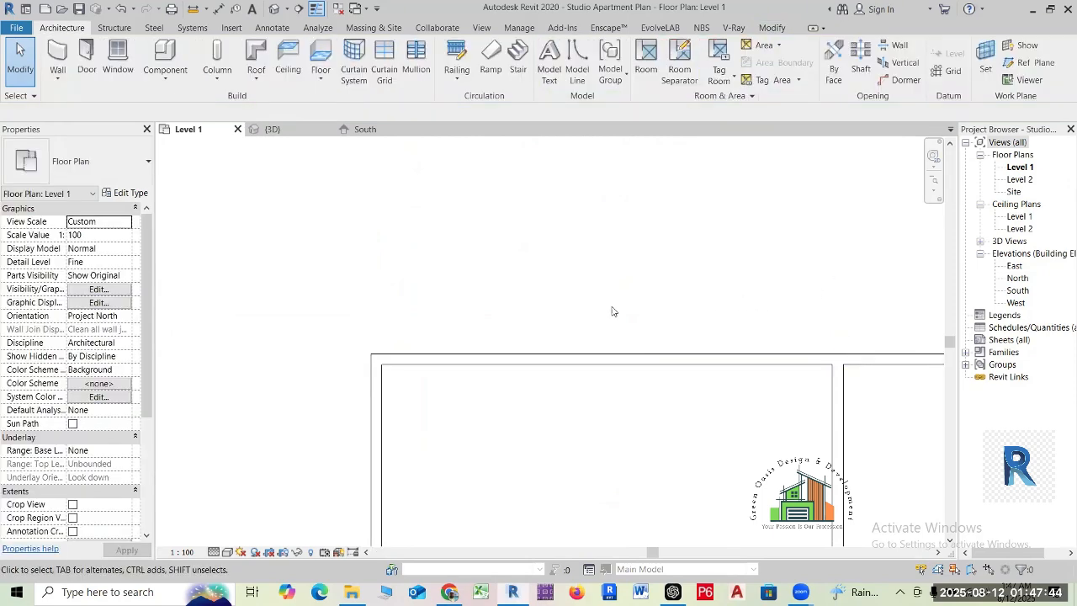
- Open the project's additional settings
left_click(519, 28)
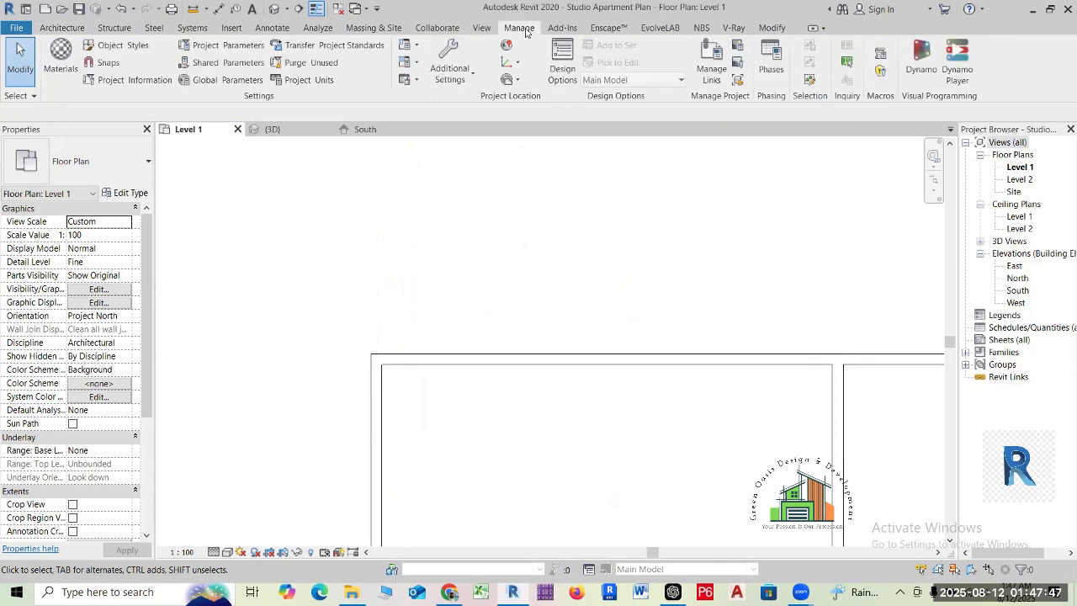
left_click(457, 76)
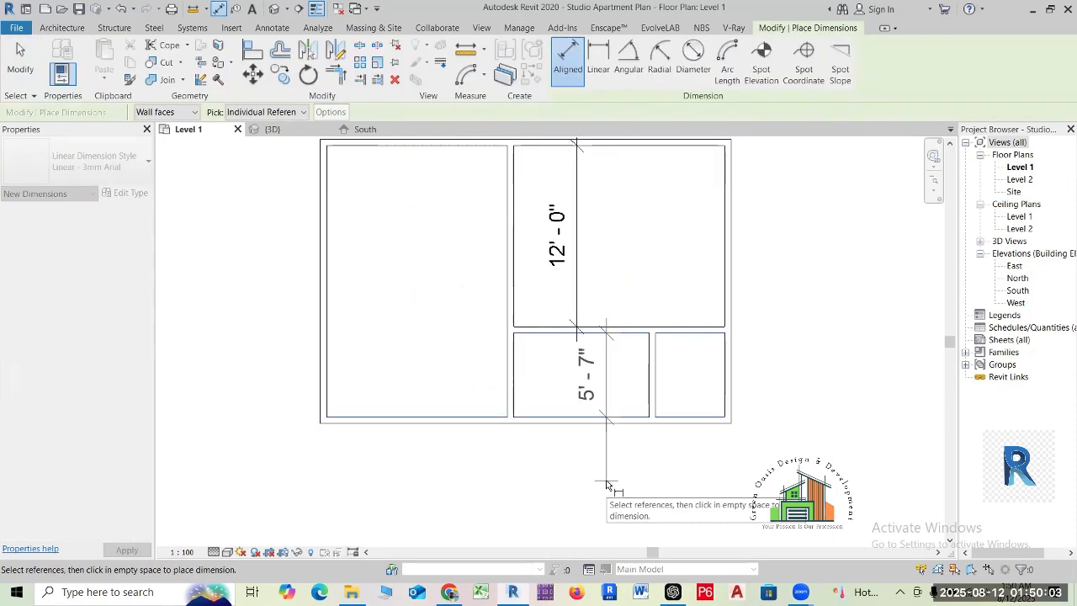
- Place the aligned dimension between the horizontal partition and the lower outer wall
left_click(606, 485)
key("Escape")
key("Escape")
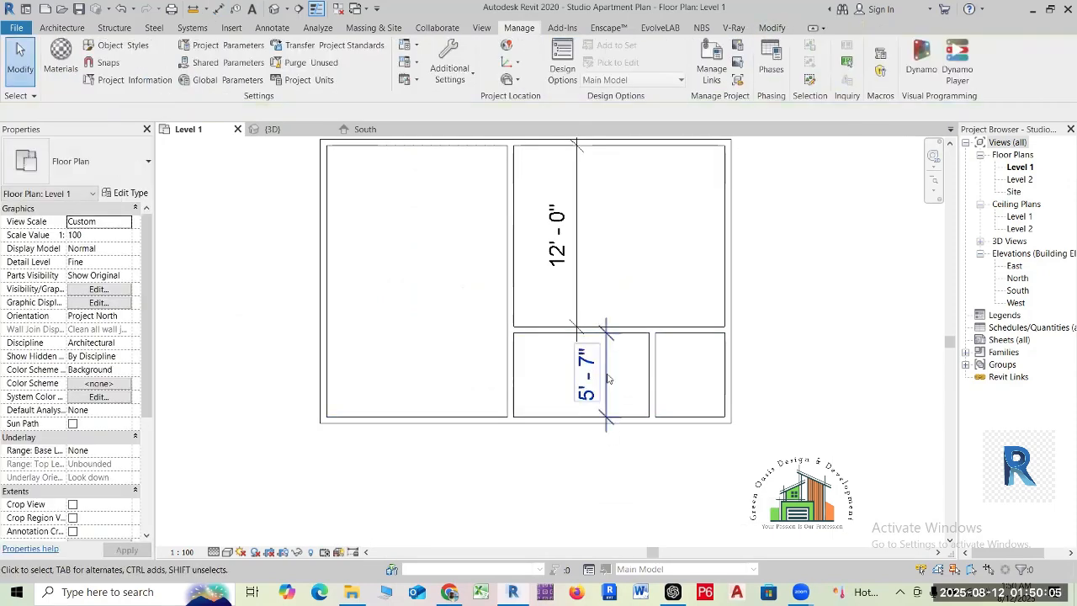
- Delete both vertical dimensions from the upper right room and the lower middle room
left_click(608, 378)
left_click(586, 295)
key("Delete")
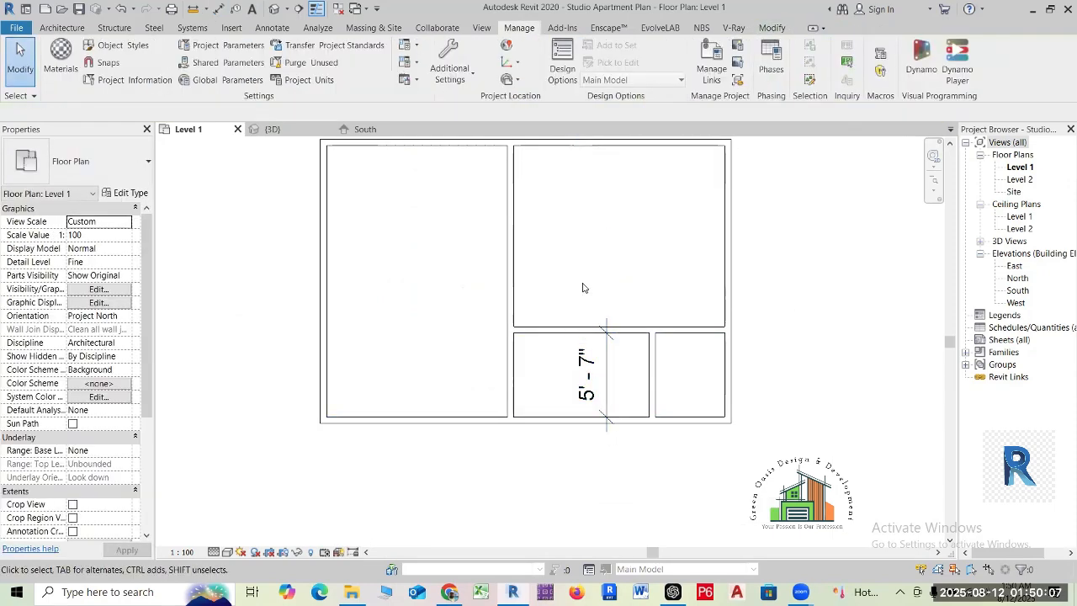
left_click(609, 380)
key("Delete")
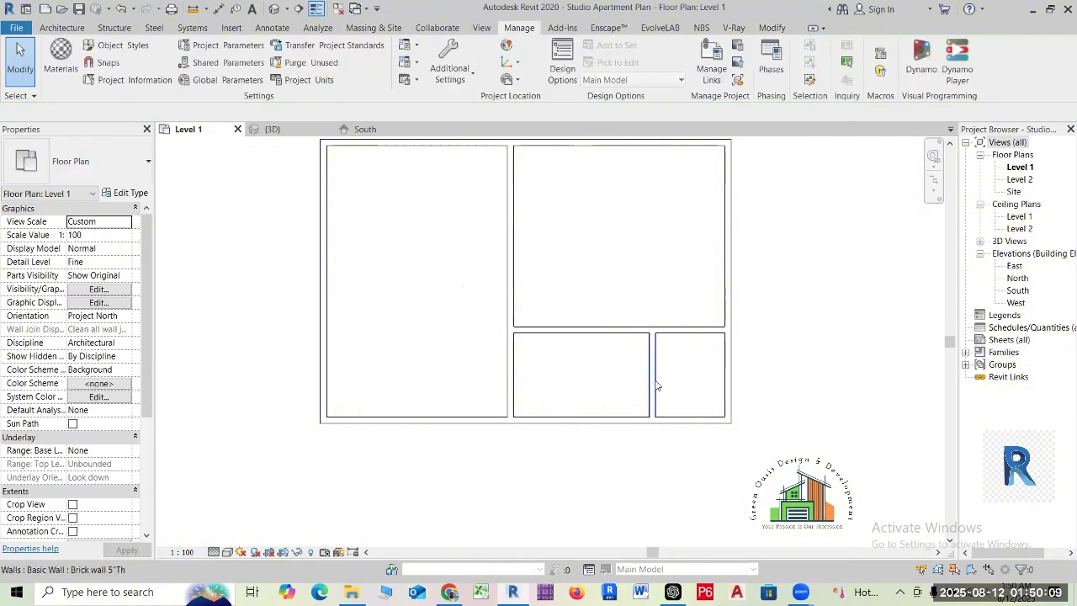
- Draw two Thin Lines detail lines crossing diagonally from corner to corner in the small lower right room
key("d")
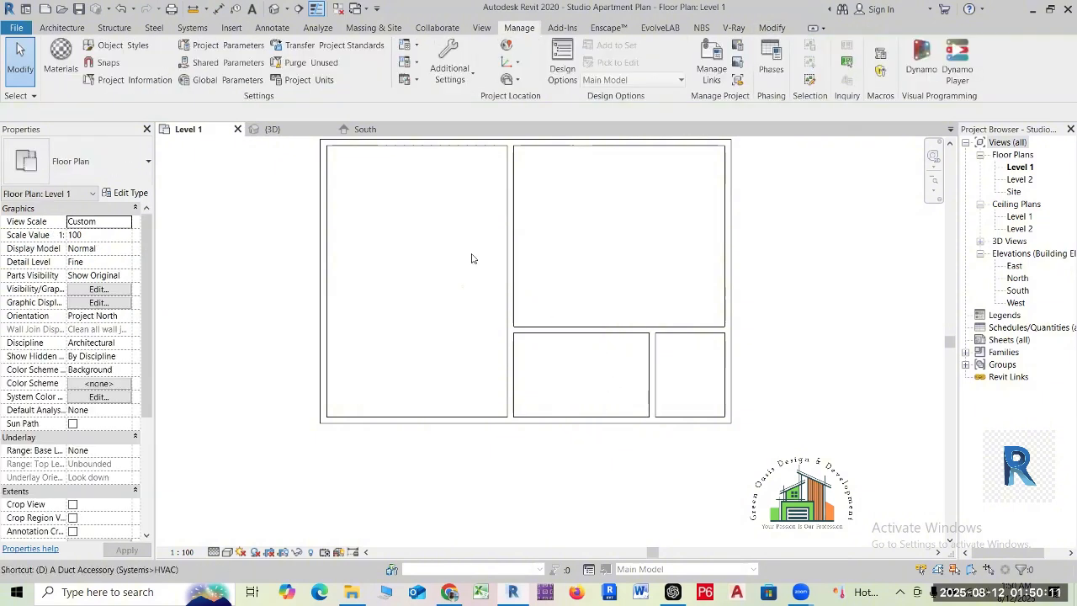
key("l")
scroll(715, 331, "up", 1)
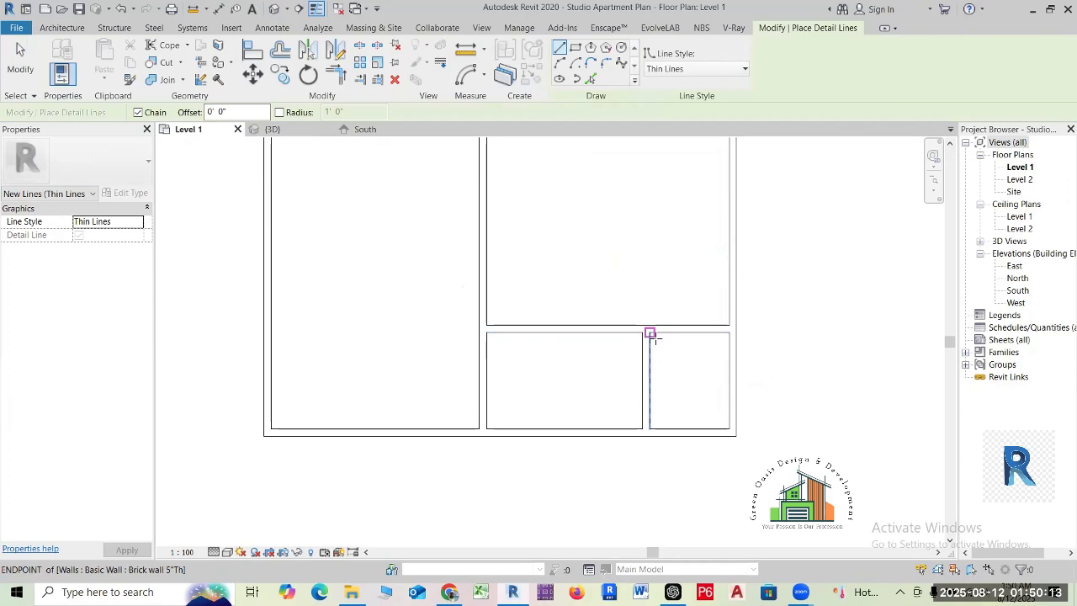
left_click(650, 334)
left_click(729, 428)
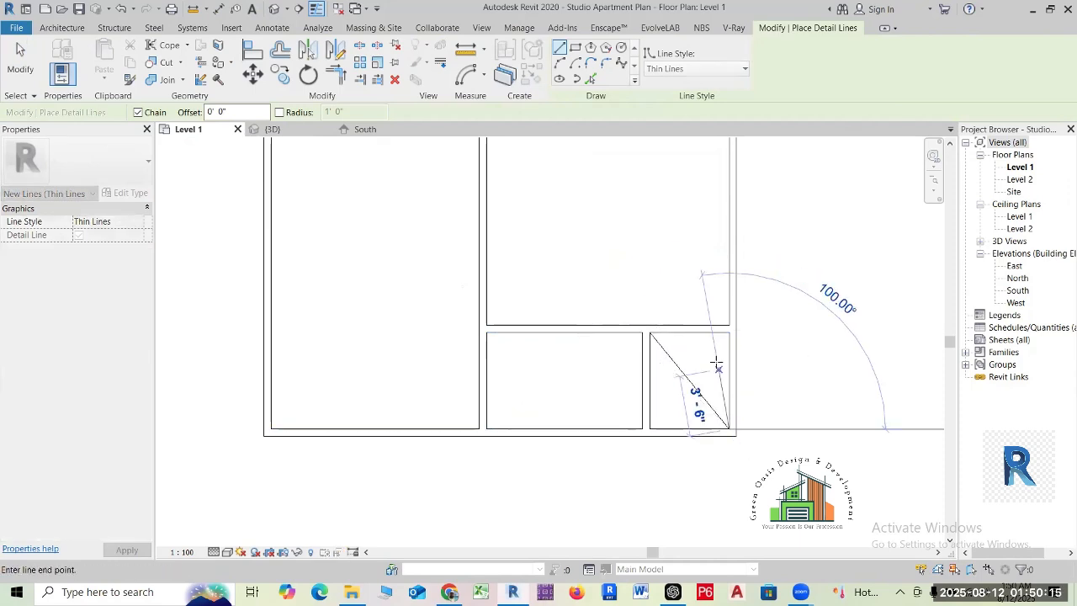
right_click(715, 353)
left_click(745, 365)
left_click(729, 332)
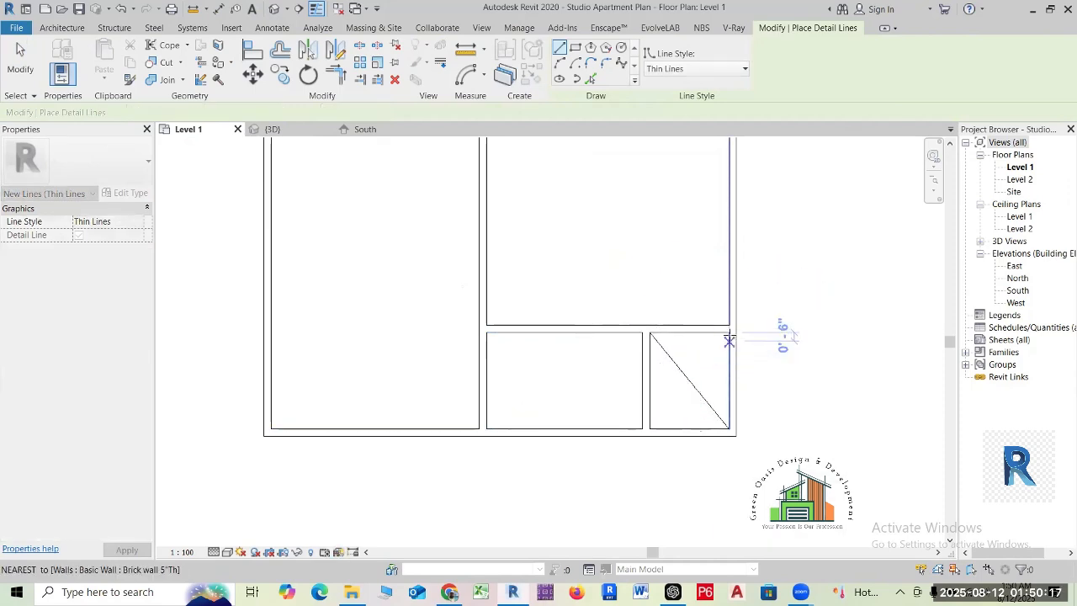
left_click(649, 428)
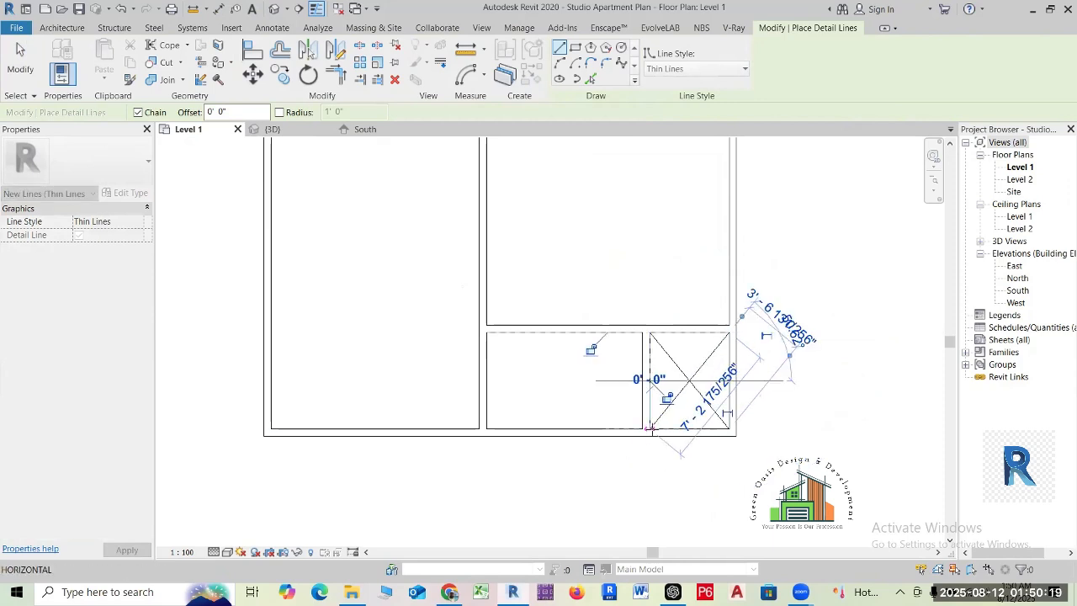
key("Escape")
key("Escape")
scroll(712, 379, "down", 3)
middle_click_drag(621, 306, 651, 305)
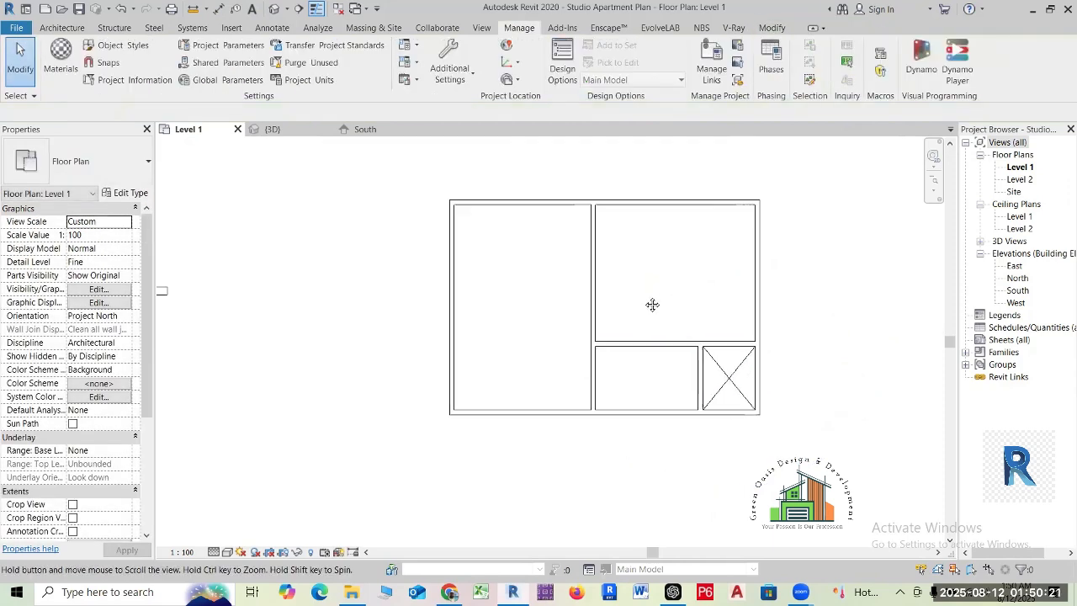
scroll(553, 295, "up", 2)
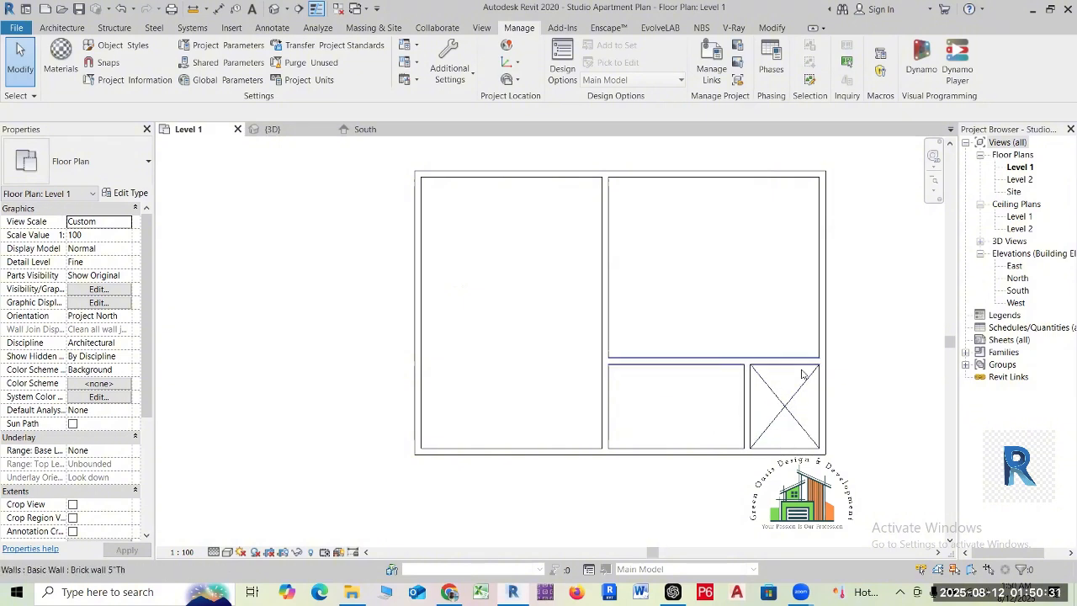
scroll(546, 390, "down", 1)
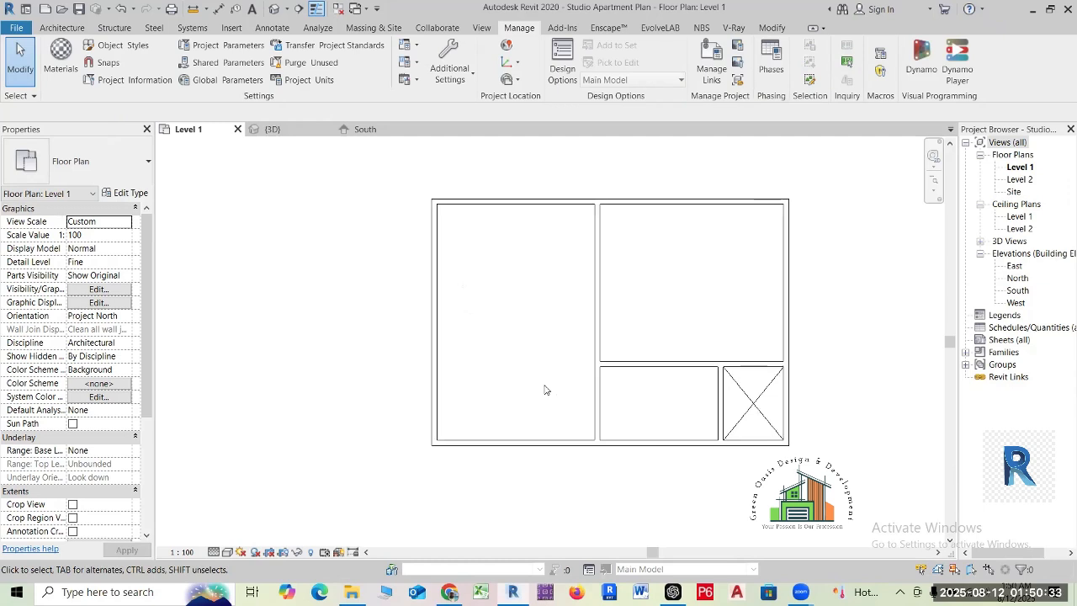
middle_click_drag(545, 390, 441, 396)
scroll(555, 398, "up", 1)
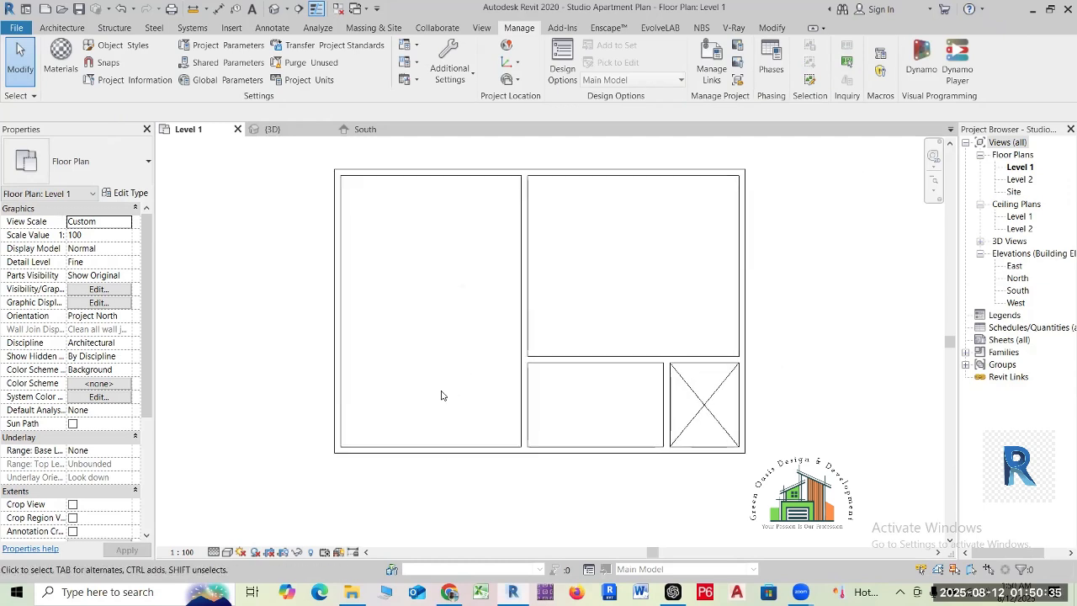
- Place a D1 42"x84" door swinging inward in the left room's lower outer wall, about 0'-6" from the left wall's inner face
left_click(72, 29)
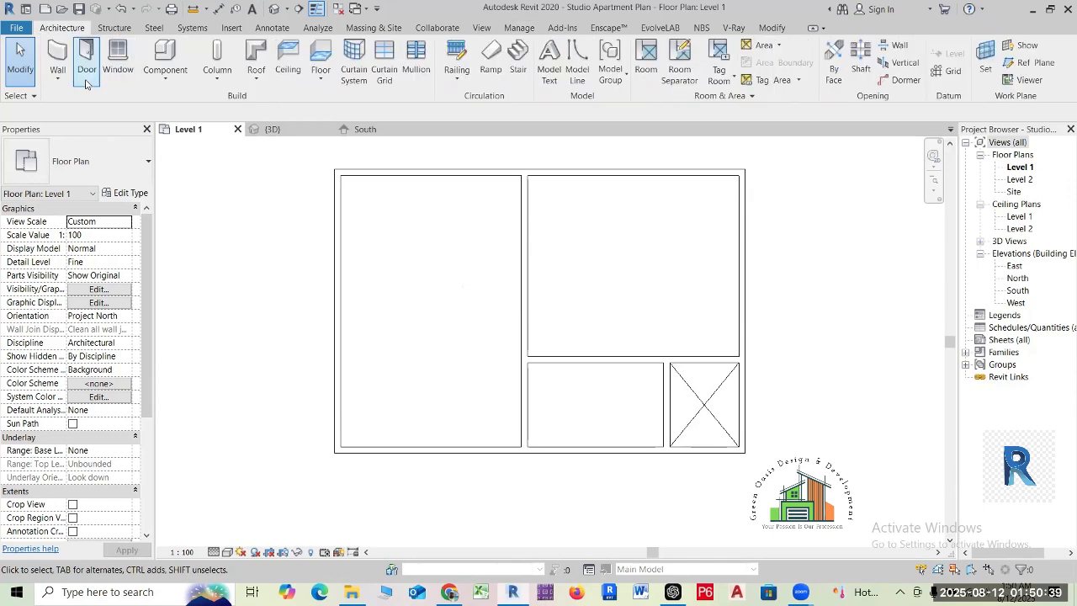
scroll(395, 292, "down", 4)
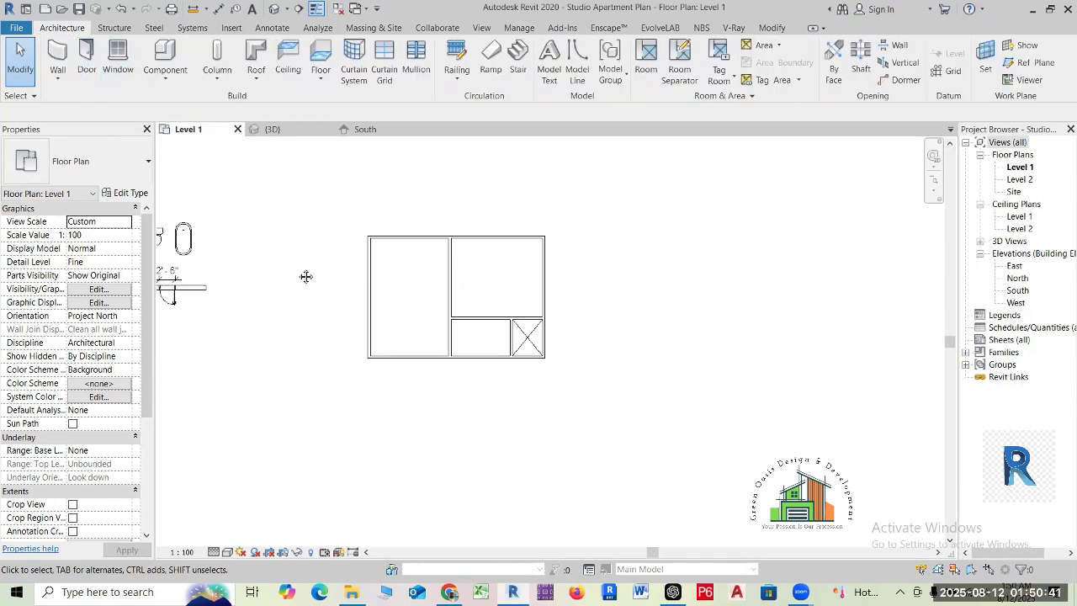
middle_click_drag(305, 276, 442, 295)
scroll(220, 307, "up", 2)
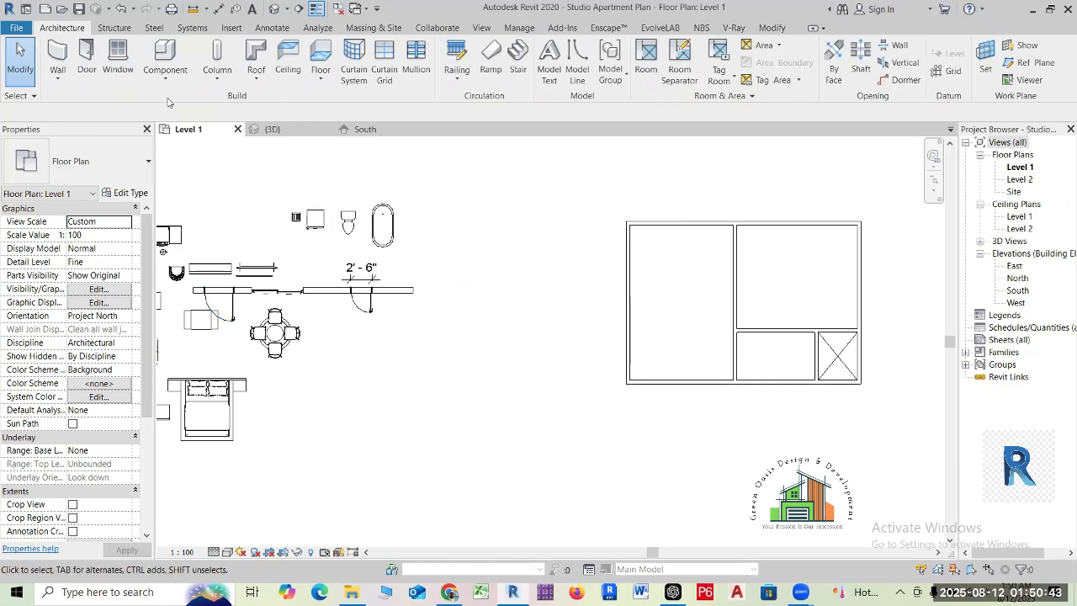
key("d")
key("r")
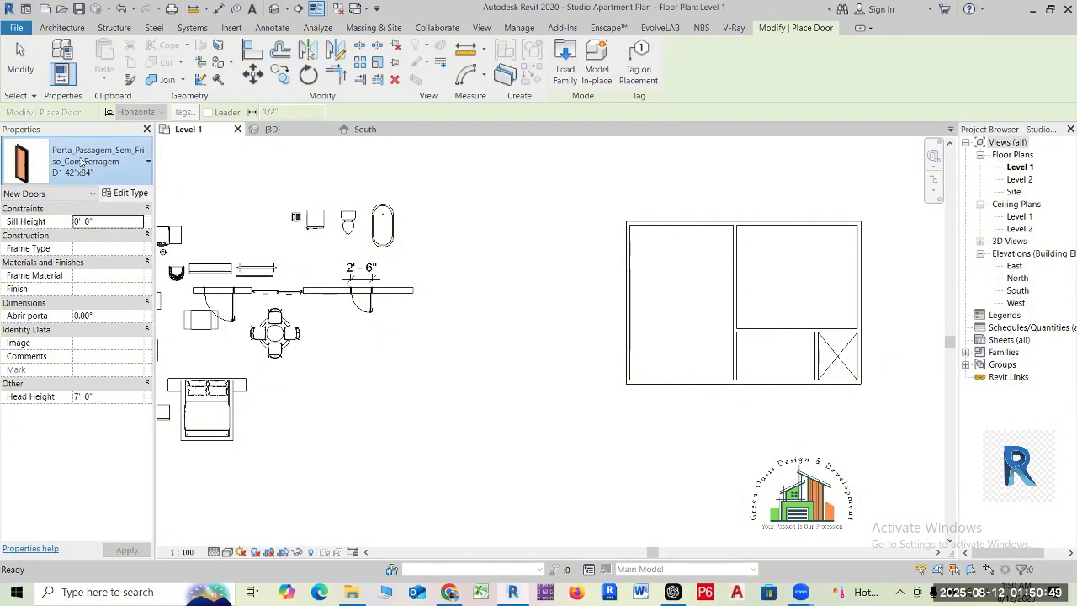
left_click(82, 161)
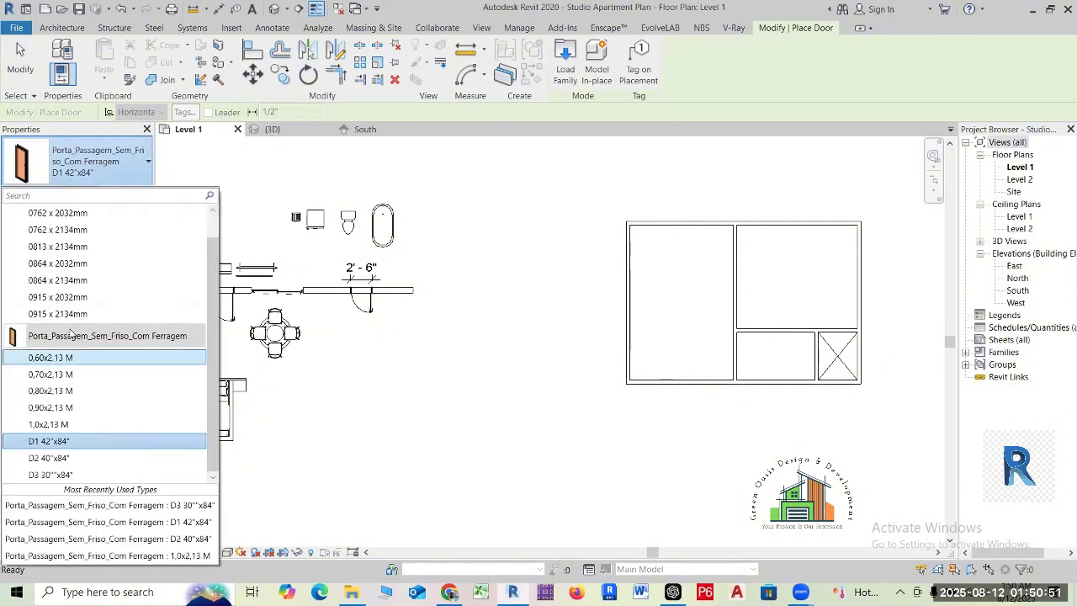
left_click(56, 441)
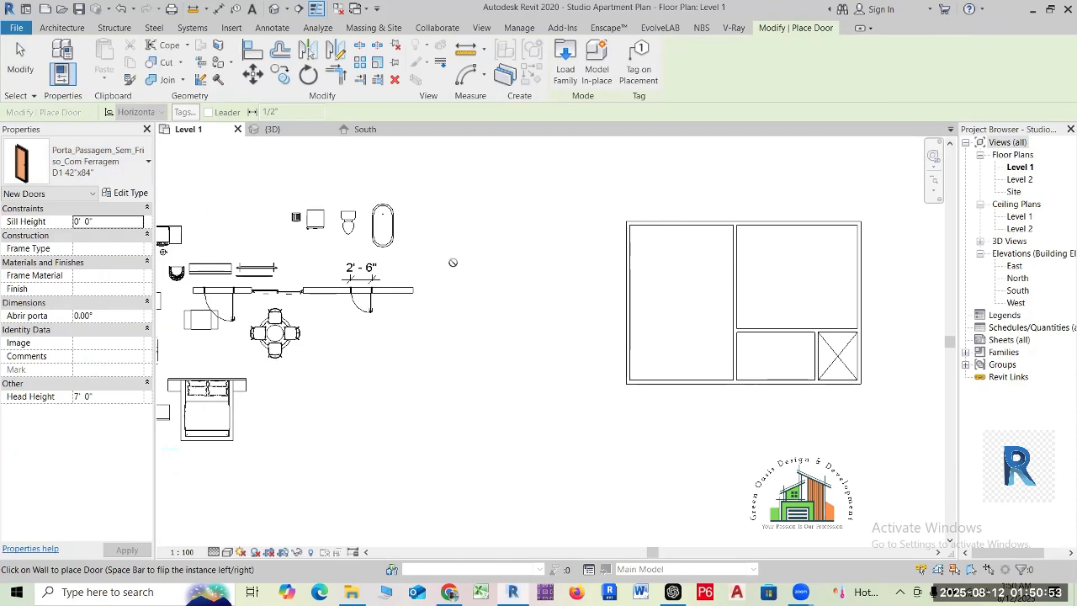
middle_click_drag(685, 326, 529, 277)
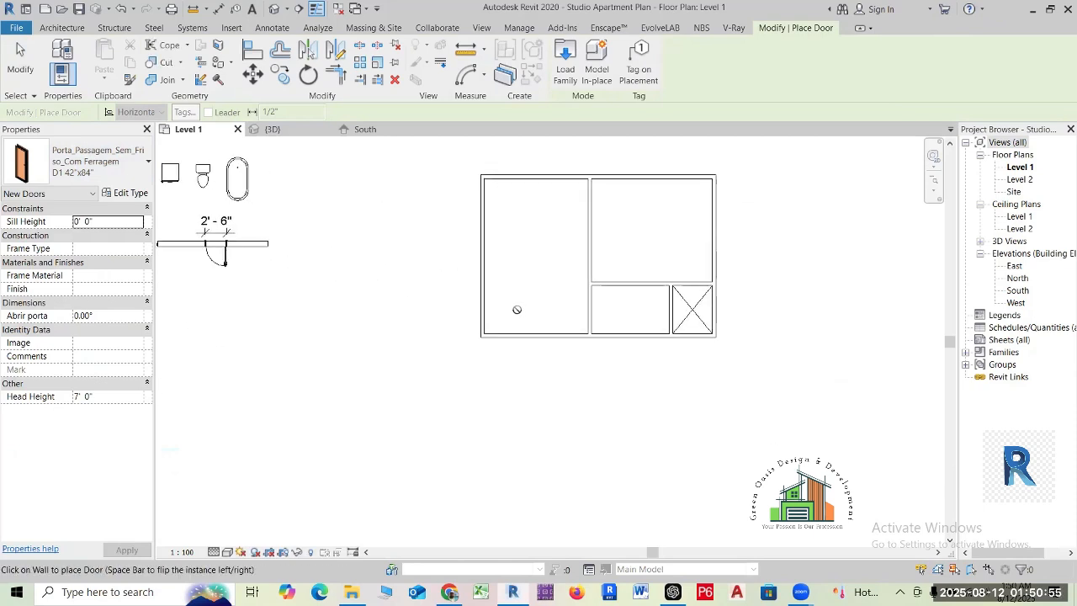
scroll(516, 309, "up", 1)
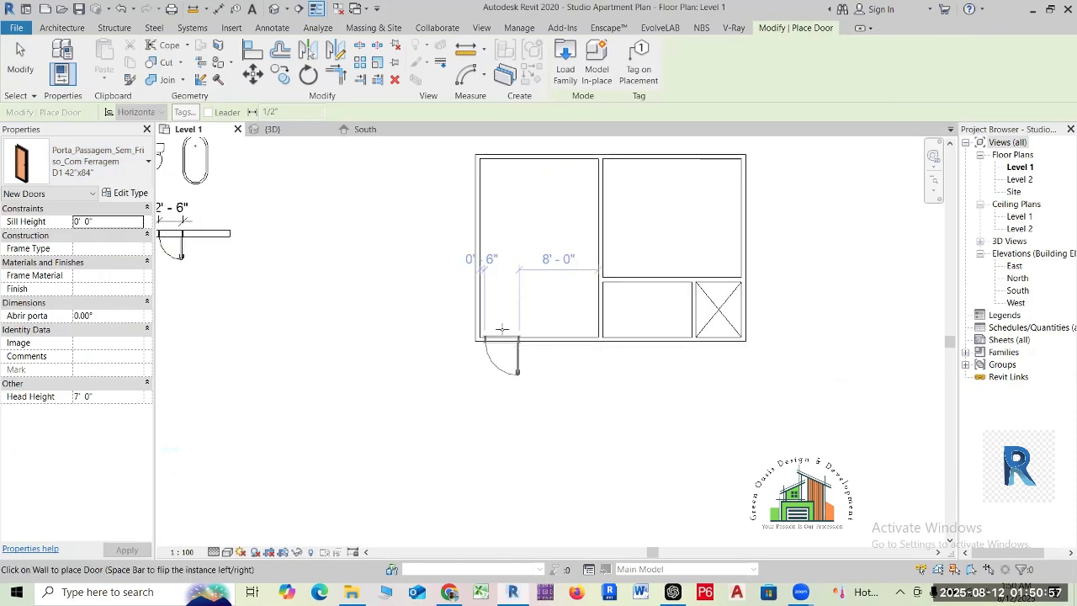
scroll(502, 338, "up", 1)
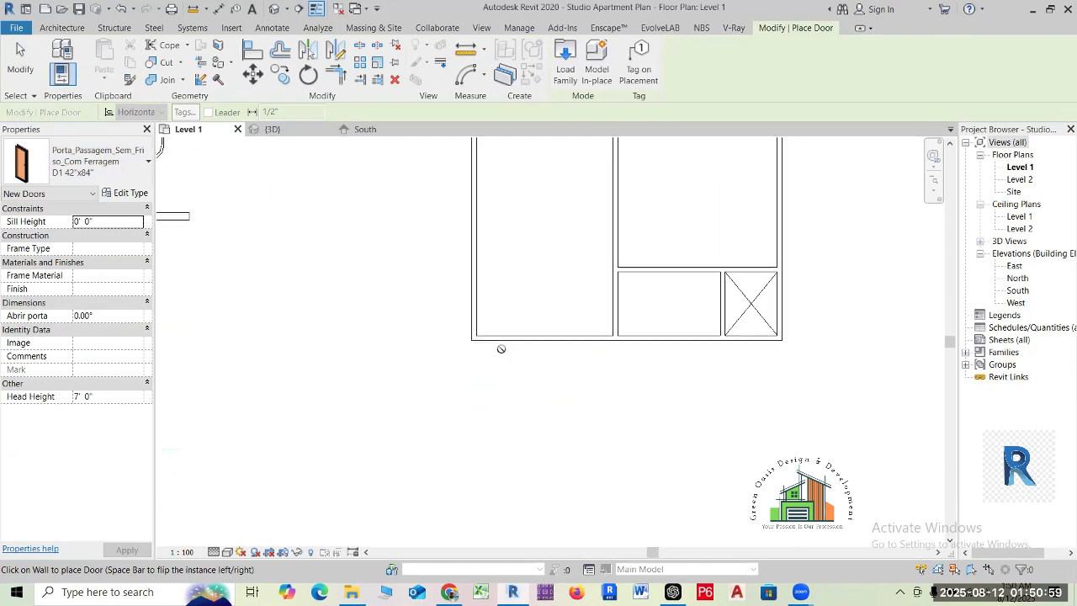
scroll(498, 341, "up", 3)
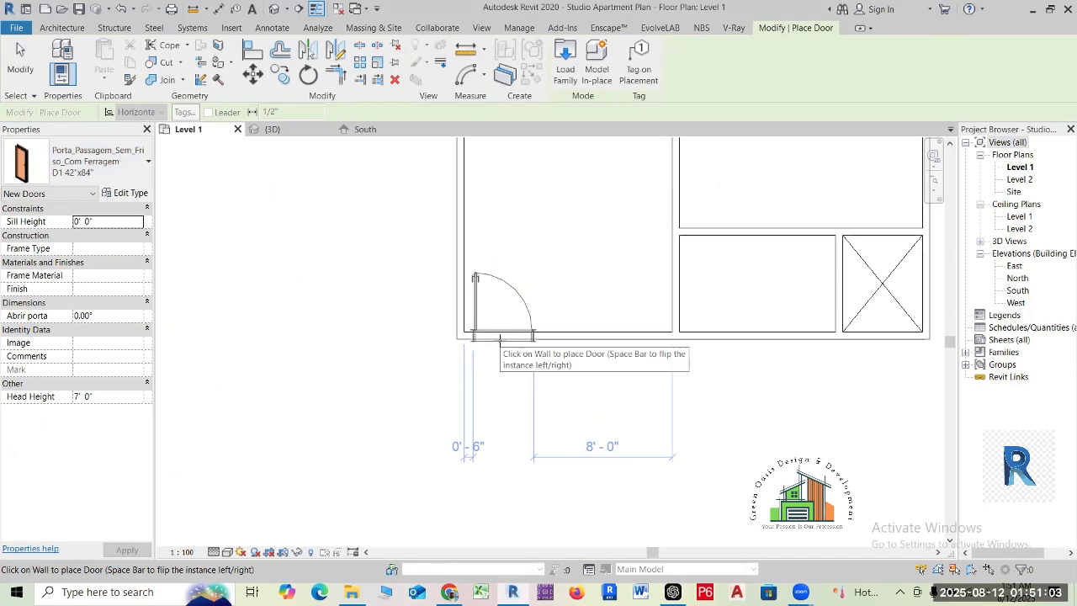
left_click(499, 338)
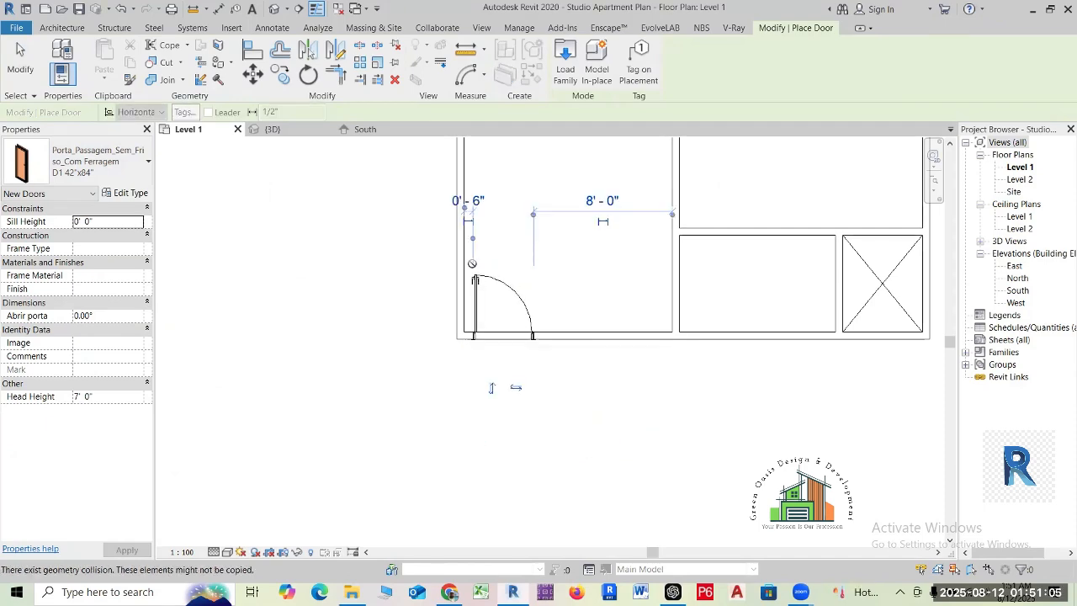
key("Escape")
- Try setting the D1 door's distance from the left wall's outer face to 5"
left_click(499, 274)
scroll(465, 196, "up", 1)
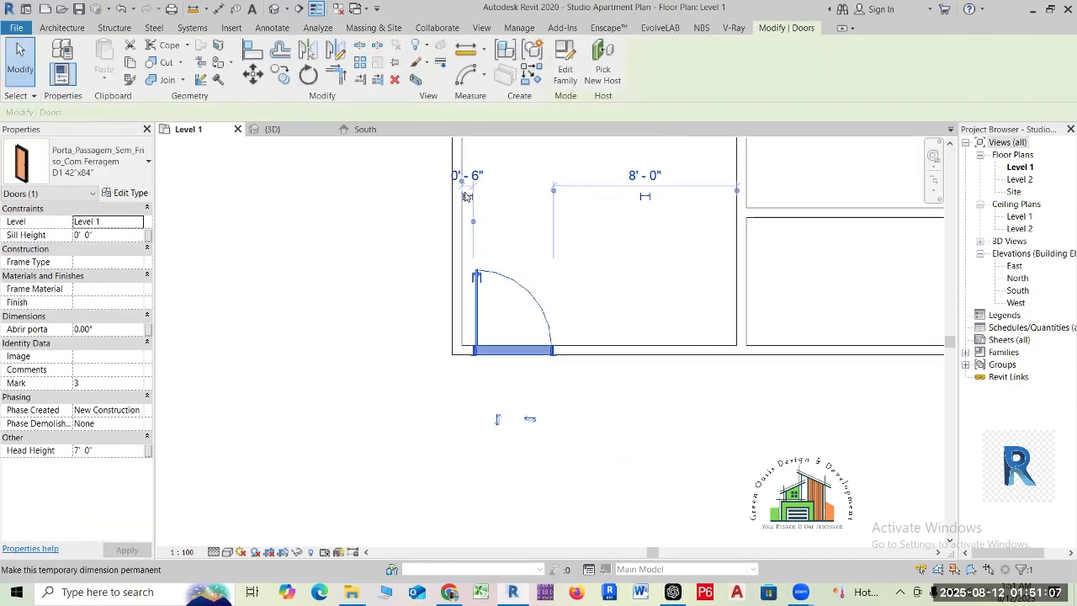
scroll(473, 176, "up", 2)
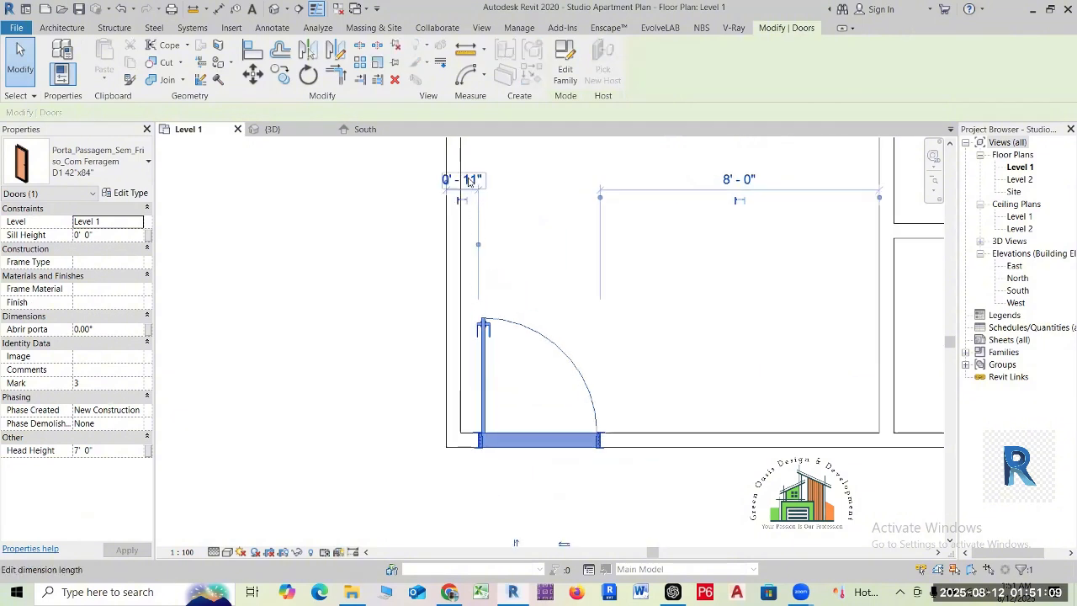
left_click(468, 180)
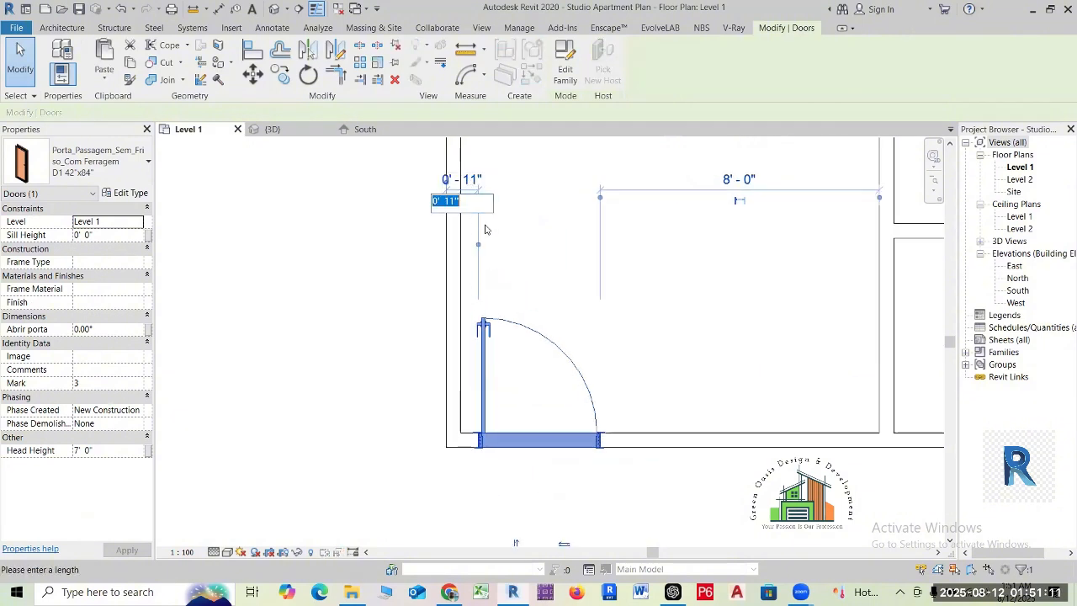
type("5")
key("Return")
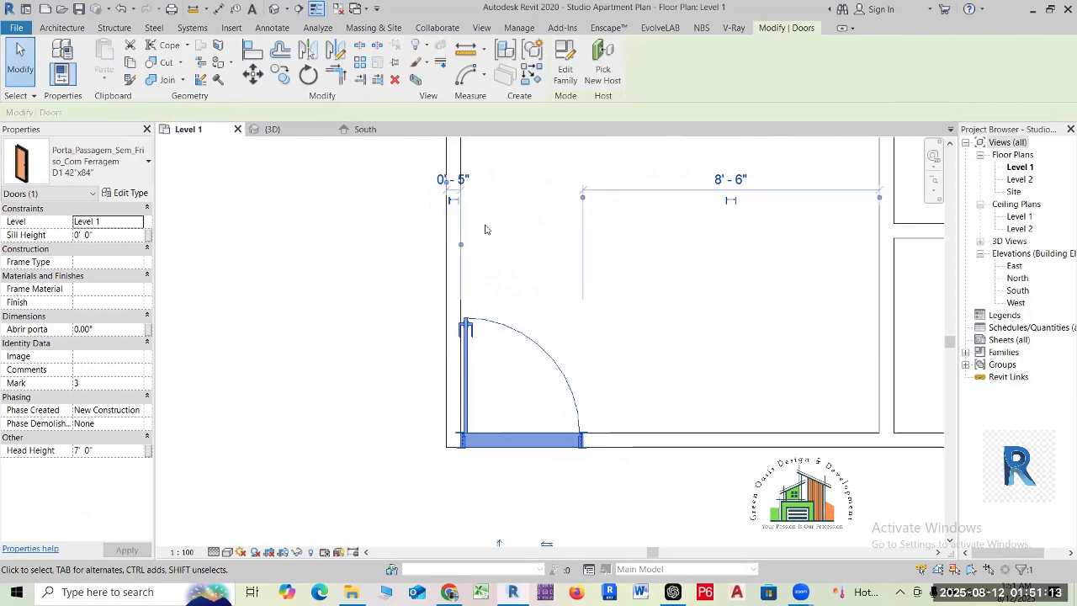
- Reference the D1 door's offset to the inner face of the left outer wall and set the distance to 5"
left_click(429, 279)
left_click(463, 395)
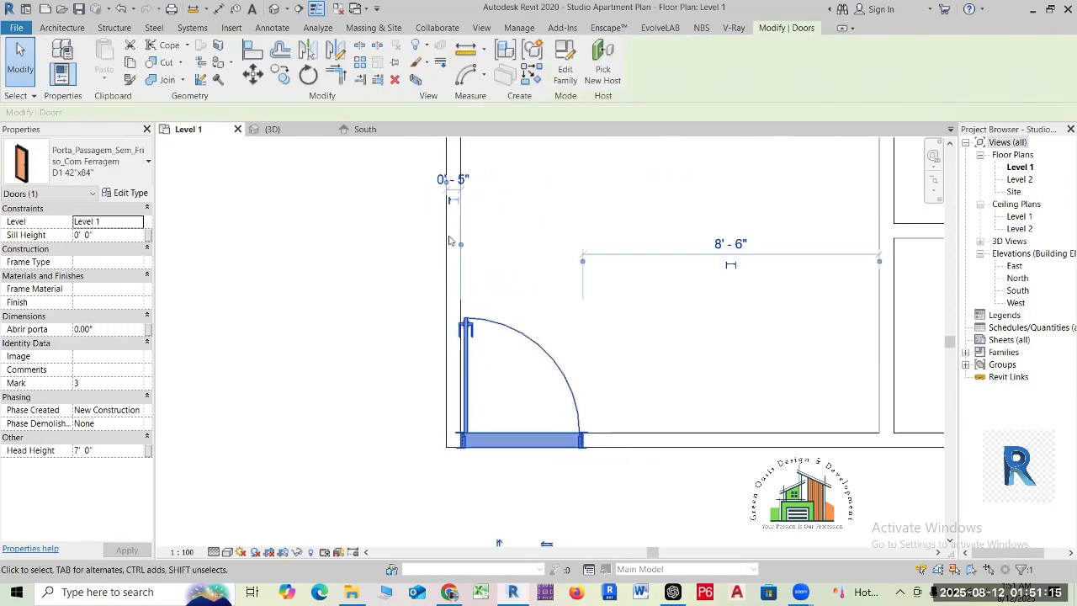
scroll(427, 218, "up", 1)
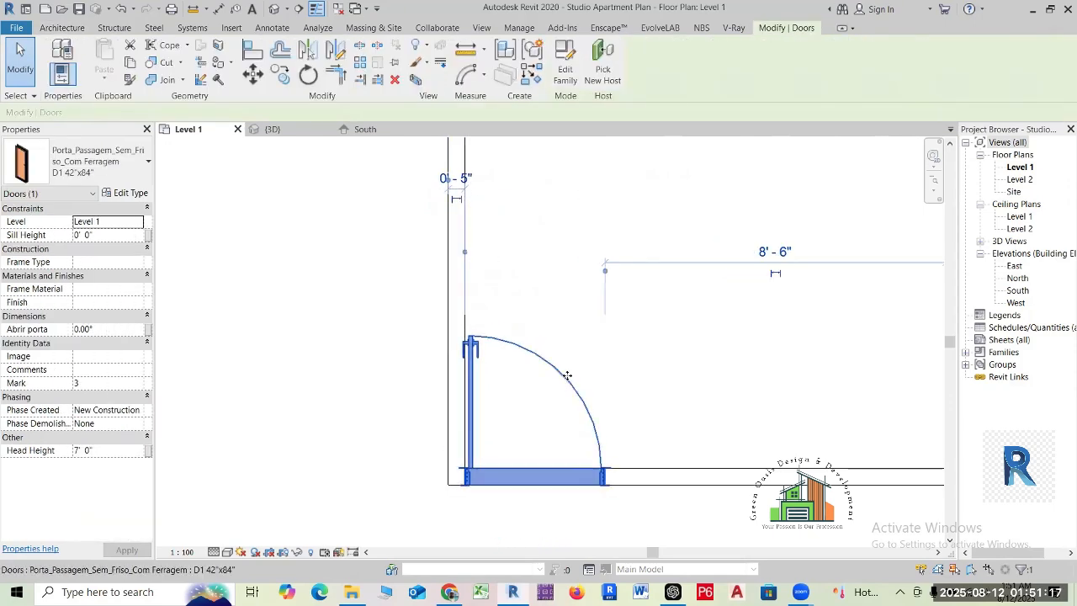
left_click_drag(557, 374, 567, 378)
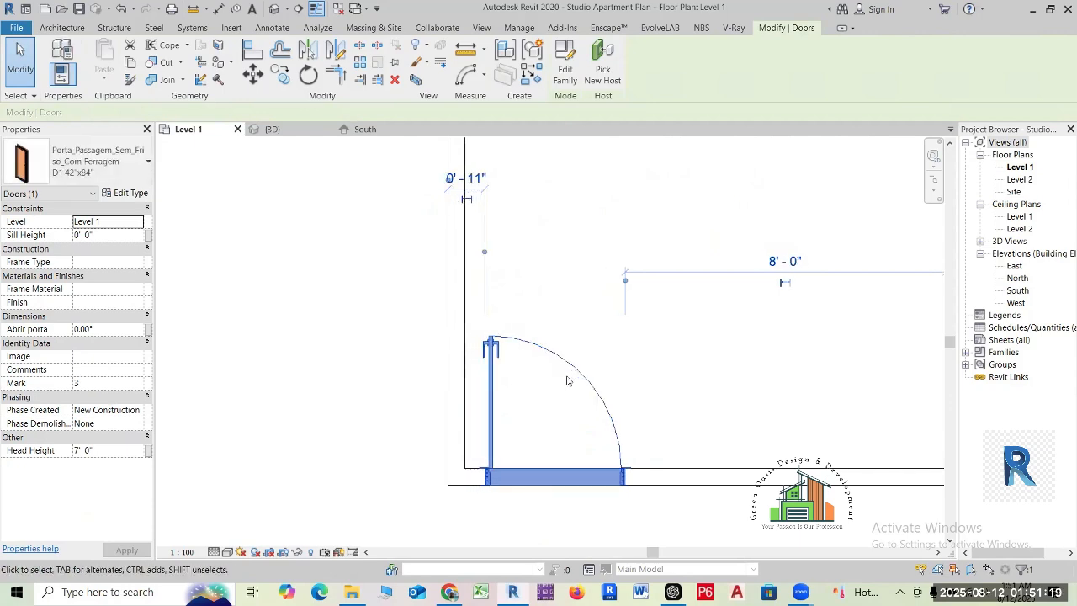
left_click_drag(450, 179, 473, 220)
left_click(478, 179)
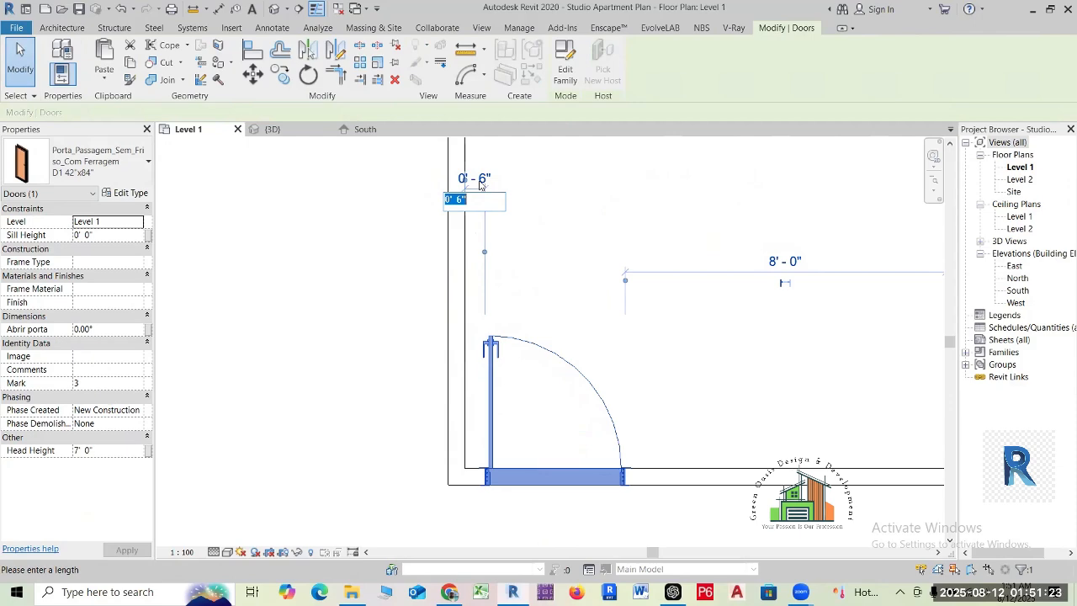
key("Return")
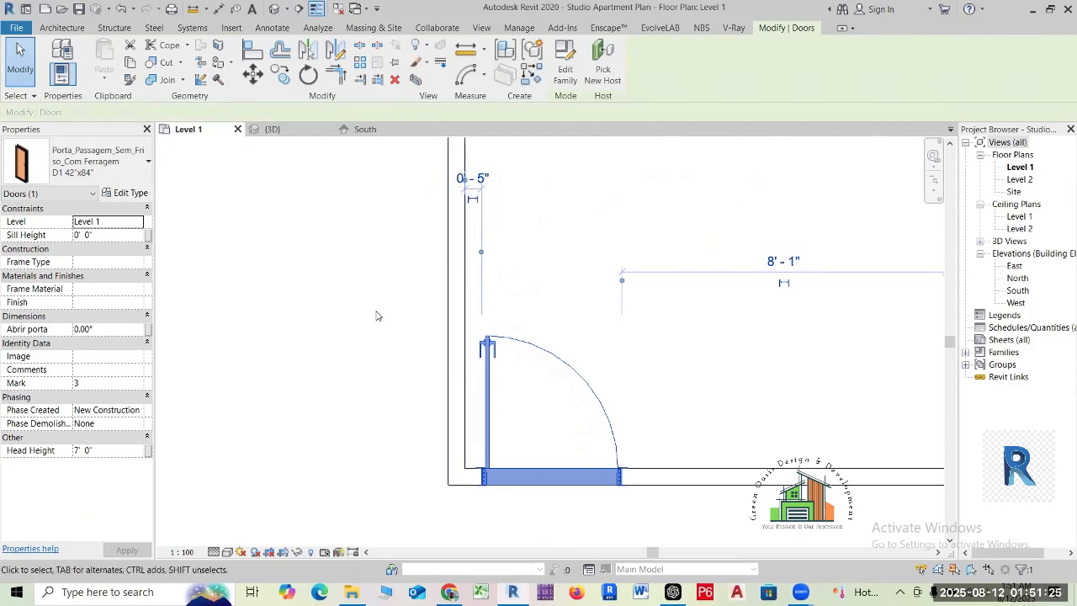
left_click(378, 313)
- Place a D2 40"x84" door in the vertical partition, swinging into the upper right room, 0'-5" above the horizontal partition
scroll(386, 345, "down", 2)
scroll(387, 345, "down", 2)
middle_click_drag(489, 313, 492, 406)
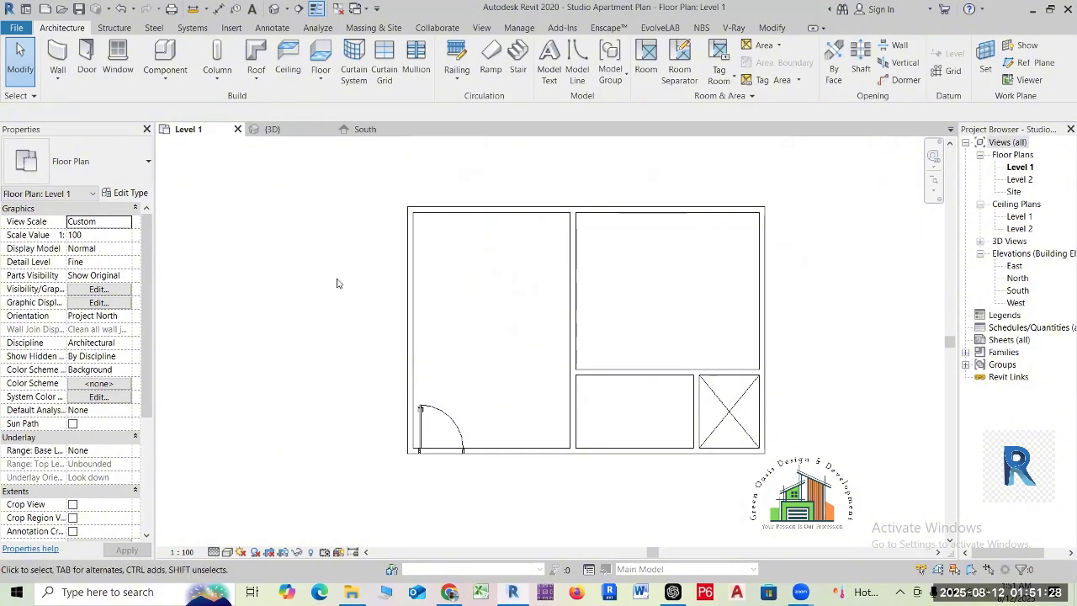
left_click(86, 61)
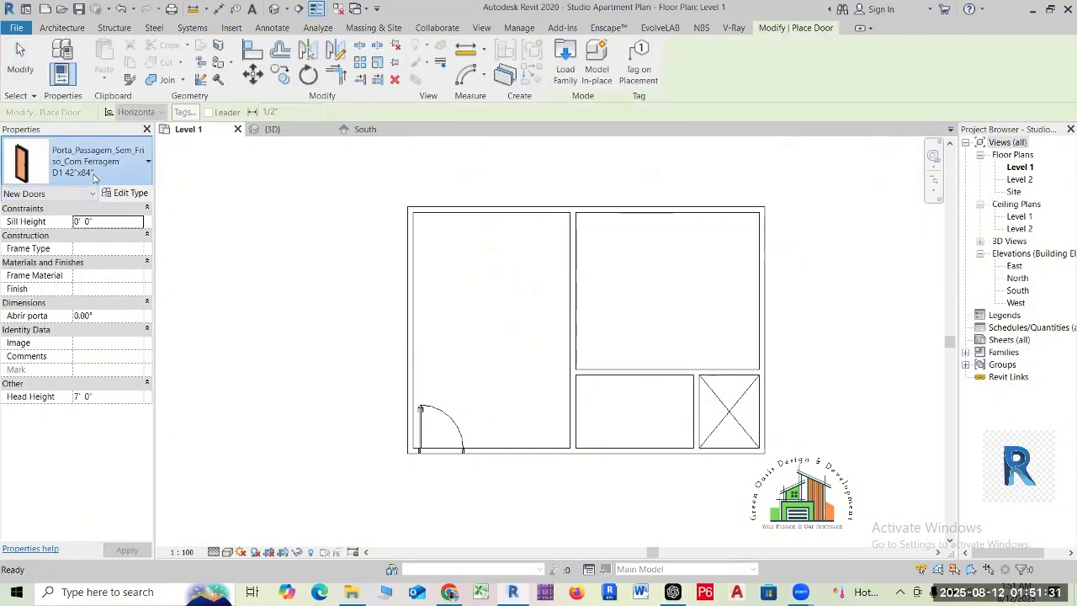
left_click(95, 172)
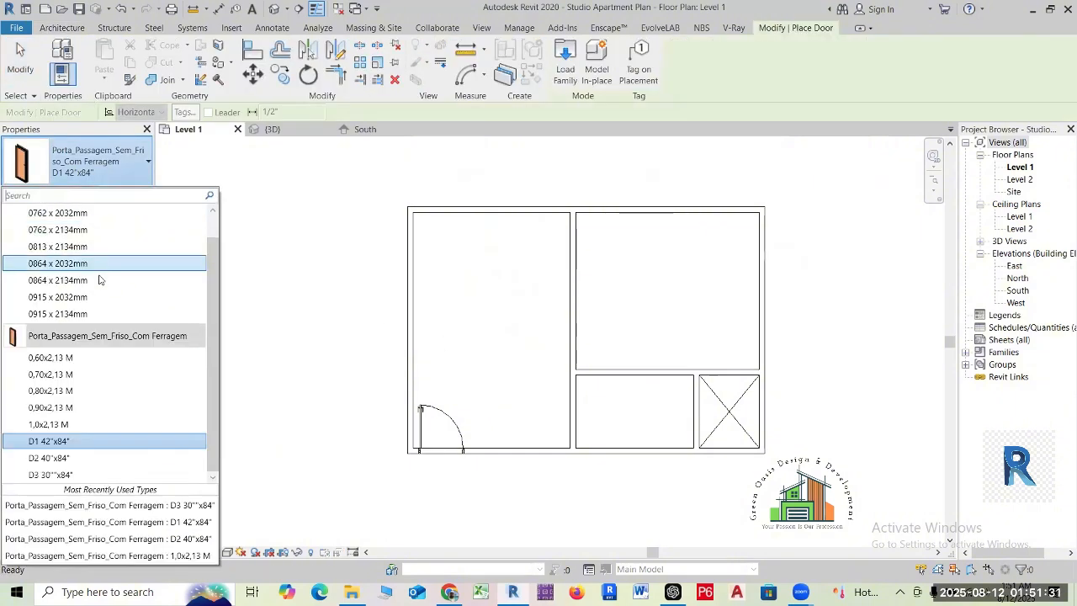
left_click(60, 458)
scroll(584, 355, "up", 1)
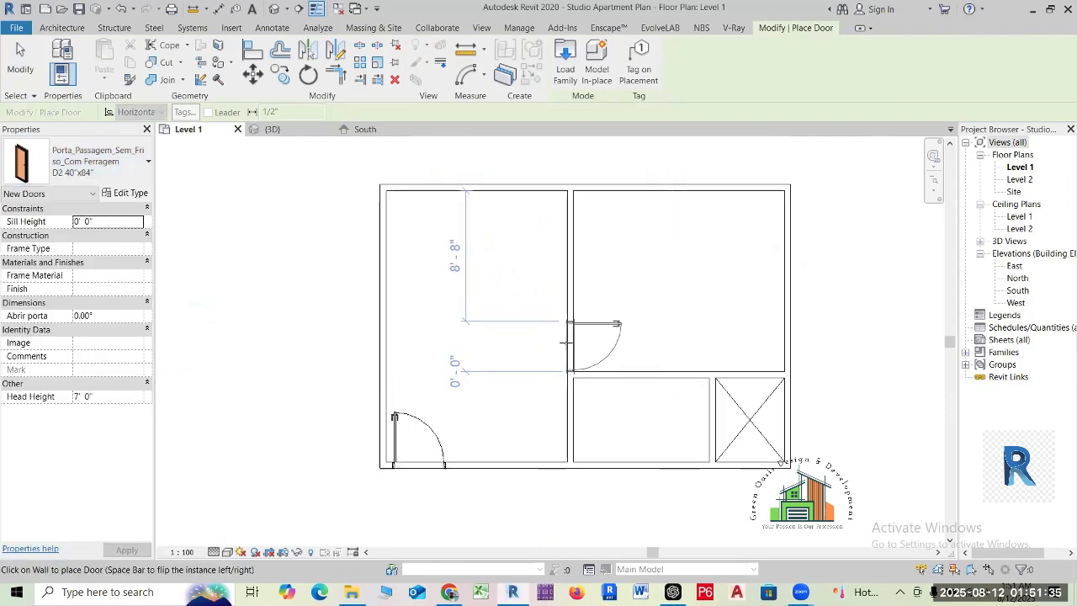
scroll(565, 341, "up", 1)
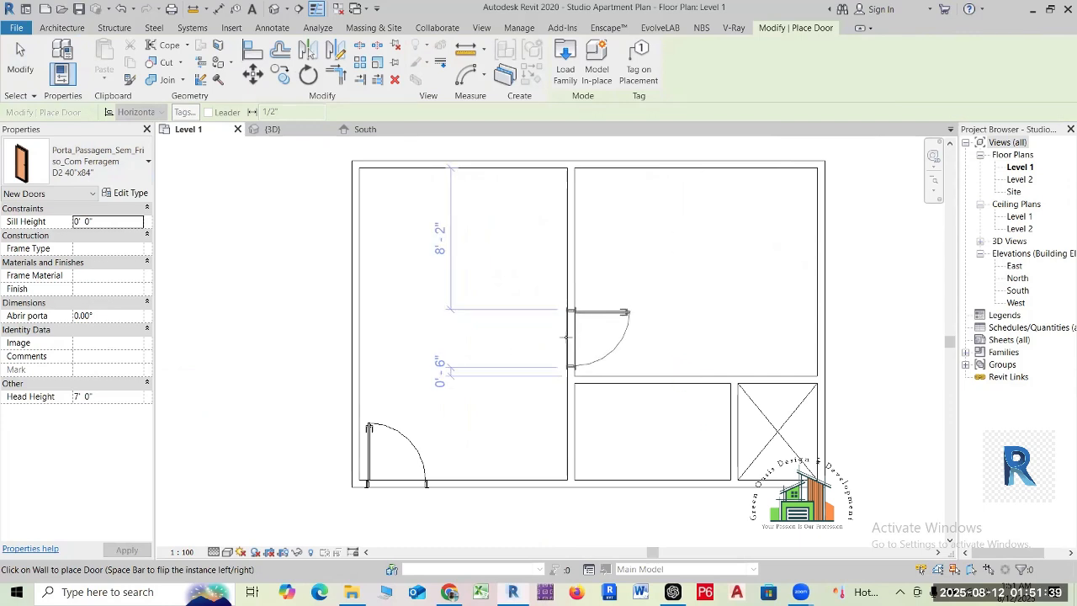
scroll(565, 339, "up", 2)
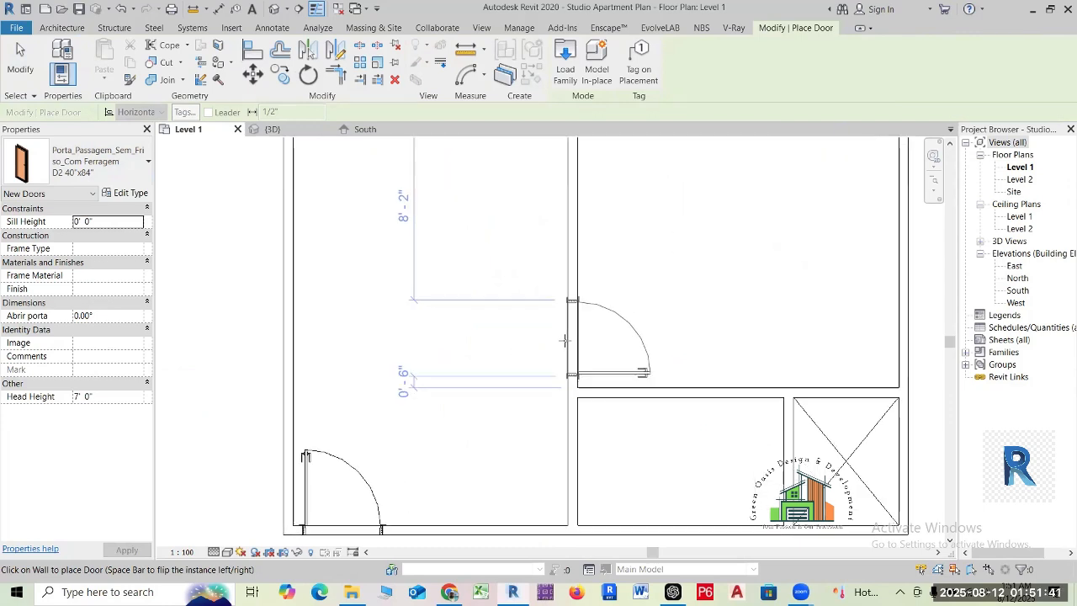
scroll(563, 341, "up", 1)
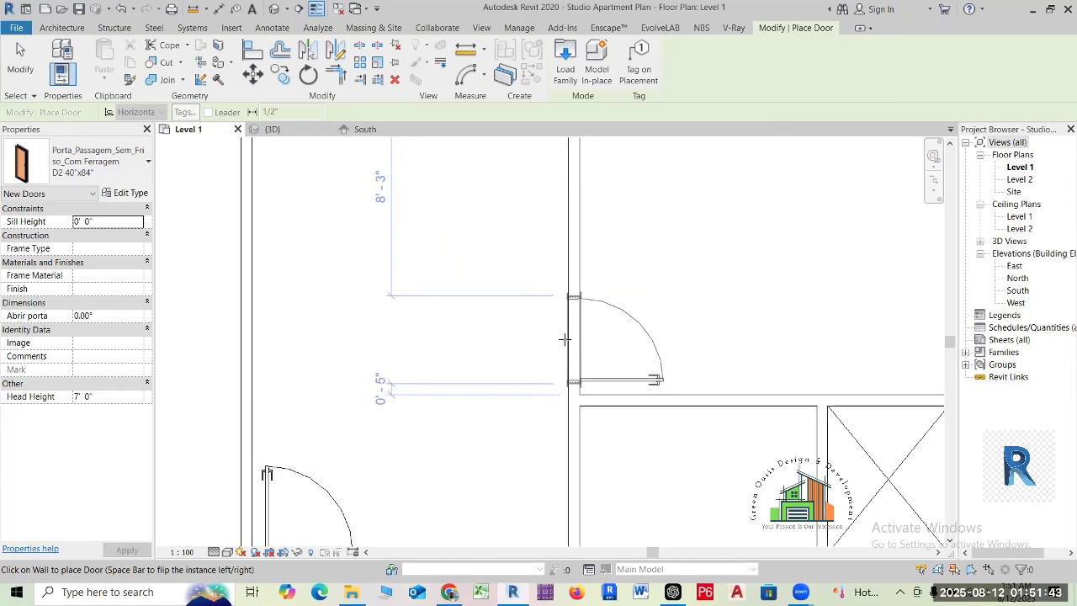
left_click(564, 339)
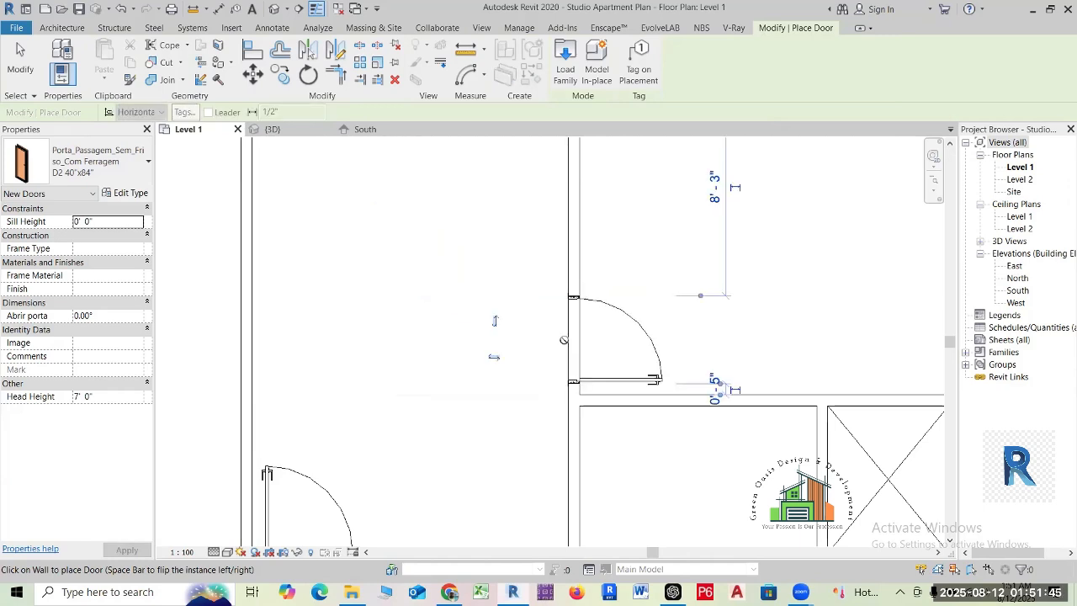
- Place a D3 30"x84" door in the vertical partition, swinging into the lower middle room, 0'-5" below the horizontal partition
left_click(80, 163)
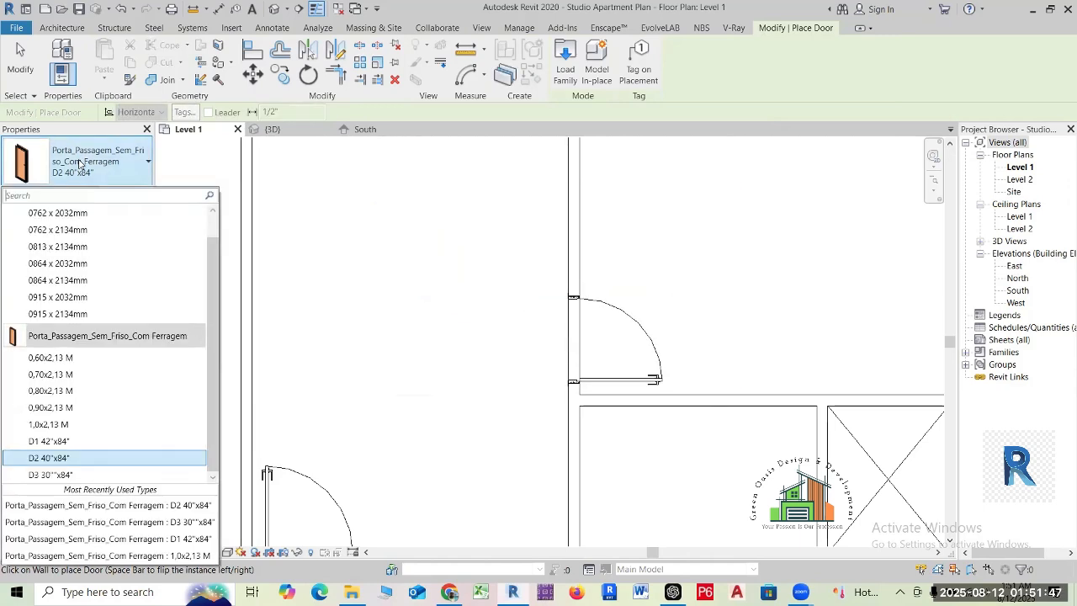
left_click(71, 474)
middle_click_drag(651, 444, 625, 288)
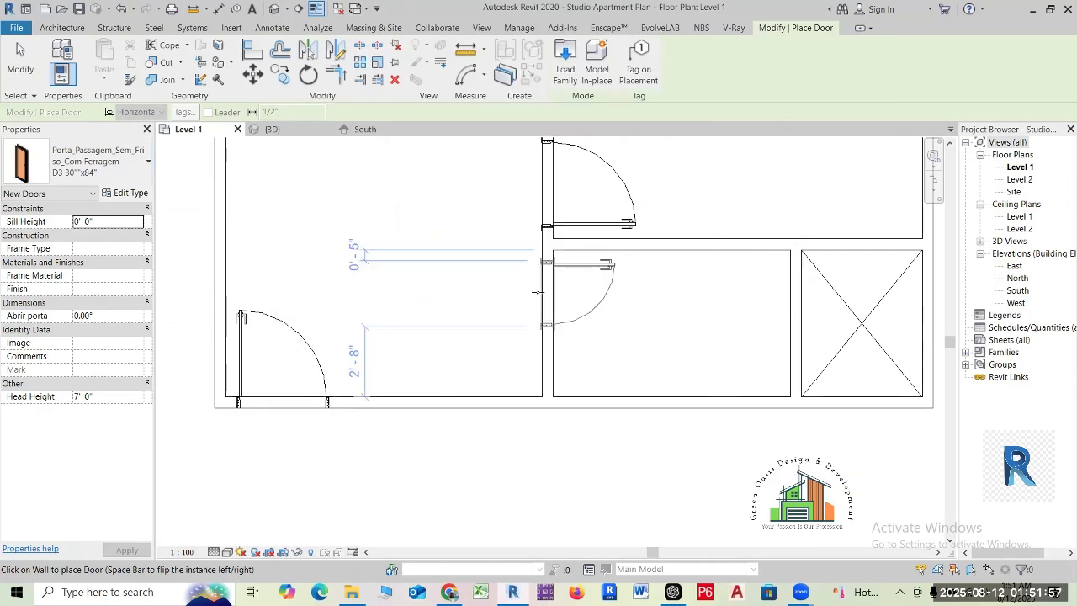
left_click(538, 291)
key("Escape")
- Place an SW2 6'x6' sliding window in the left room's upper outer wall, centred 3'-0" from each side
scroll(638, 342, "down", 5)
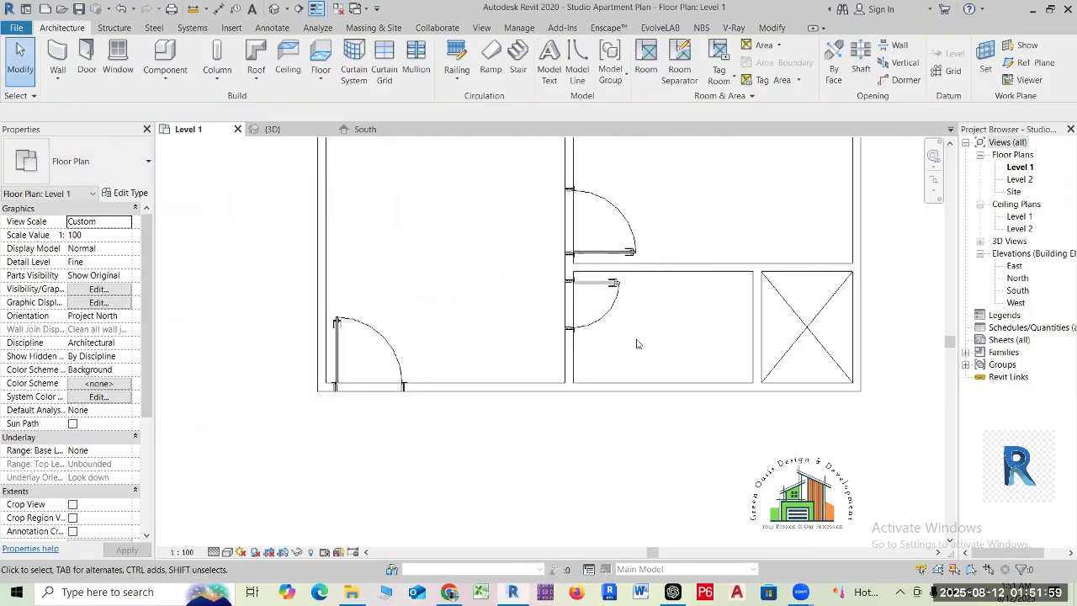
middle_click_drag(546, 216, 458, 291)
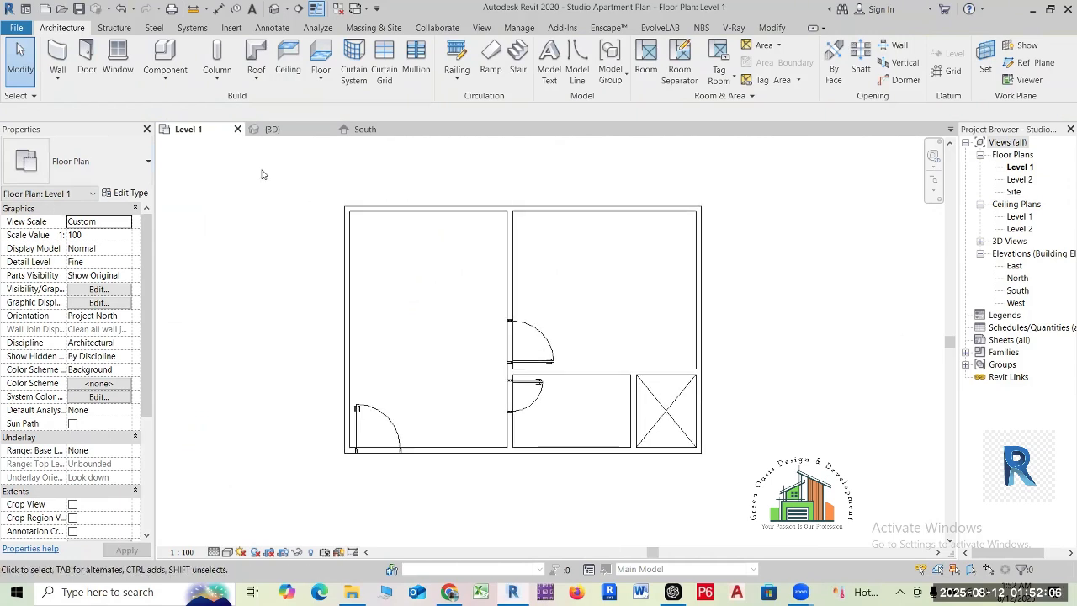
left_click(118, 59)
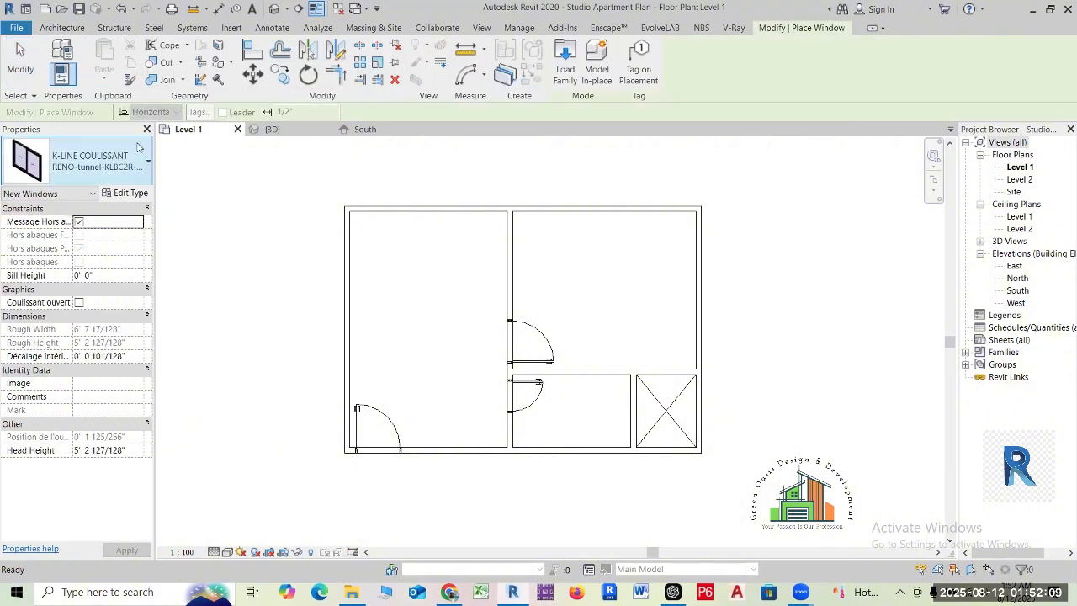
left_click(113, 168)
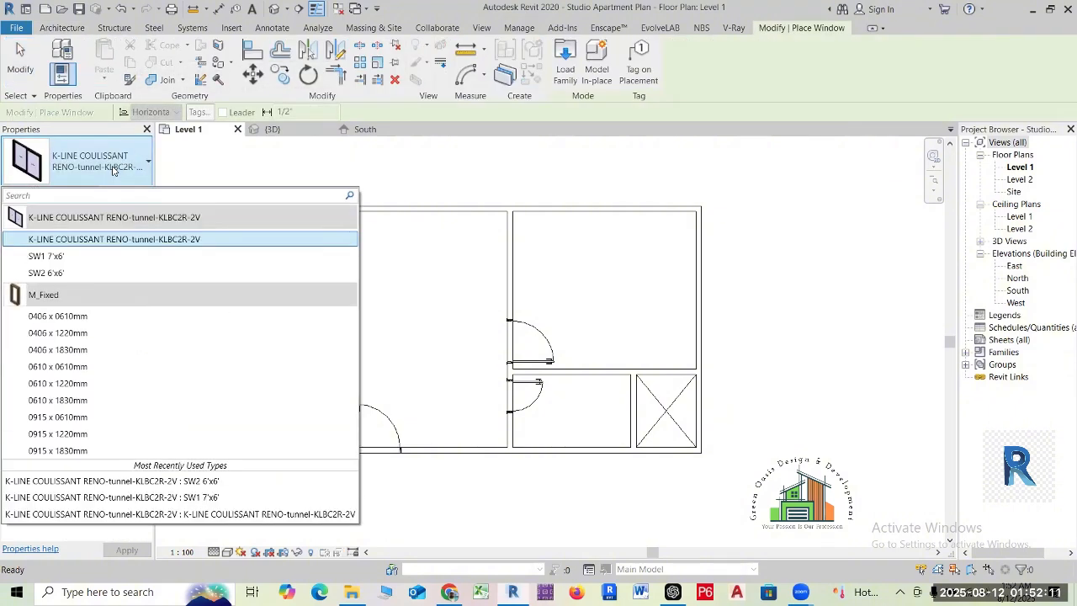
left_click(58, 273)
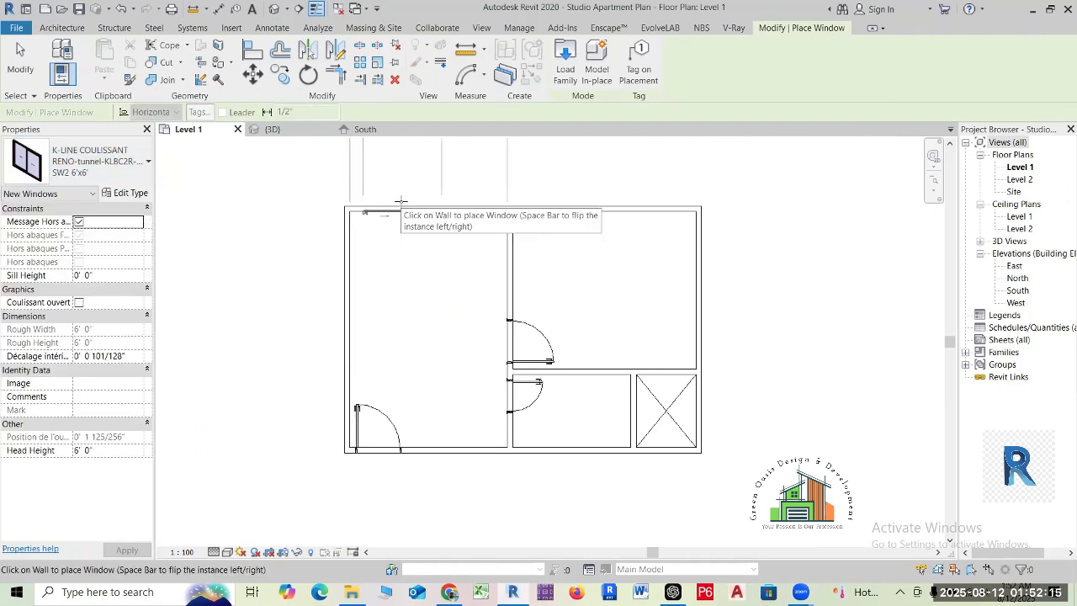
middle_click_drag(390, 233, 325, 290)
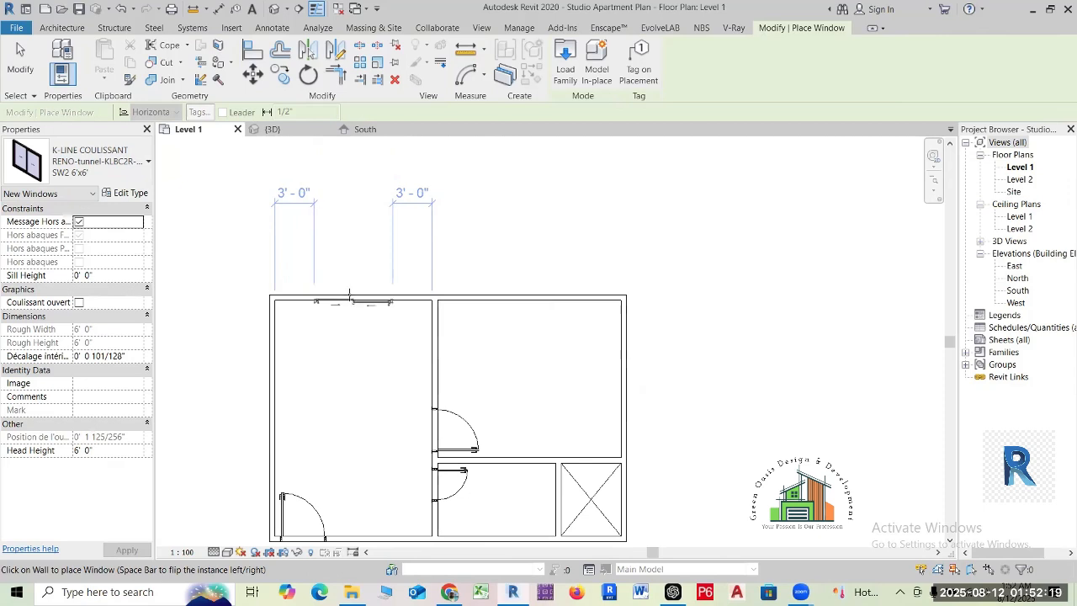
left_click(352, 296)
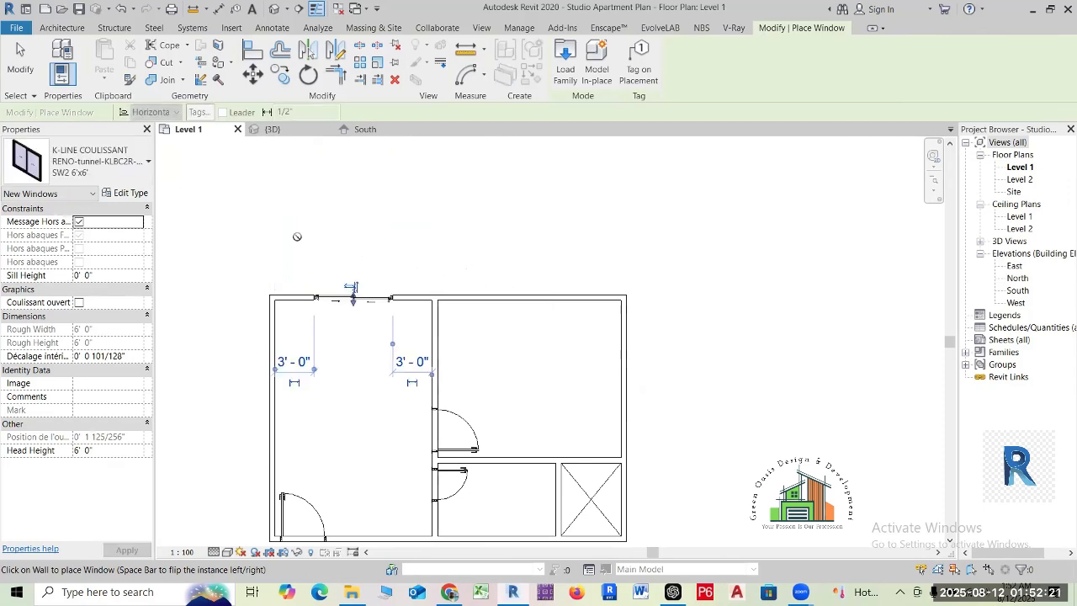
- Place an SW1 7'x6' sliding window in the upper right room's upper outer wall, centred 3'-6" from each side
left_click(101, 162)
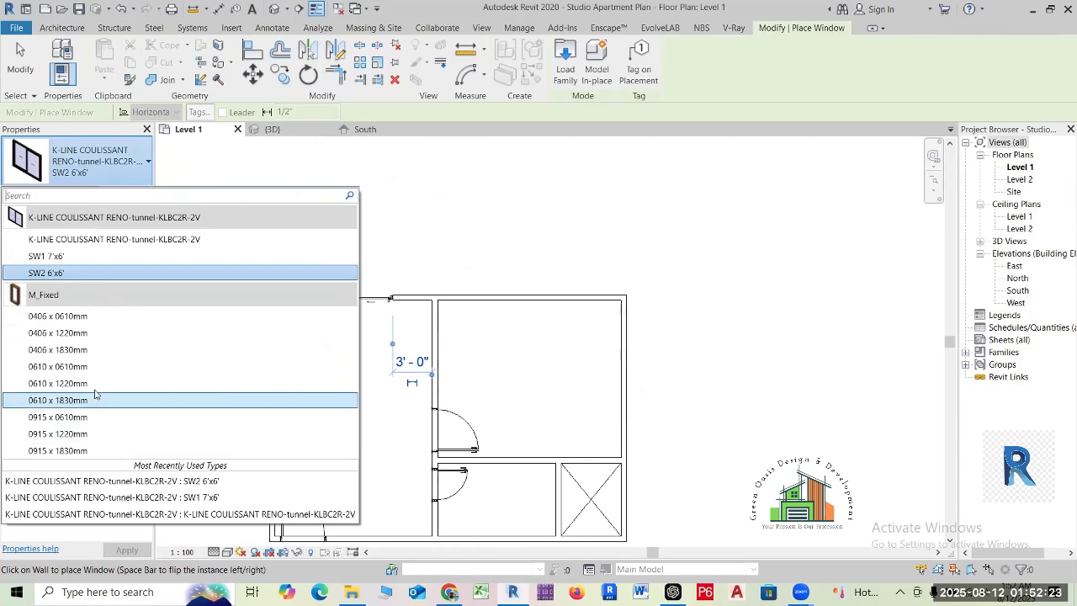
left_click(63, 256)
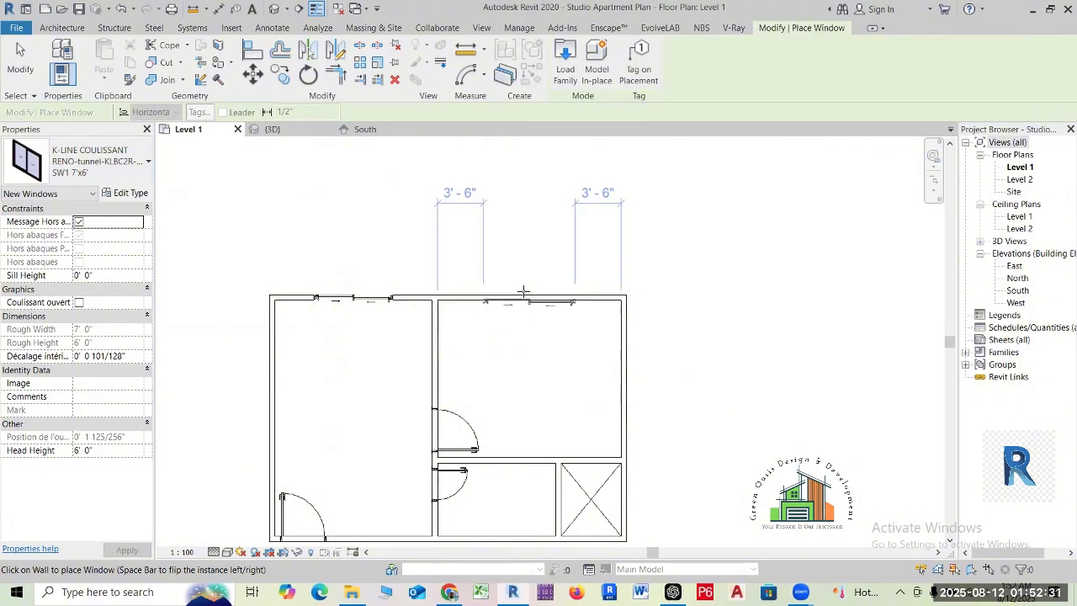
left_click(523, 291)
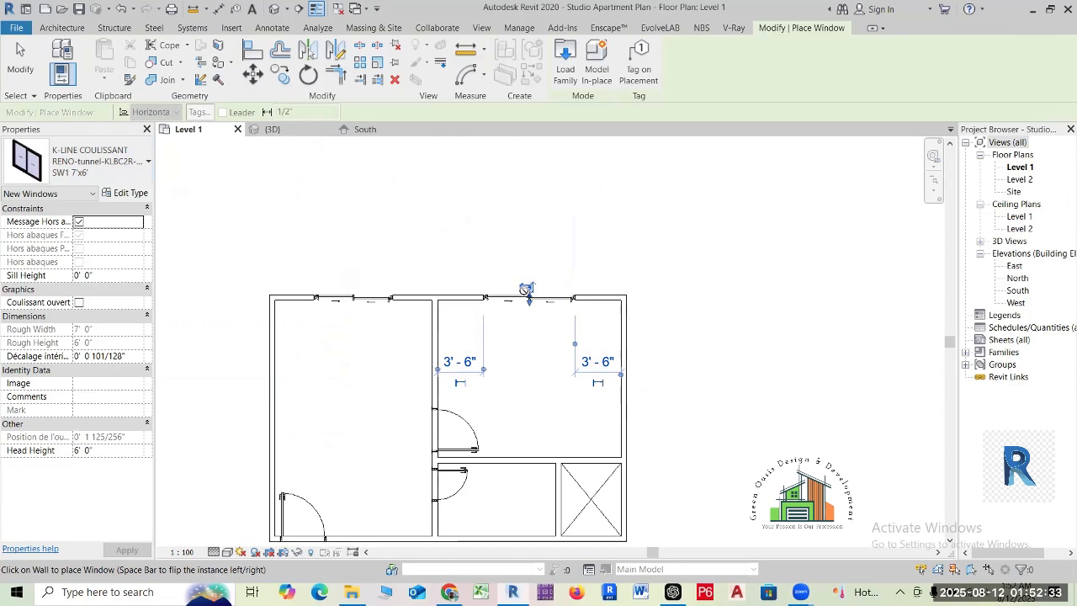
key("Escape")
key("Escape")
scroll(516, 306, "up", 5)
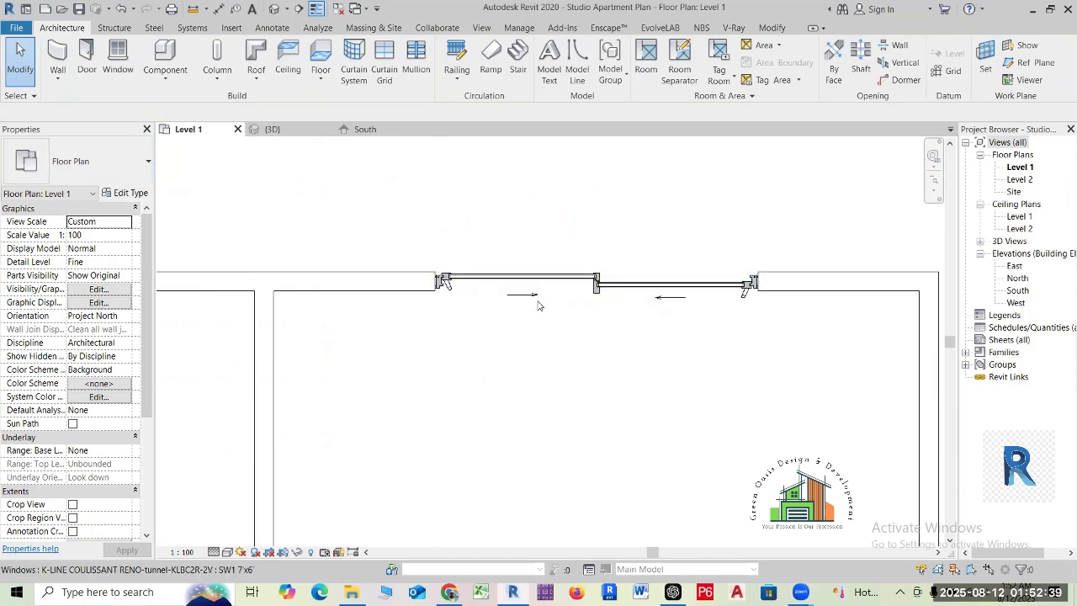
scroll(648, 317, "down", 4)
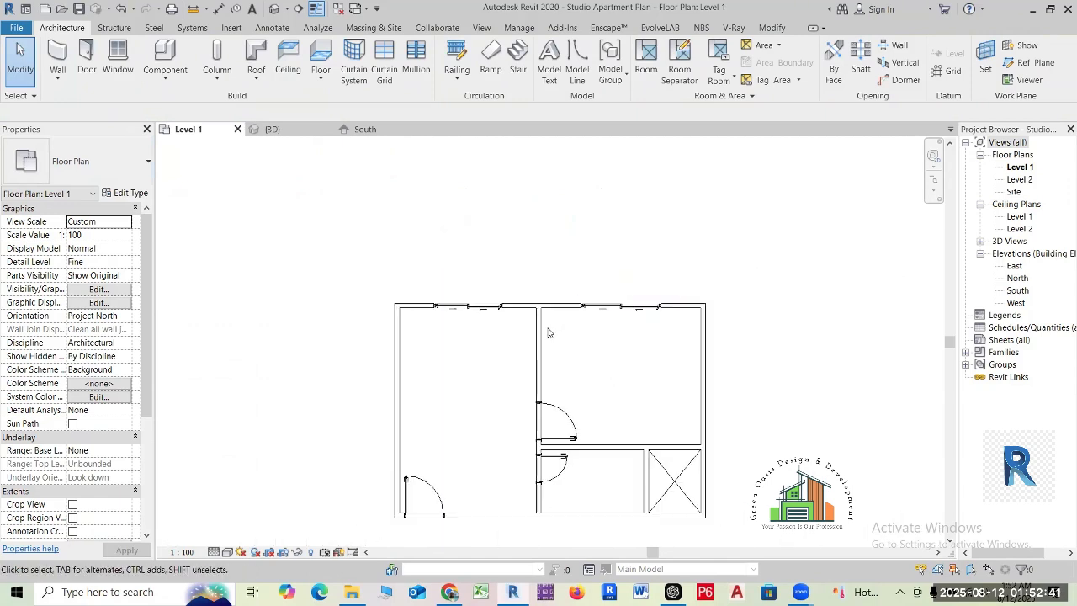
middle_click_drag(486, 363, 403, 308)
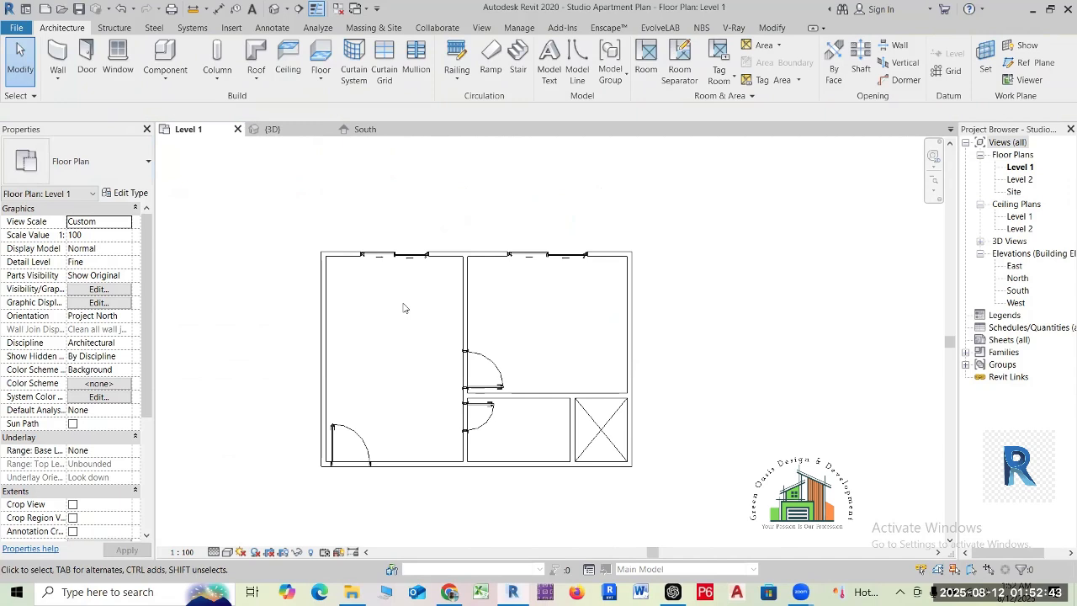
scroll(403, 307, "up", 1)
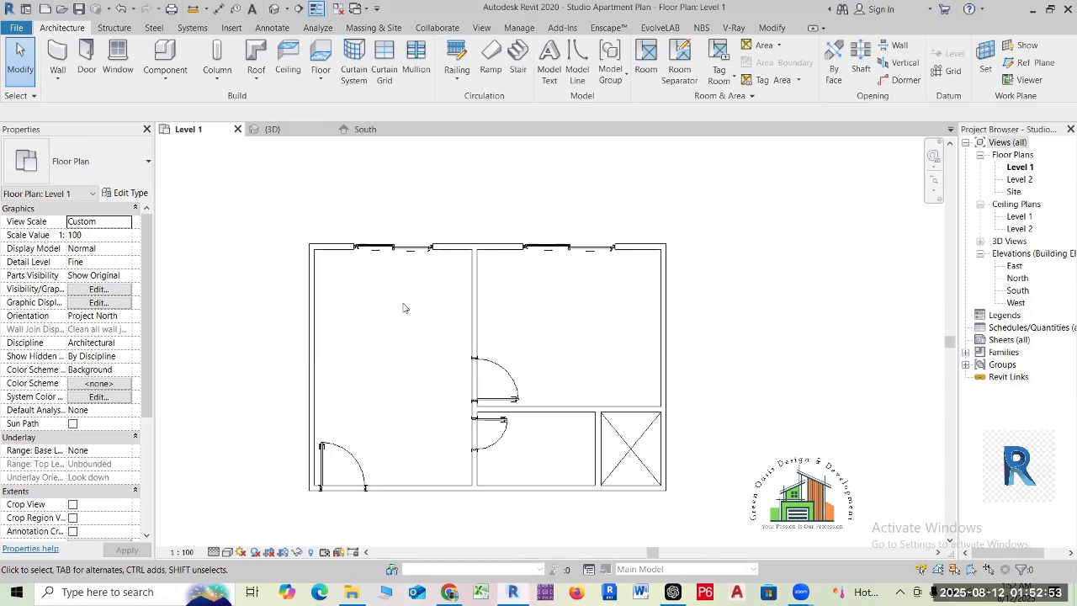
- Place another bed.0016 in the upper right room, headboard facing the right outer wall at 0'-6", centred 6'-6" above the horizontal partition
scroll(403, 308, "down", 5)
middle_click_drag(319, 289, 557, 266)
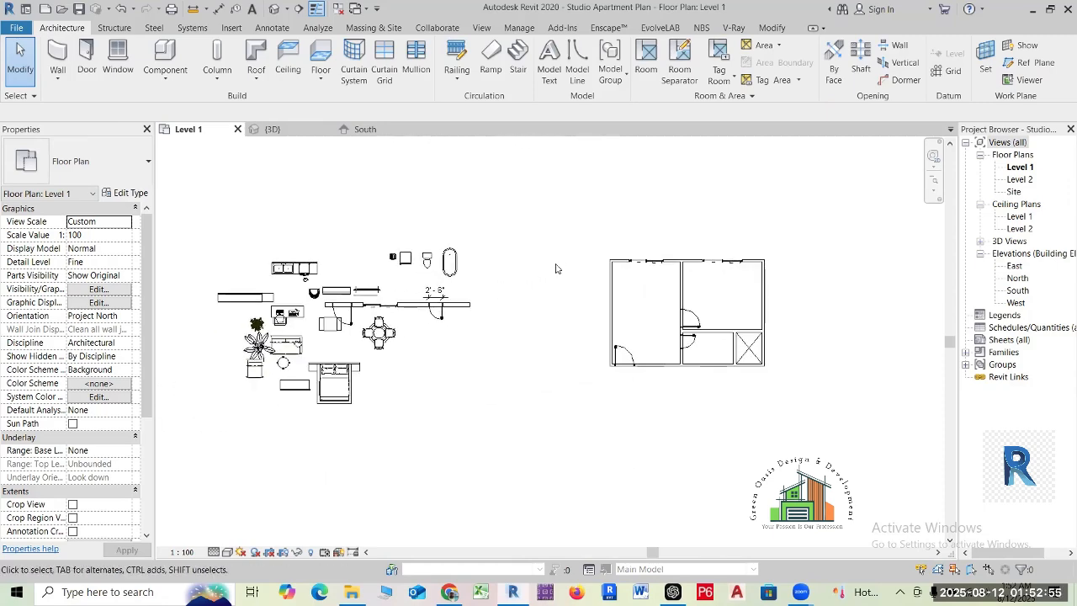
scroll(429, 380, "up", 2)
left_click(328, 389)
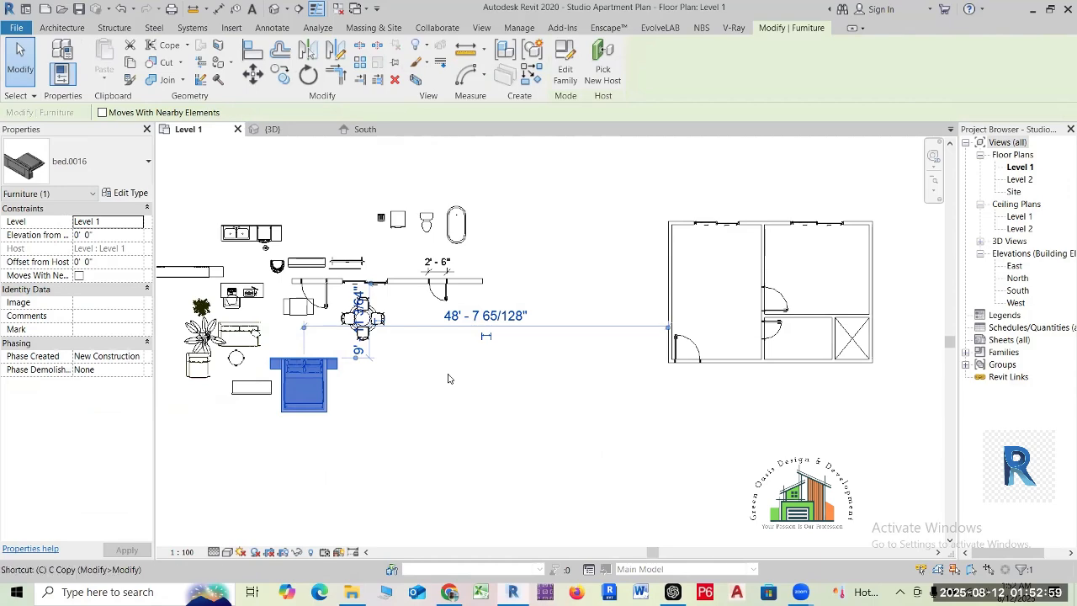
key("Escape")
left_click(315, 383)
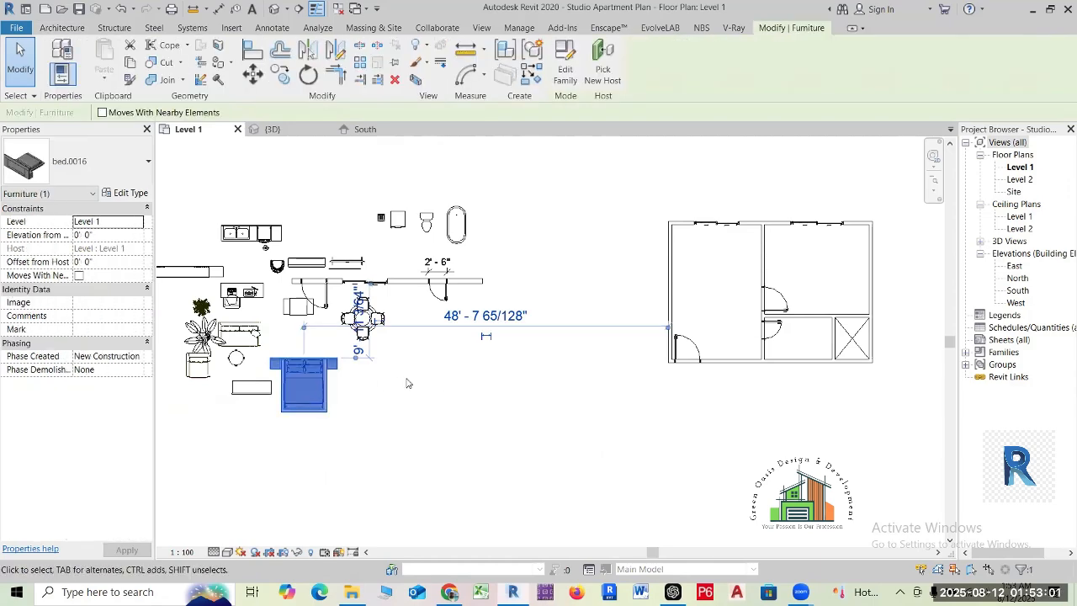
key("s")
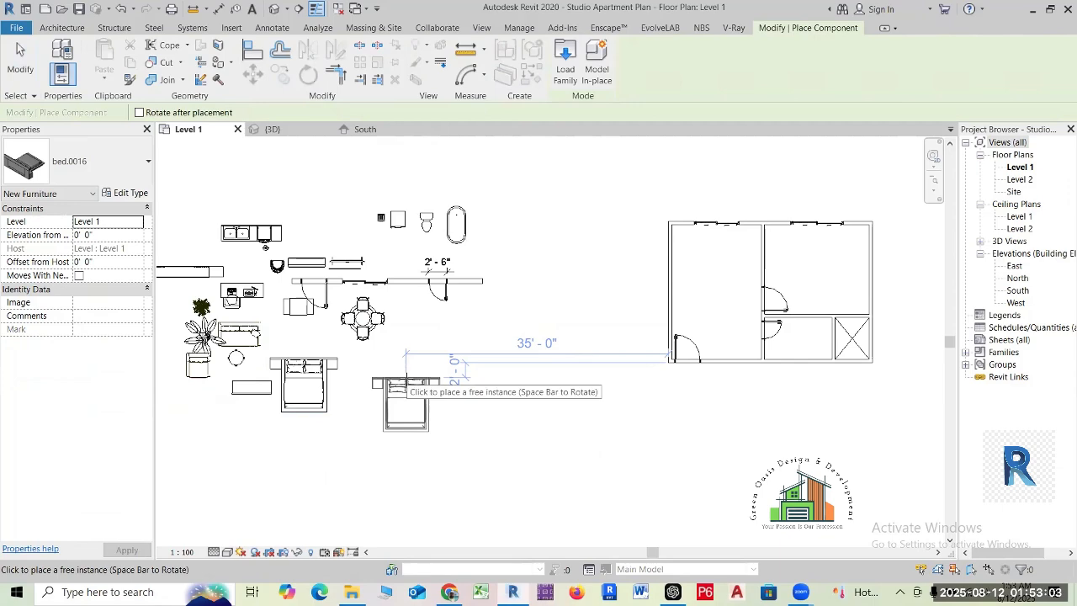
middle_click_drag(789, 273, 597, 300)
scroll(616, 286, "up", 1)
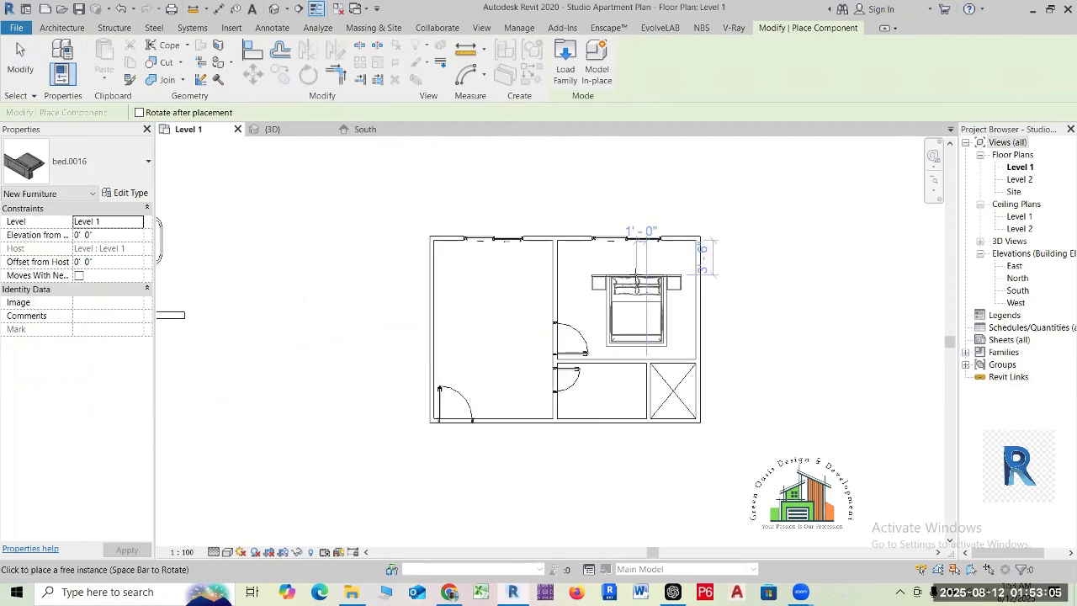
key("space")
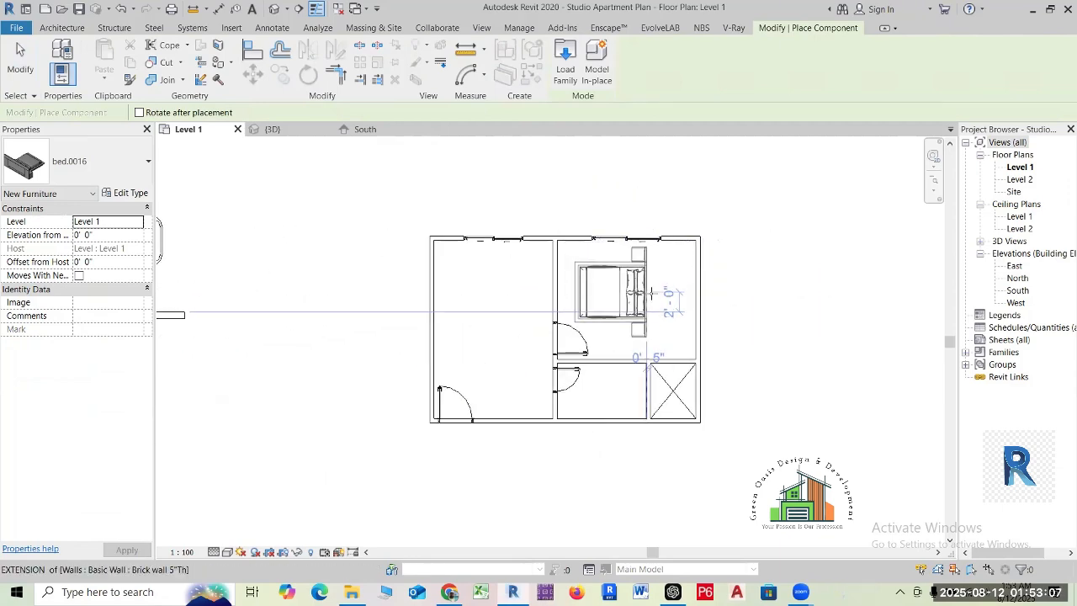
scroll(649, 292, "up", 2)
key("space")
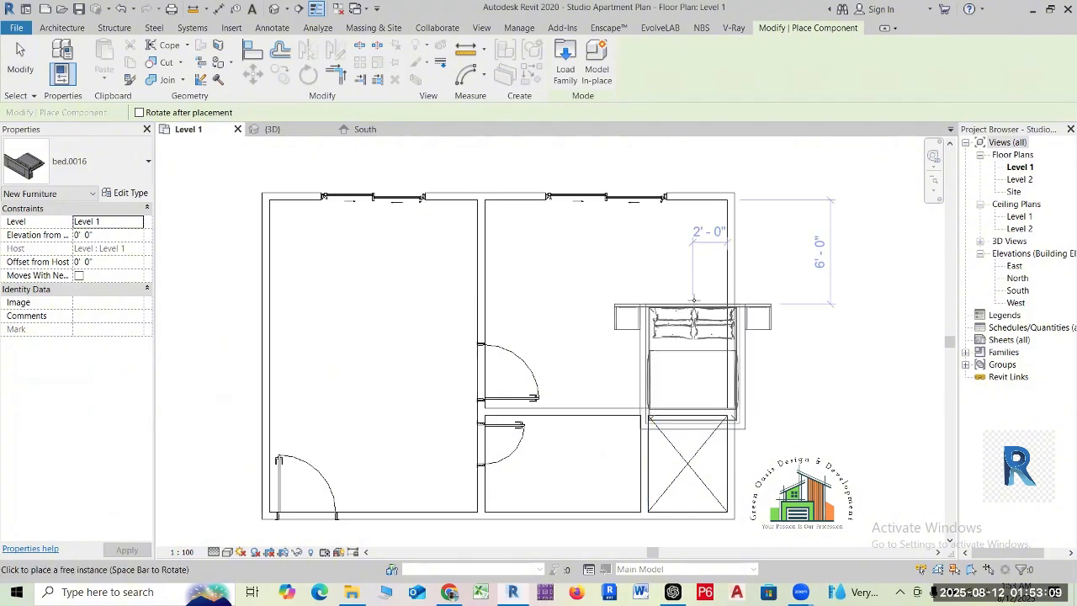
key("space")
key("space")
key("space")
scroll(708, 303, "up", 2)
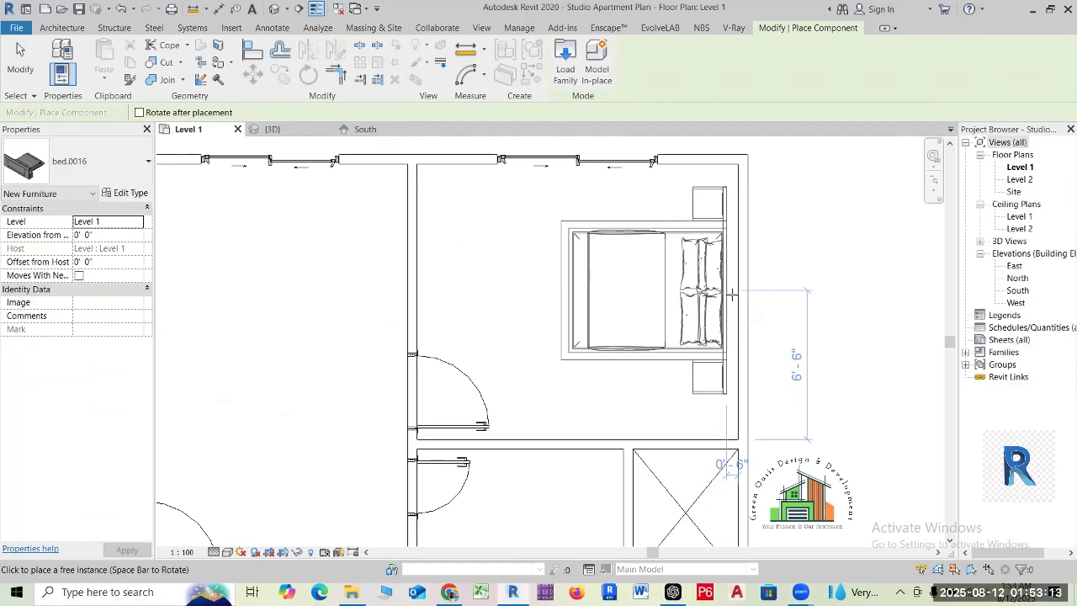
left_click(728, 294)
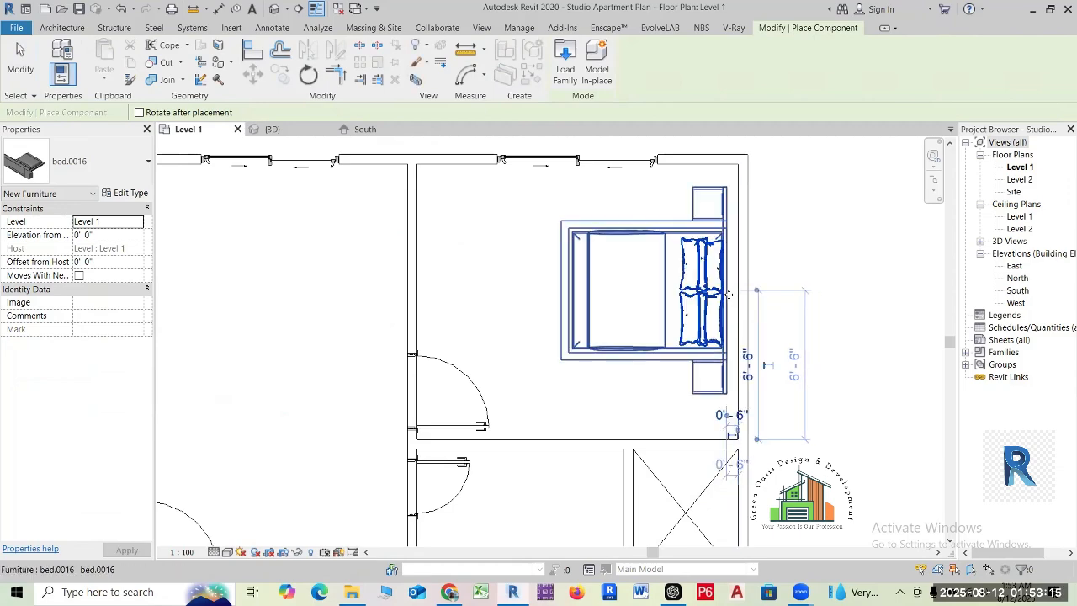
key("Escape")
key("Escape")
- Nudge the bed toward the right outer wall, leaving a 0'-2" gap behind the headboard
left_click(718, 299)
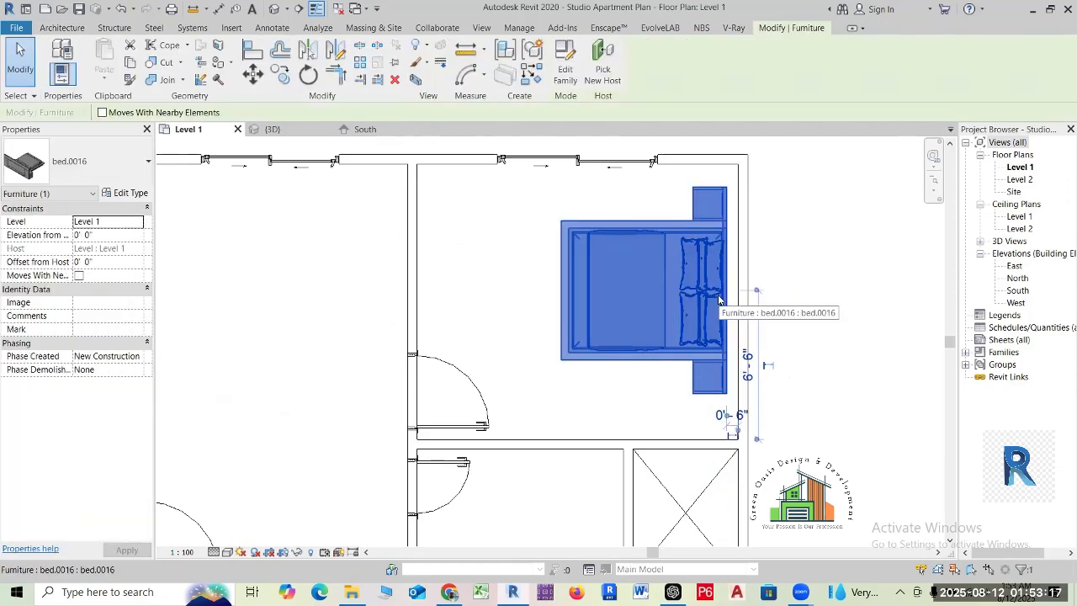
key("Right")
key("Right")
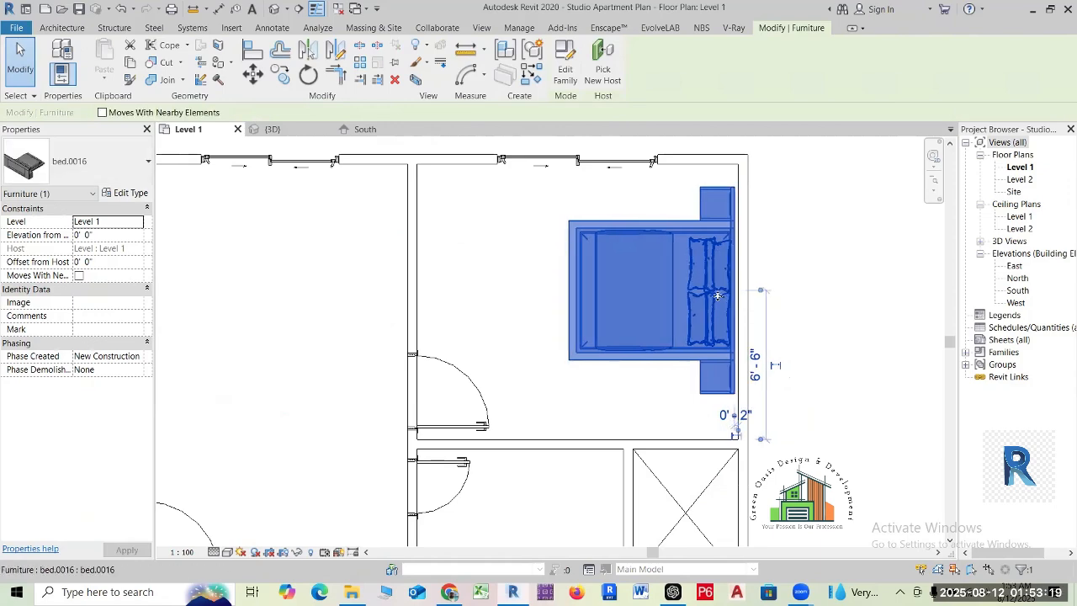
left_click(519, 264)
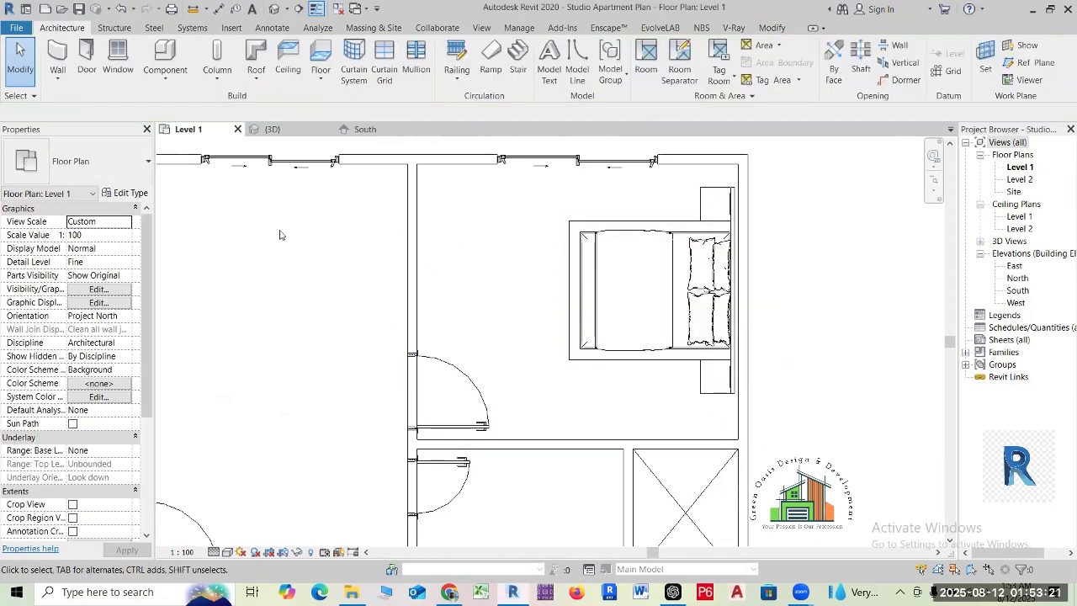
- Dimension from the upper outer wall through the bed's centreline to the horizontal partition, placing the aligned string outside the right wall
middle_click_drag(308, 274, 343, 332)
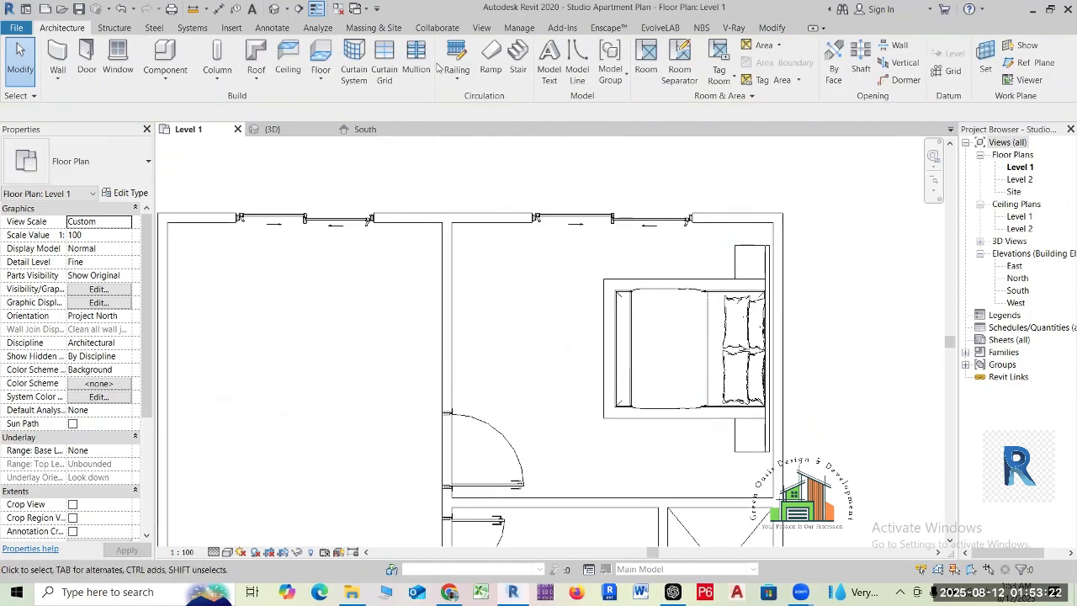
left_click(218, 9)
middle_click_drag(704, 243, 633, 184)
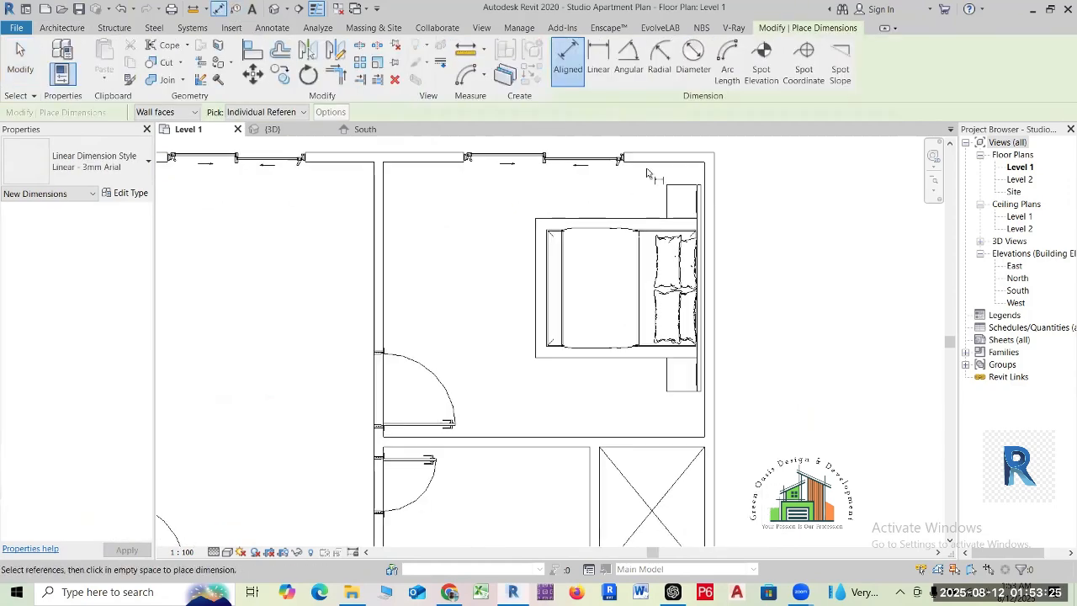
left_click(649, 169)
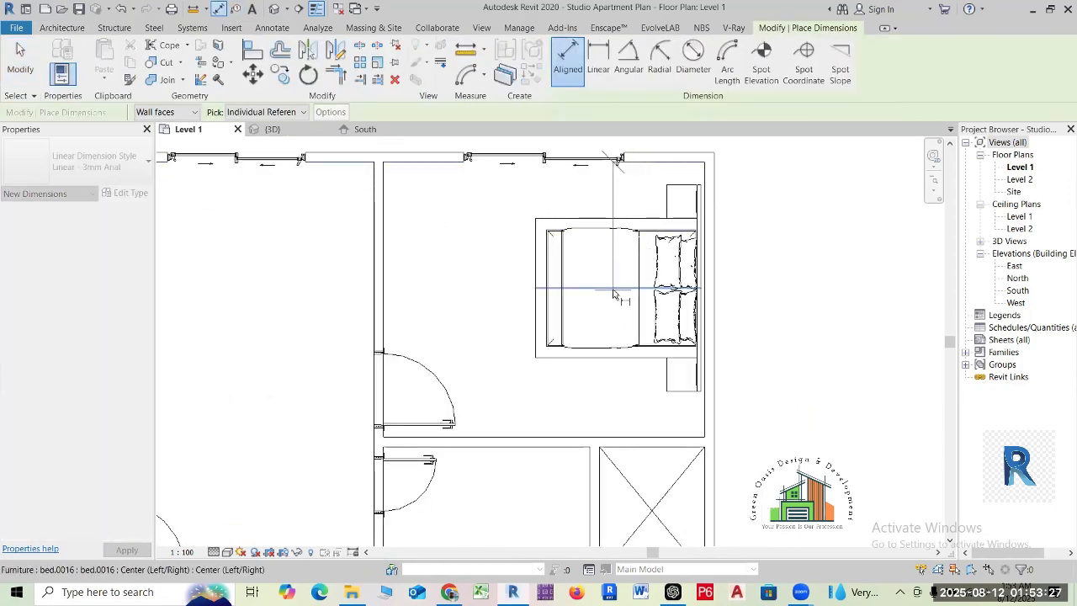
left_click(614, 294)
middle_click_drag(529, 441, 539, 340)
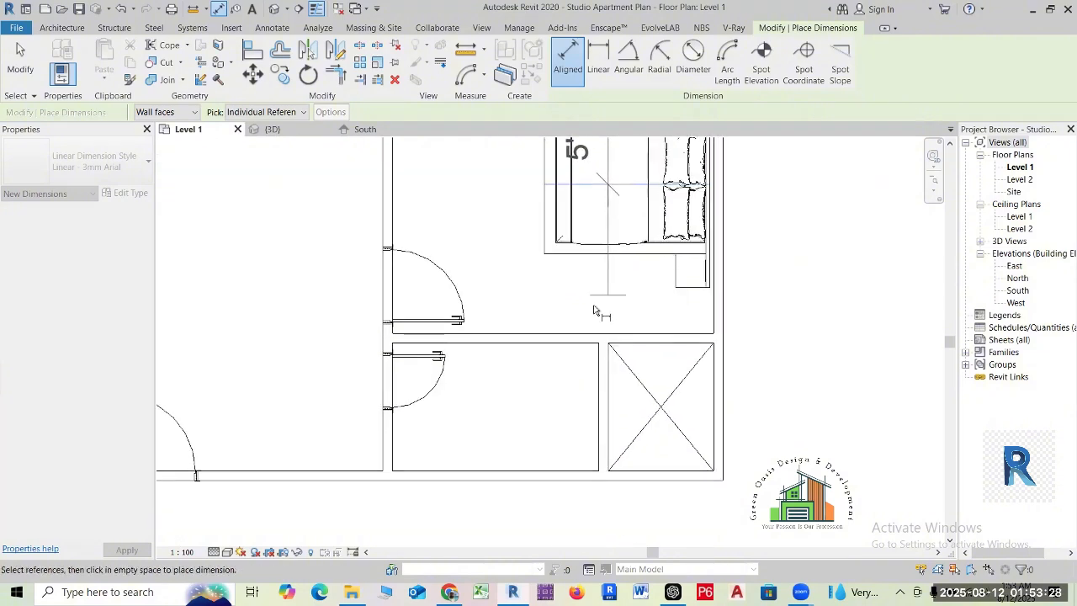
left_click(562, 345)
scroll(561, 345, "down", 2)
left_click(730, 352)
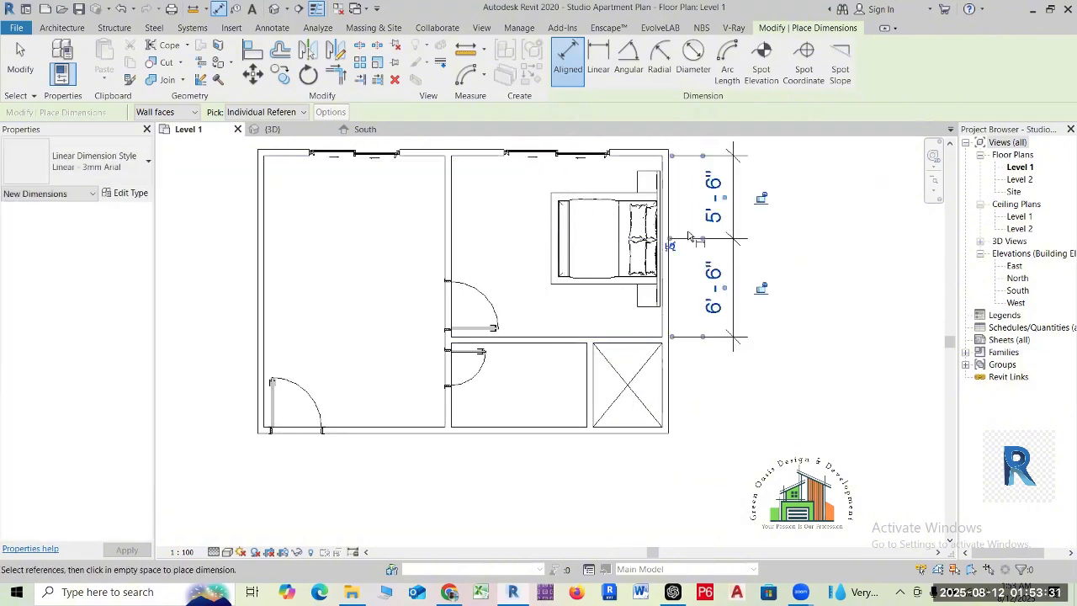
- Make the two dimension segments equal so the bed is centred between the upper wall and the partition
scroll(713, 217, "up", 1)
scroll(713, 217, "down", 1)
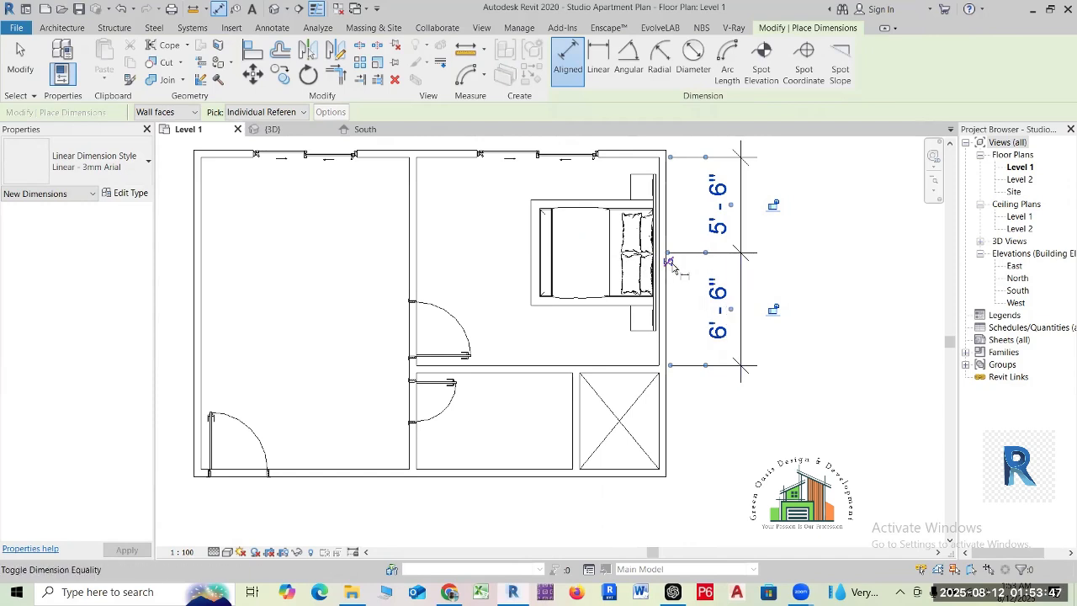
scroll(670, 267, "up", 2)
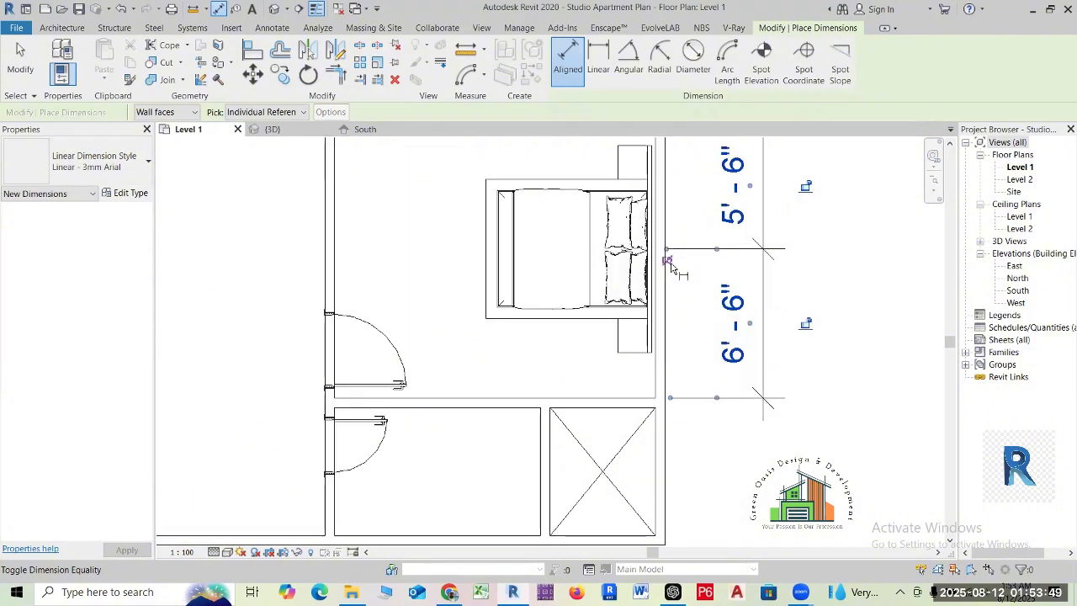
left_click(667, 262)
scroll(697, 319, "down", 2)
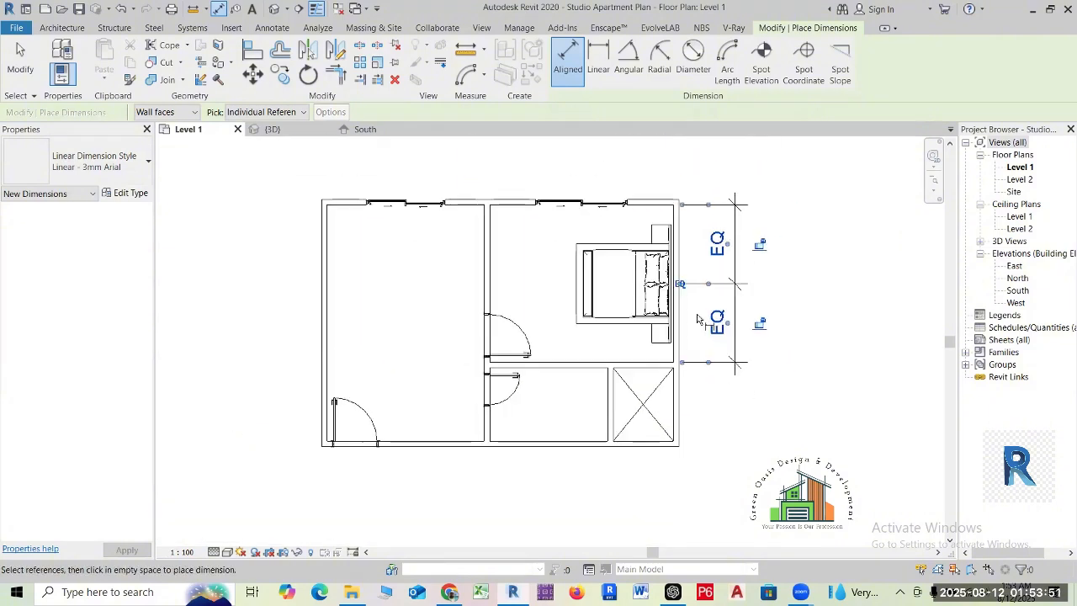
key("Escape")
key("Escape")
- Delete the bed's equality dimension string outside the right wall and remove its constraint
left_click(720, 289)
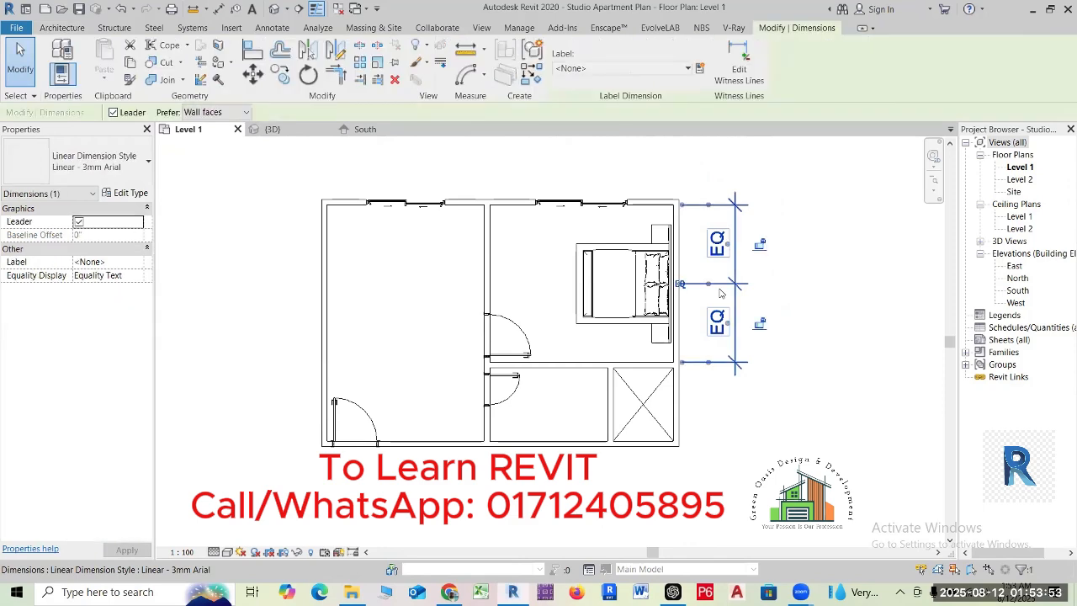
key("Delete")
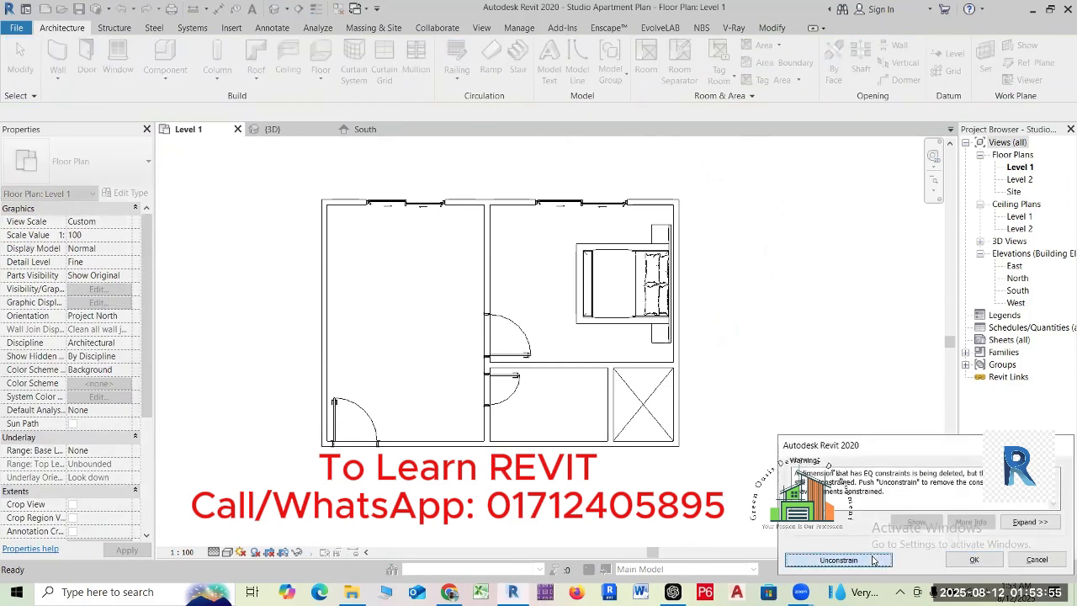
left_click(873, 560)
- Move the TV panel from the loose furniture layout into the large left room of the floor plan
scroll(565, 321, "up", 3)
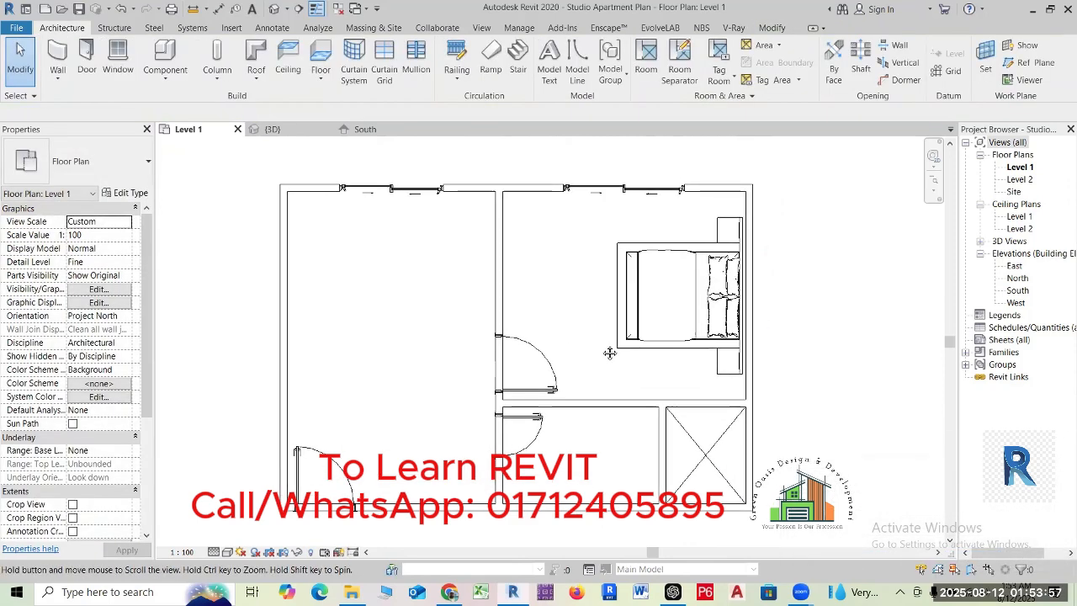
middle_click_drag(575, 260, 620, 272)
scroll(620, 271, "down", 2)
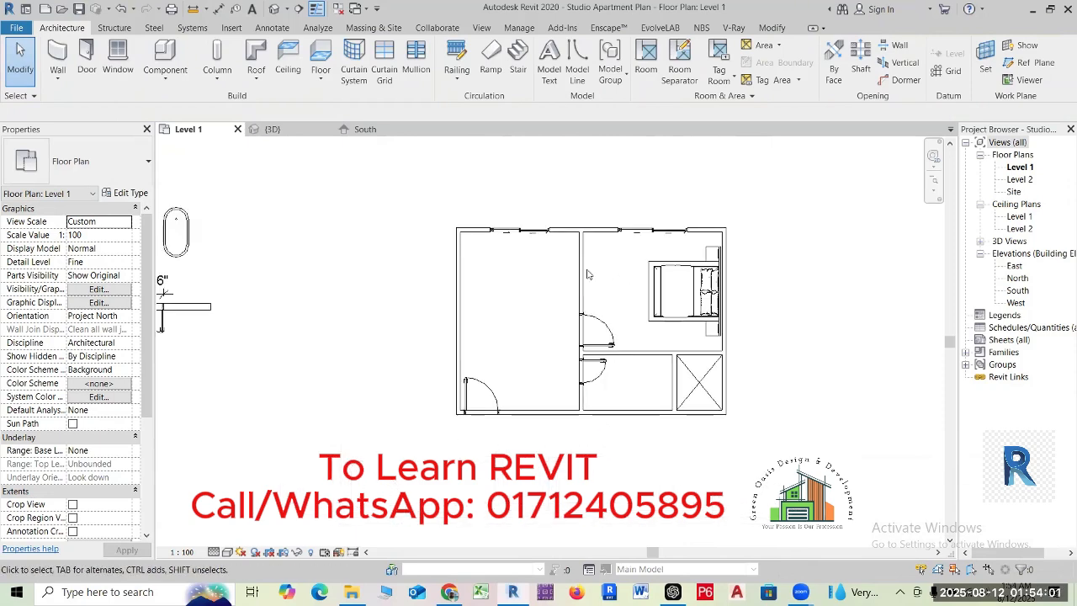
scroll(583, 275, "up", 3)
scroll(606, 301, "down", 7)
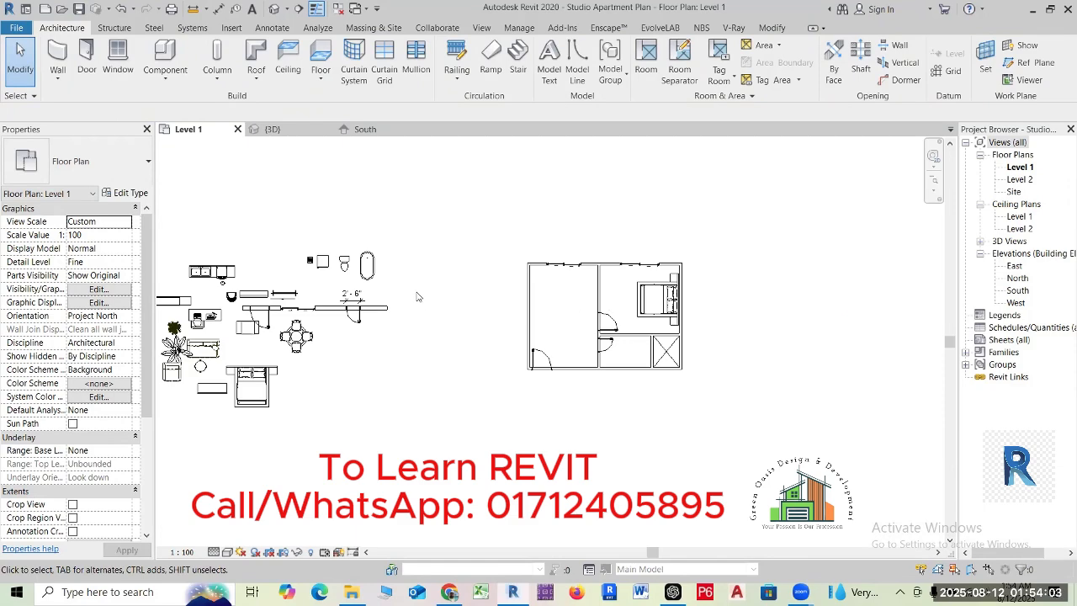
middle_click_drag(418, 296, 575, 301)
scroll(274, 320, "up", 5)
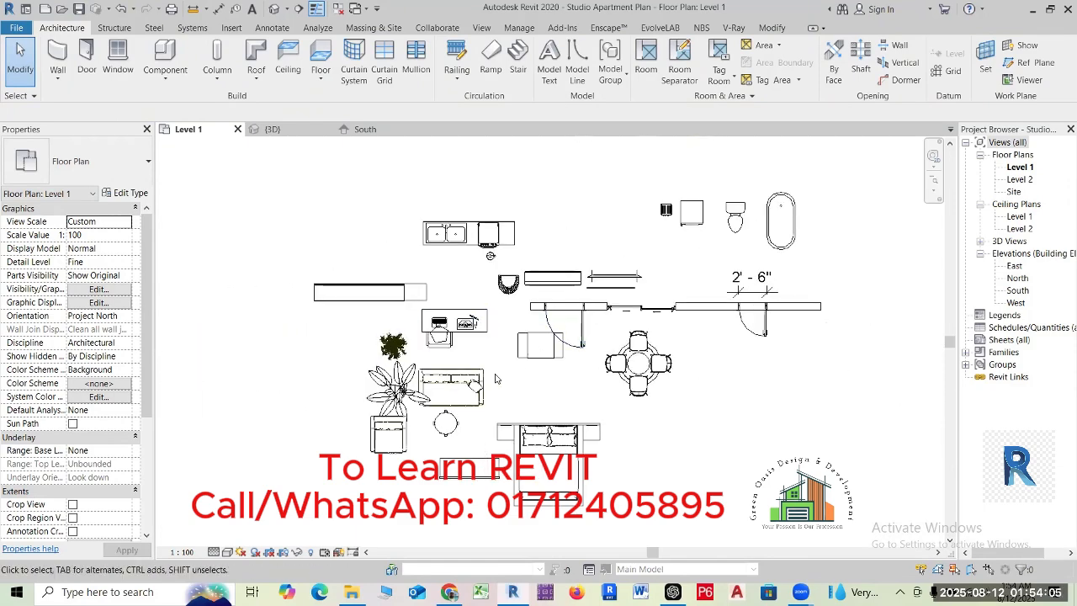
scroll(419, 454, "up", 2)
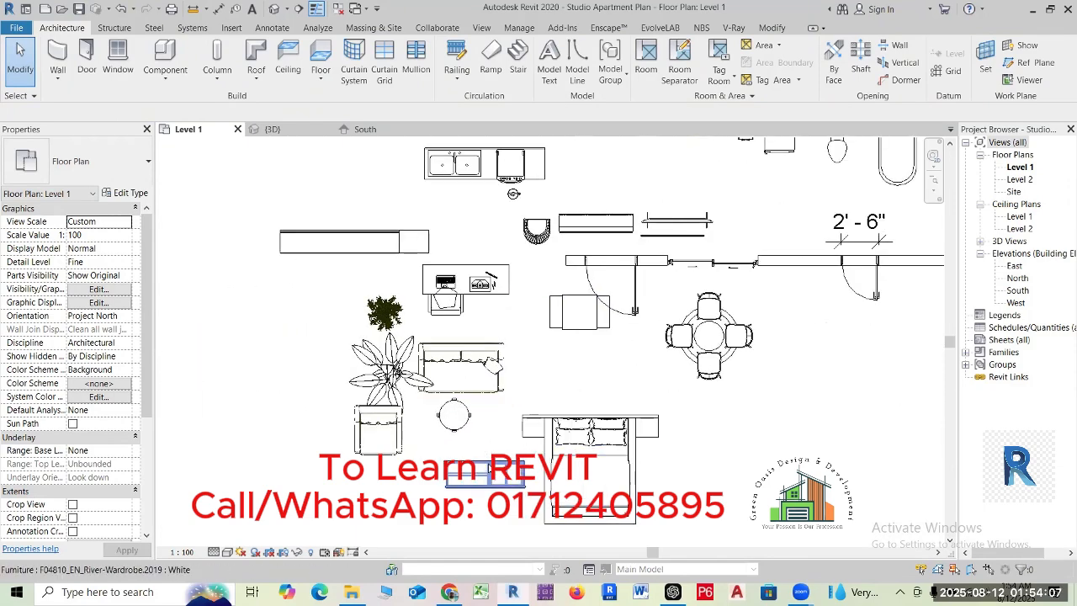
middle_click_drag(563, 383, 499, 455)
scroll(530, 303, "up", 2)
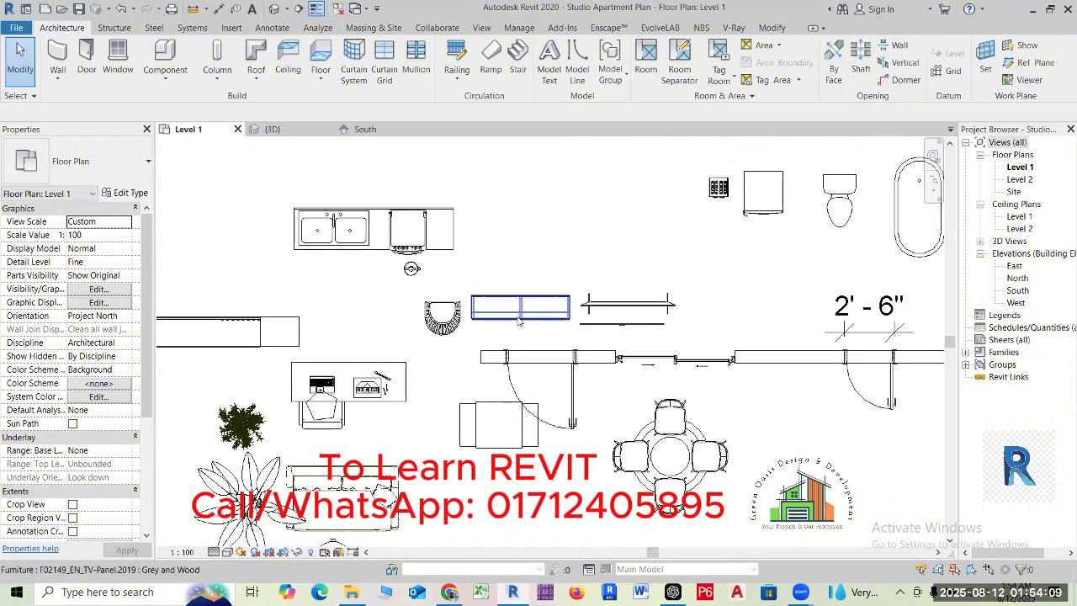
scroll(519, 322, "up", 3)
left_click(551, 313)
scroll(489, 297, "down", 1)
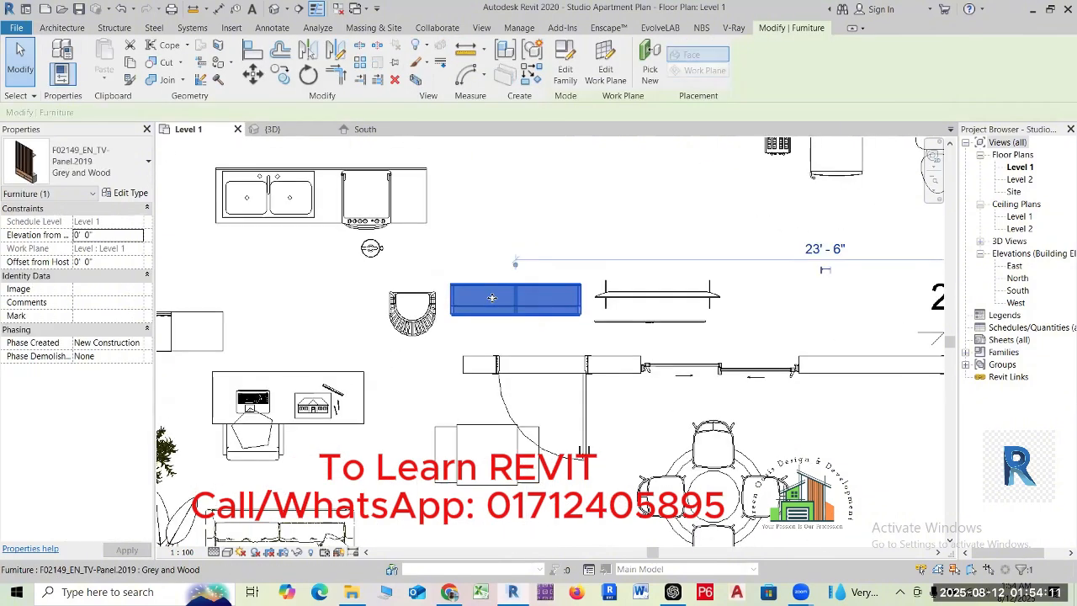
scroll(492, 297, "down", 2)
left_click_drag(492, 297, 781, 397)
scroll(791, 405, "down", 1)
middle_click_drag(813, 419, 360, 378)
left_click_drag(350, 352, 888, 357)
middle_click_drag(891, 402, 421, 407)
scroll(418, 370, "up", 1)
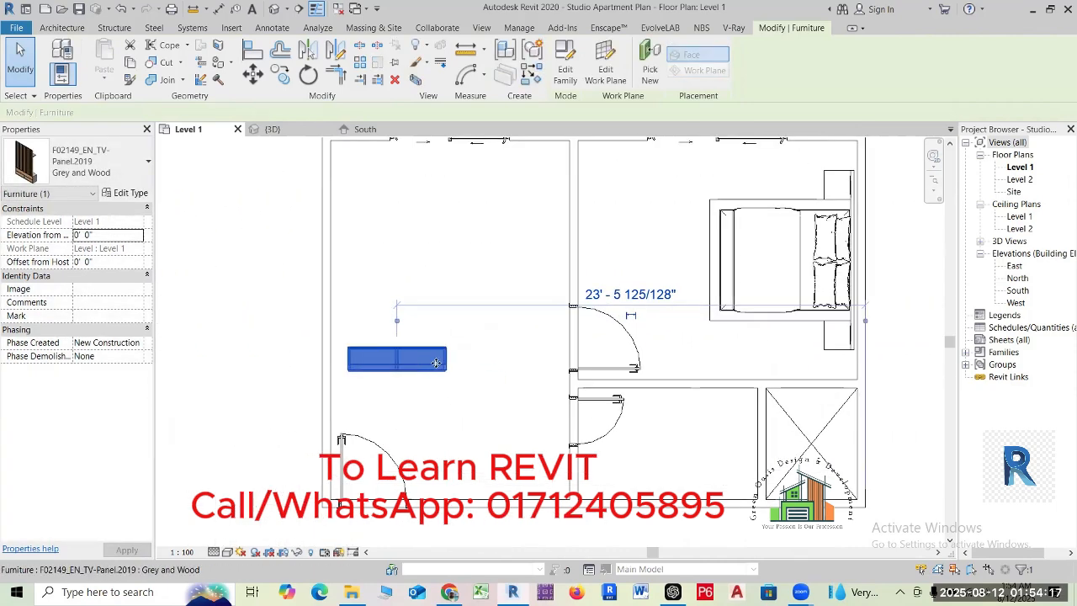
- Move the TV panel into the bedroom opposite the bed and rotate it 90° to stand vertically in plan
left_click_drag(436, 362, 652, 237)
key("space")
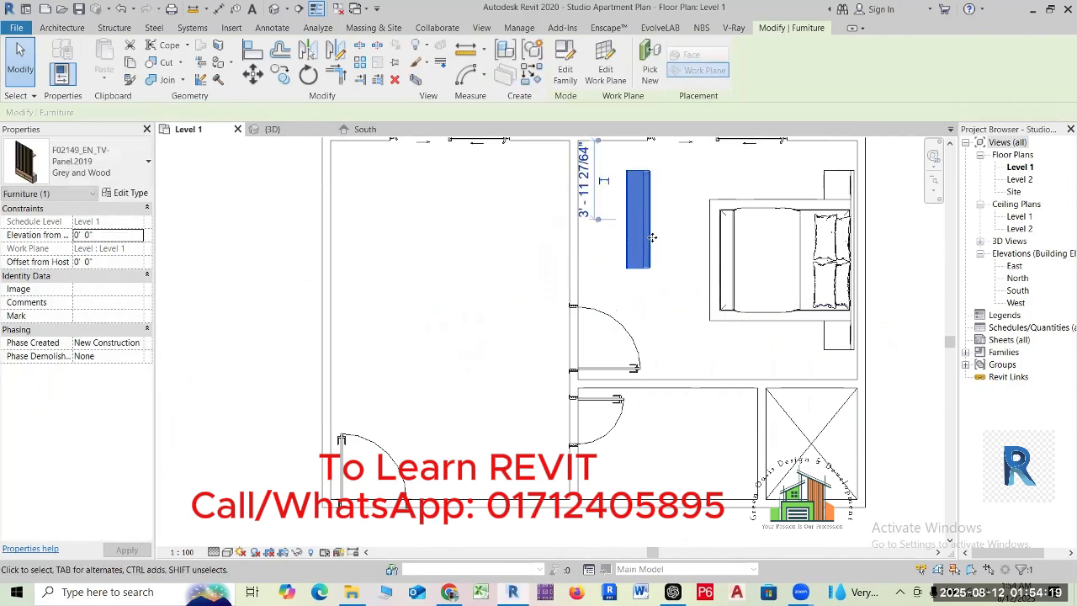
left_click(685, 233)
- Select the bedroom wardrobe in the 3D view and rotate it 180° in the Level 1 plan
scroll(657, 286, "down", 5)
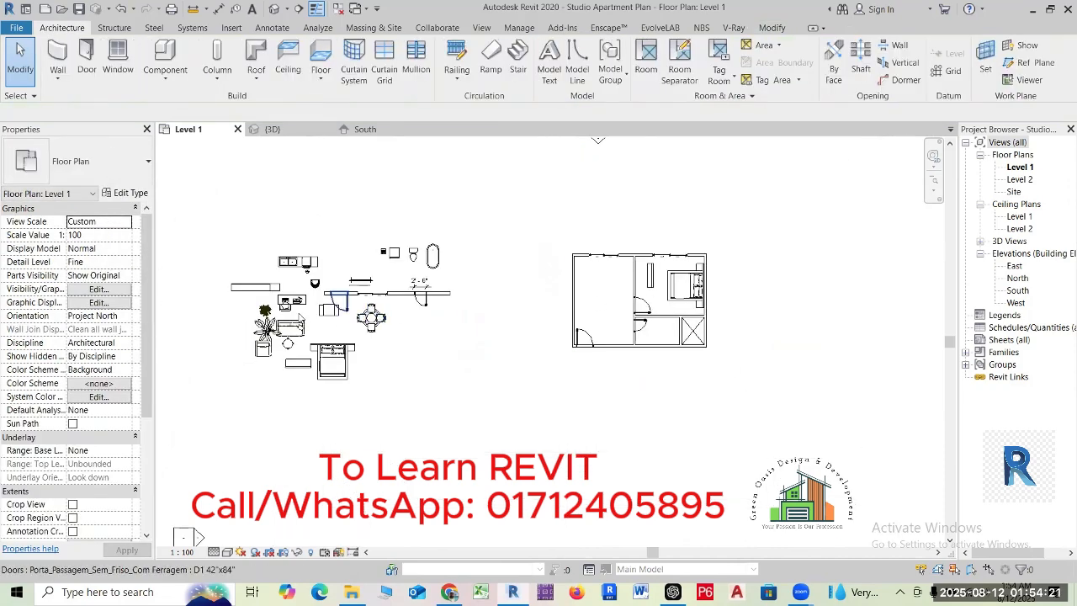
scroll(438, 320, "up", 2)
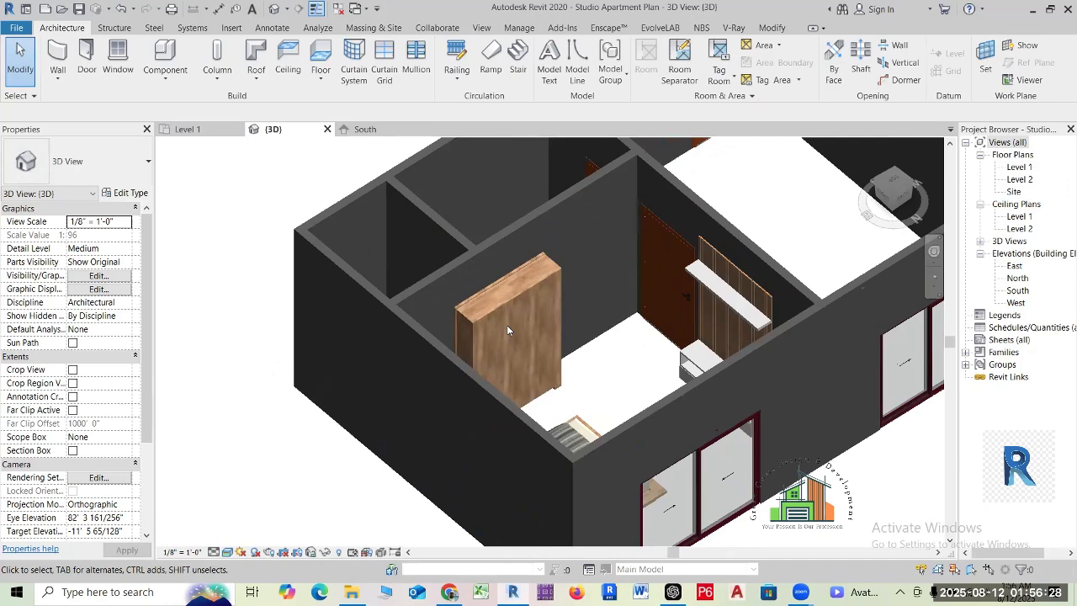
scroll(507, 325, "up", 2)
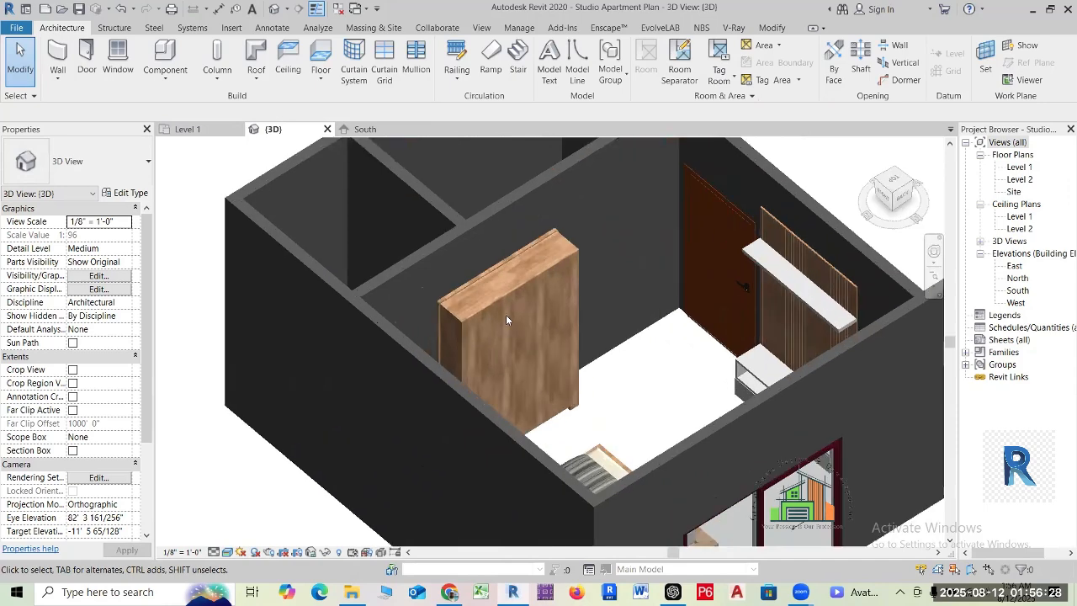
left_click(506, 320)
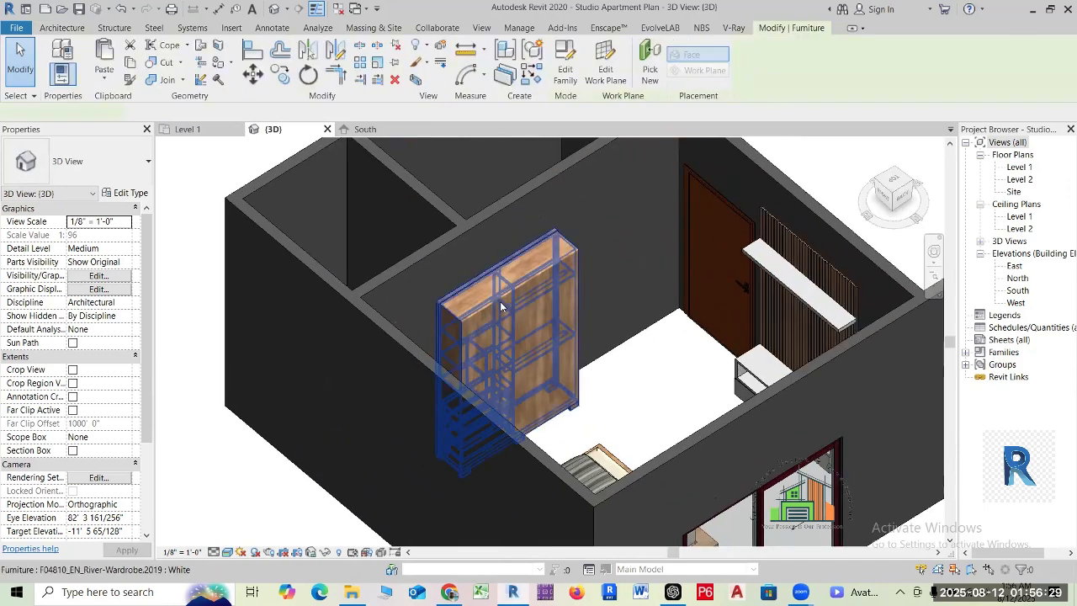
left_click(192, 130)
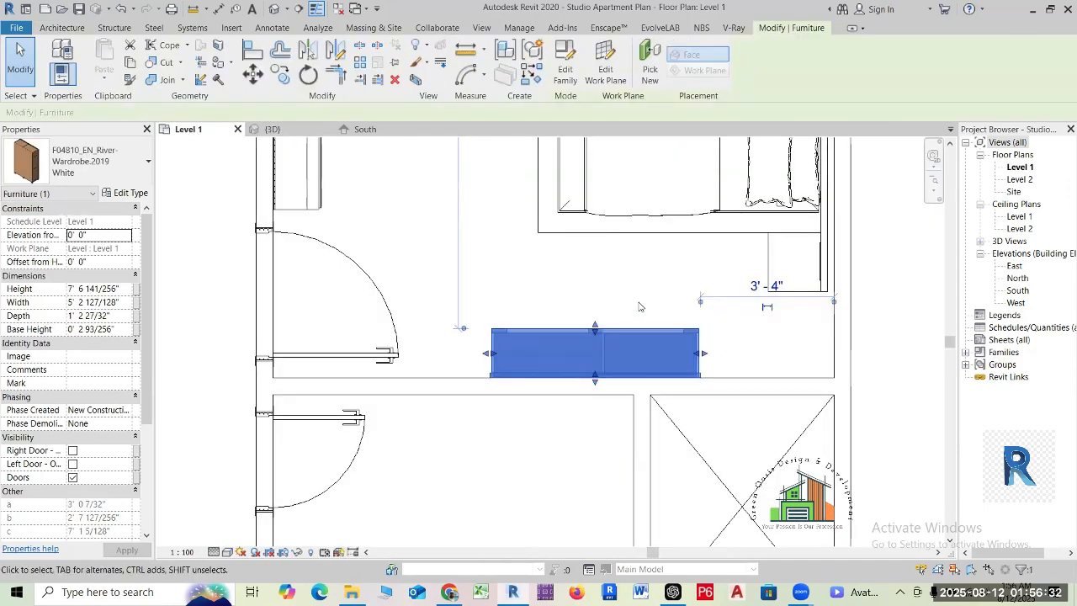
key("space")
key("space")
left_click(606, 360)
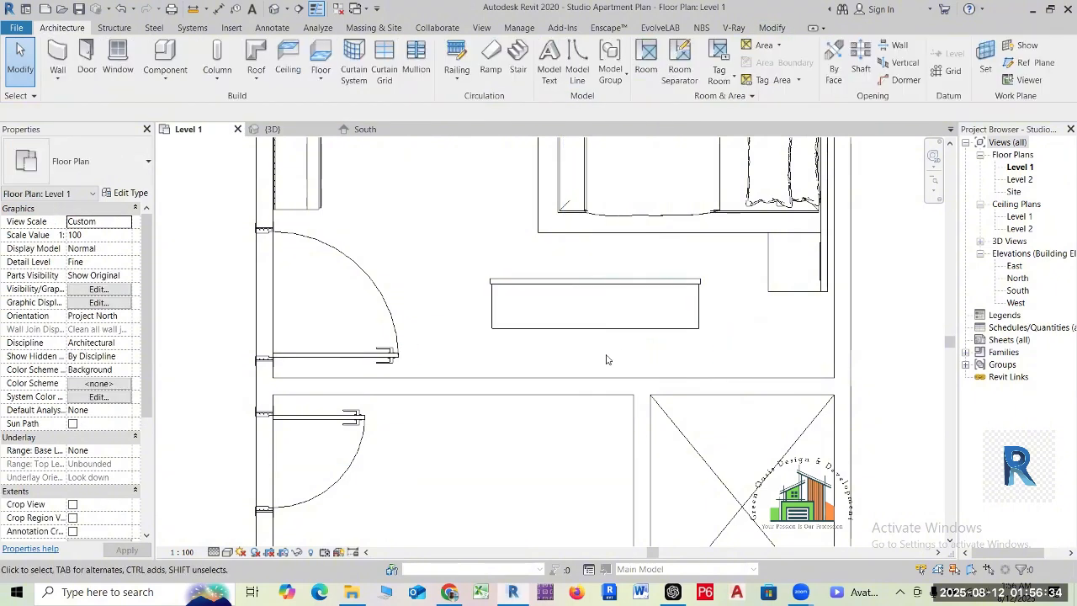
- Try to align the wardrobe with the upper face of the horizontal partition, and undo the alignment
key("l")
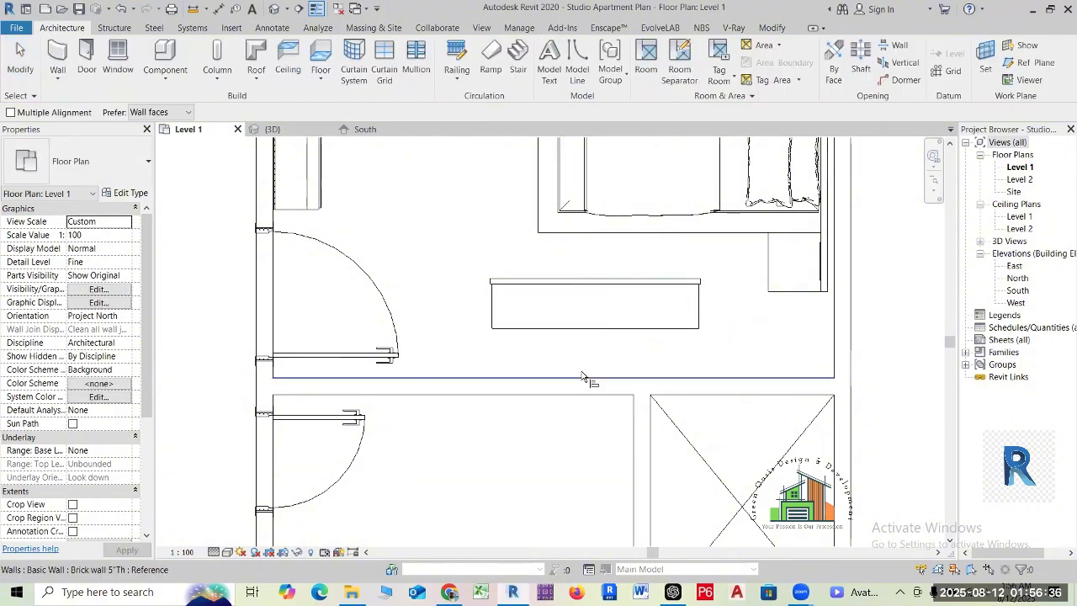
left_click(582, 377)
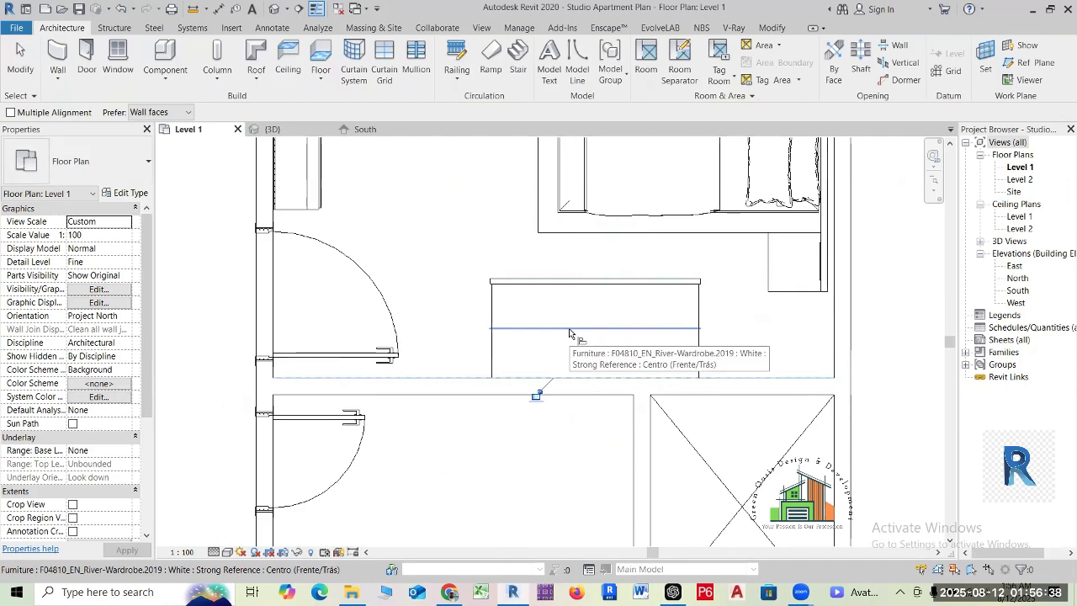
left_click(569, 328)
key("Escape")
key("ctrl+z")
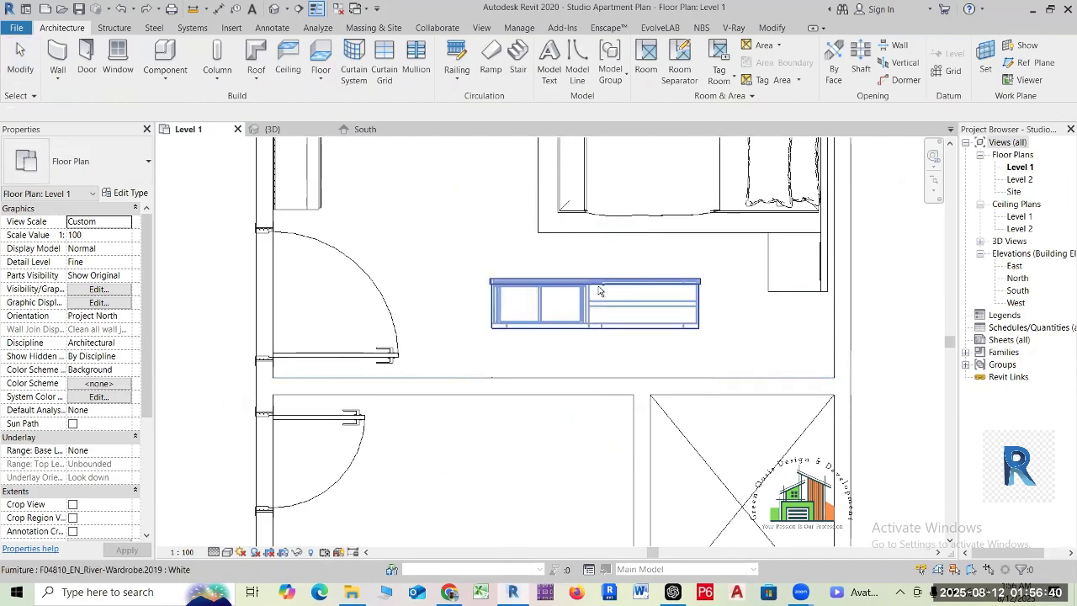
- Nudge the wardrobe down until it sits against the upper face of the horizontal partition
left_click(600, 291)
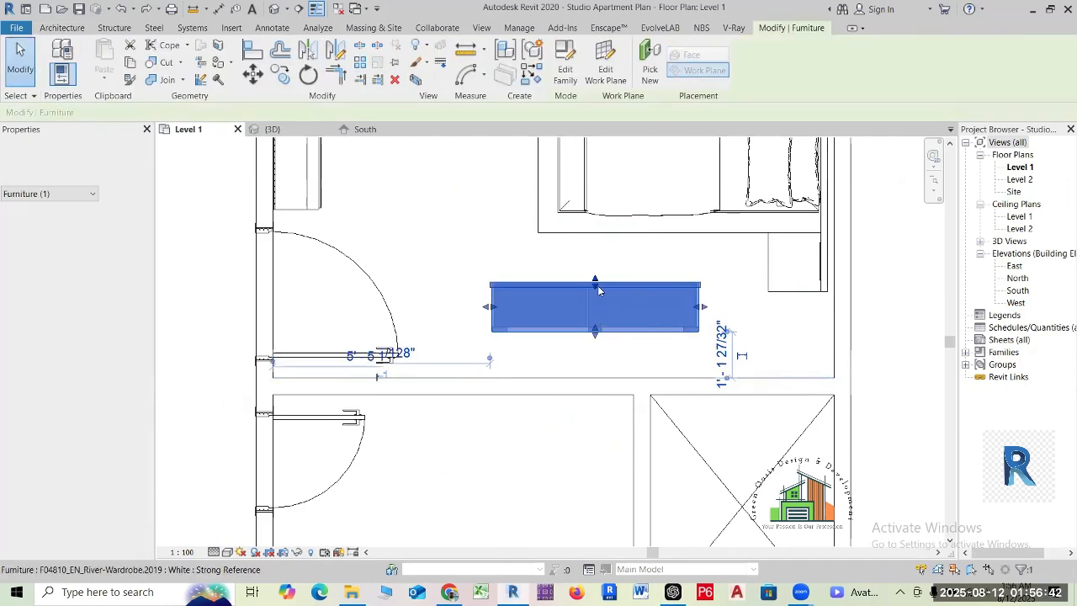
key("Down")
key("Down")
key("Down")
key("Down")
key("Down")
key("Down")
key("Down")
key("Down")
key("Down")
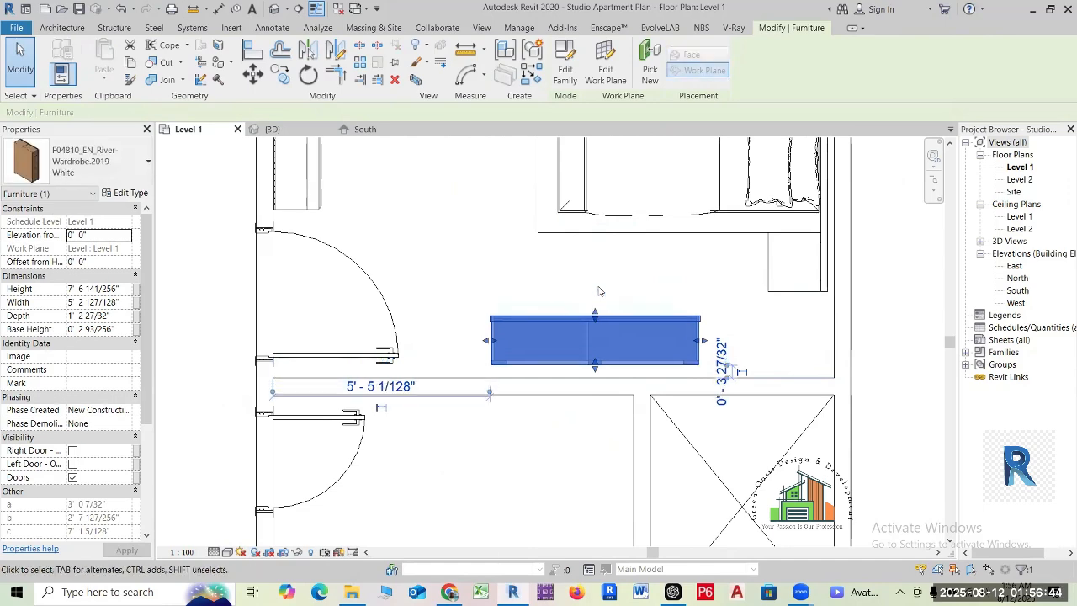
key("Down")
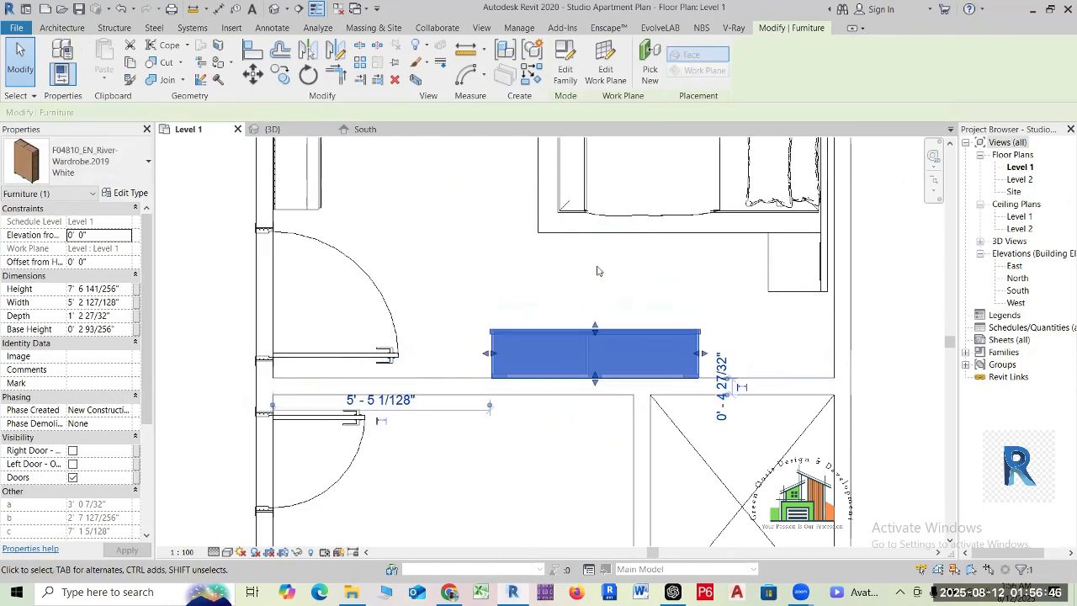
key("Escape")
scroll(653, 336, "down", 3)
middle_click_drag(654, 346, 653, 435)
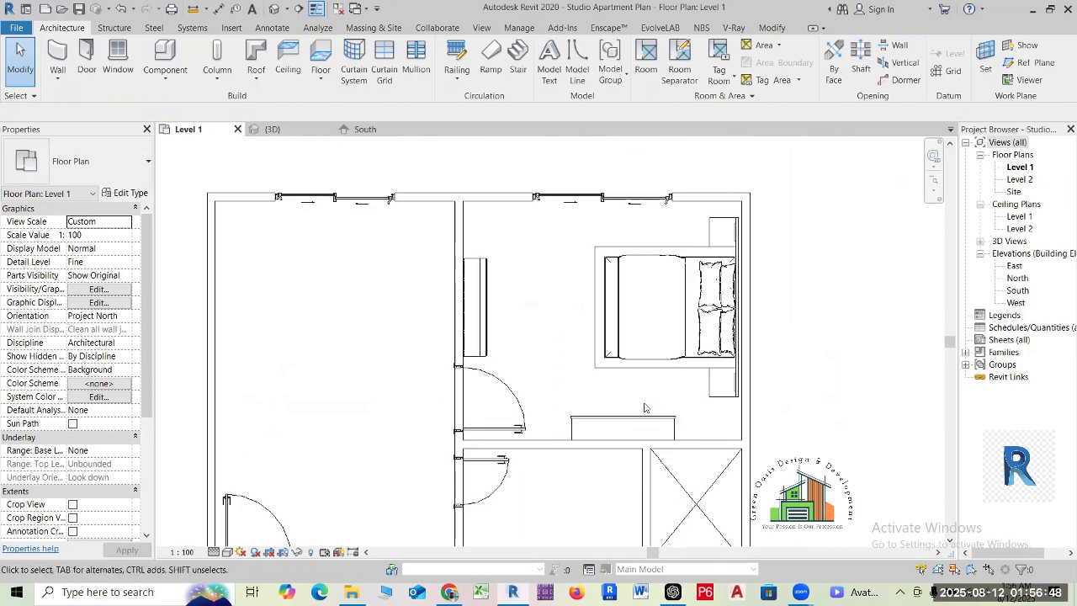
scroll(542, 369, "down", 2)
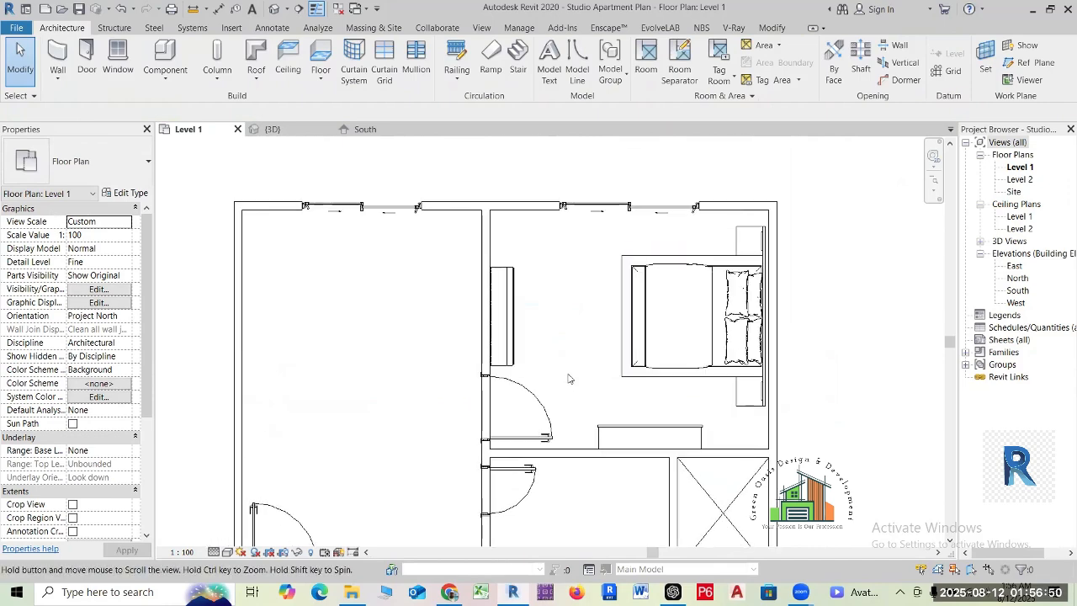
scroll(505, 324, "down", 3)
scroll(468, 342, "down", 1)
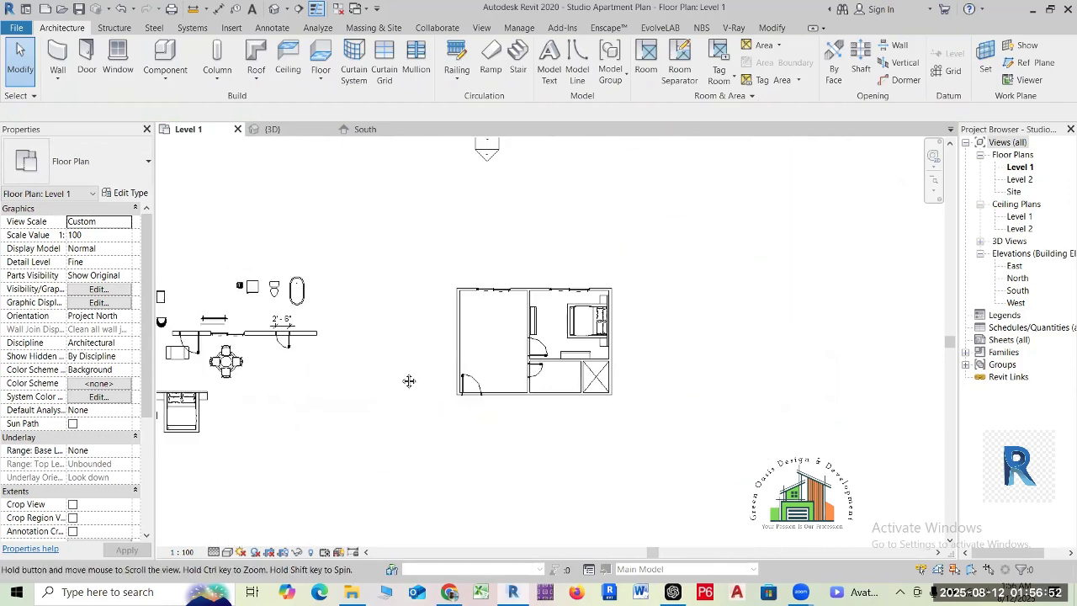
middle_click_drag(409, 380, 608, 381)
scroll(322, 368, "up", 6)
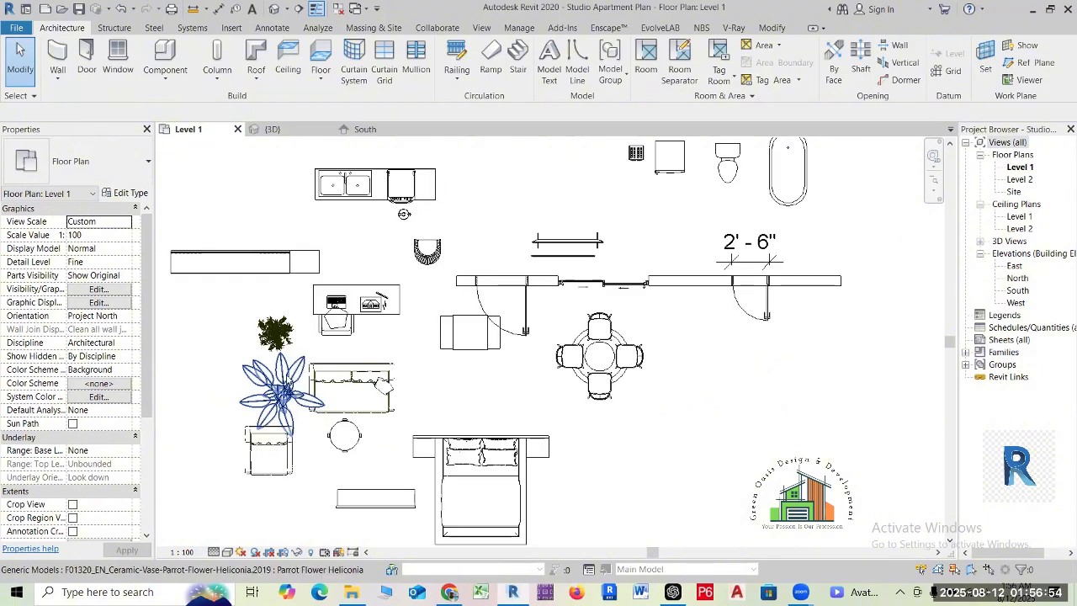
left_click(275, 335)
left_click(264, 399)
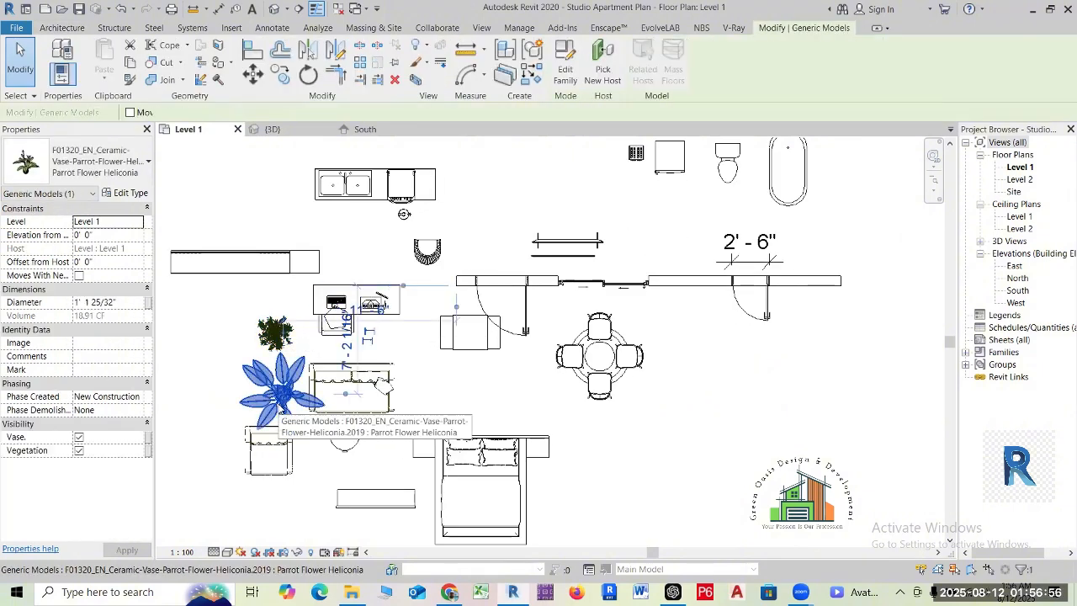
key("c")
key("s")
scroll(252, 399, "down", 7)
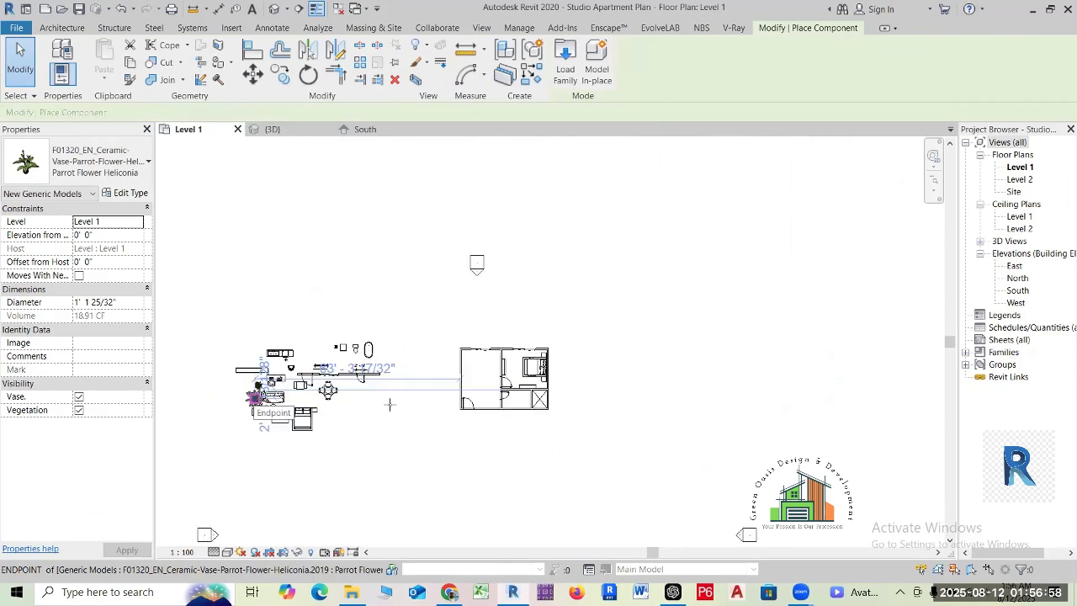
scroll(474, 365, "up", 3)
scroll(524, 357, "up", 8)
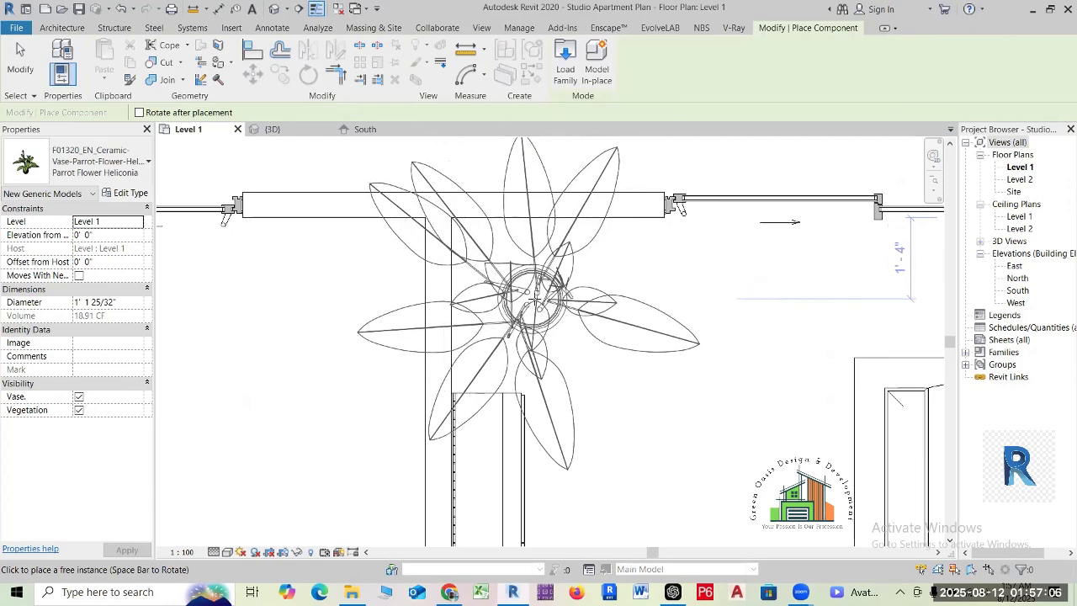
key("Escape")
- Place another 3D_Plant_8134 in the bedroom's upper left corner above the TV panel, 1'-3" from the upper wall
scroll(533, 299, "down", 6)
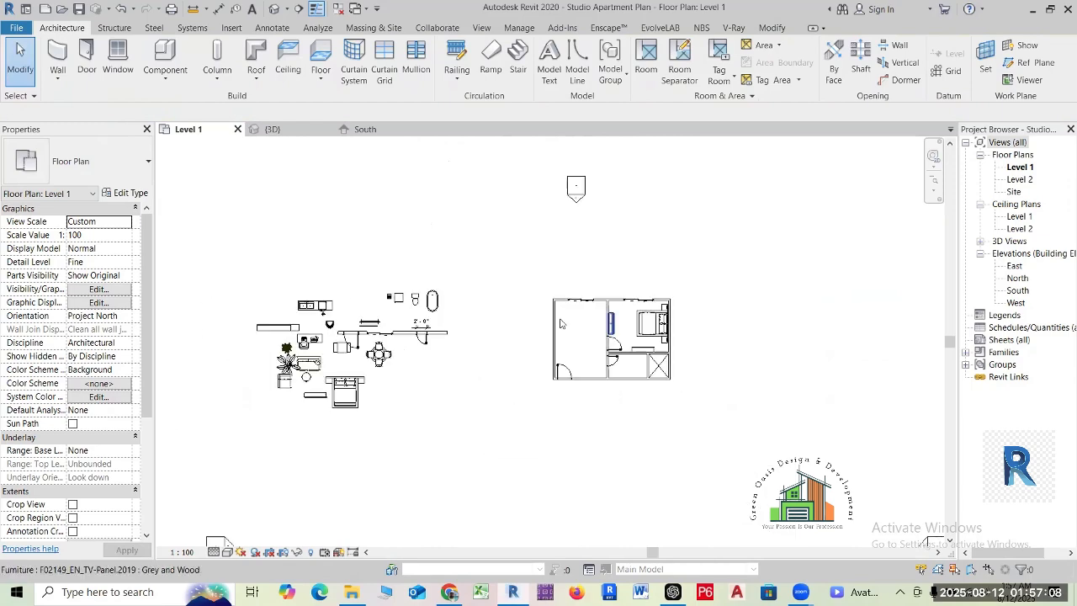
scroll(277, 353, "up", 3)
left_click(244, 355)
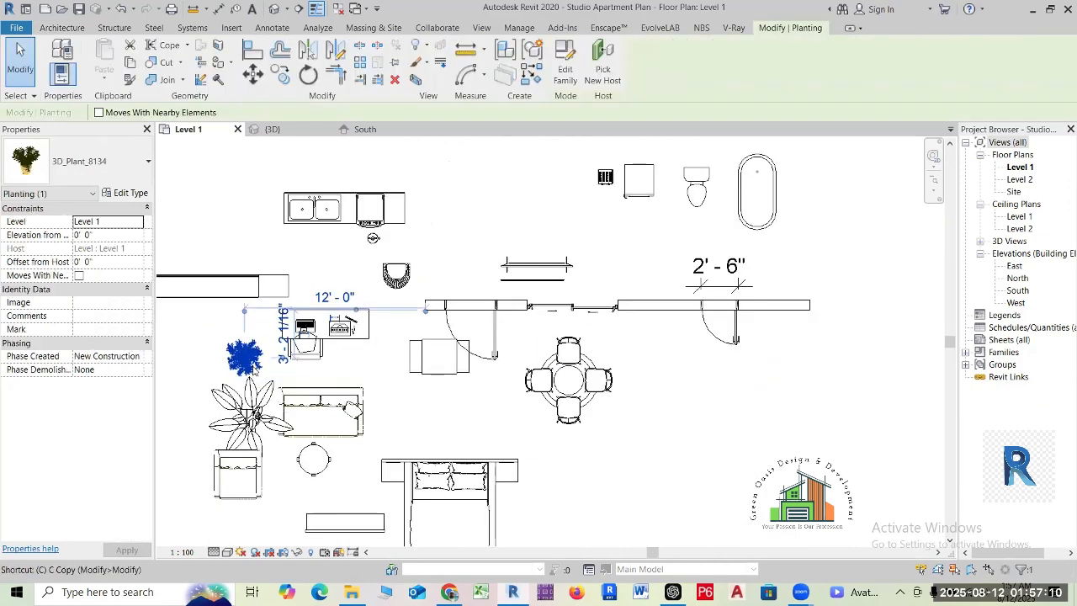
scroll(447, 360, "down", 4)
key("c")
key("s")
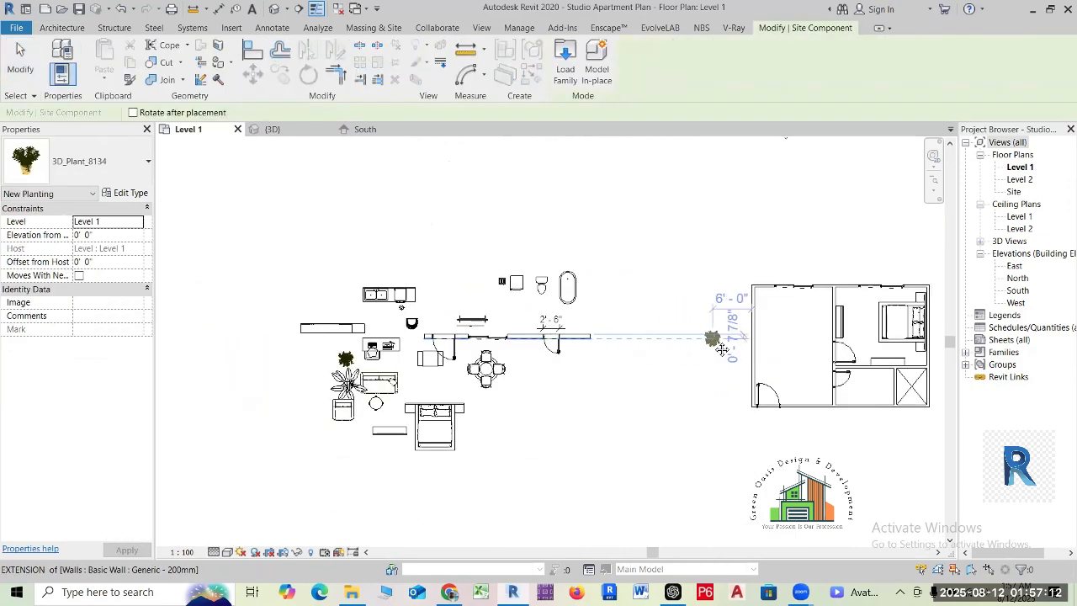
scroll(595, 372, "up", 8)
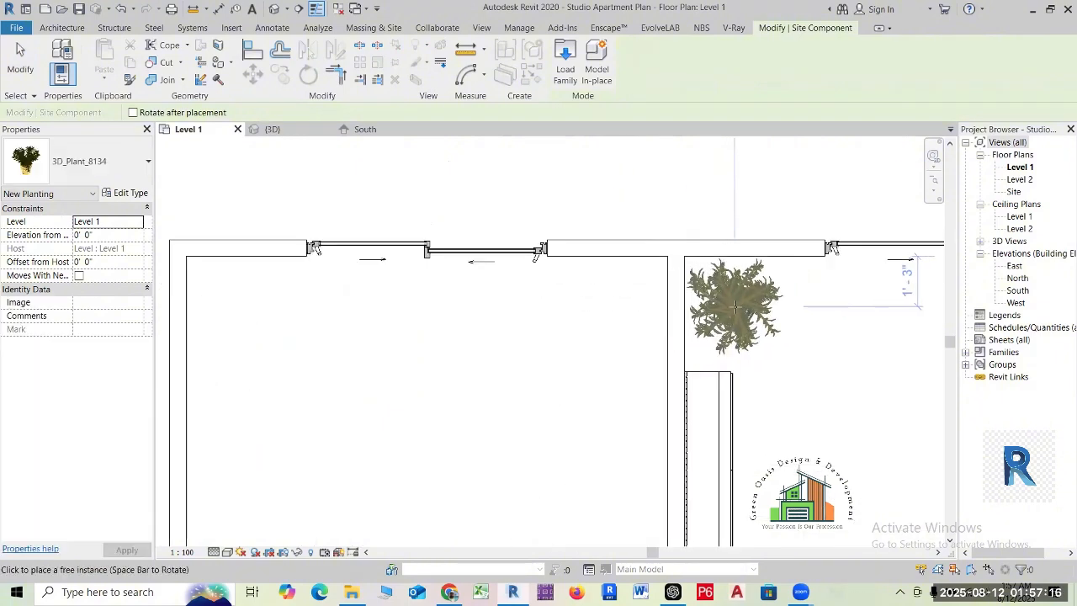
left_click(735, 307)
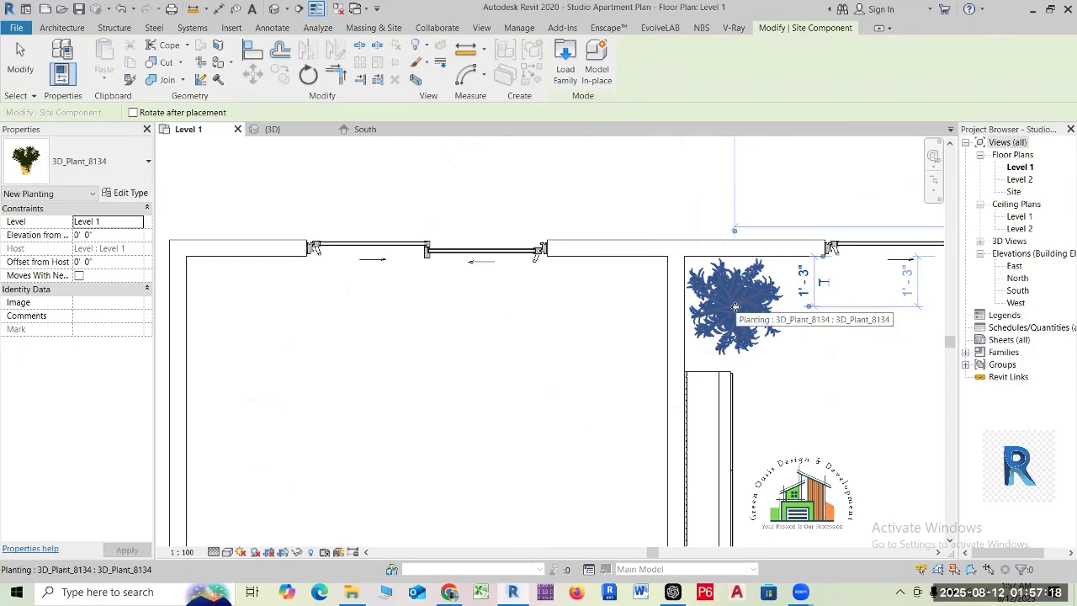
- Examine the furnished bedroom and the sample furniture laid out beside the apartment plan
left_click(558, 267)
scroll(555, 269, "down", 5)
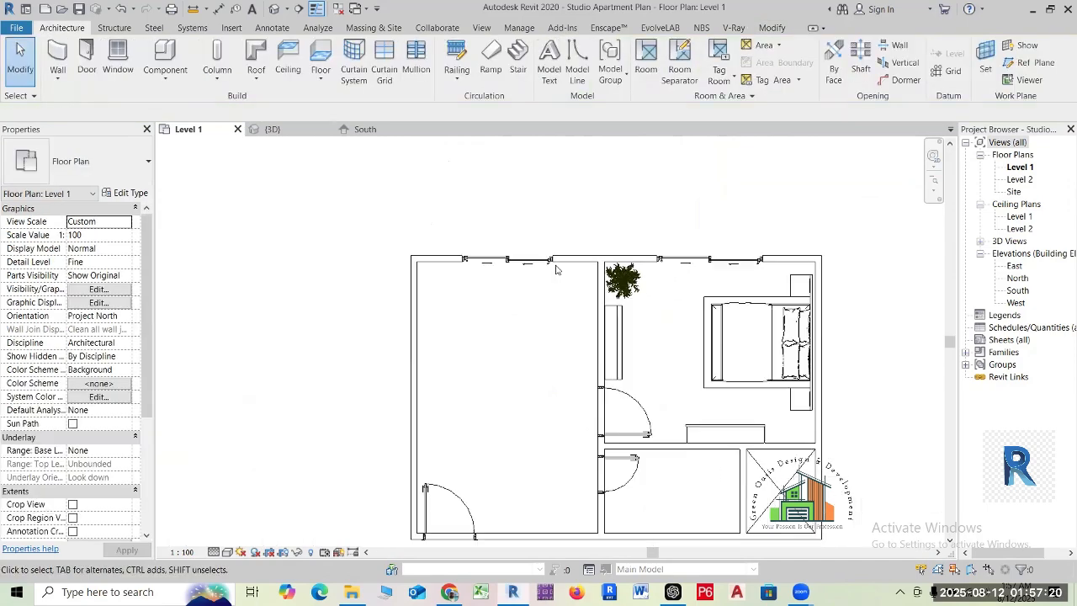
scroll(541, 320, "up", 2)
middle_click_drag(555, 325, 451, 326)
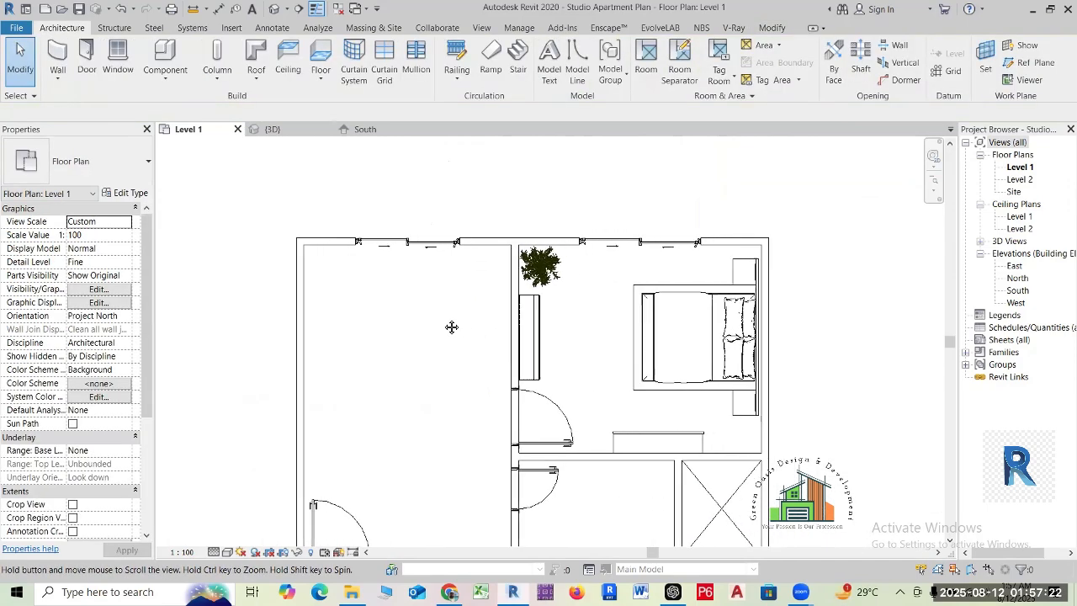
scroll(530, 332, "up", 3)
middle_click_drag(614, 311, 483, 316)
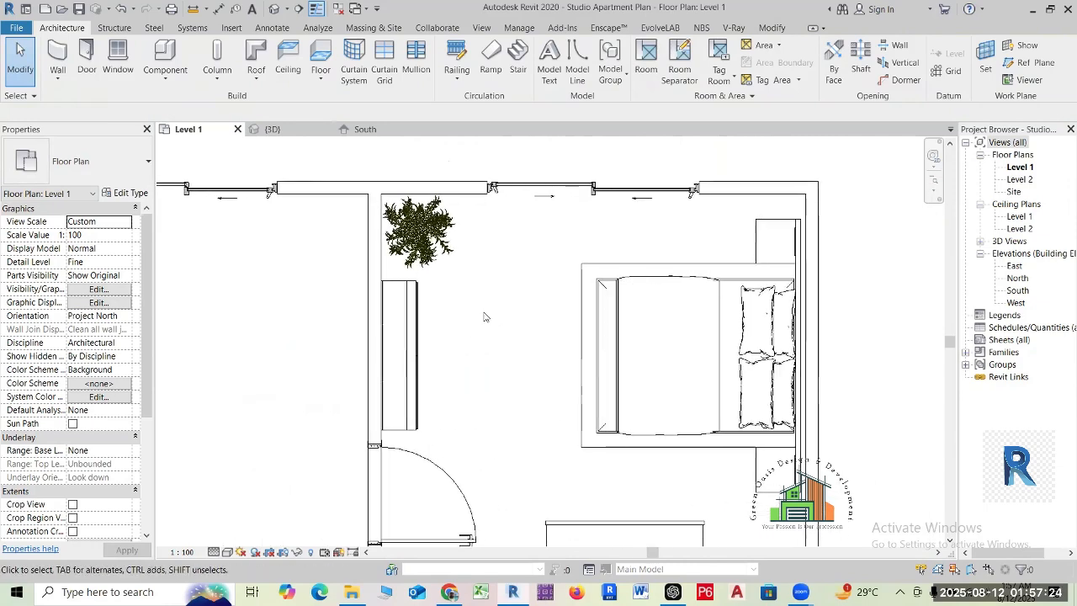
scroll(579, 348, "down", 5)
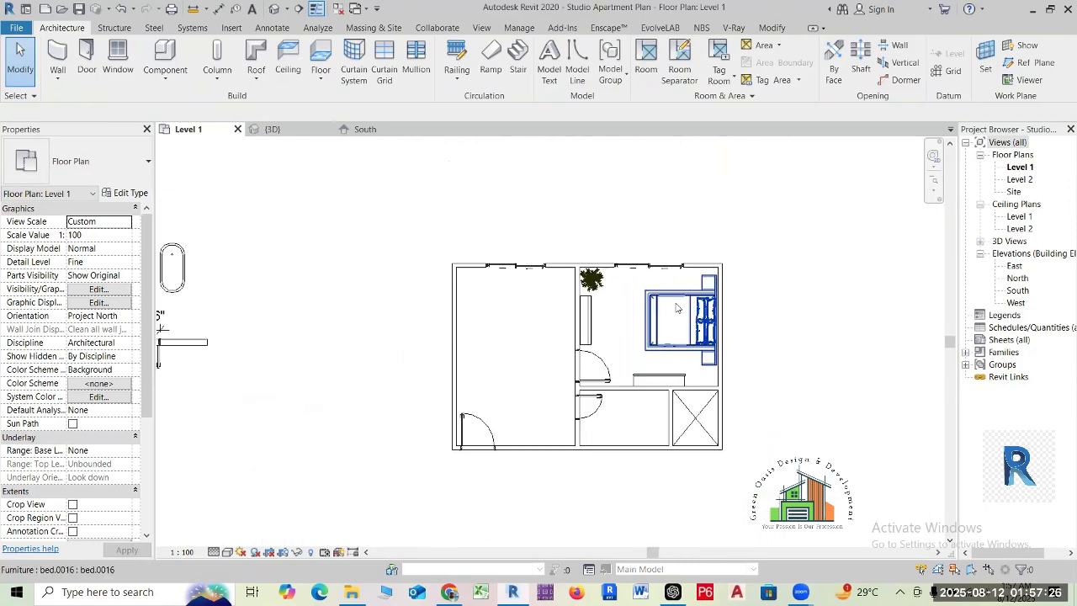
scroll(676, 308, "down", 2)
scroll(381, 304, "up", 5)
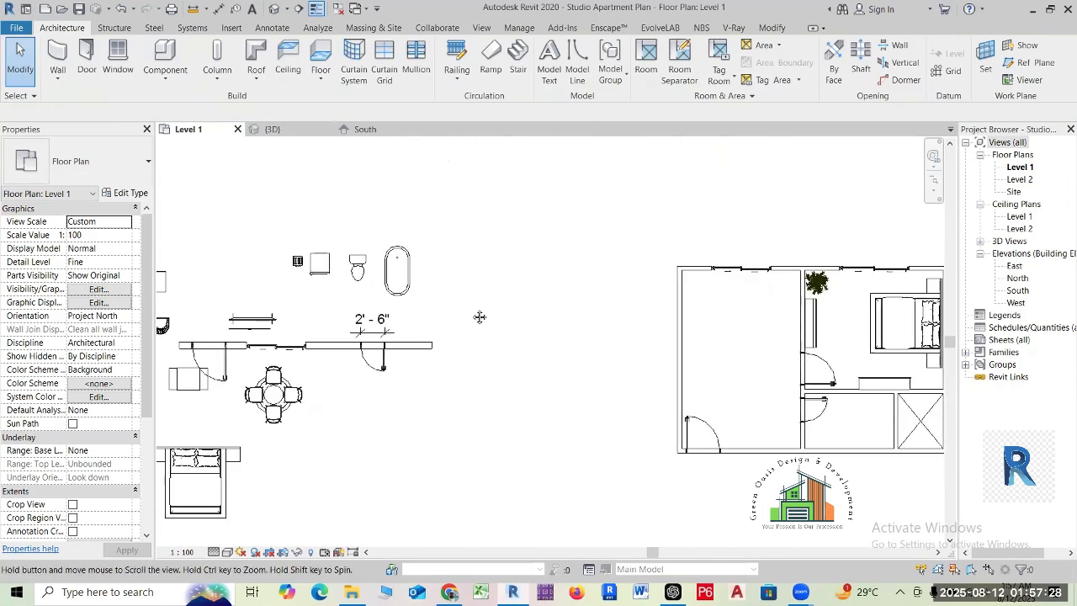
scroll(546, 322, "down", 2)
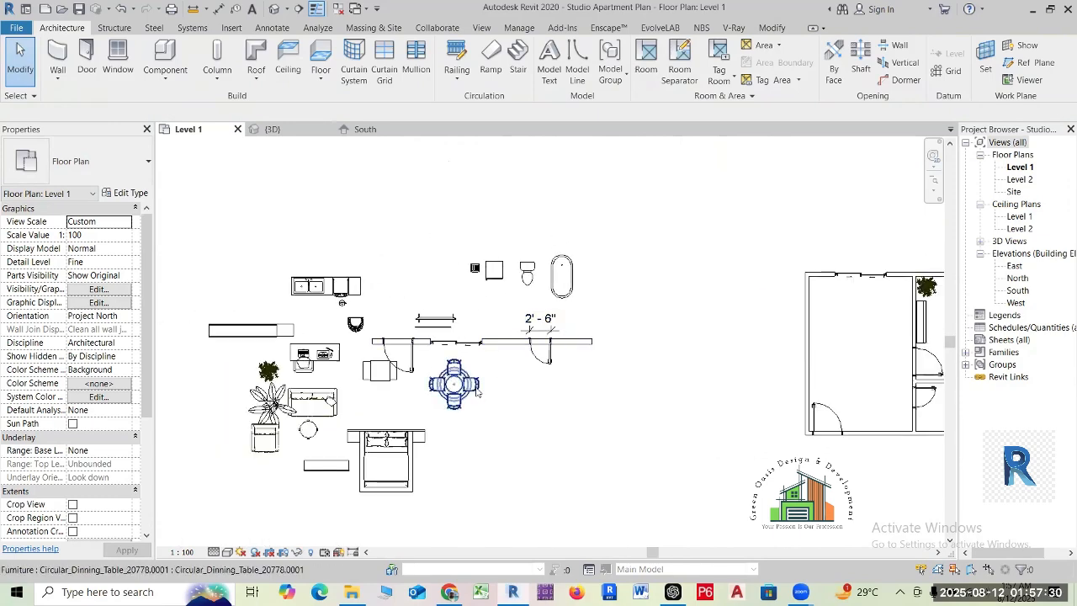
left_click(454, 384)
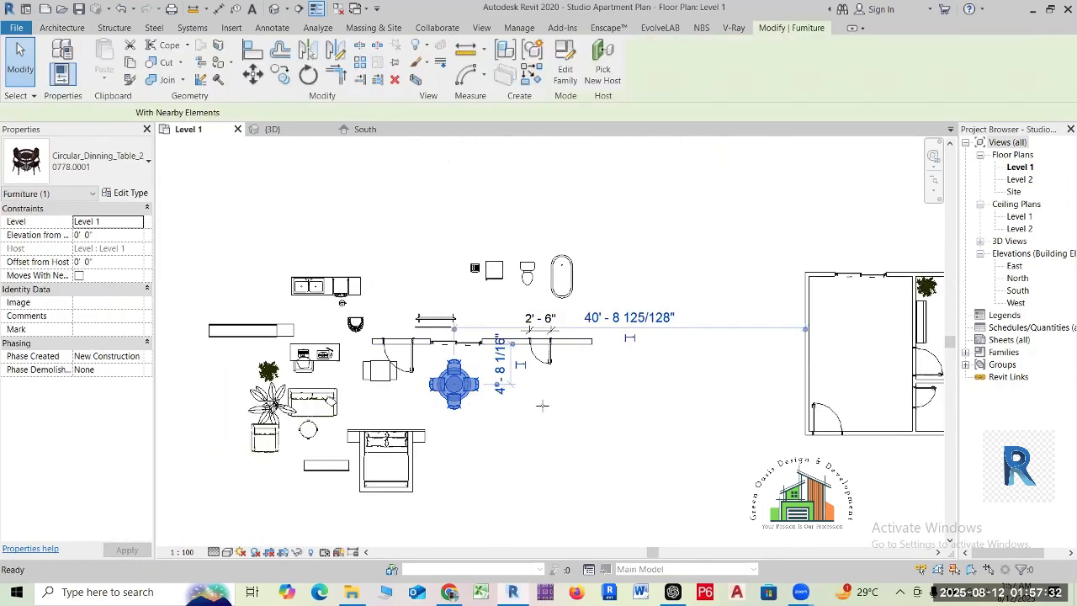
key("c")
key("s")
middle_click_drag(796, 369, 546, 388)
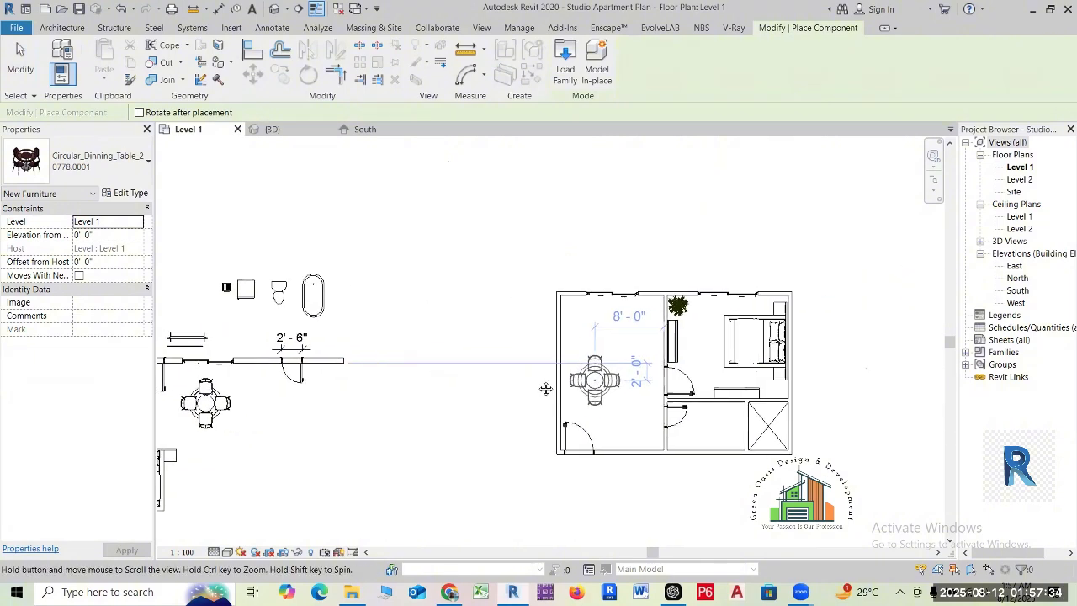
scroll(538, 375, "up", 2)
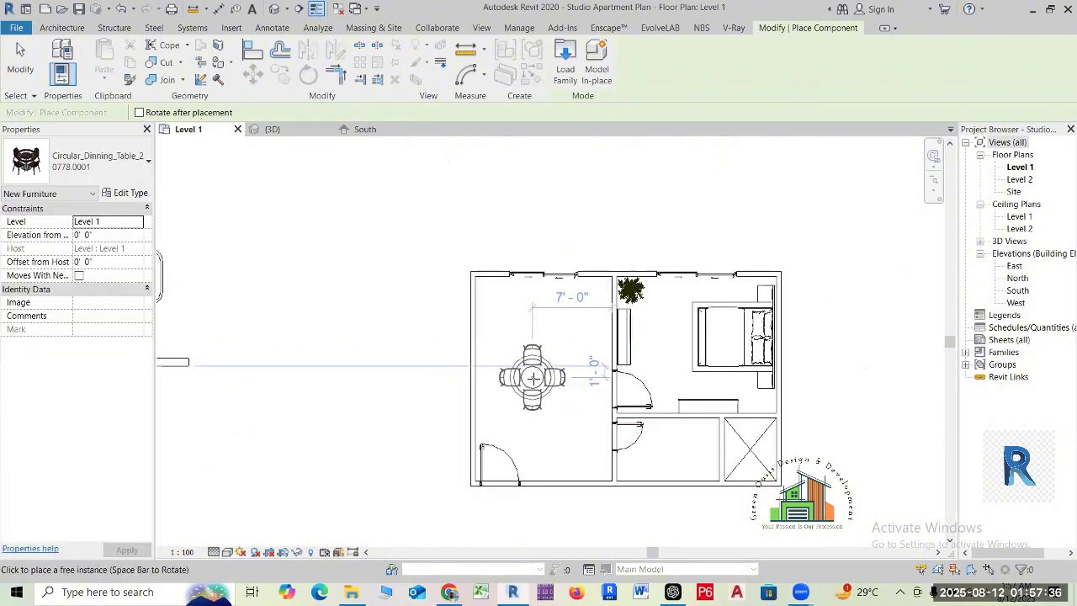
scroll(533, 377, "up", 2)
key("Escape")
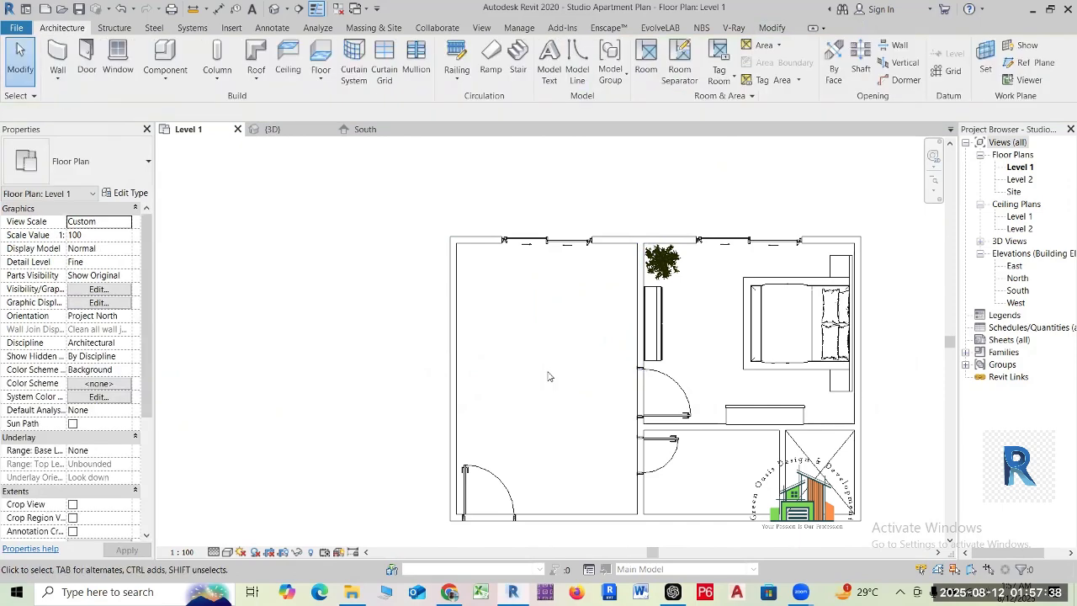
- Compare the empty living area with the sample furniture to choose pieces for it
scroll(532, 371, "down", 4)
scroll(661, 345, "up", 4)
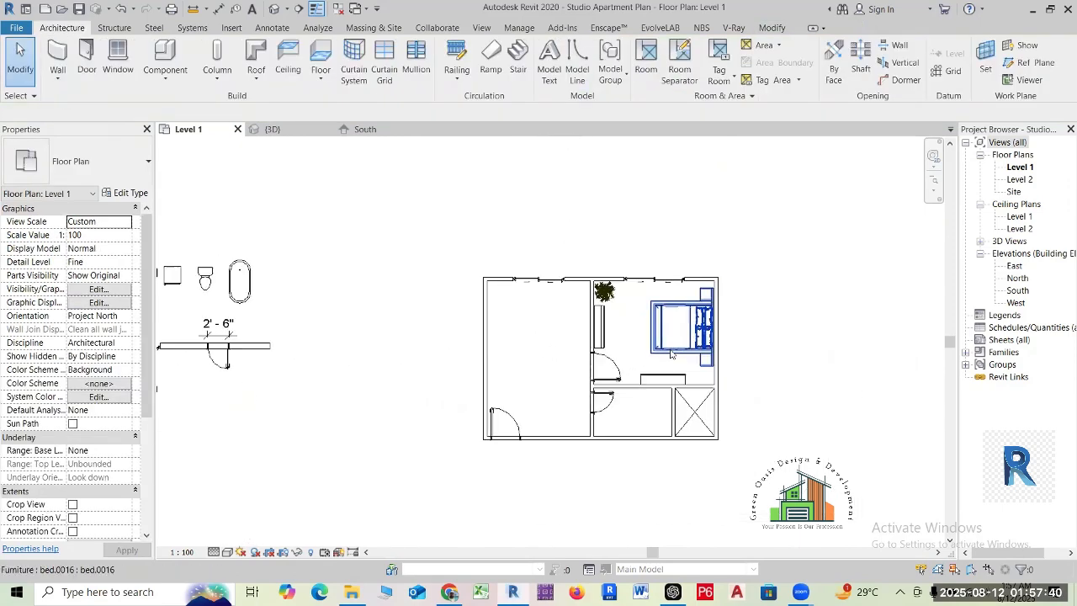
scroll(721, 266, "up", 1)
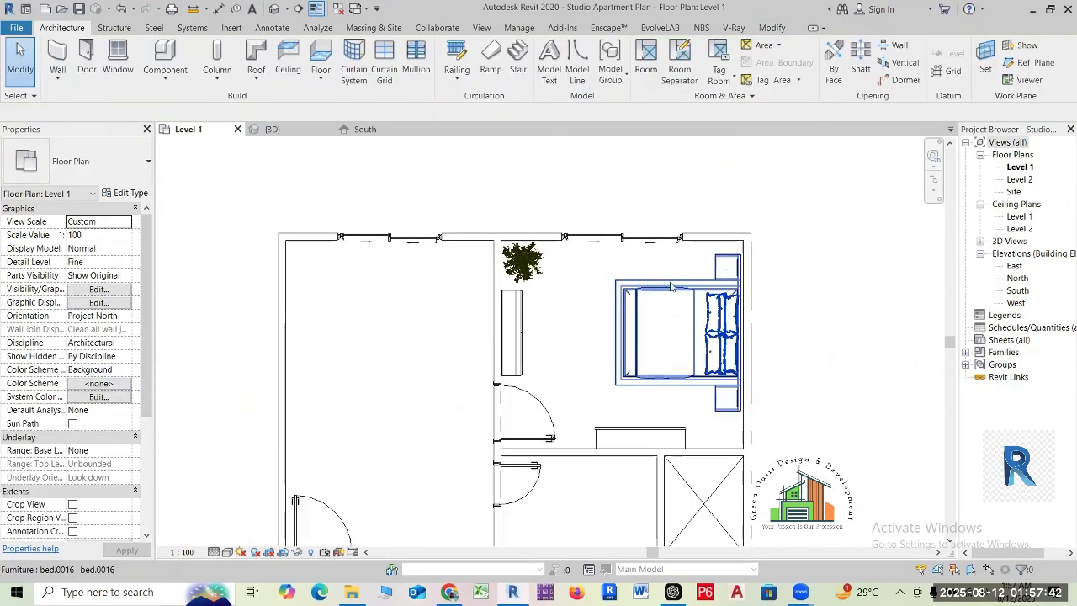
scroll(576, 284, "down", 4)
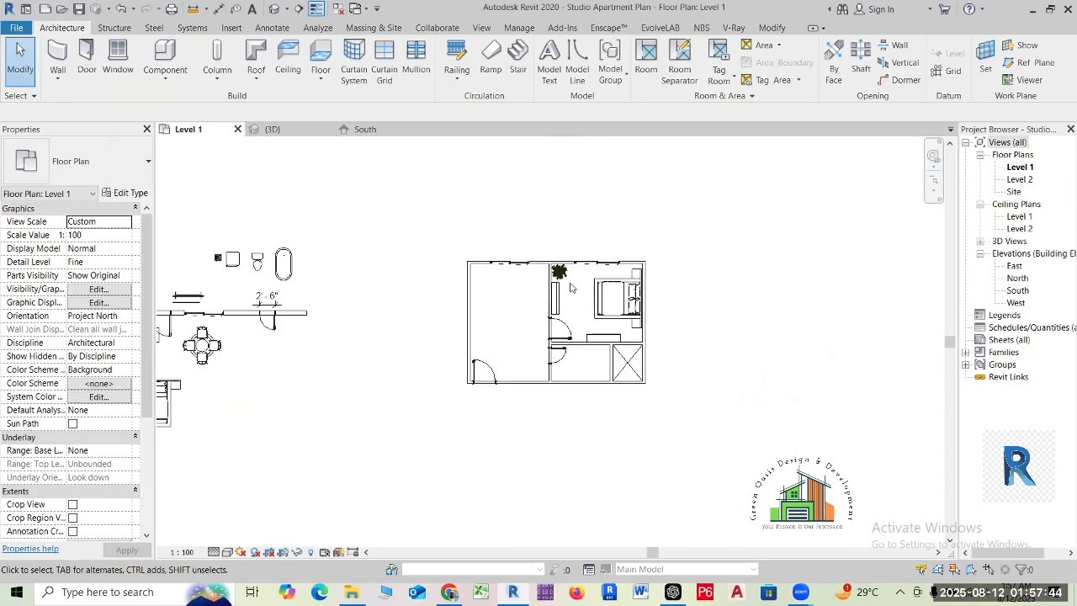
scroll(527, 297, "up", 1)
middle_click_drag(503, 318, 563, 327)
scroll(563, 327, "up", 2)
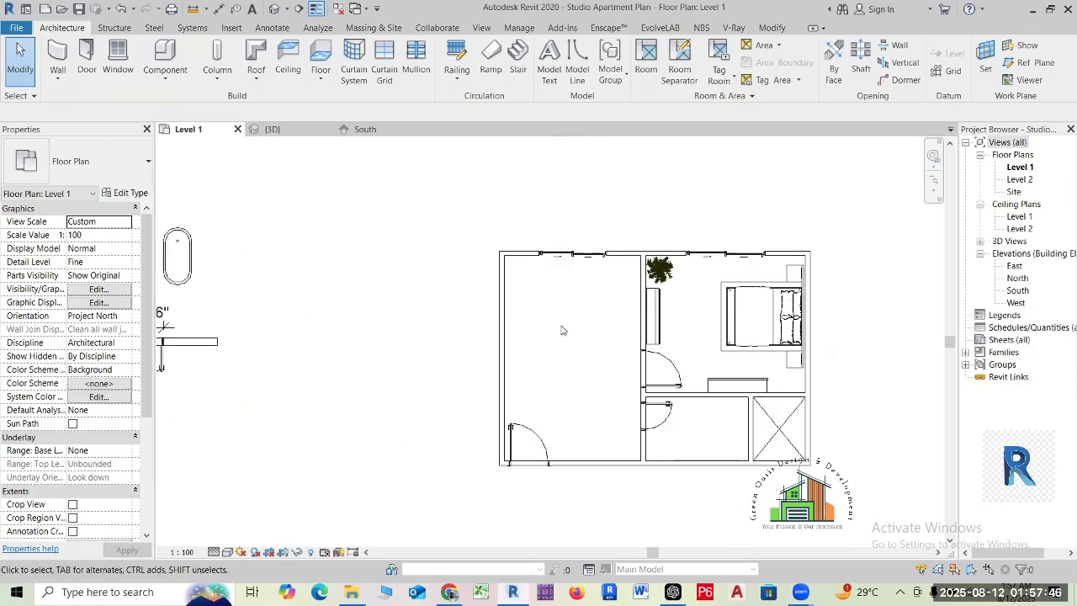
scroll(565, 324, "down", 3)
scroll(598, 292, "up", 1)
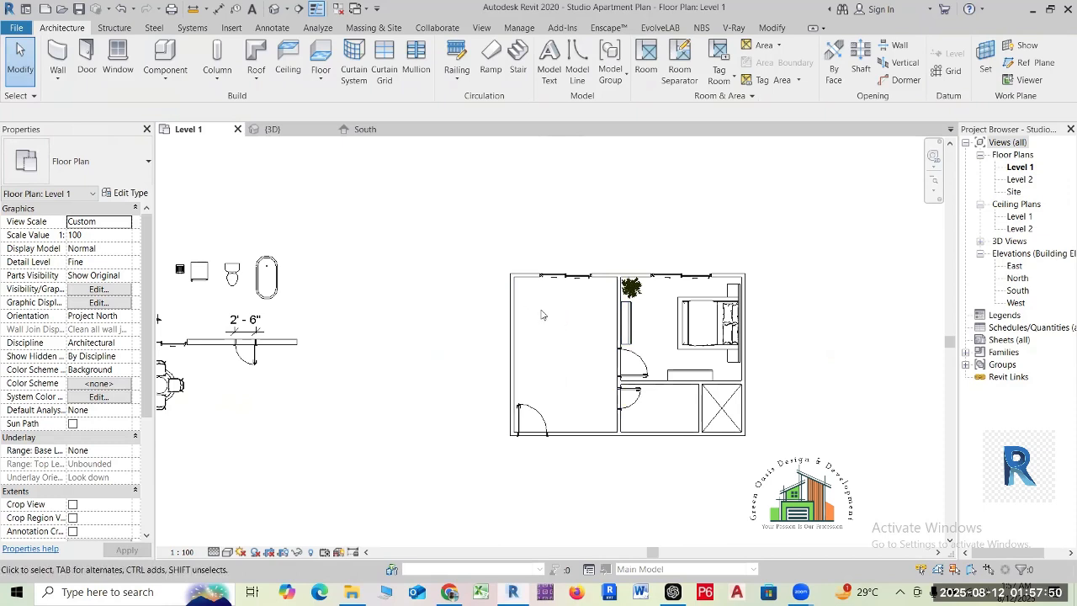
scroll(560, 370, "up", 1)
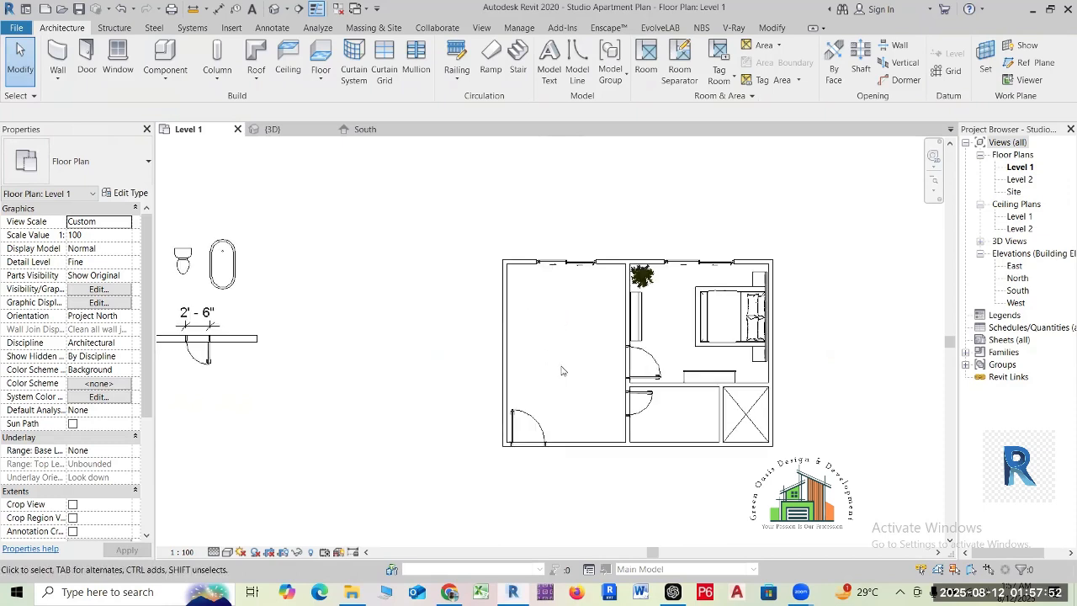
middle_click_drag(532, 381, 600, 359)
scroll(590, 353, "down", 2)
middle_click_drag(482, 364, 601, 344)
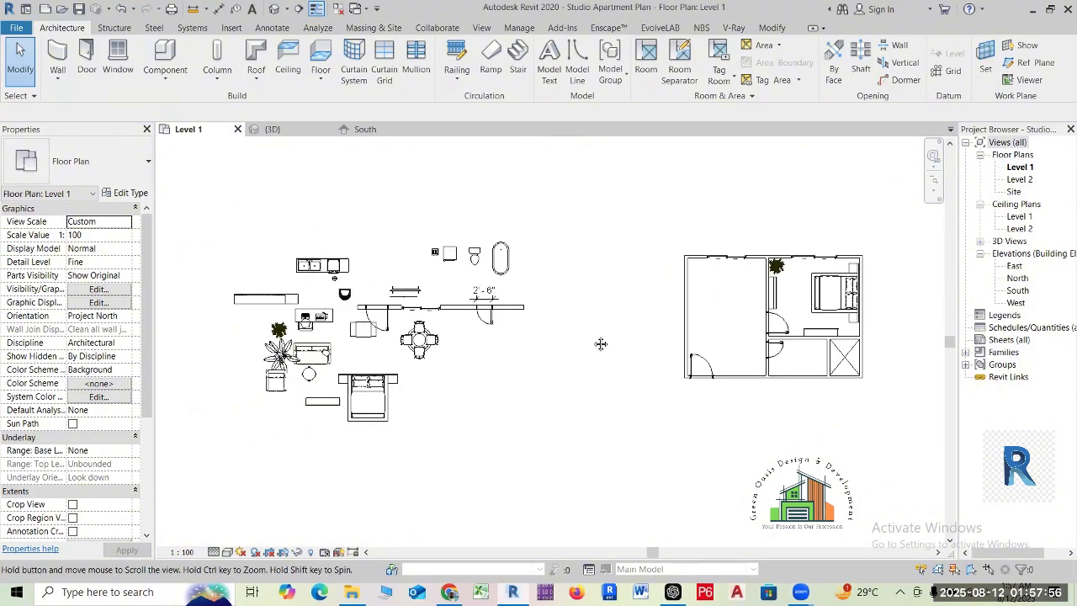
scroll(274, 374, "up", 1)
scroll(294, 303, "up", 1)
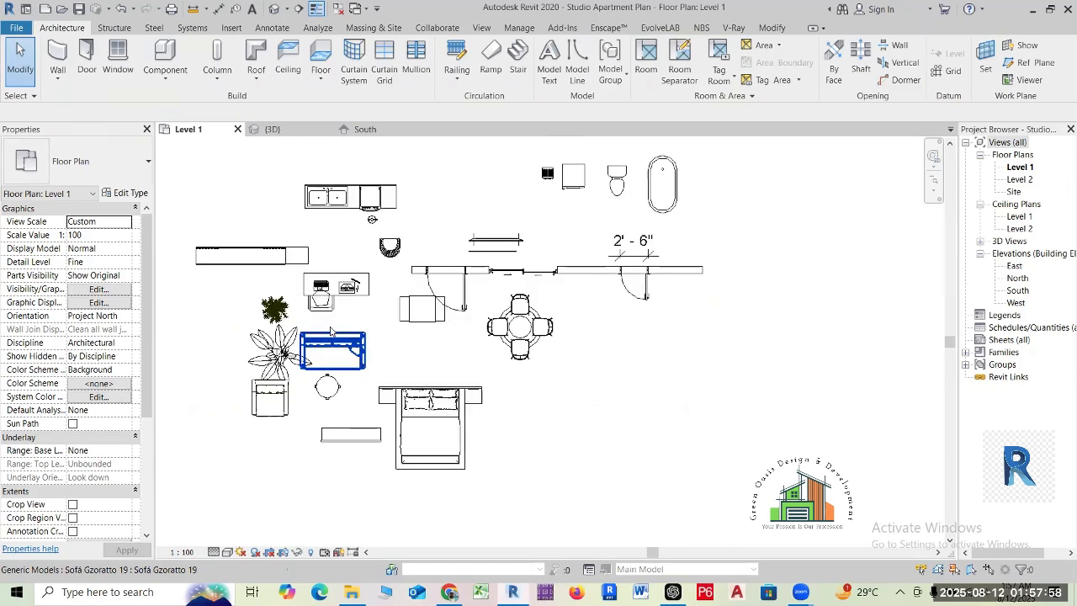
scroll(368, 362, "down", 1)
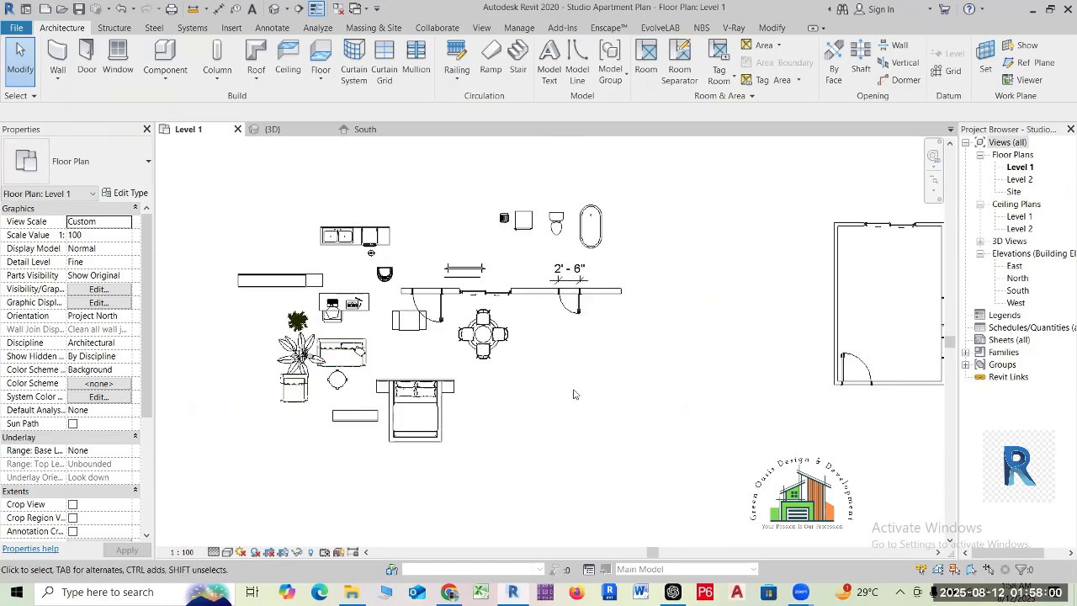
middle_click_drag(580, 398, 537, 433)
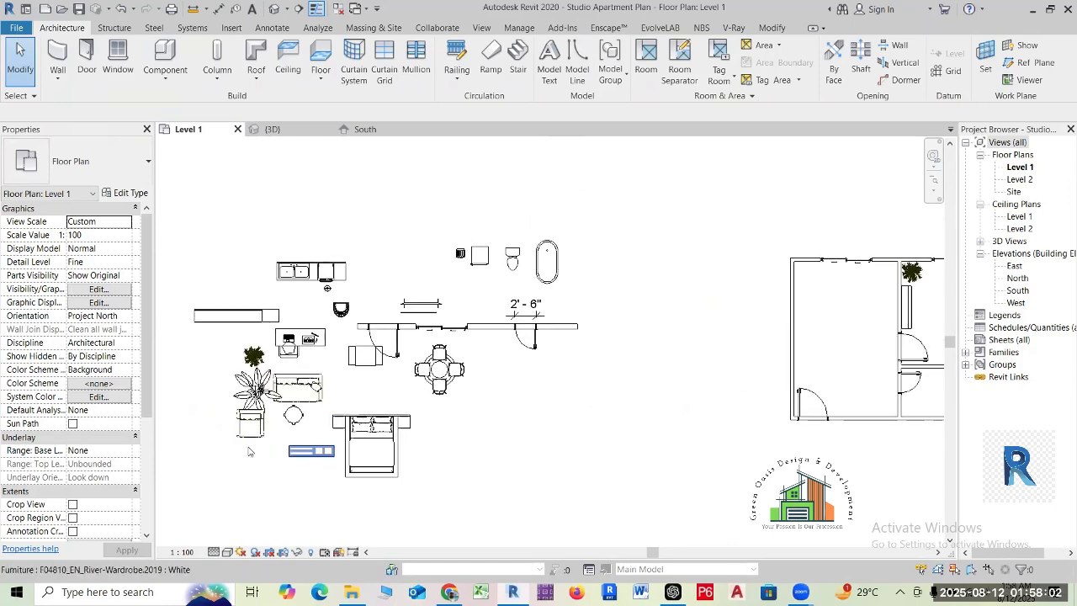
- Place another Sofá Gzoratto 19 in the living area, rotated with its back to the bedroom partition, 1'-8" from it
scroll(248, 452, "up", 1)
left_click(339, 376)
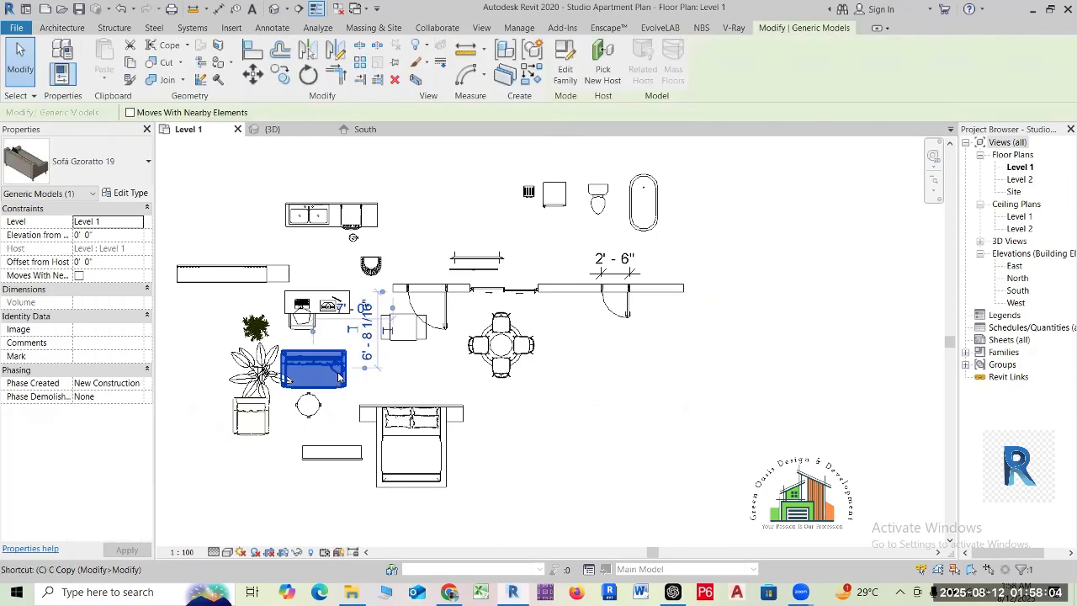
key("c")
key("s")
scroll(338, 368, "down", 3)
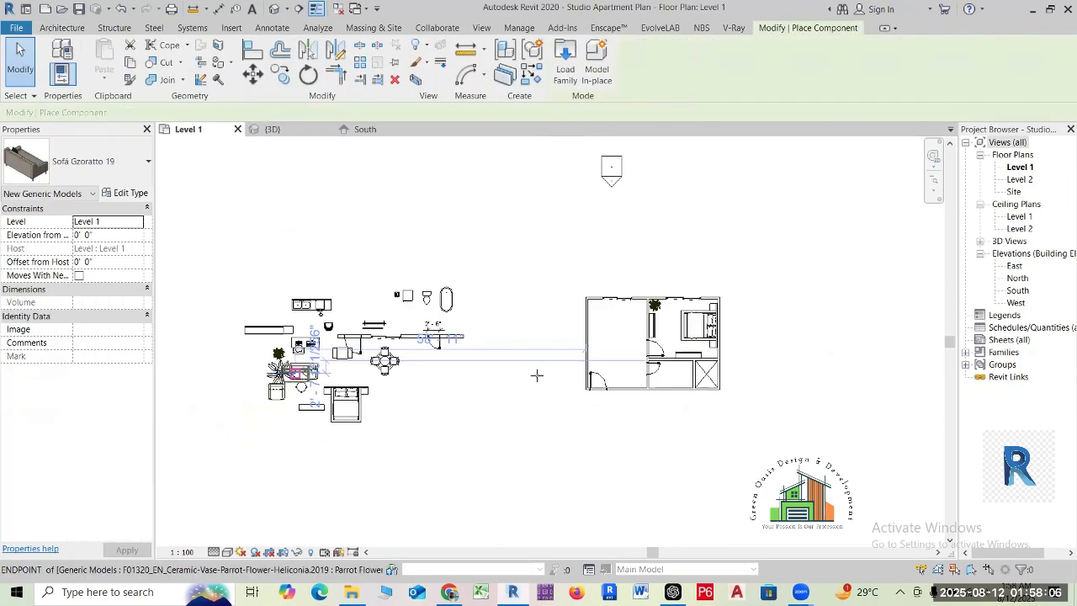
scroll(606, 328, "up", 2)
key("space")
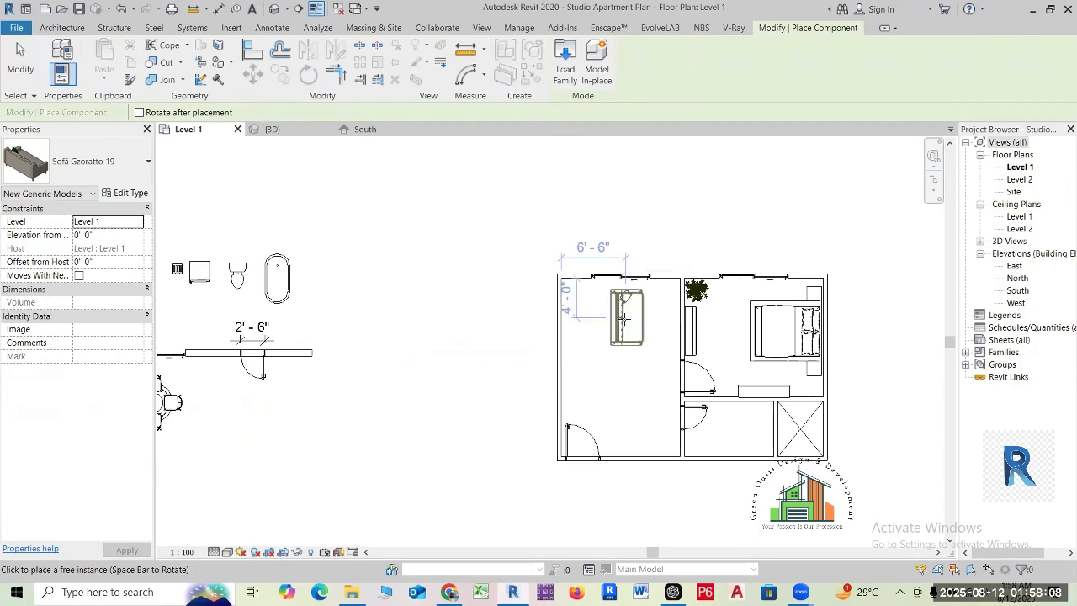
key("space")
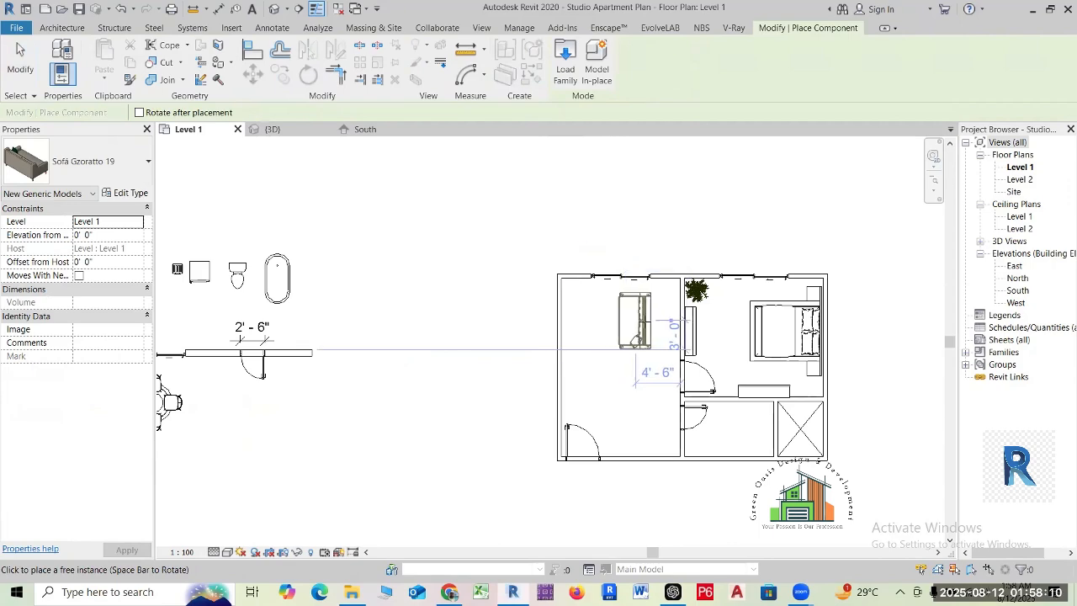
scroll(649, 321, "up", 5)
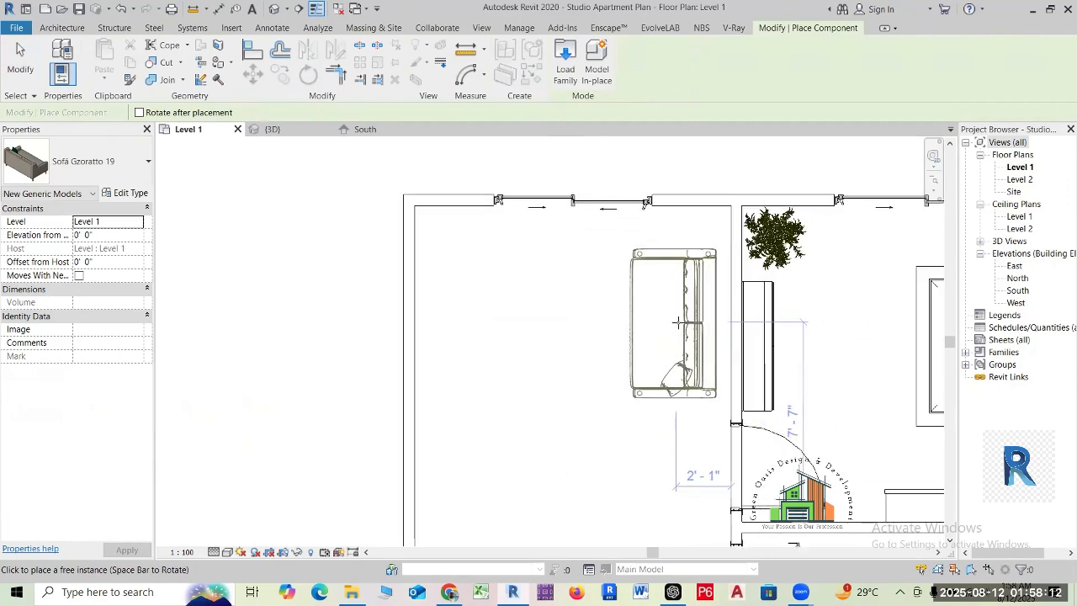
scroll(677, 322, "up", 1)
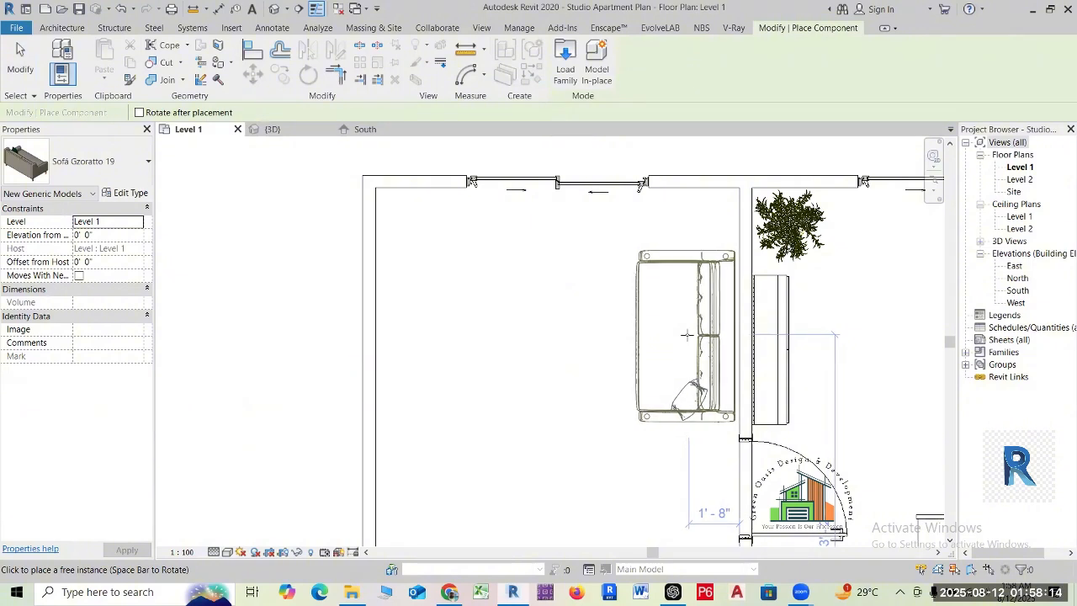
left_click(686, 334)
key("Escape")
key("Escape")
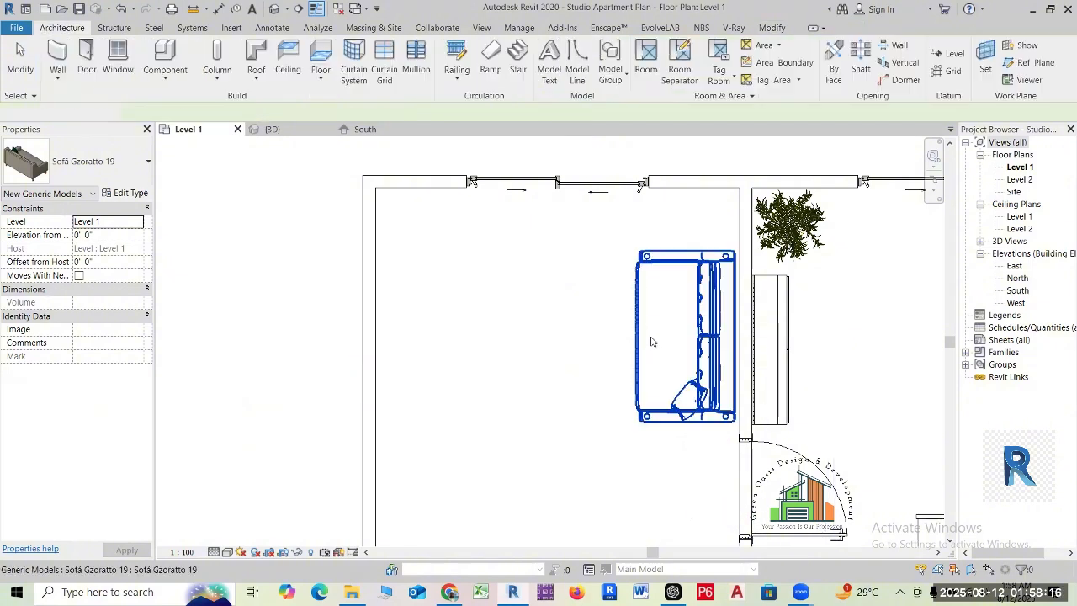
- Move the living area sofa slightly up along the bedroom partition, closer to the window wall
scroll(640, 344, "down", 2)
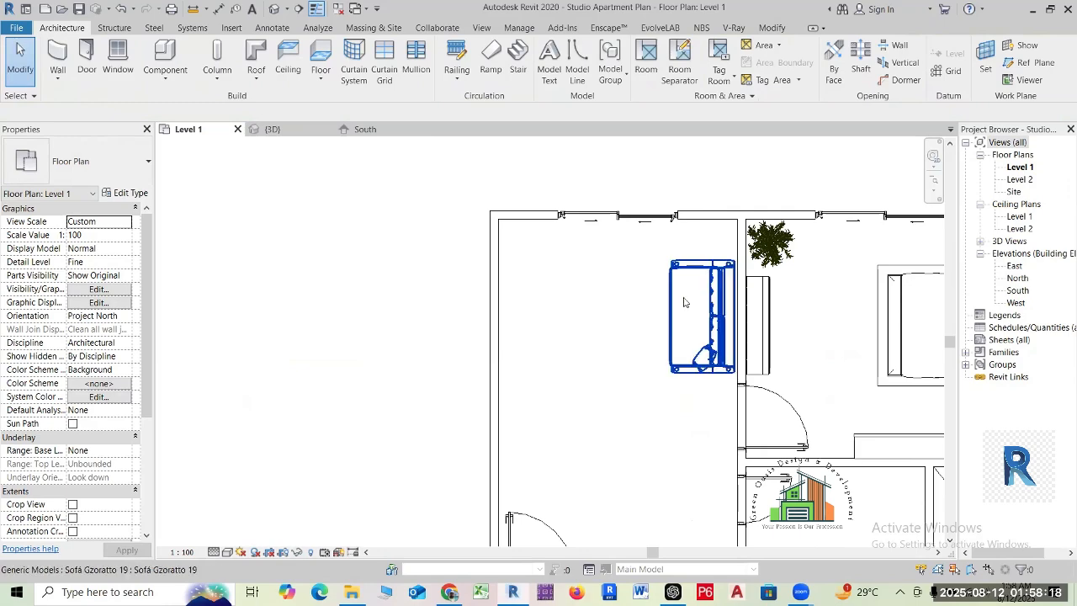
scroll(640, 337, "down", 1)
scroll(521, 312, "down", 1)
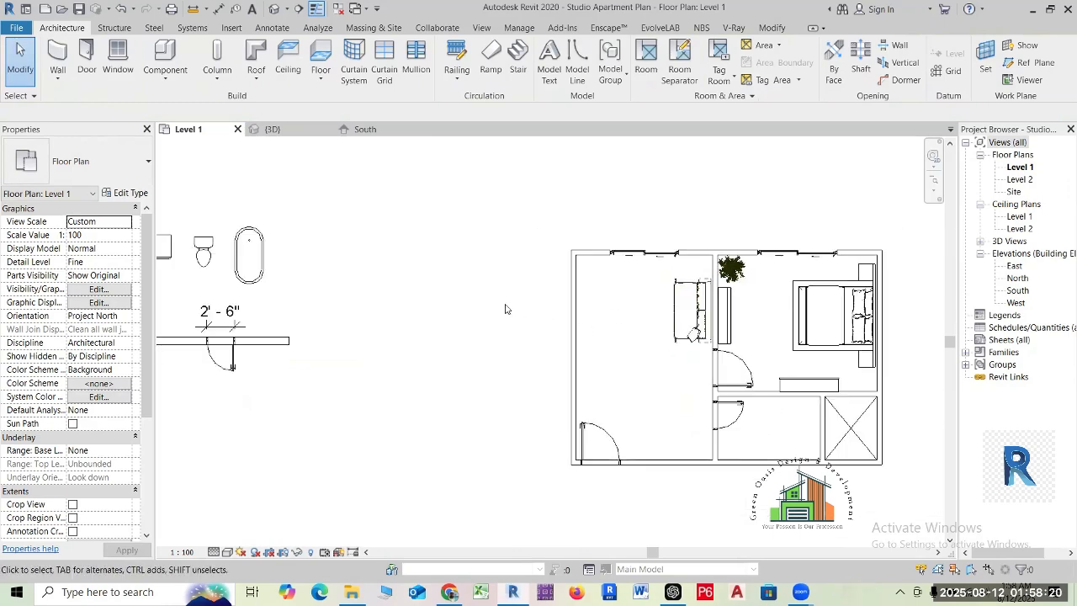
scroll(694, 309, "up", 1)
left_click(691, 312)
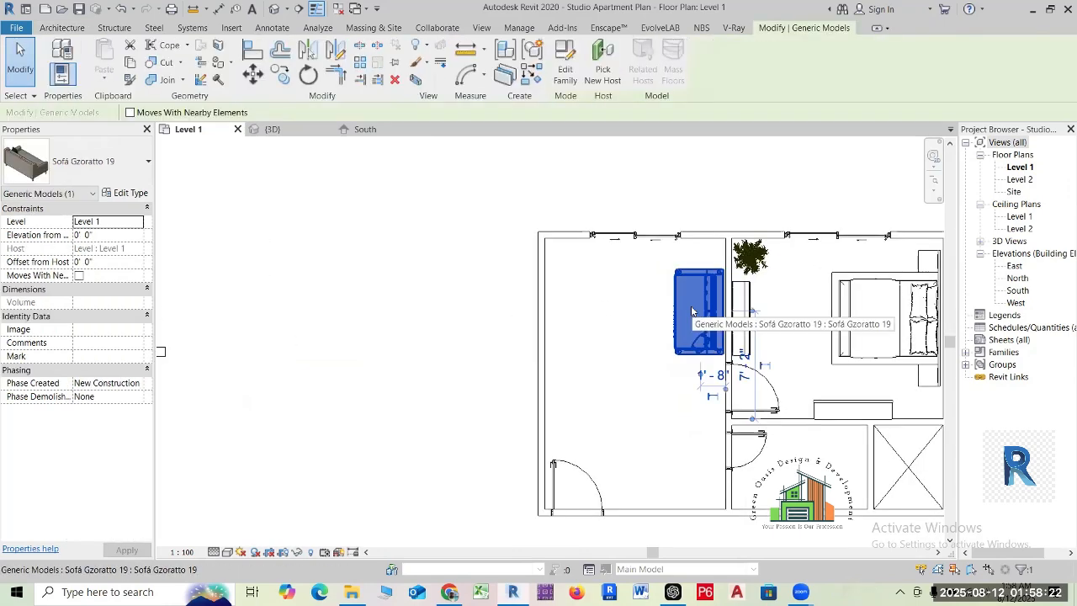
left_click_drag(691, 312, 693, 303)
left_click(399, 267)
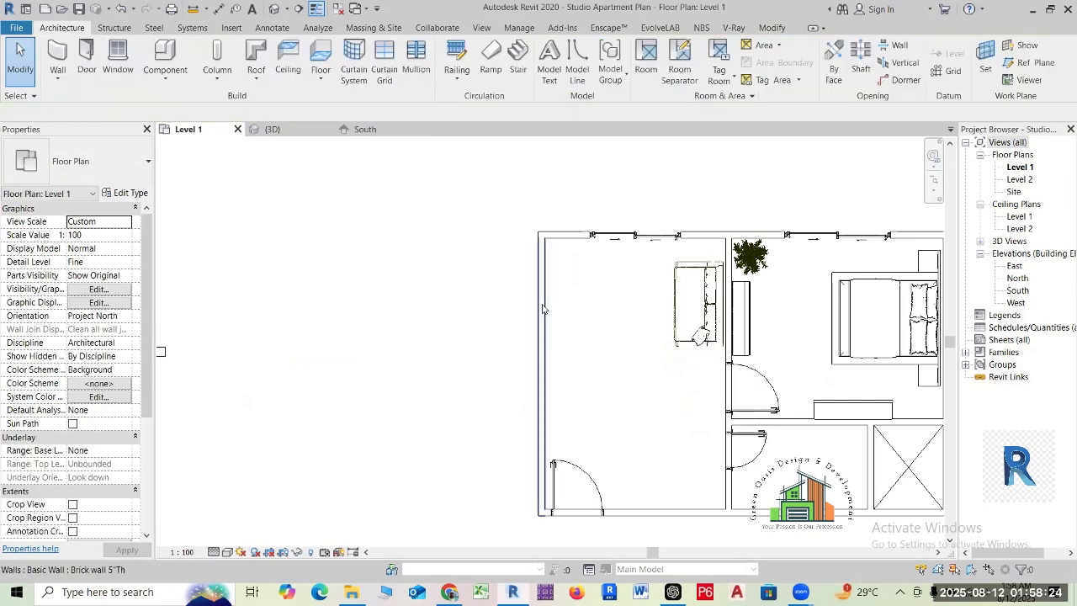
- Place another Samsung C8000 55-inch TV from the sample furniture, rotated parallel to the bedroom partition and centred on the bedroom TV panel
scroll(544, 309, "down", 3)
scroll(336, 319, "up", 4)
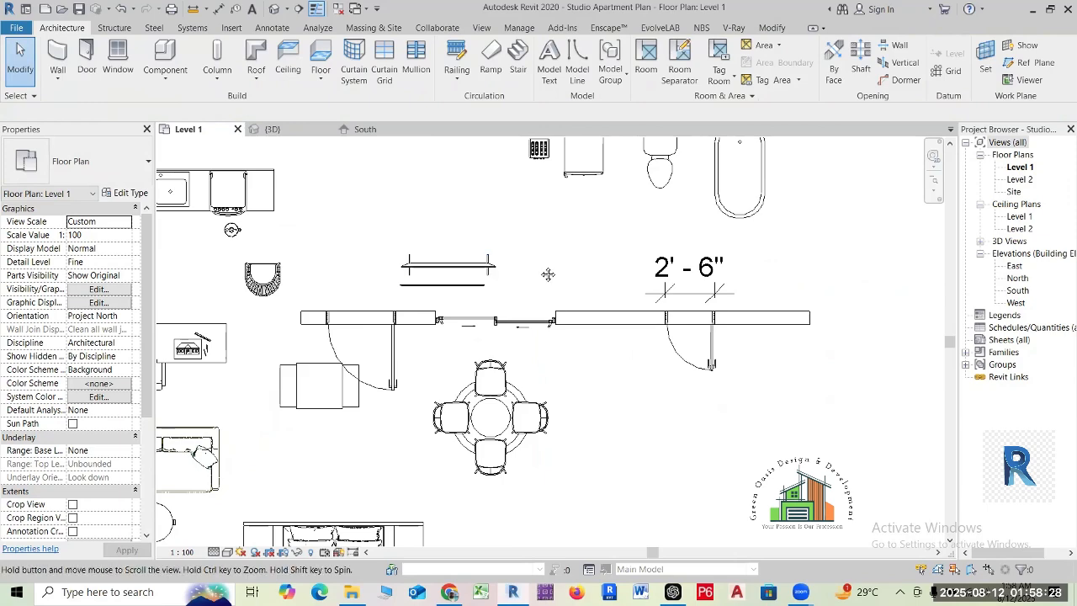
scroll(548, 275, "up", 1)
left_click(410, 305)
scroll(410, 306, "up", 1)
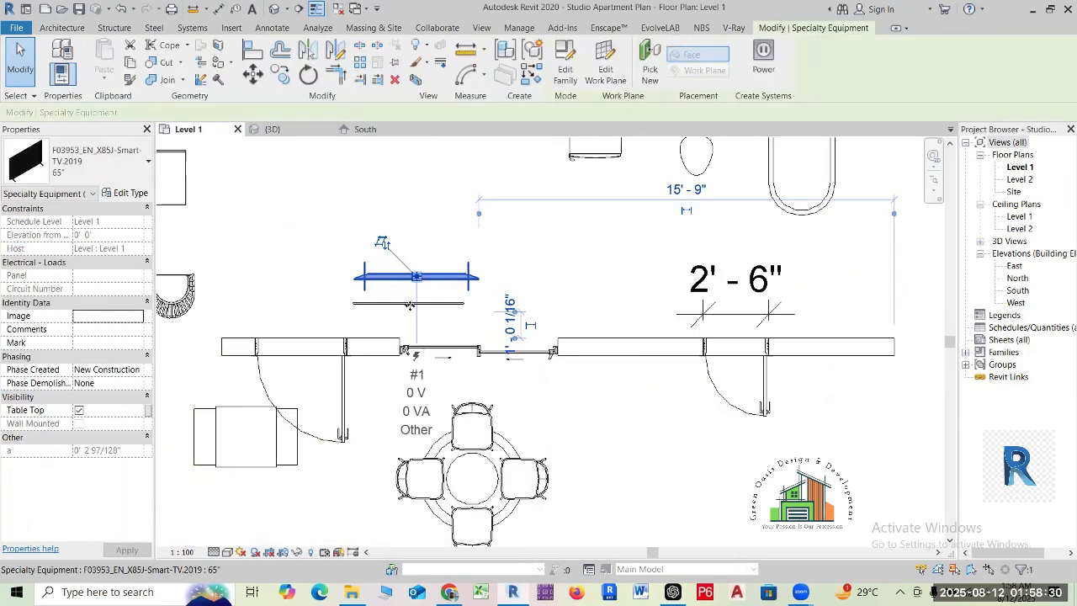
key("Escape")
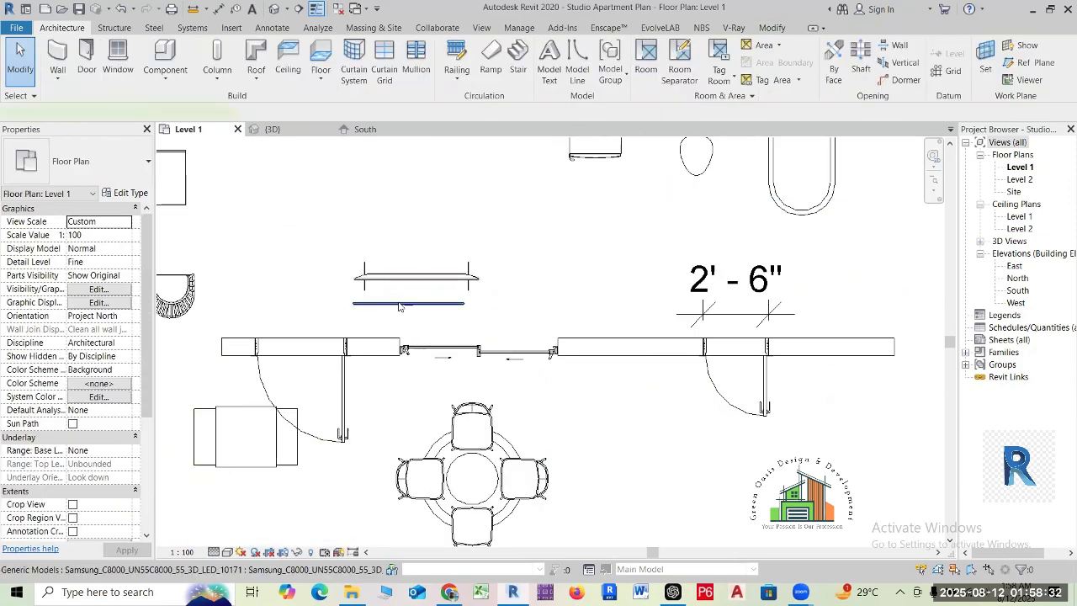
left_click(400, 304)
key("c")
key("s")
scroll(425, 299, "down", 3)
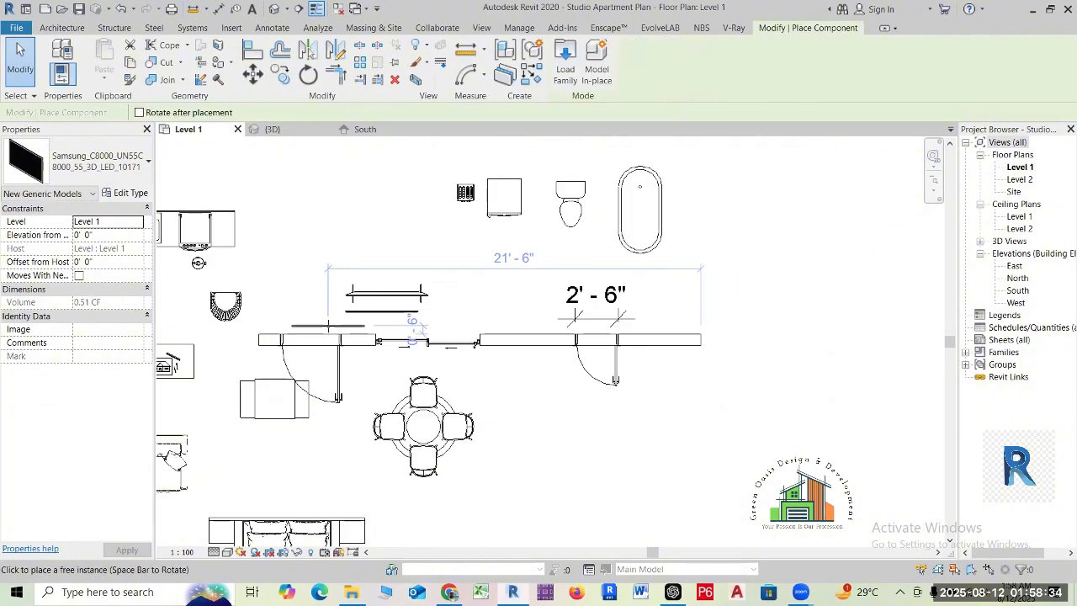
middle_click_drag(667, 380, 262, 383)
scroll(631, 335, "up", 5)
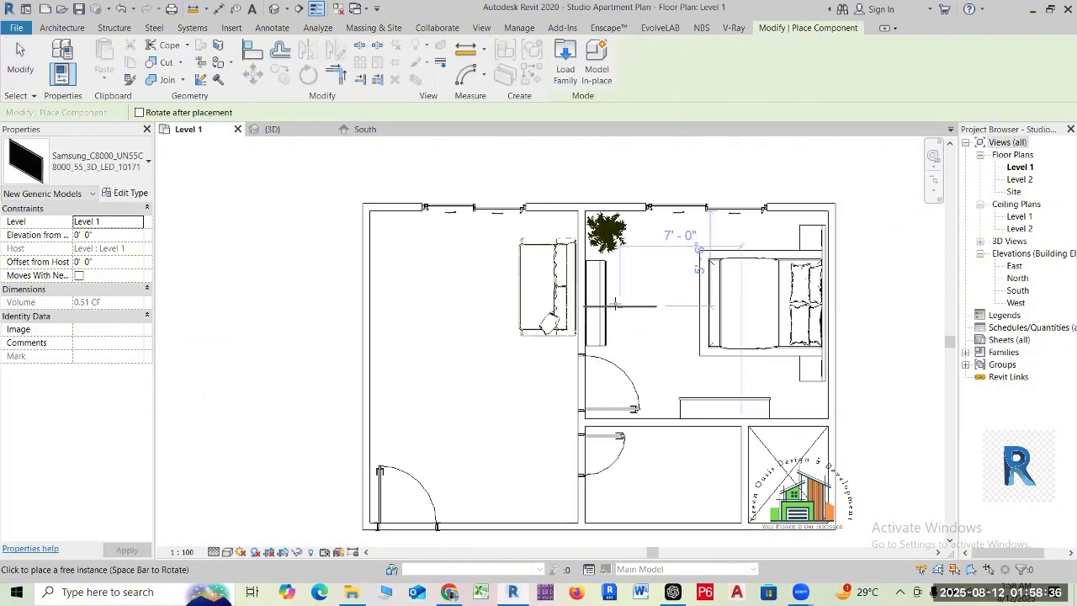
key("space")
scroll(607, 303, "up", 2)
scroll(607, 303, "up", 3)
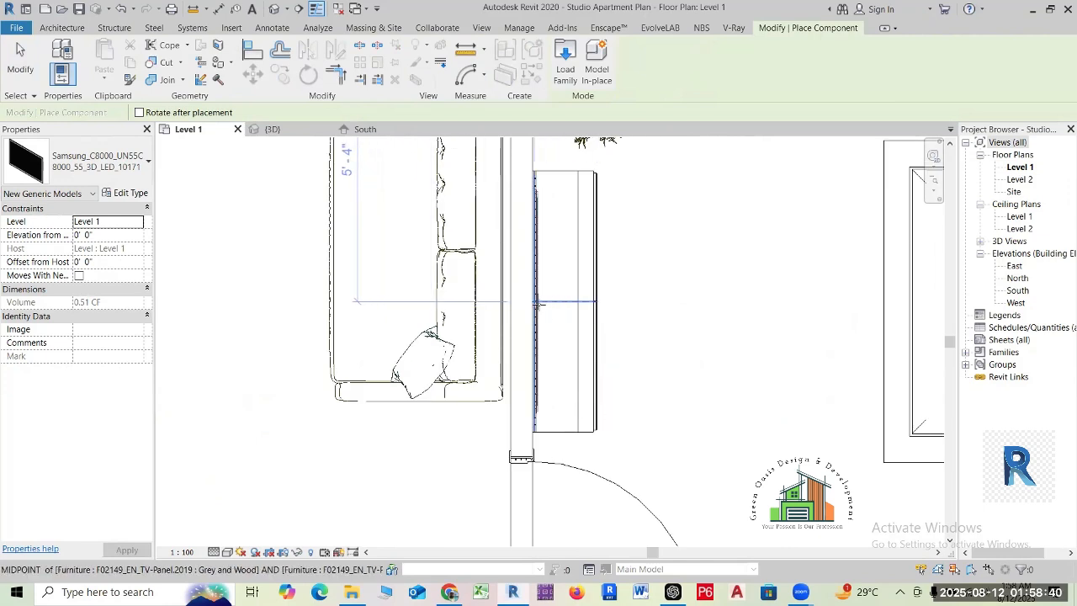
scroll(539, 306, "up", 3)
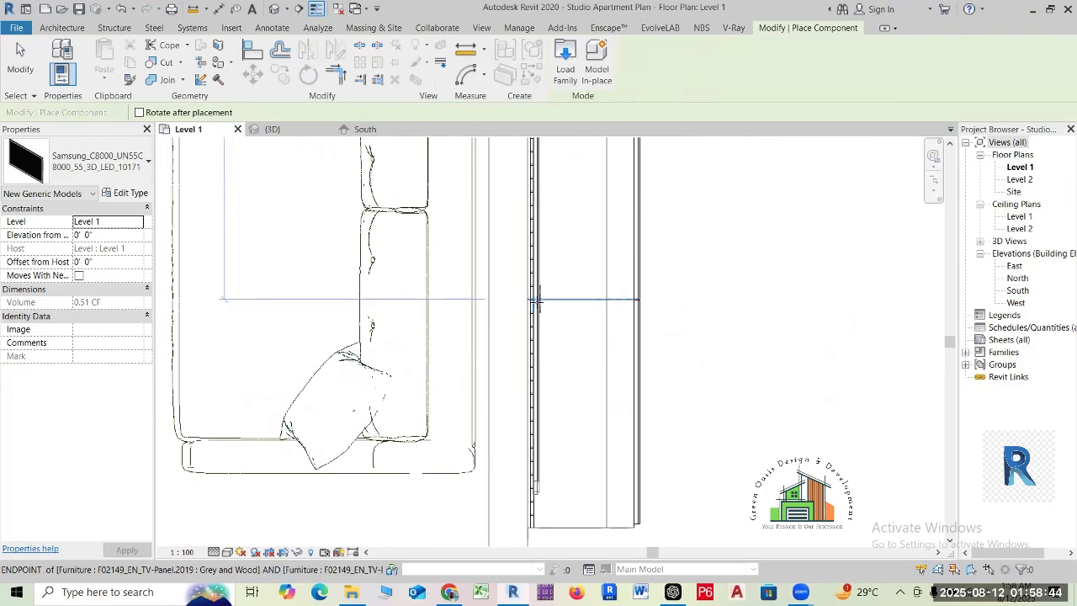
left_click(539, 302)
key("Escape")
key("Escape")
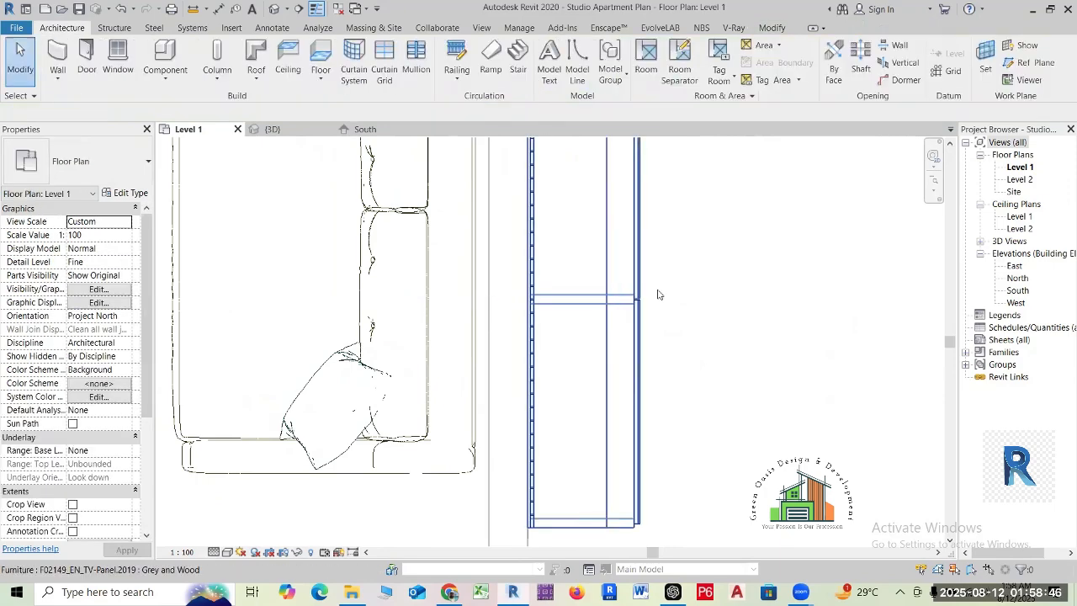
- Open the 3D view and select the new Samsung TV at the bedroom TV panel
scroll(540, 311, "down", 1)
scroll(551, 294, "down", 1)
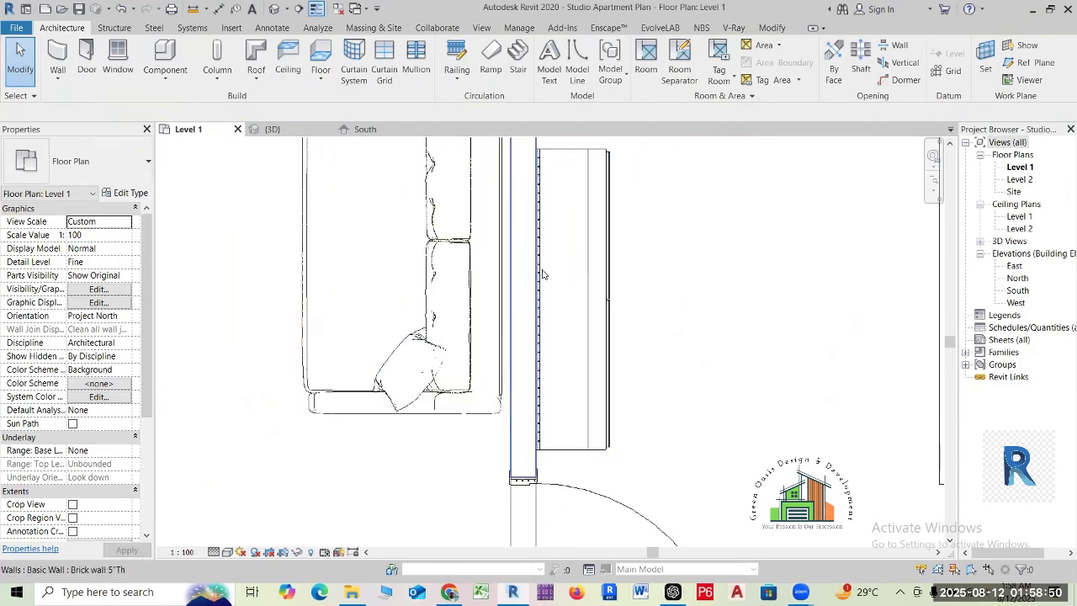
left_click(274, 130)
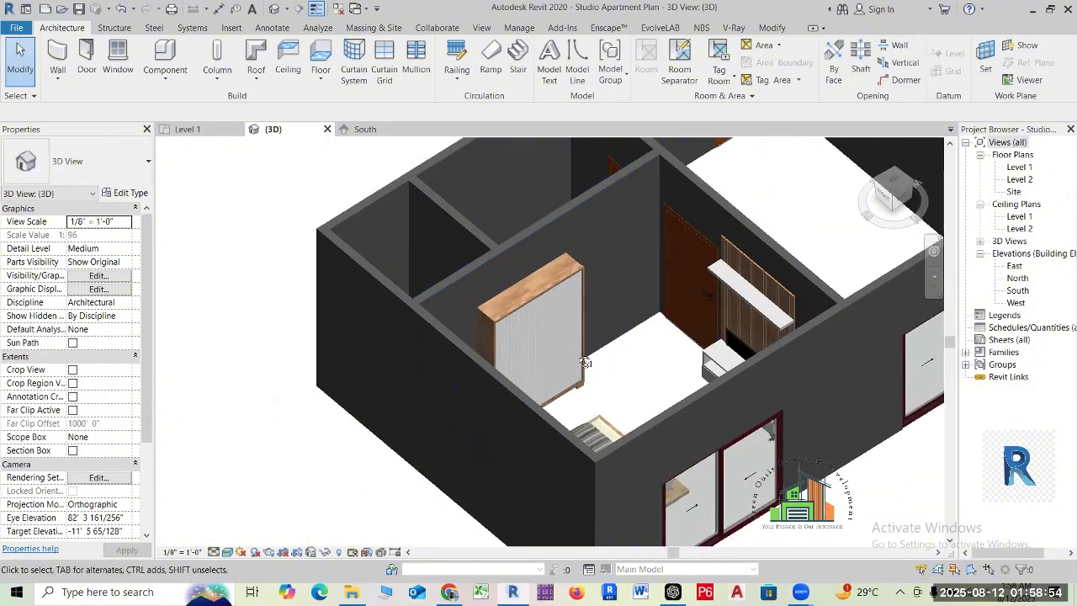
middle_click_drag(585, 362, 723, 360, "shift")
scroll(715, 393, "up", 1)
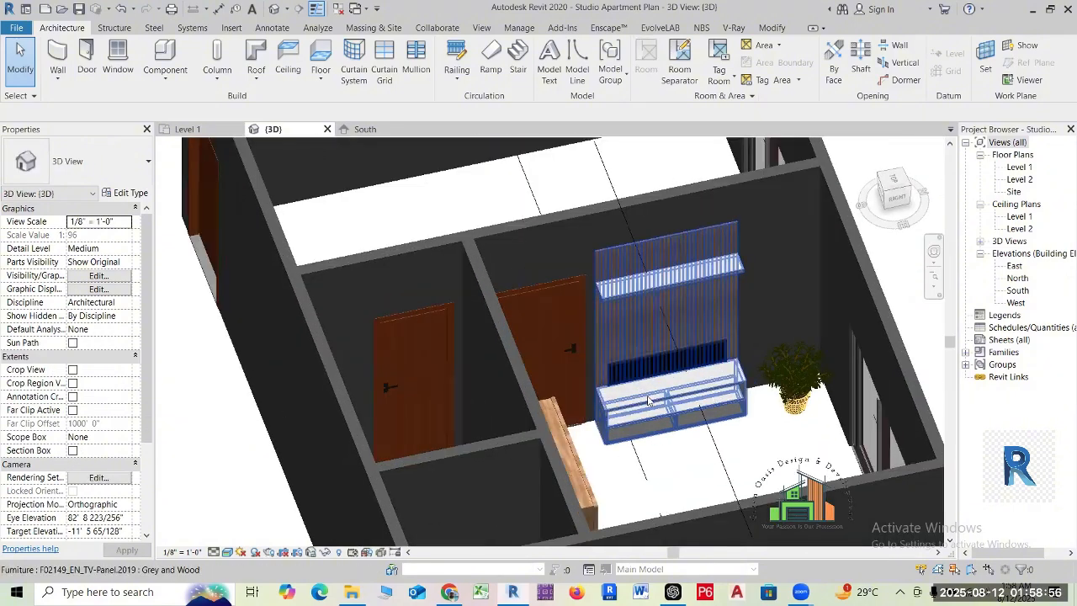
middle_click_drag(648, 400, 643, 360, "shift")
scroll(666, 352, "up", 1)
left_click(667, 353)
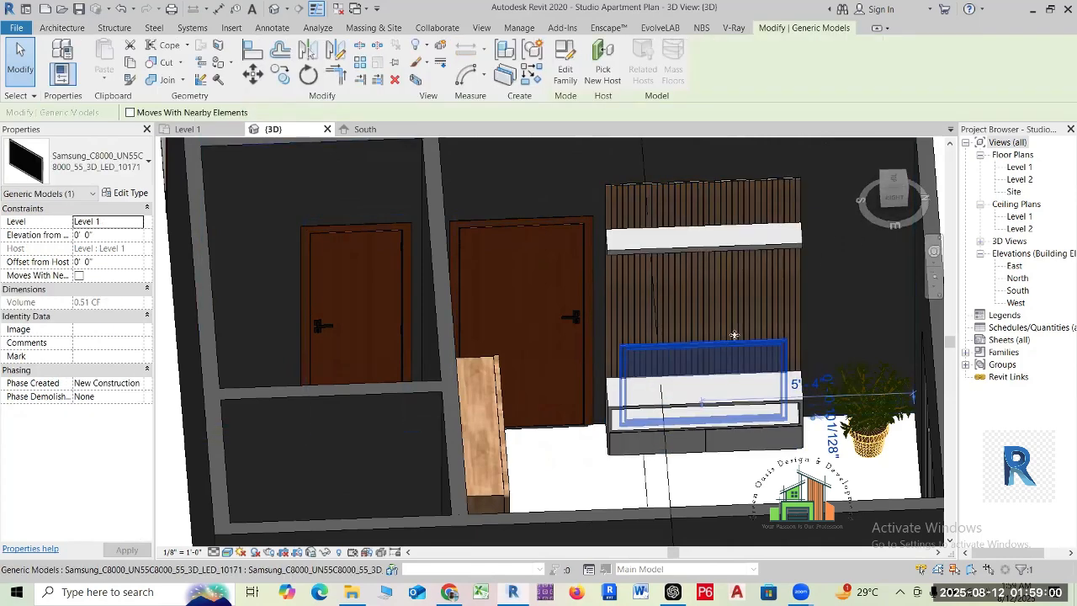
- Look at the apartment from the right in Wireframe style to examine the TV's height against the bedroom panel
left_click(892, 198)
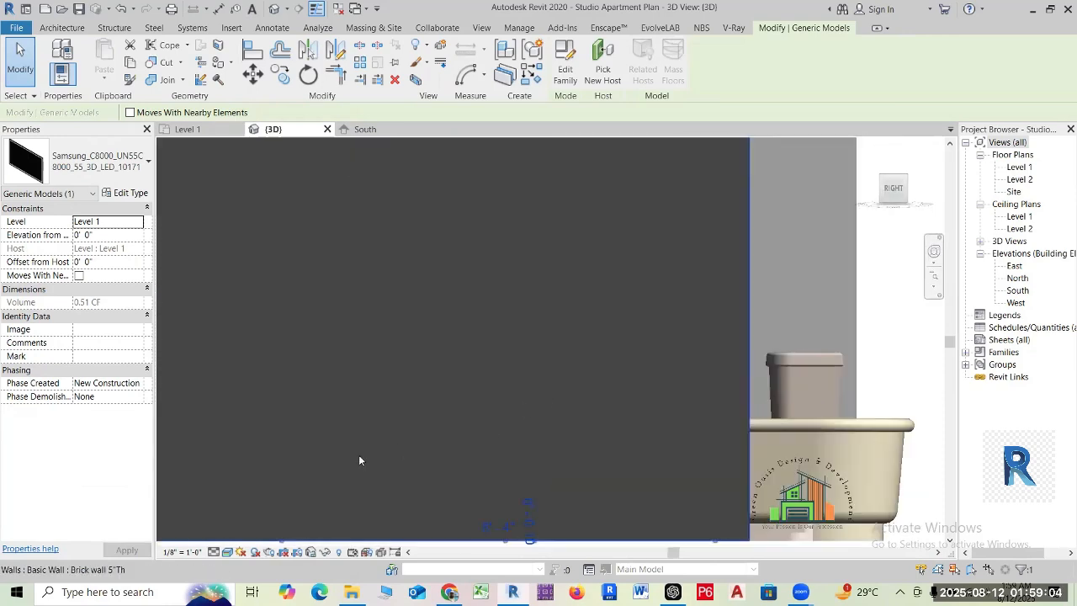
left_click(227, 552)
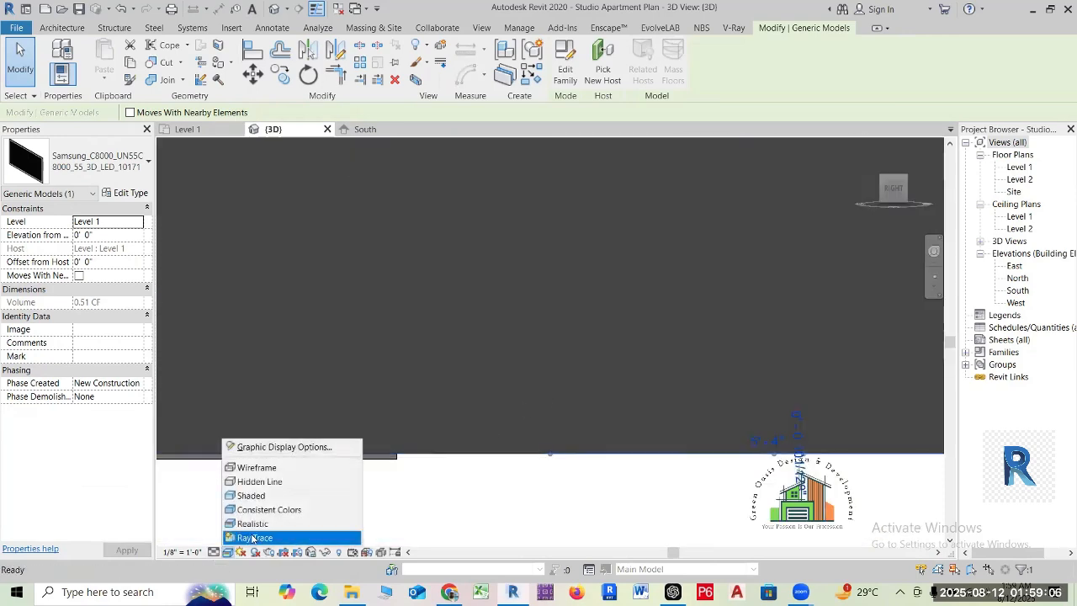
left_click(255, 467)
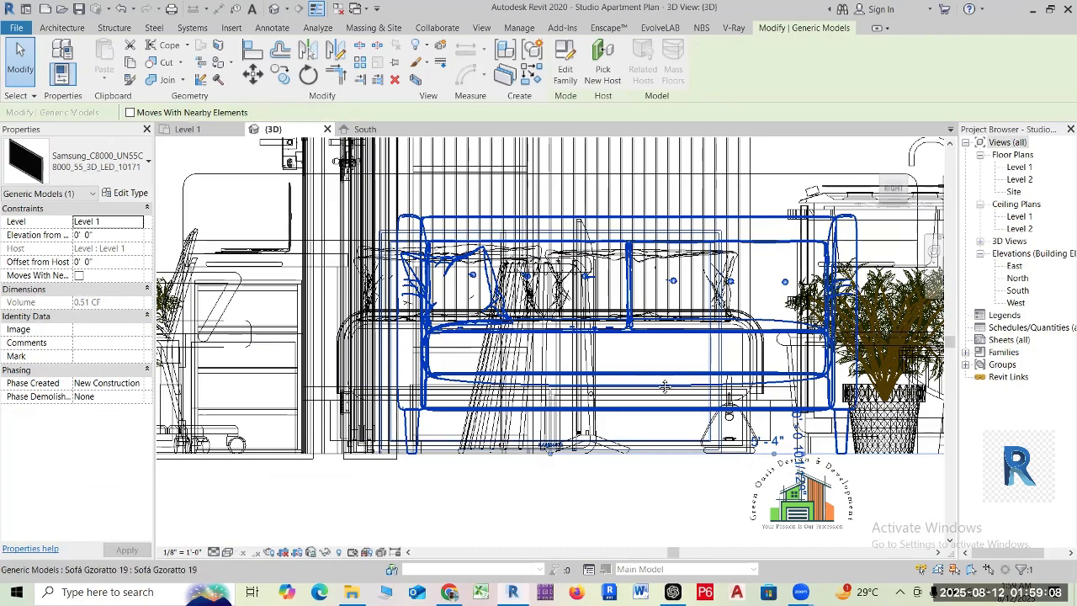
middle_click_drag(665, 386, 379, 439)
scroll(502, 371, "up", 1)
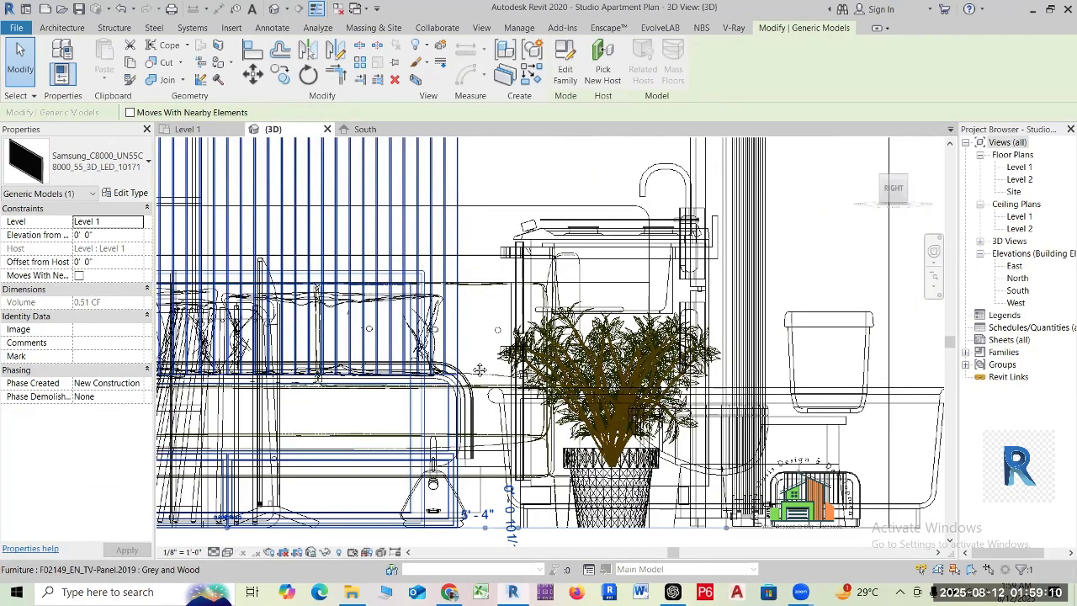
middle_click_drag(480, 371, 734, 385)
scroll(391, 378, "down", 2)
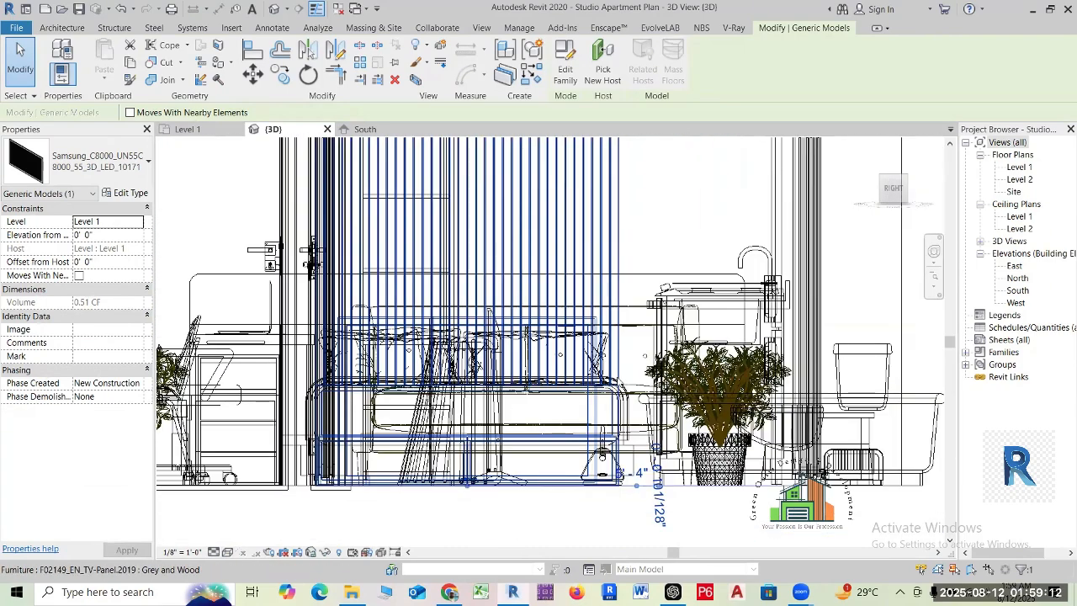
scroll(455, 378, "down", 1)
middle_click_drag(455, 378, 402, 386)
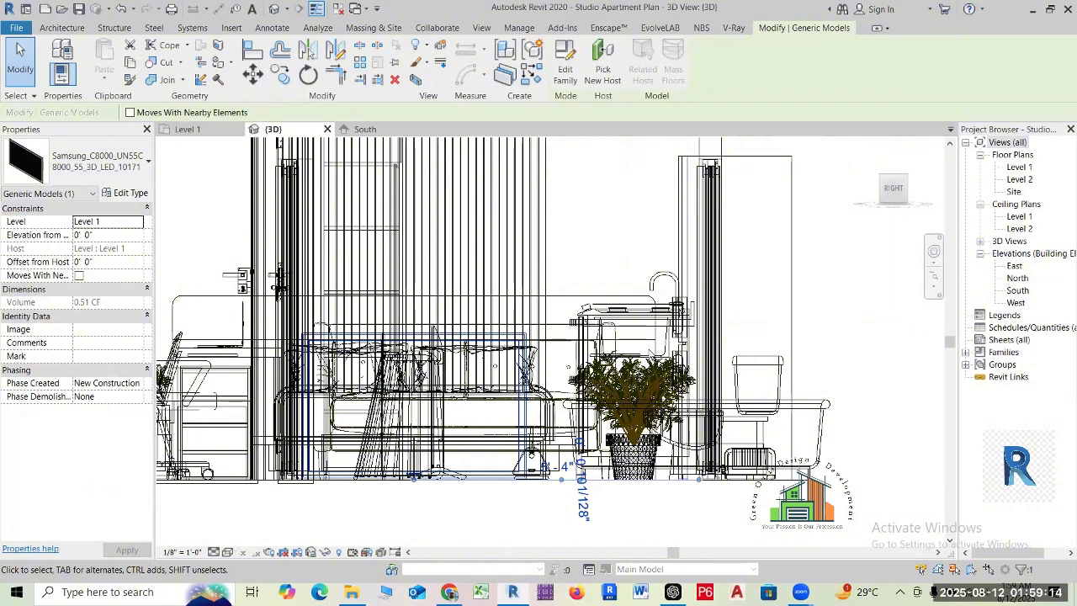
scroll(467, 352, "up", 4)
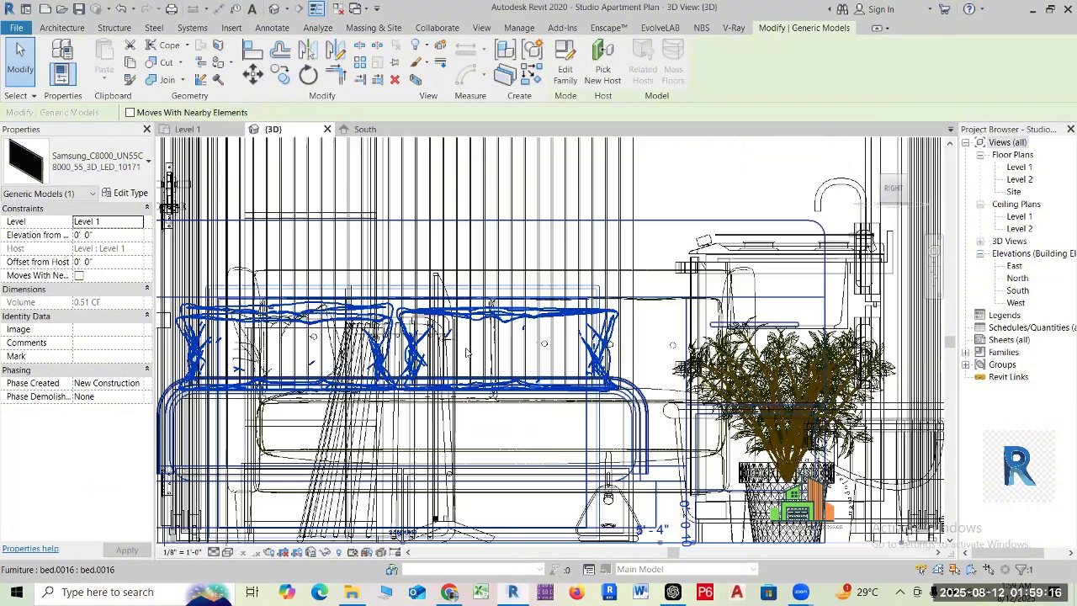
scroll(518, 338, "down", 3)
middle_click_drag(483, 353, 504, 336, "shift")
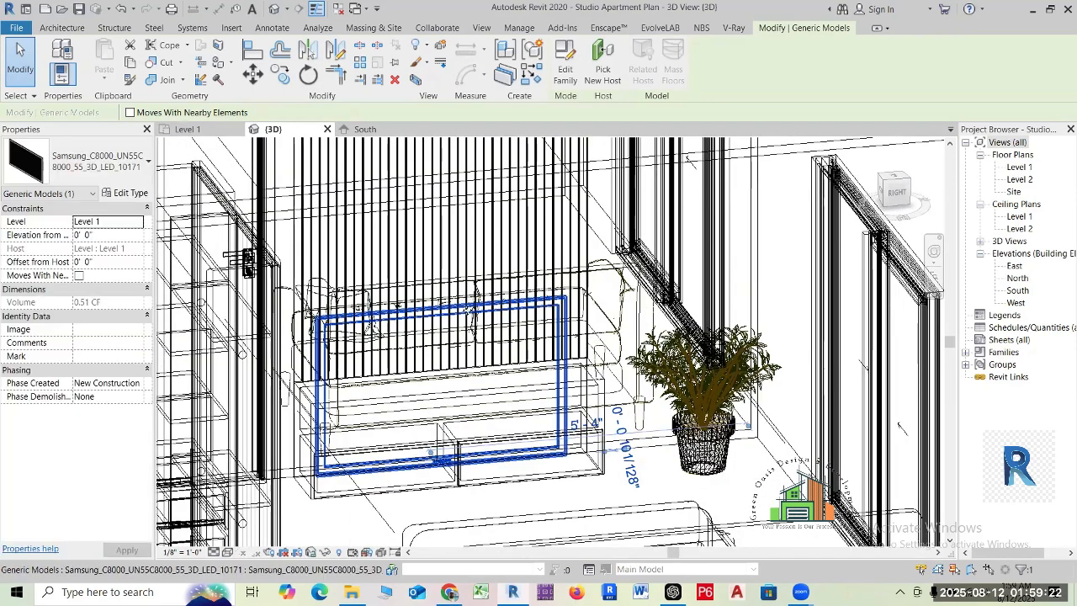
- Set the bedroom TV's elevation from level to 4' 0"
left_click(898, 195)
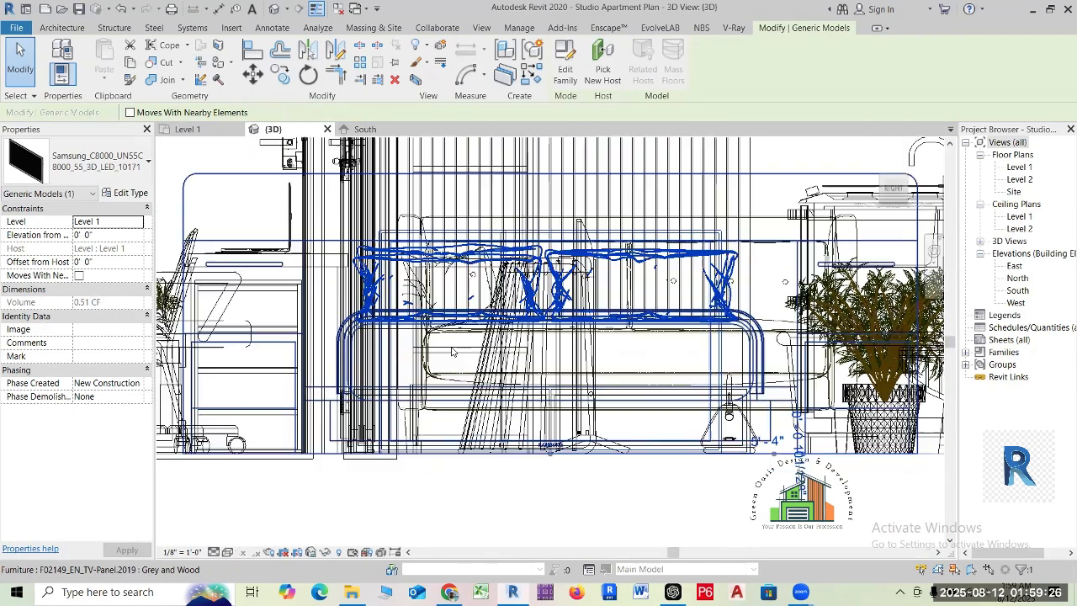
left_click(103, 236)
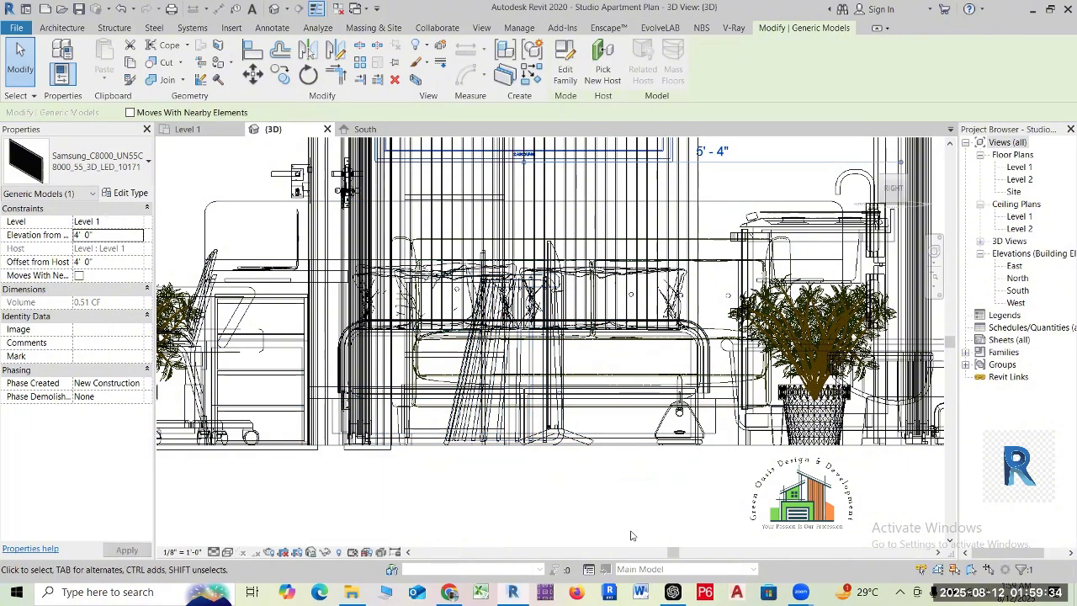
left_click(565, 512)
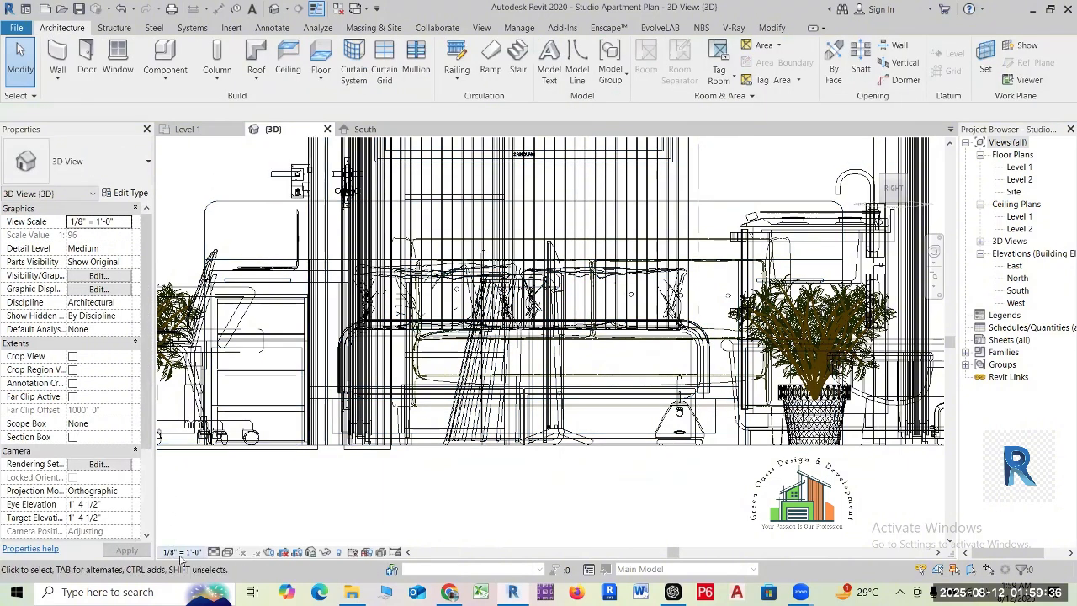
- Set the 3D view's visual style to Hidden Line and orbit to an angled view of the bedroom
left_click(226, 553)
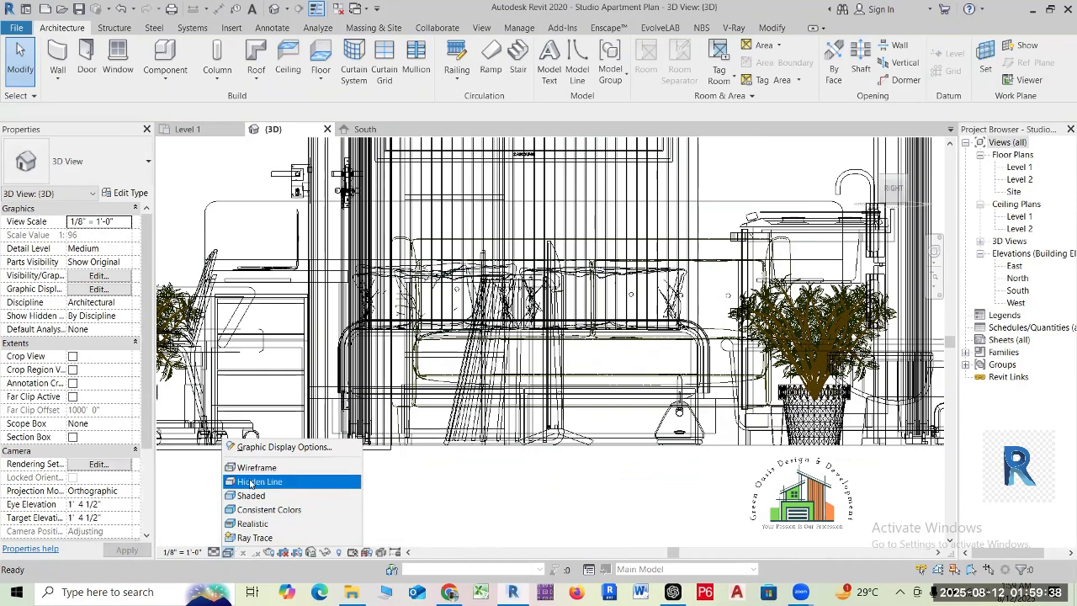
left_click(307, 481)
middle_click_drag(469, 487, 517, 471, "shift")
left_click(517, 471)
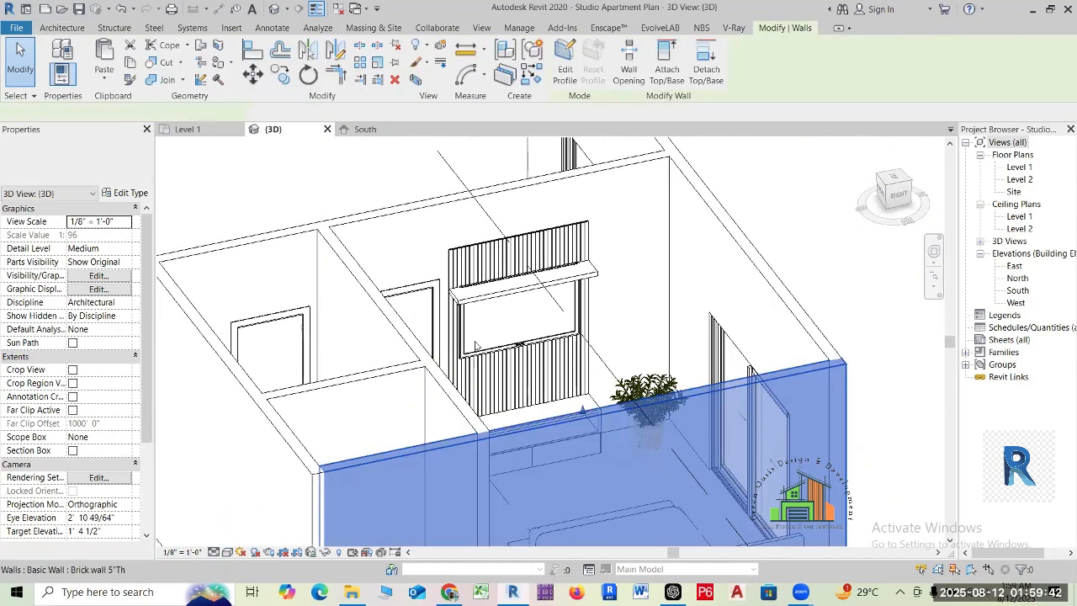
- Set the elevation from level of the bedroom's Samsung TV to 3' 0", below the panel's shelf
scroll(476, 344, "up", 4)
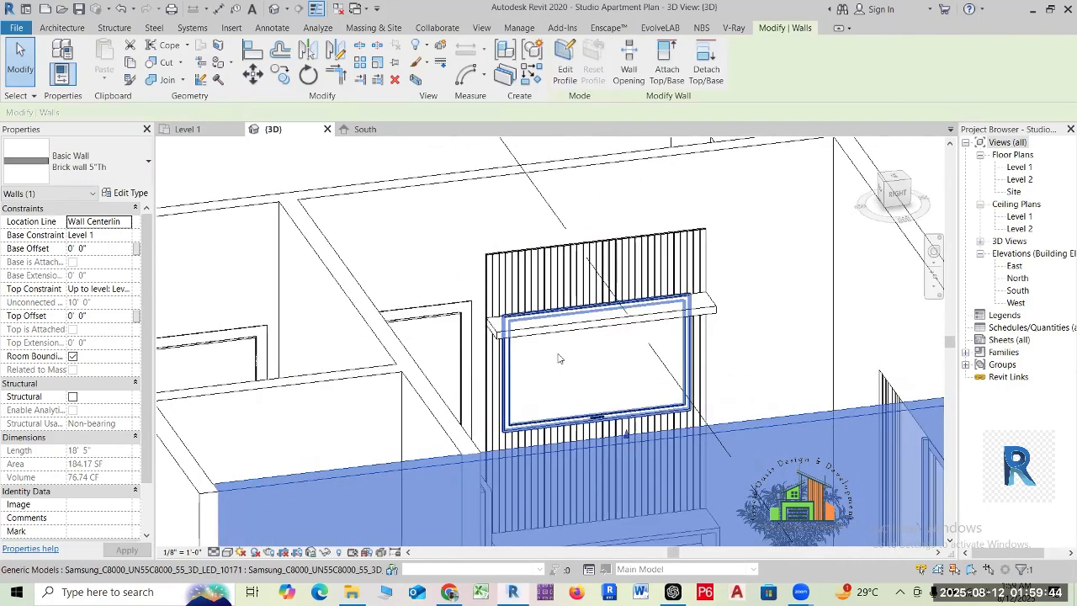
left_click(560, 360)
left_click(126, 235)
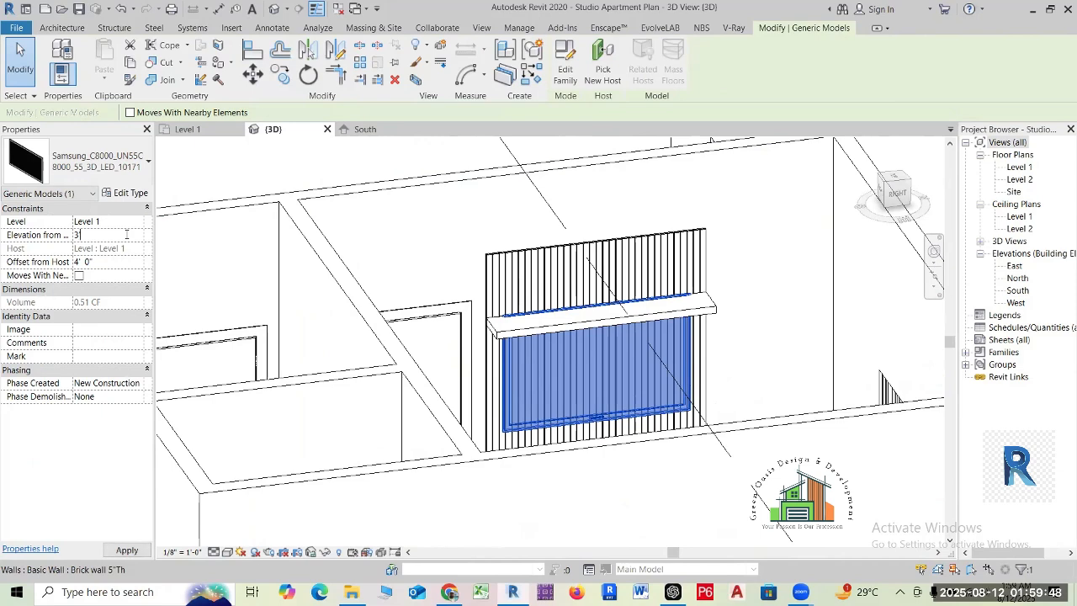
left_click(782, 291)
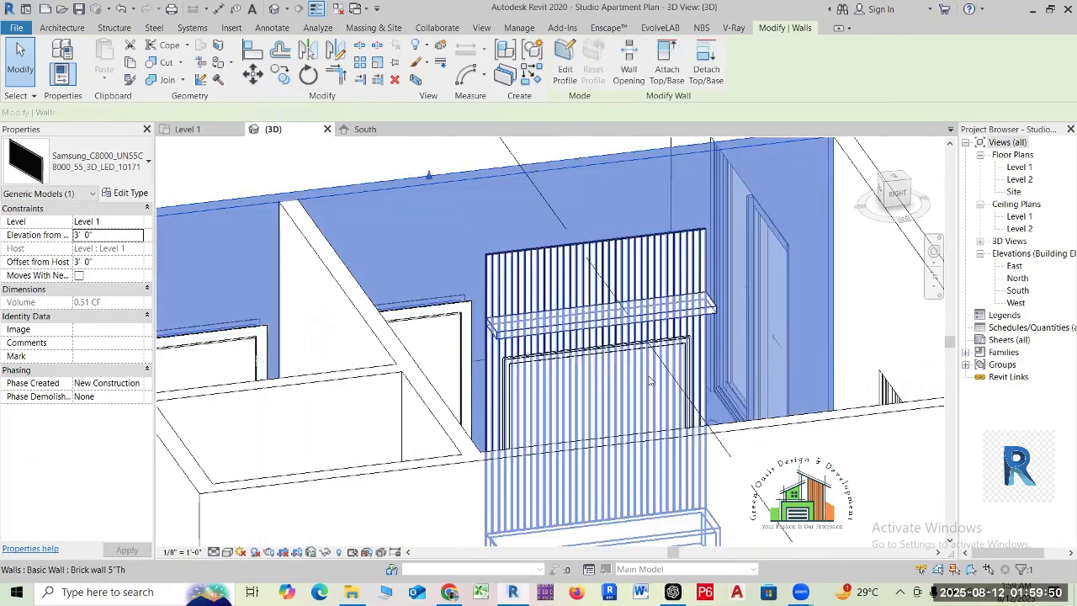
middle_click_drag(583, 399, 720, 345, "shift")
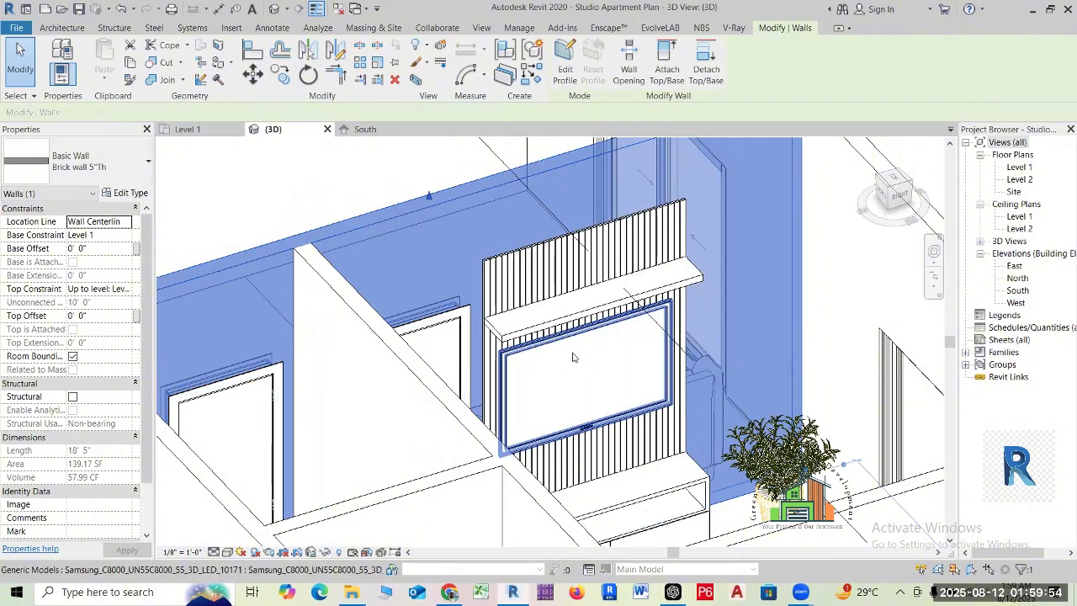
left_click(358, 181)
scroll(448, 280, "down", 5)
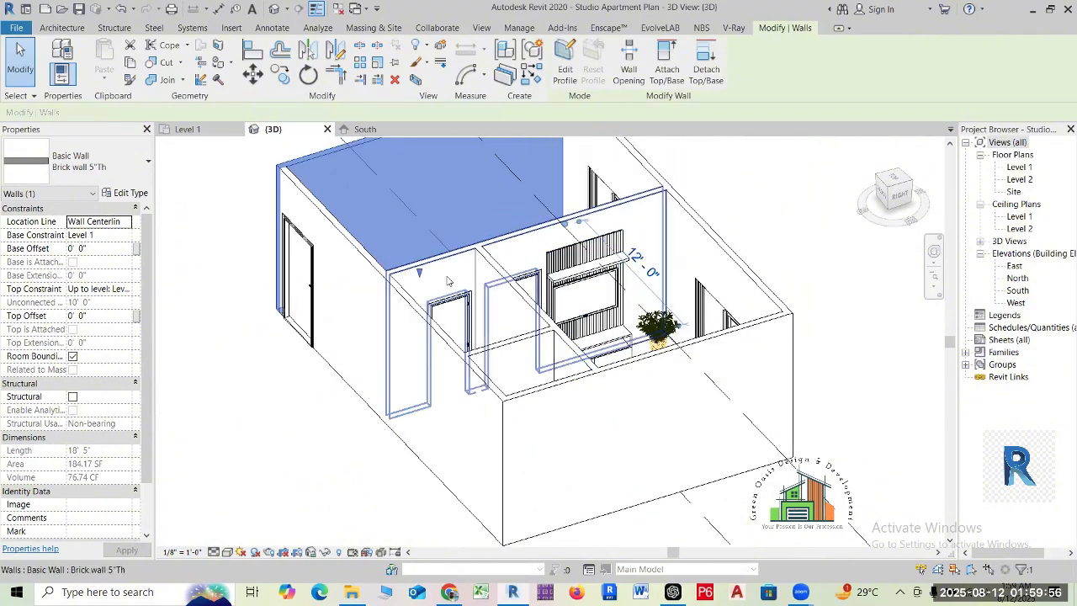
middle_click_drag(448, 280, 490, 301)
- In the Level 1 plan, create a similar instance from the White and Wood TV panel in the furniture laid out beside the apartment
left_click(187, 128)
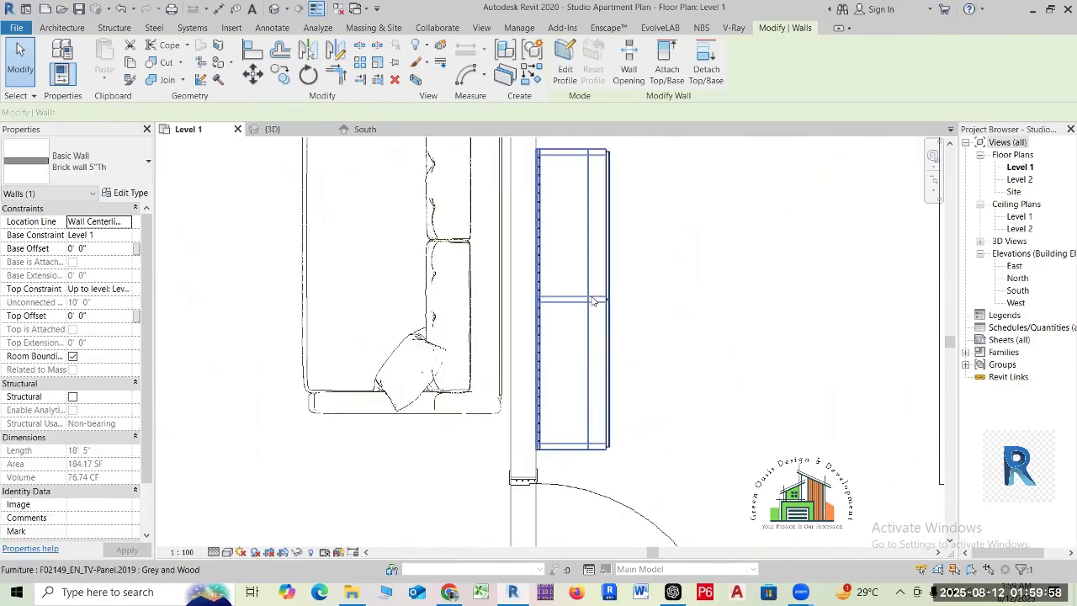
scroll(733, 315, "down", 2)
mouse_move(734, 335)
middle_mouse_down()
mouse_move(685, 337)
mouse_move(721, 346)
middle_mouse_up()
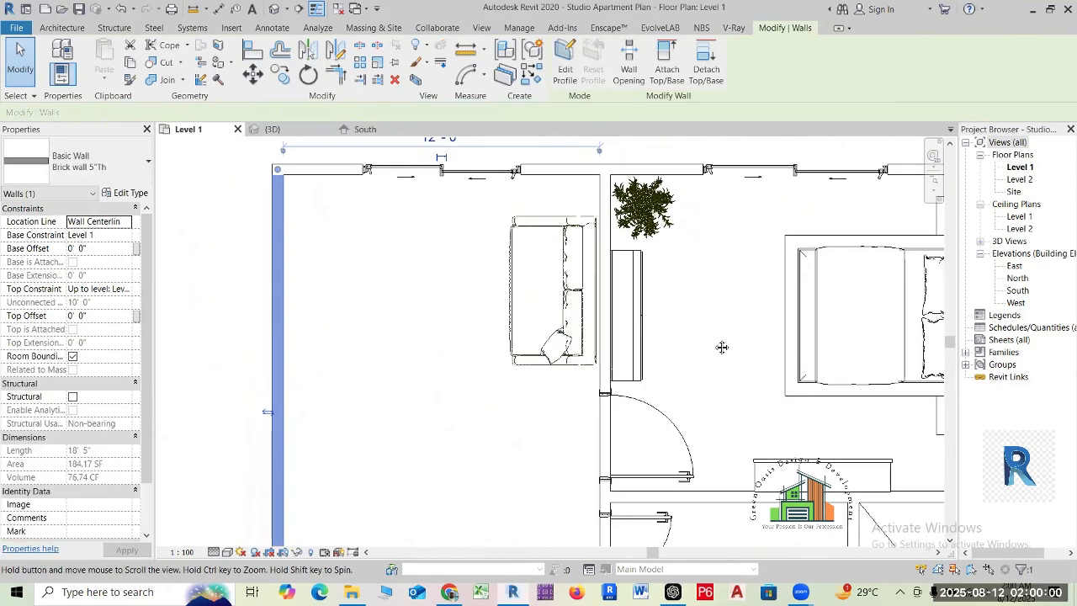
scroll(375, 322, "down", 2)
middle_click_drag(481, 327, 764, 328)
left_click(517, 319)
scroll(517, 320, "down", 4)
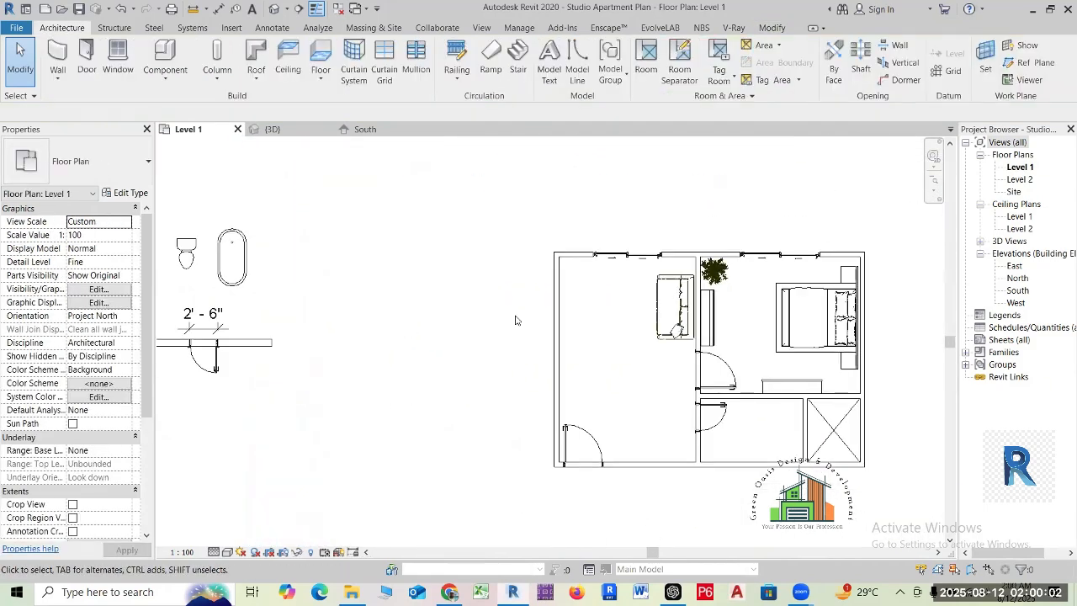
middle_click_drag(557, 335, 763, 349)
scroll(310, 348, "up", 3)
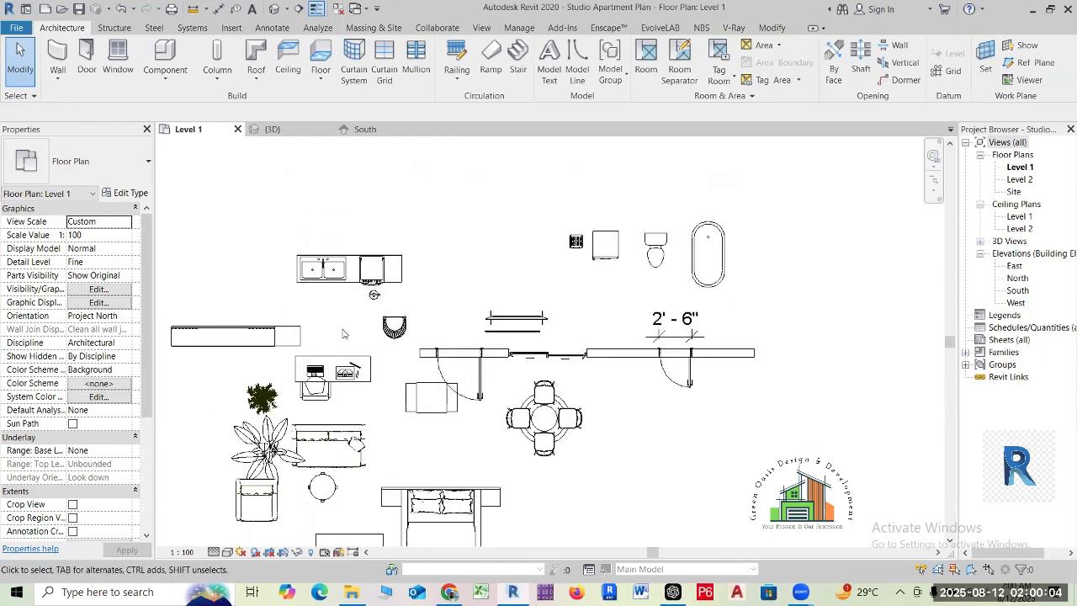
middle_click_drag(342, 334, 377, 277)
left_click(305, 287)
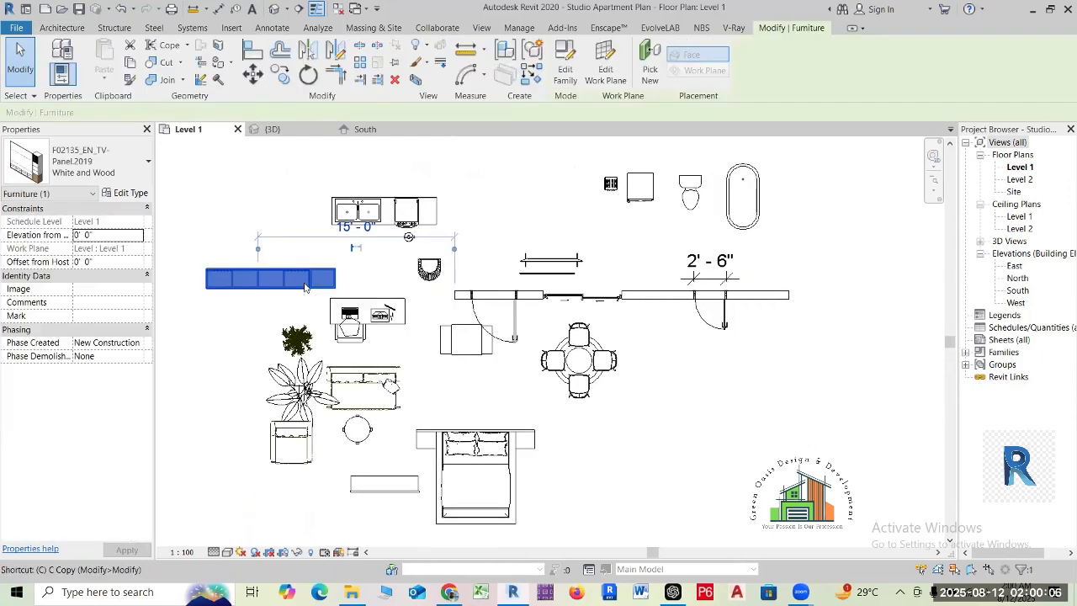
key("c")
key("s")
- Place the White and Wood TV panel on the Level 1 work plane against the living area's exterior wall, centred 4' 0" from the window wall
scroll(271, 288, "down", 2)
middle_click_drag(704, 324, 312, 348)
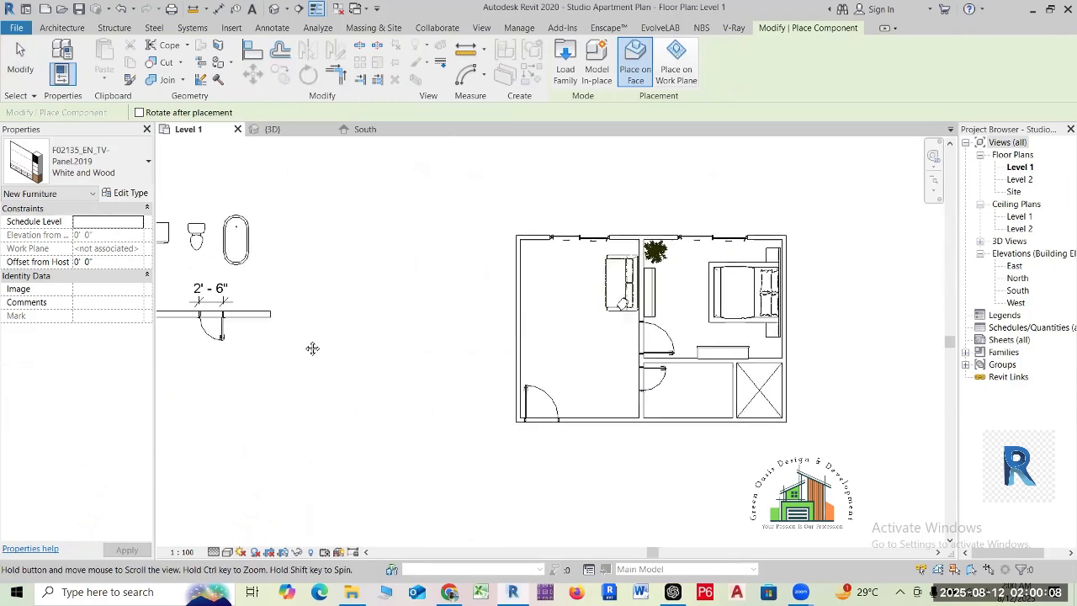
scroll(556, 287, "up", 1)
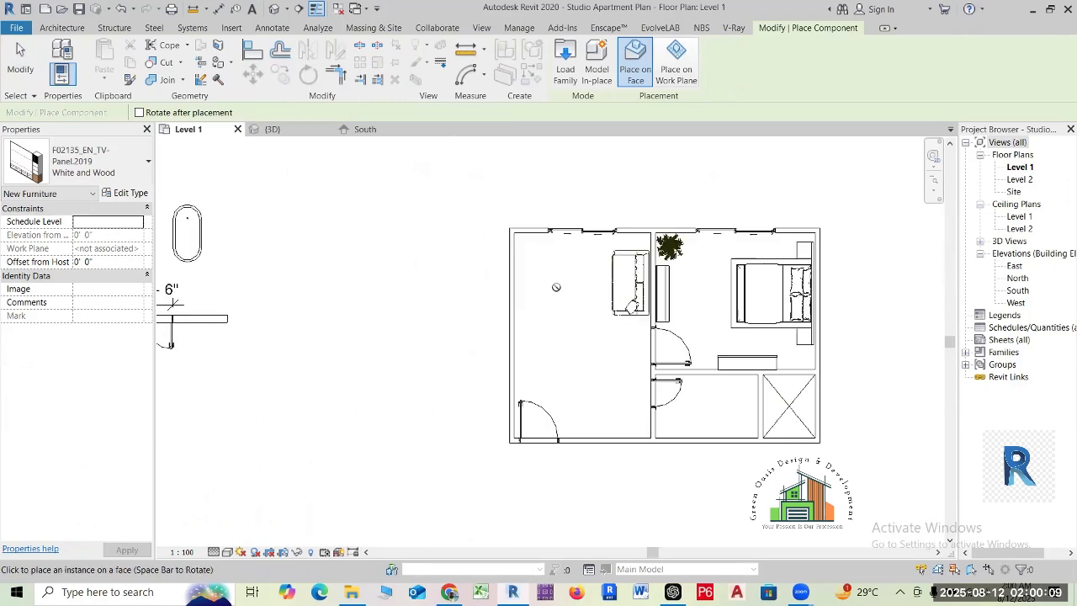
left_click(680, 78)
scroll(542, 285, "up", 2)
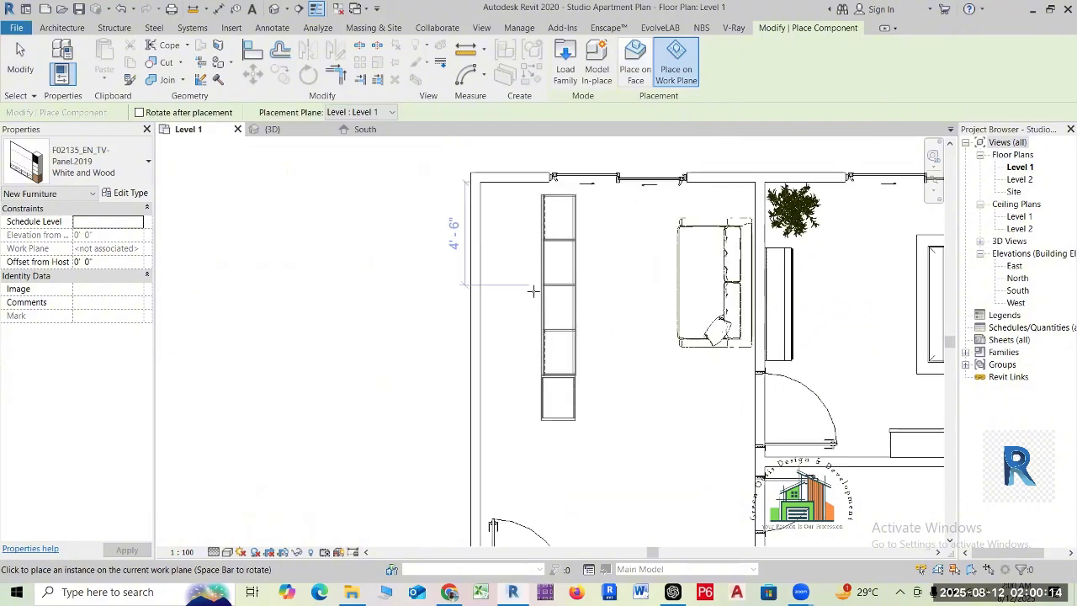
scroll(532, 291, "up", 1)
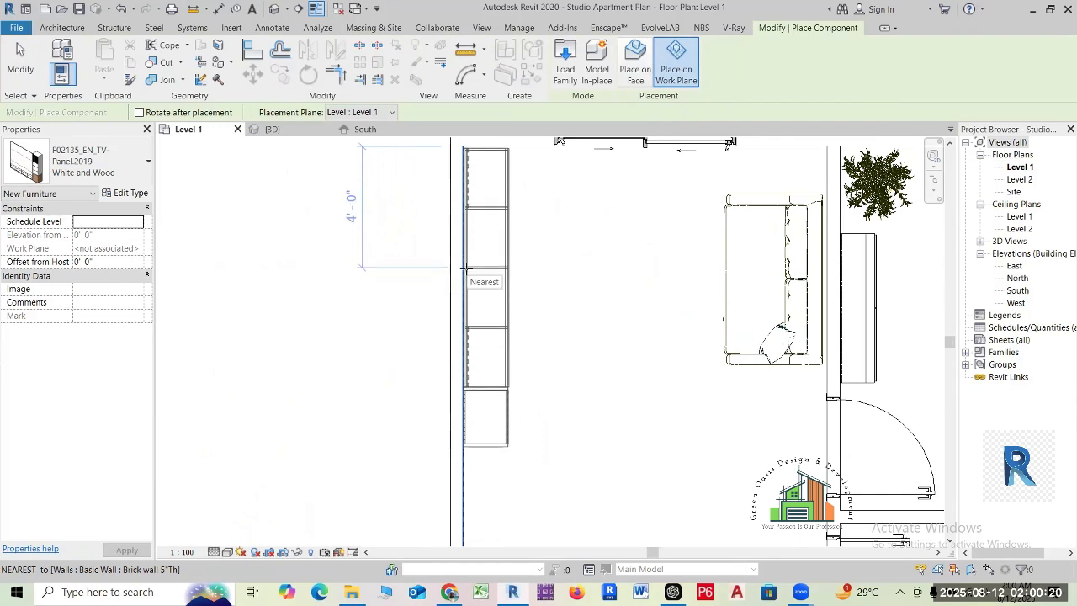
left_click(466, 268)
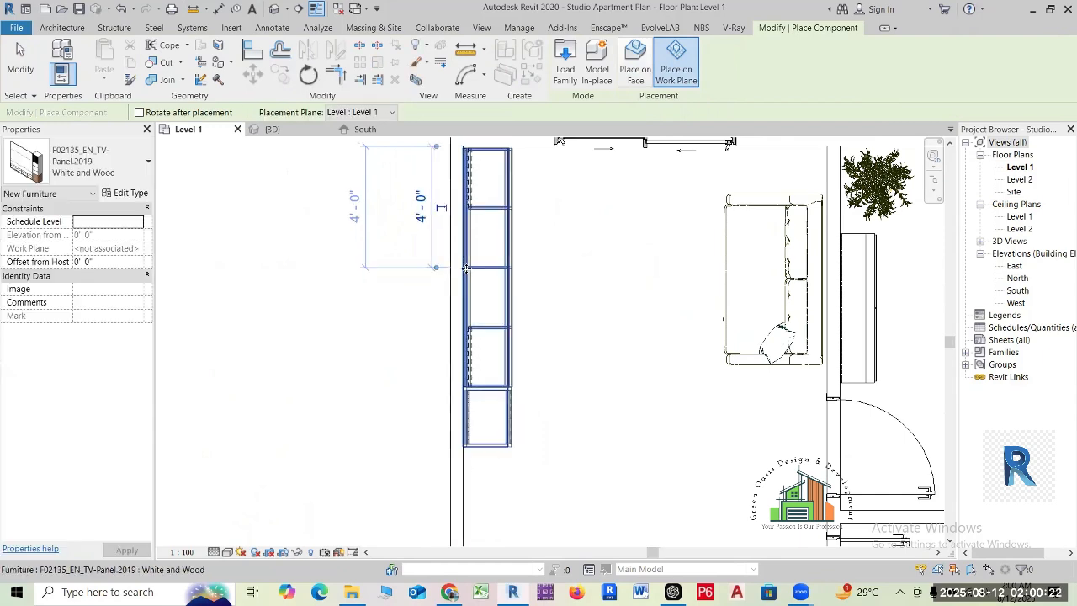
key("Escape")
key("Escape")
- Examine the living area's new TV panel in the 3D view, including its cabinet, shelves and backing against the wall
left_click(506, 314)
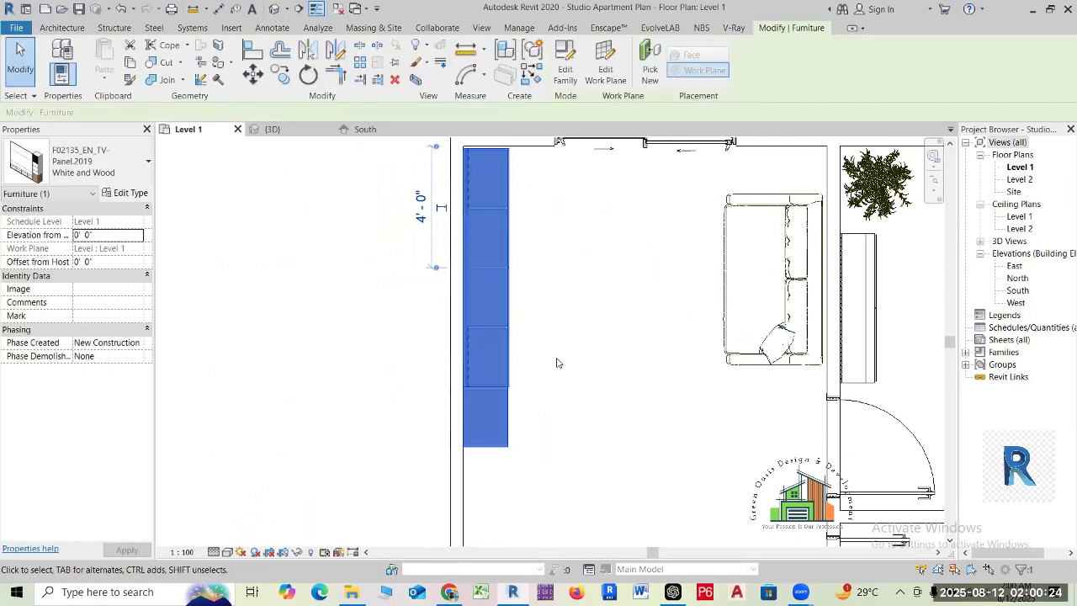
left_click(272, 128)
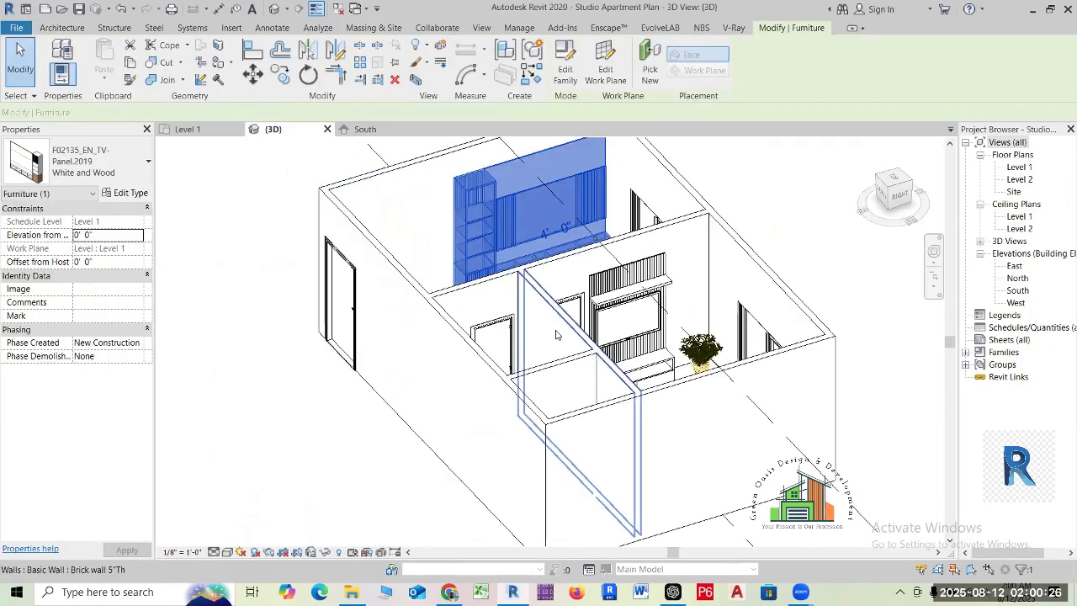
key("Escape")
scroll(446, 295, "up", 5)
middle_click_drag(446, 295, 428, 429, "shift")
scroll(457, 262, "up", 5)
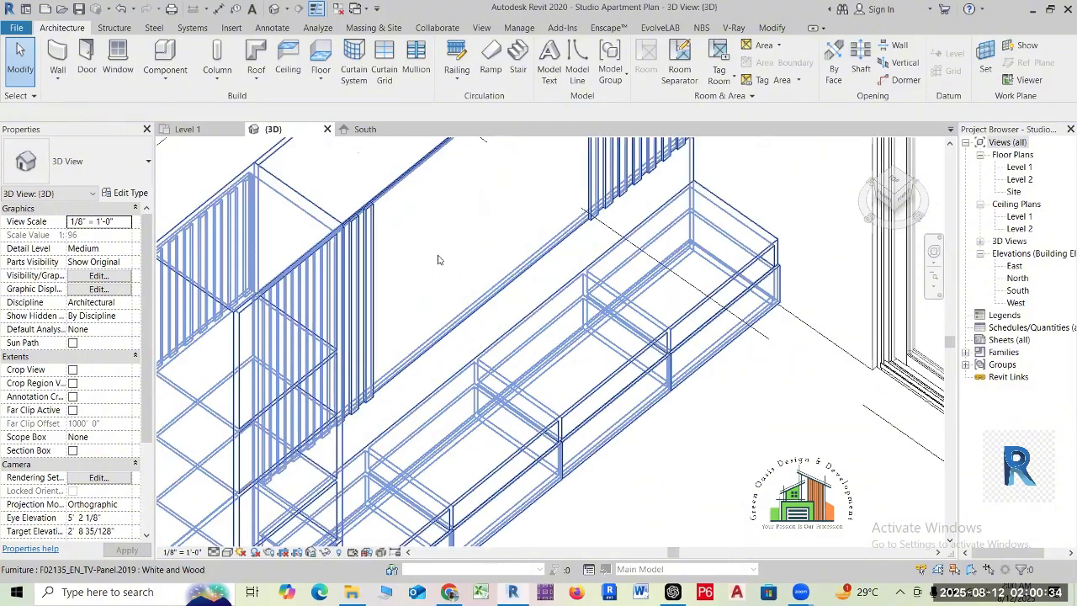
scroll(437, 244, "down", 3)
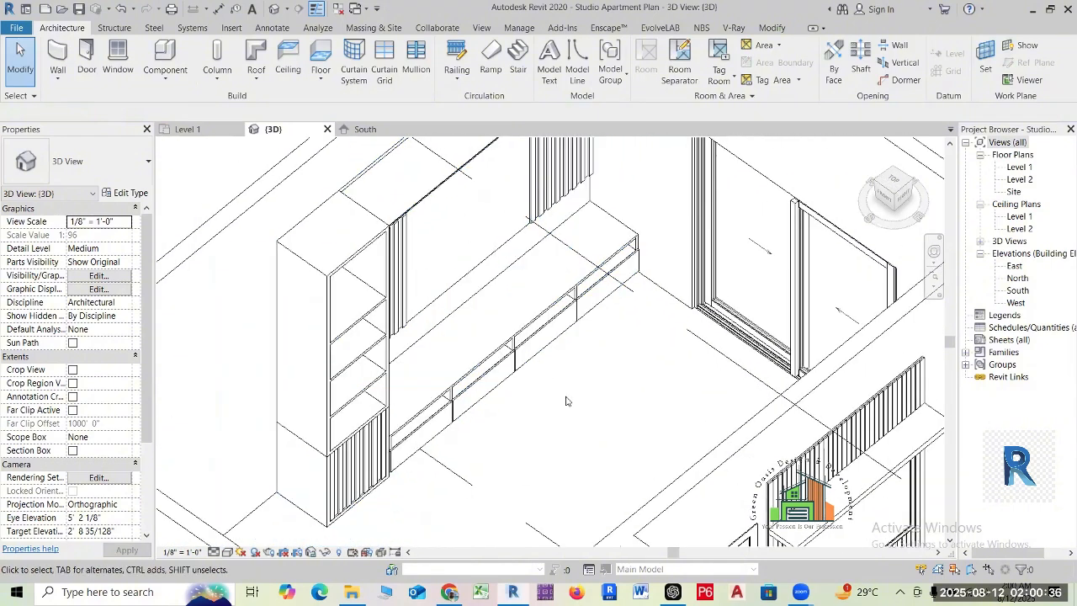
middle_click_drag(566, 401, 574, 403, "shift")
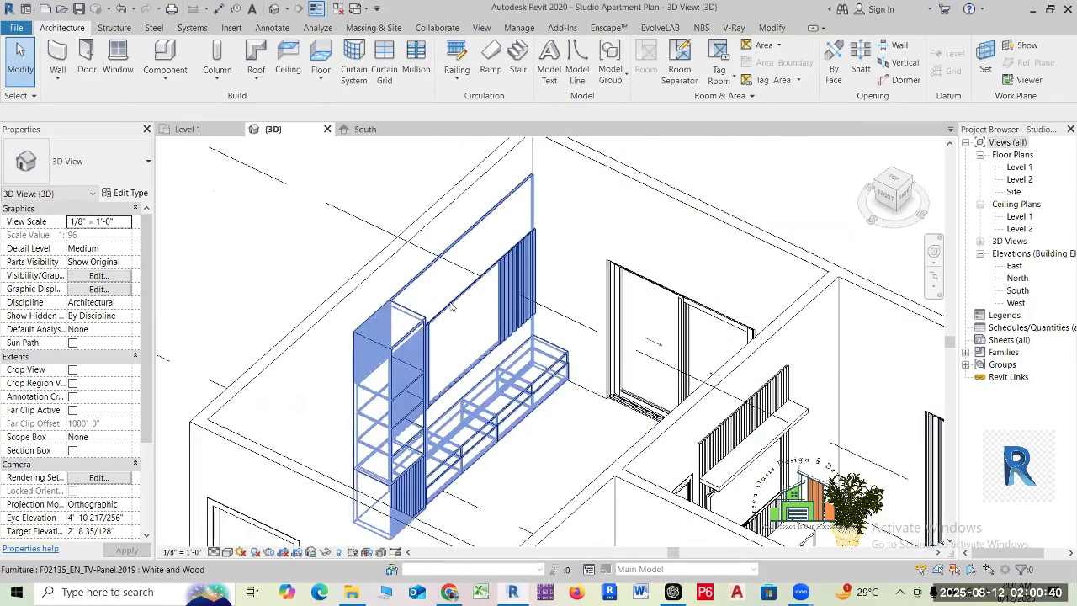
middle_click_drag(225, 148, 367, 219, "shift")
- Draw a section line across the living area in the Level 1 plan, from beyond the window wall to beyond the entrance wall
left_click(187, 128)
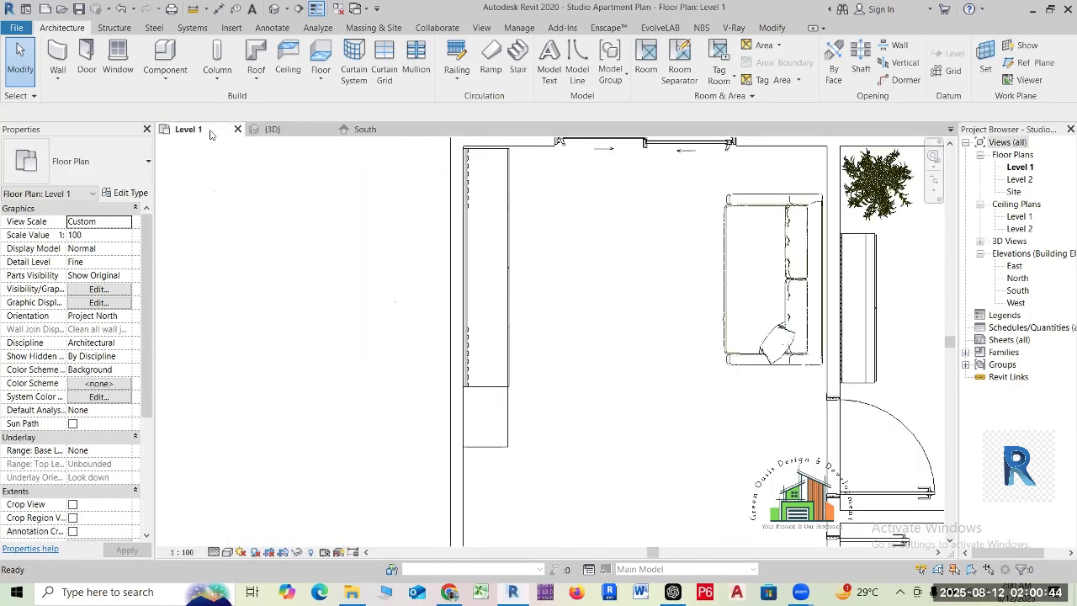
scroll(379, 302, "down", 3)
middle_click_drag(379, 302, 360, 286)
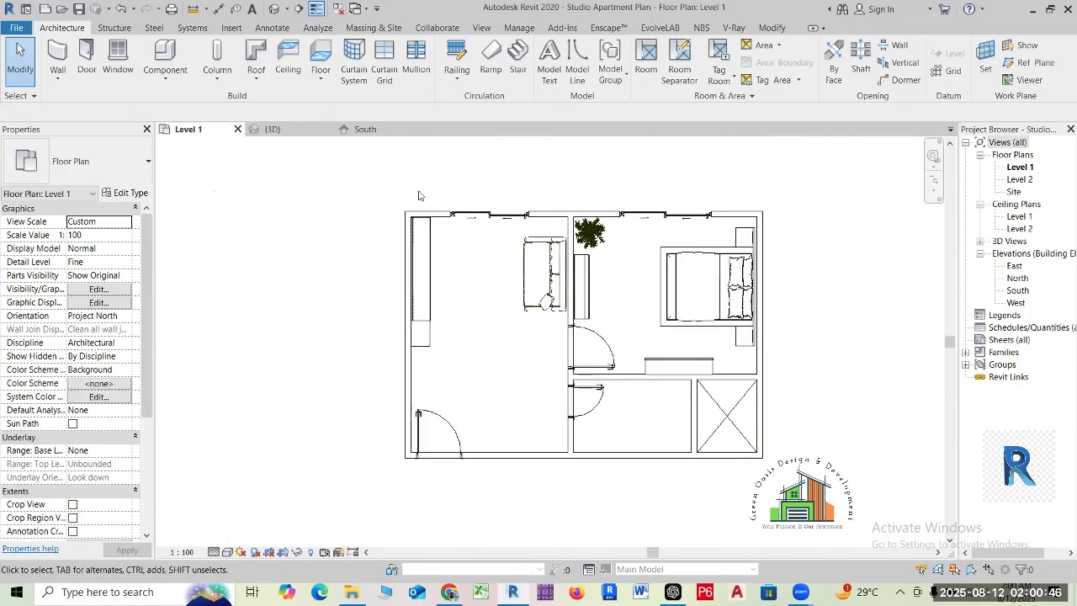
left_click(296, 9)
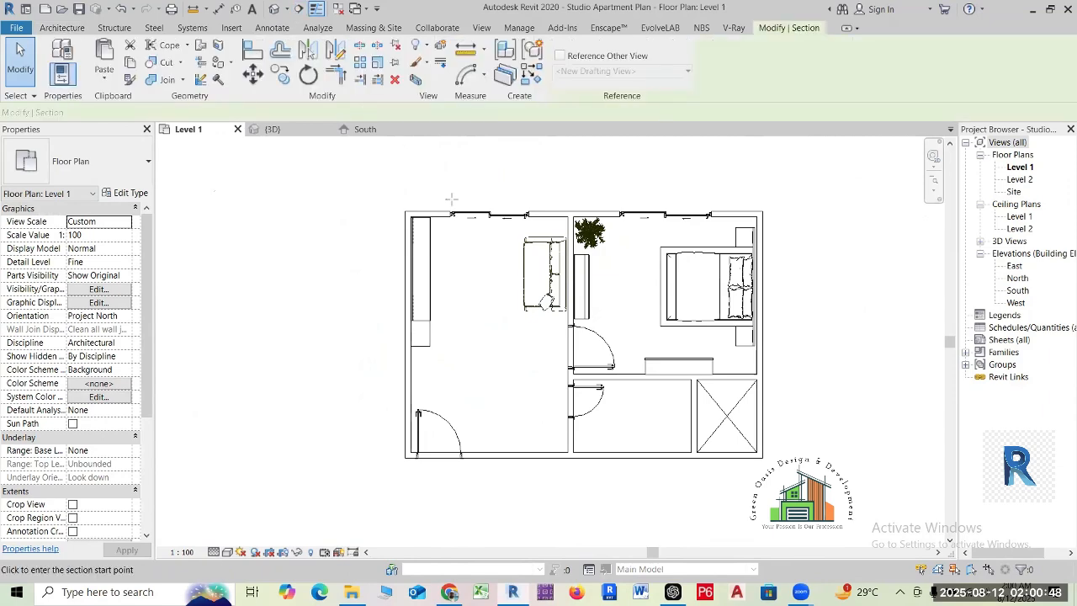
left_click(489, 197)
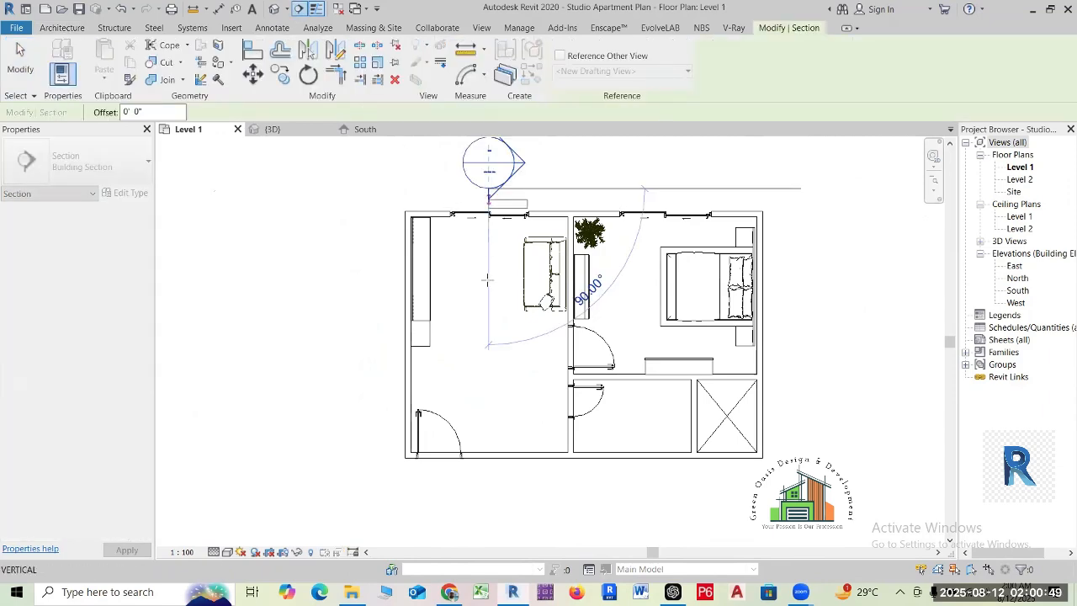
left_click(481, 486)
key("Escape")
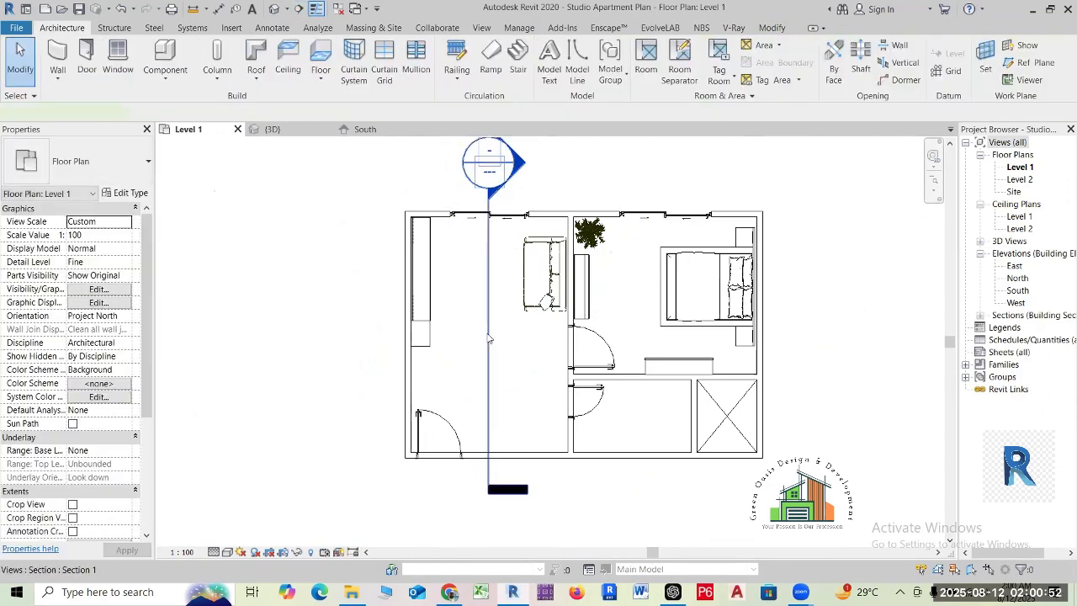
- Flip the living area's section so it looks toward the TV panel, and select the section line
left_click(487, 338)
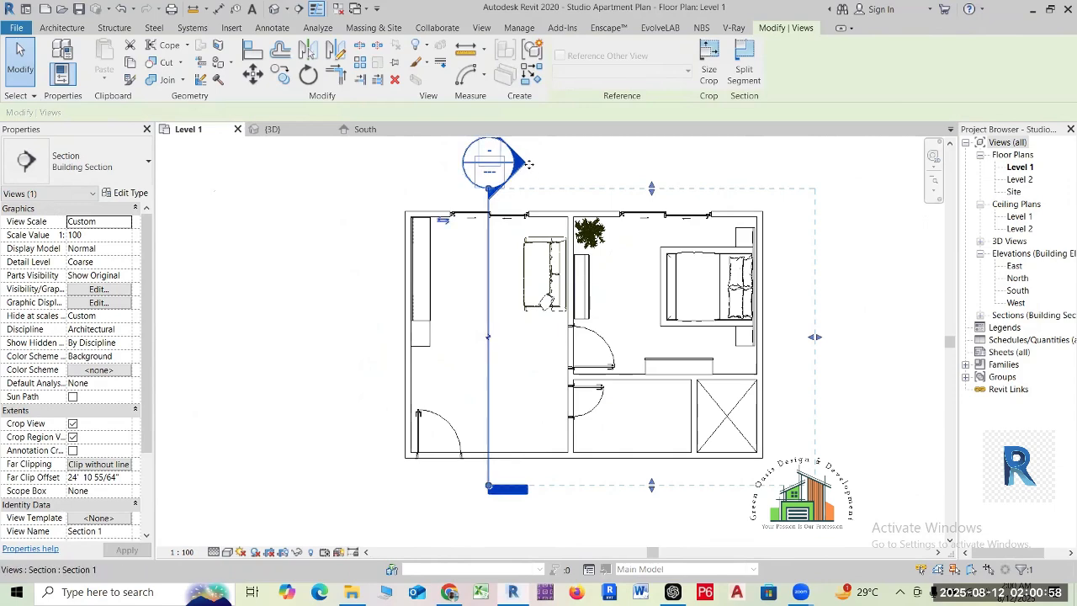
left_click(444, 225)
left_click(325, 236)
scroll(326, 239, "down", 1)
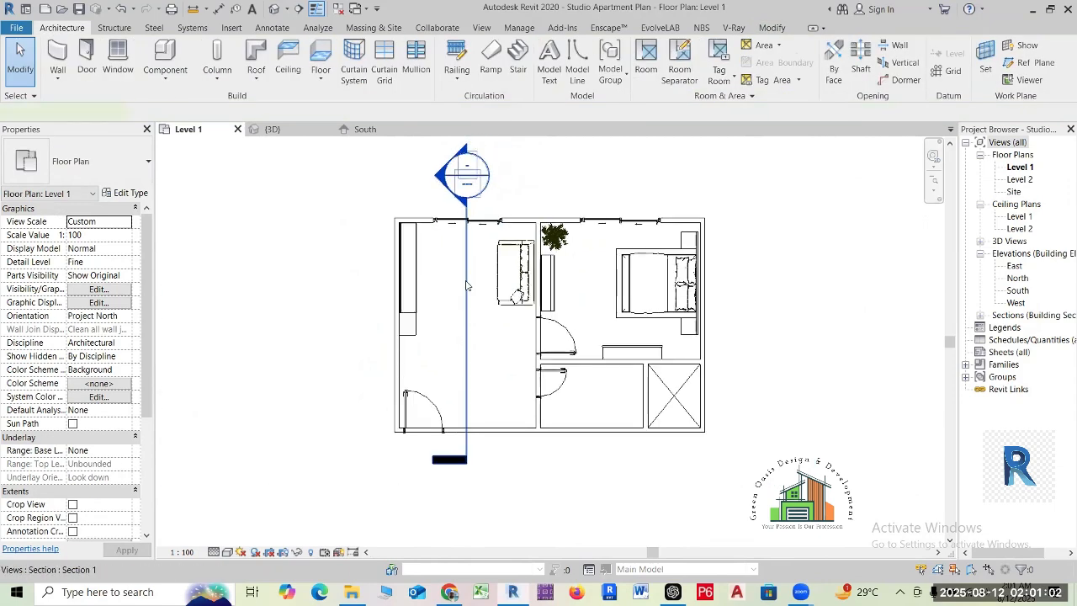
left_click(467, 286)
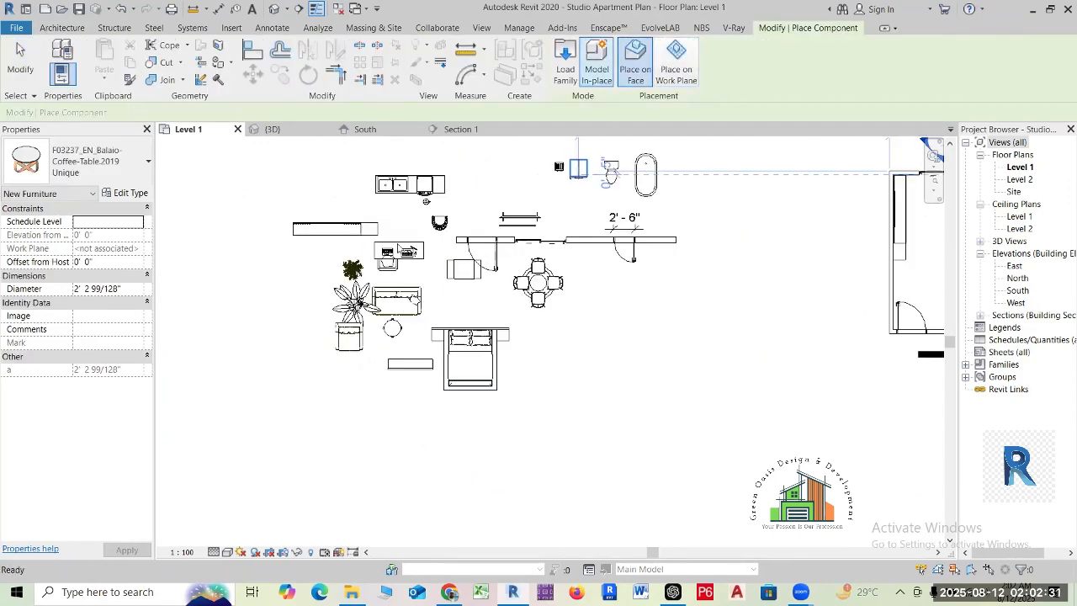
- Place the round Balaio coffee table on the work plane in front of the living area's sofa
scroll(348, 291, "down", 4)
scroll(581, 274, "up", 6)
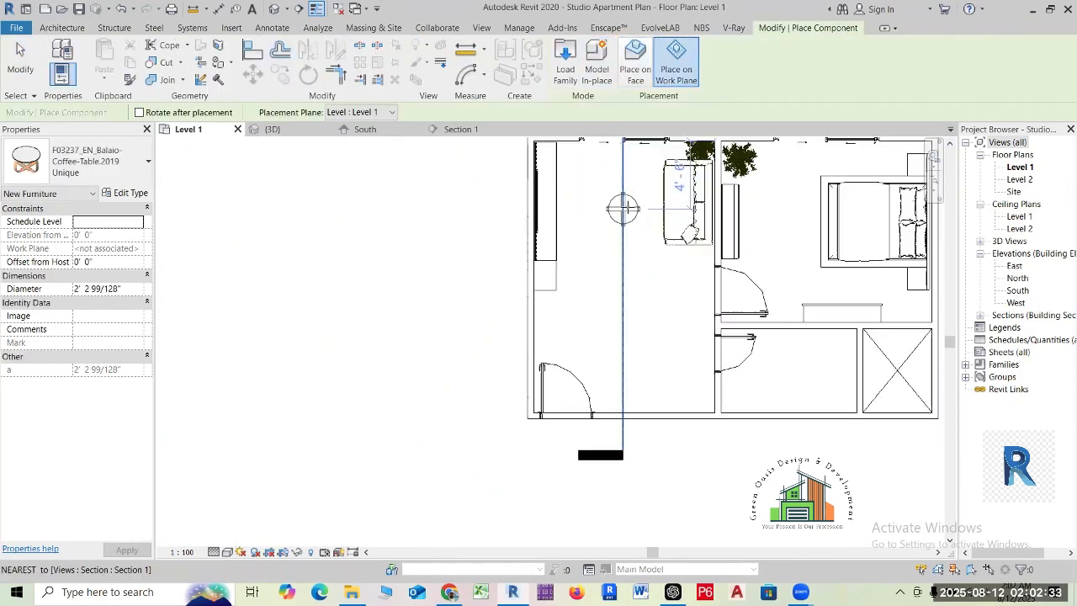
scroll(622, 209, "up", 2)
left_click(639, 200)
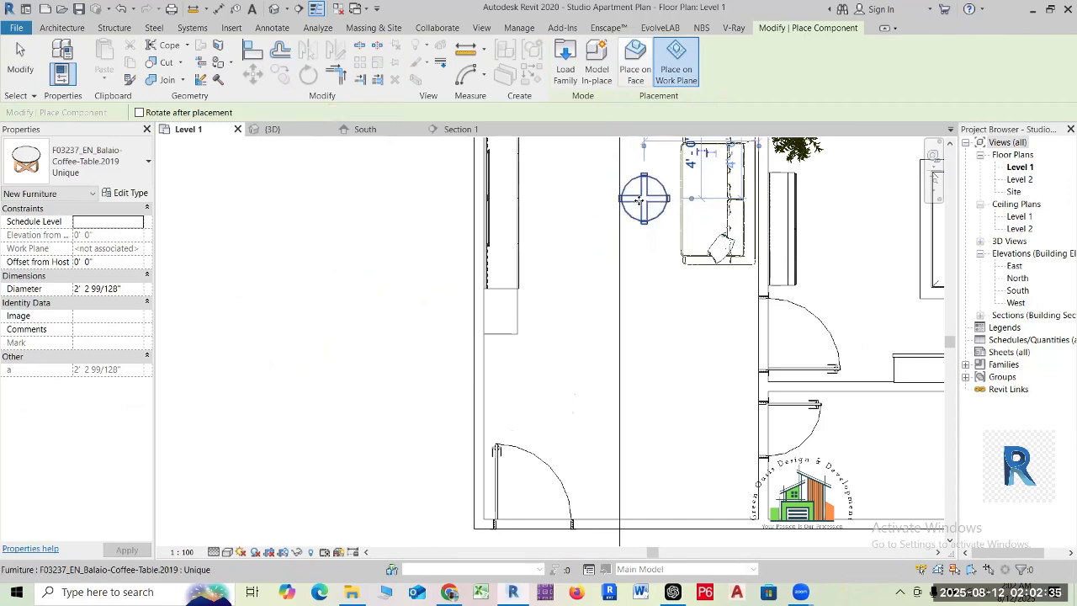
key("Escape")
key("Escape")
scroll(458, 356, "down", 4)
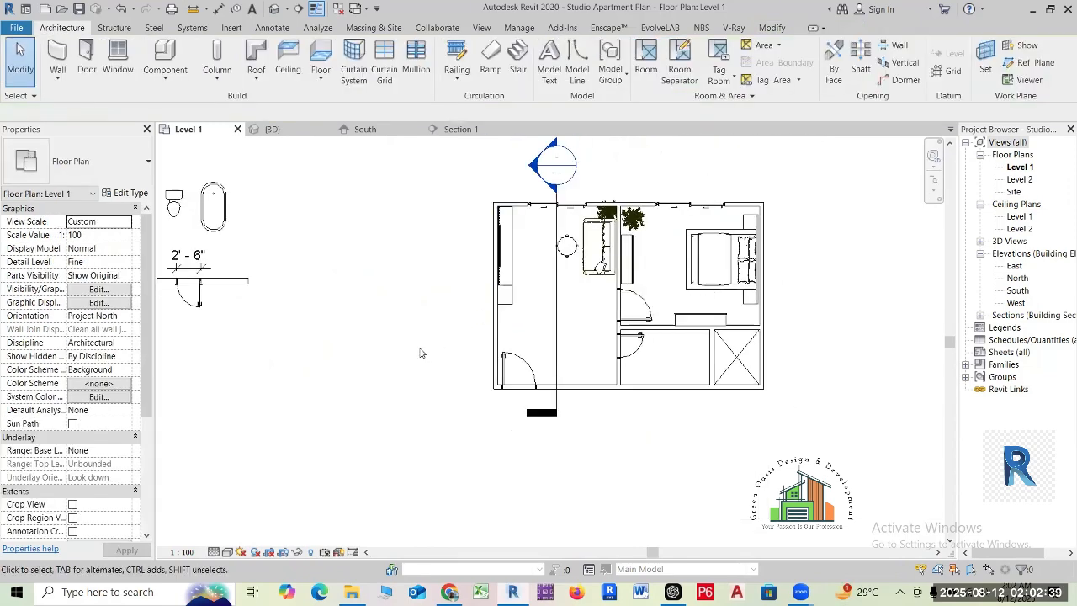
- Create a similar instance of the Home_Office desk with chair and rotate it to run along the living area's TV wall
middle_click_drag(422, 353, 605, 328)
middle_click_drag(393, 349, 508, 295)
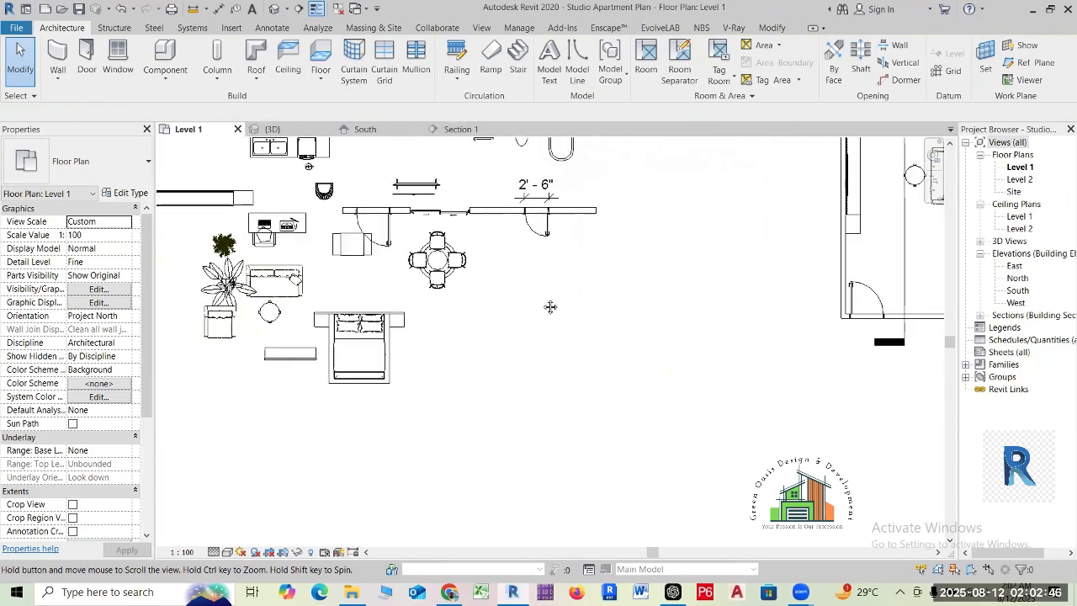
left_click(293, 234)
key("c")
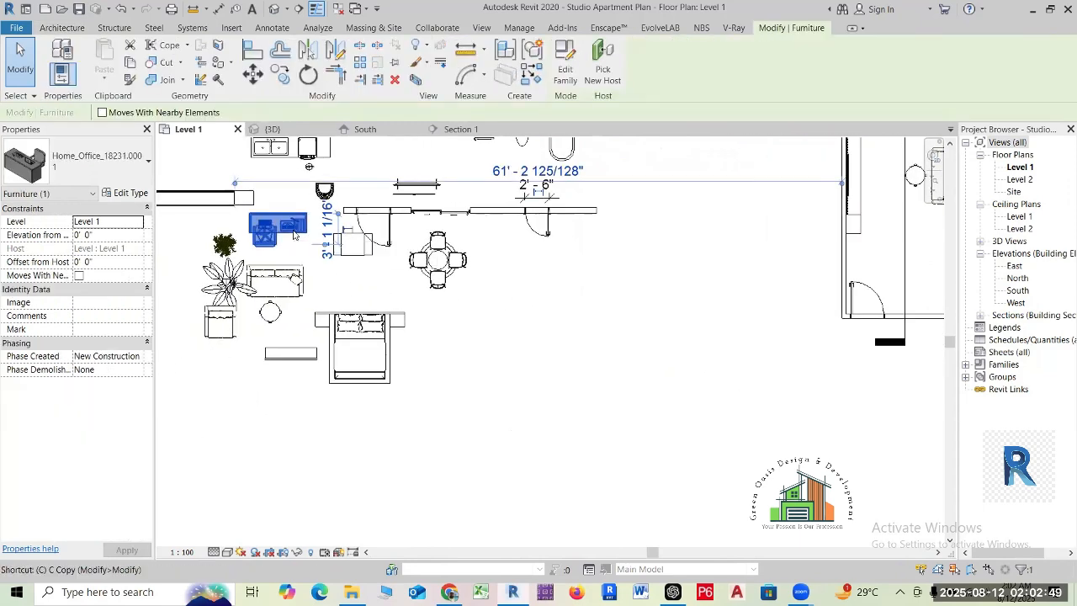
key("s")
middle_click_drag(695, 264, 536, 286)
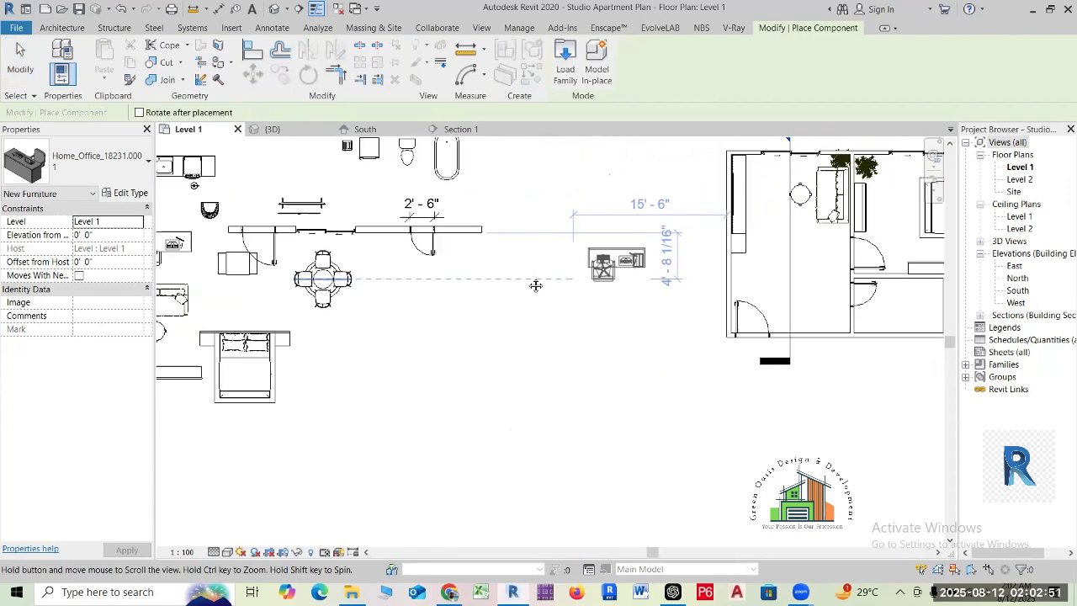
scroll(696, 279, "up", 1)
key("space")
scroll(680, 291, "up", 2)
key("space")
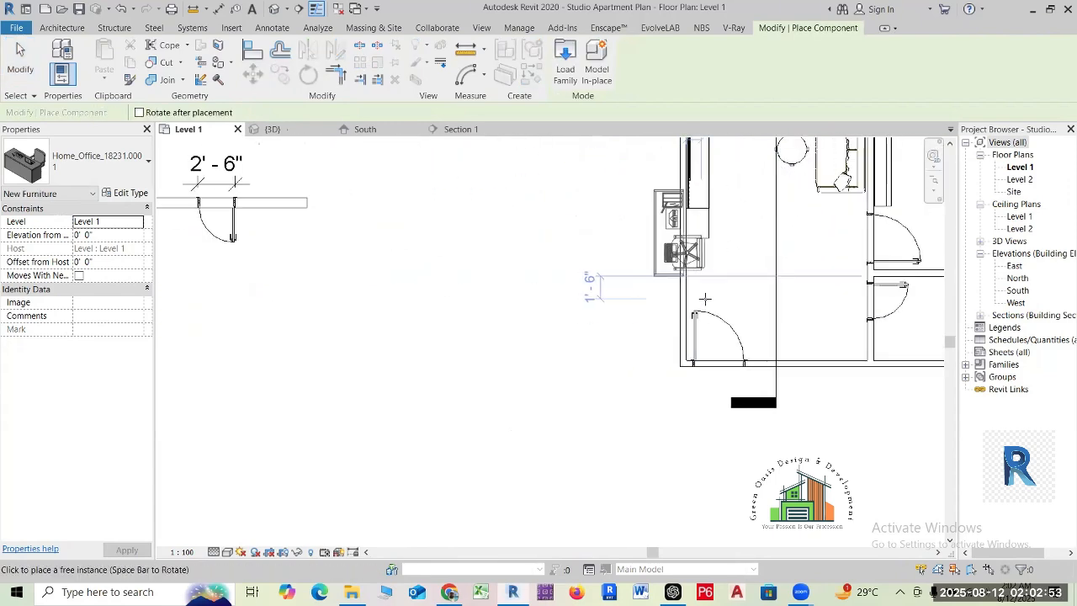
- Place the home office desk along the TV wall between the TV panel and the entrance door
scroll(705, 302, "up", 2)
middle_click_drag(762, 309, 762, 337)
scroll(749, 362, "up", 3)
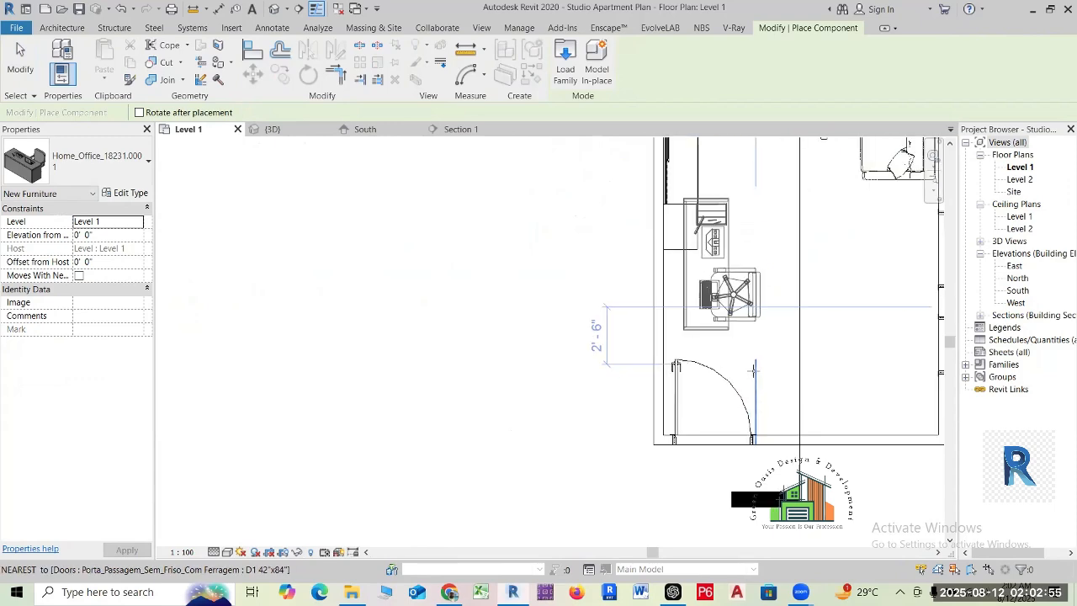
scroll(733, 390, "down", 2)
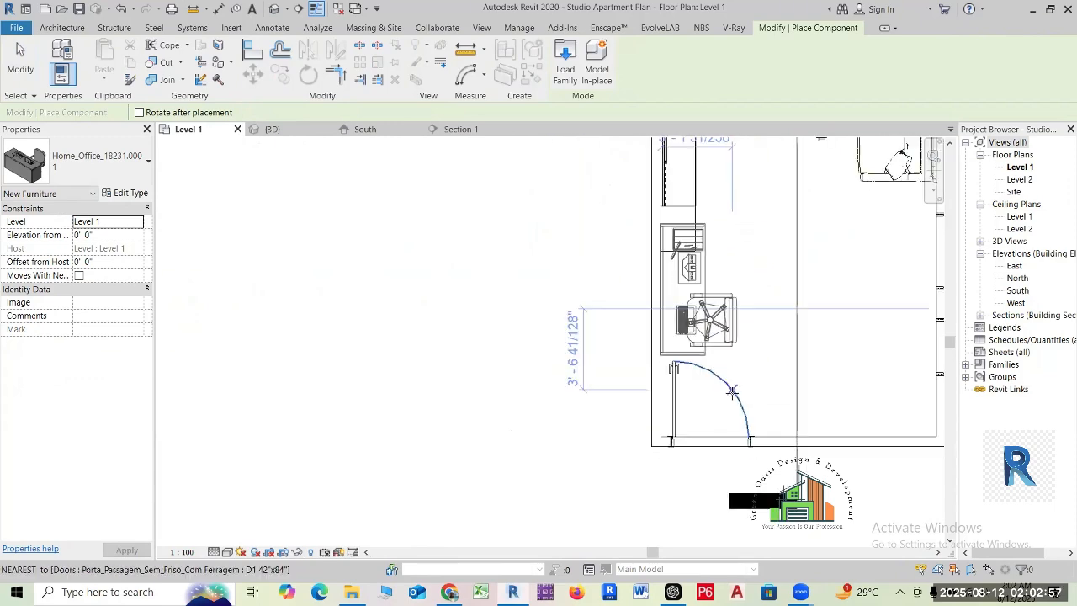
middle_click_drag(735, 399, 612, 479)
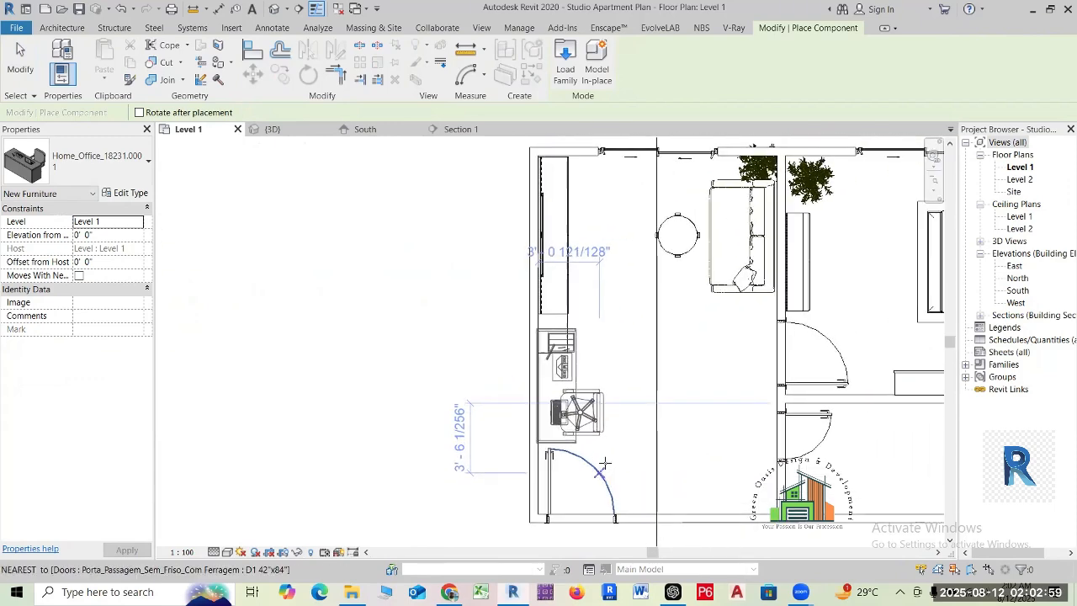
scroll(602, 476, "up", 2)
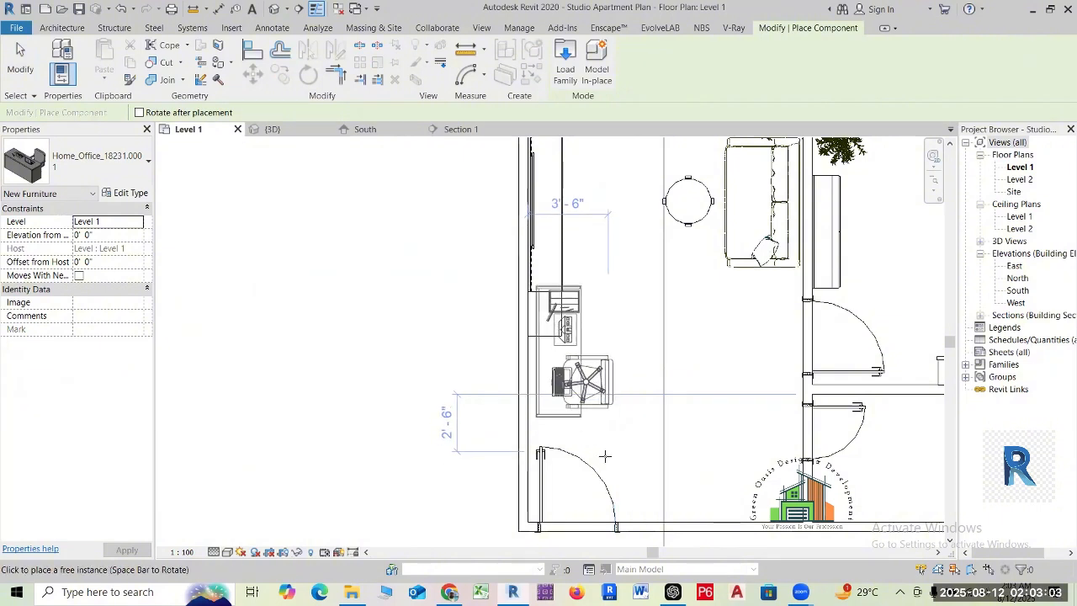
left_click(605, 456)
key("Escape")
key("Escape")
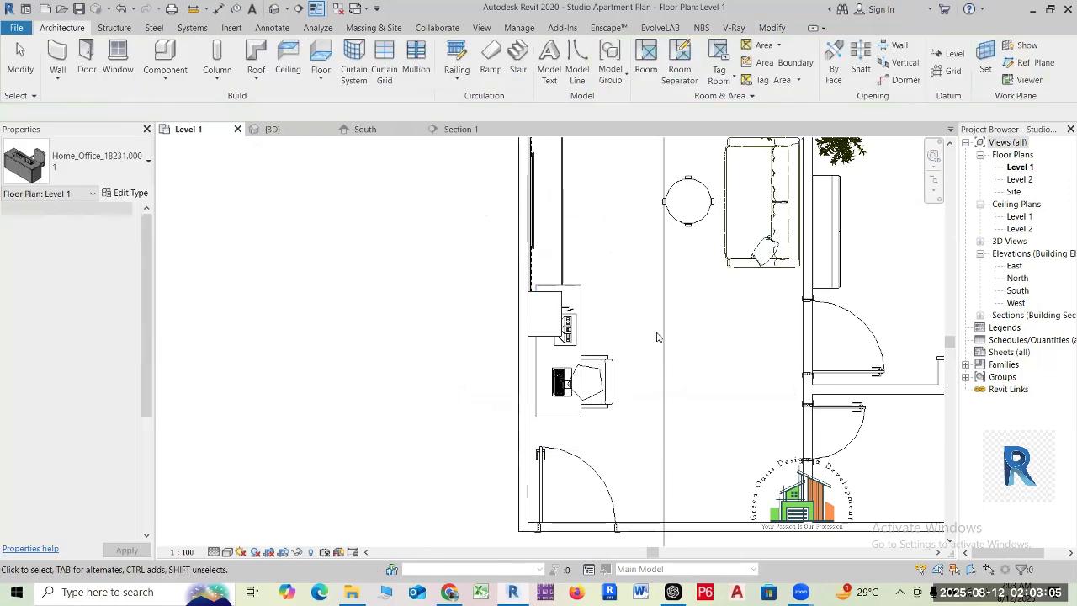
- Delete the White and Wood TV panel from the living area's wall
middle_click_drag(659, 336, 640, 486)
left_click(538, 359)
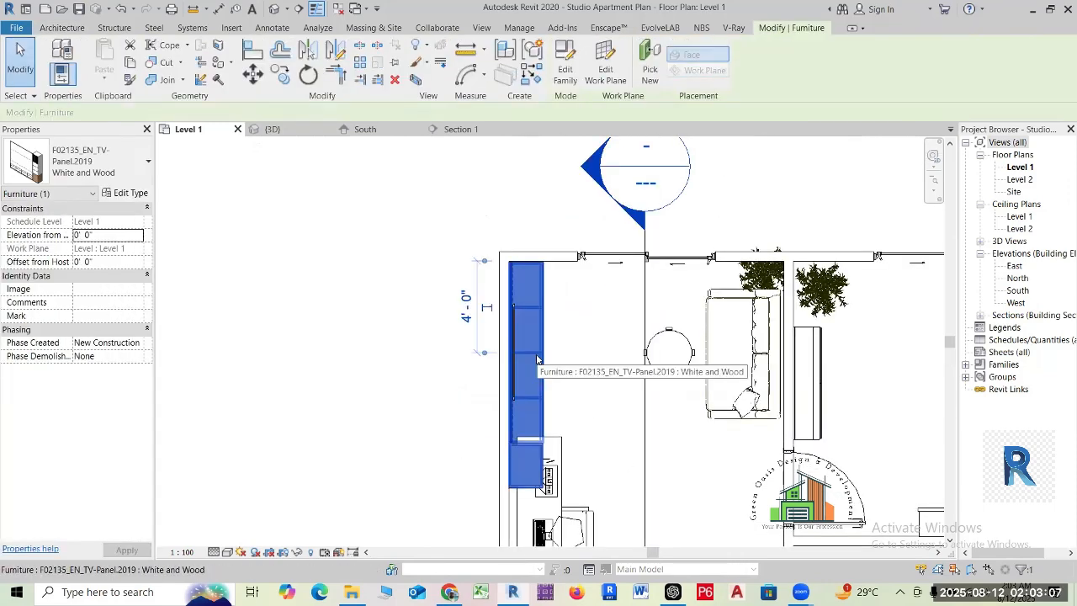
key("Delete")
scroll(513, 339, "down", 1)
scroll(698, 339, "up", 2)
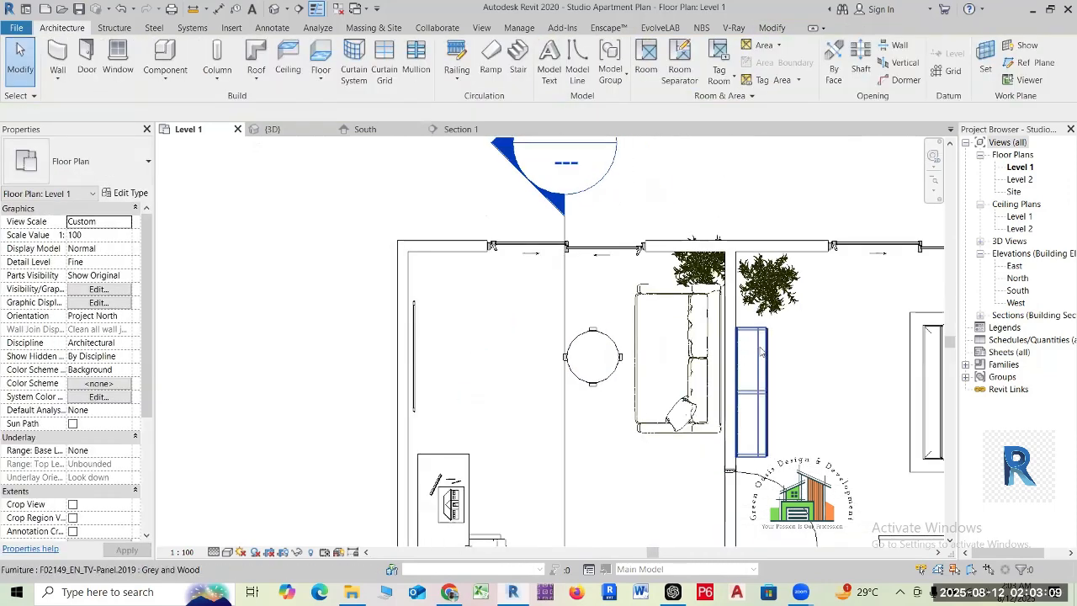
- Create a similar instance of the bedroom's Grey and Wood TV panel, rotate it, and place it on the work plane against the living area's outer wall
left_click(764, 353)
key("c")
key("s")
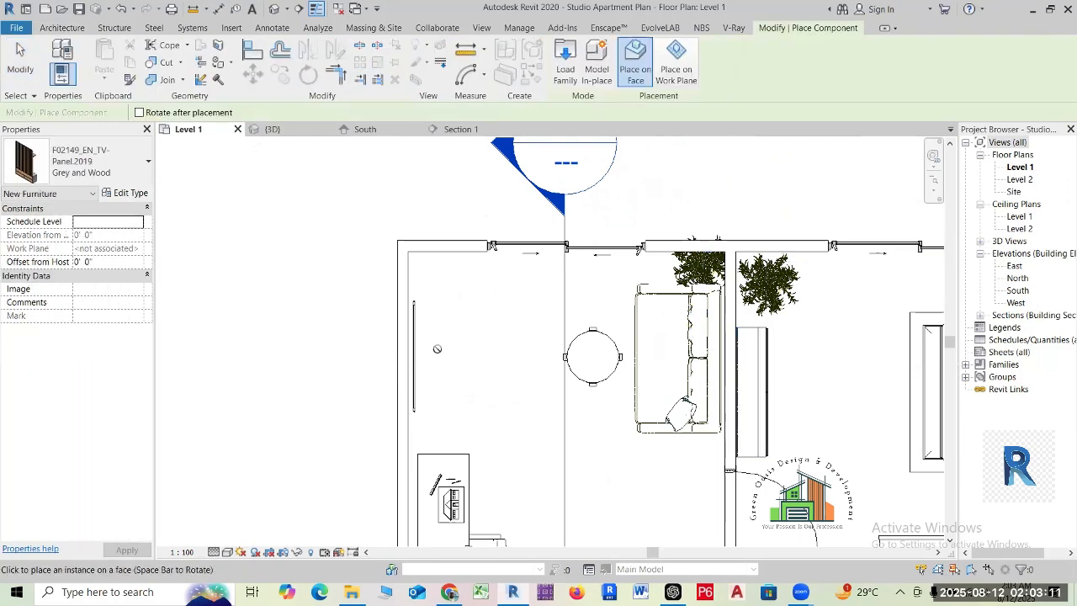
left_click(665, 71)
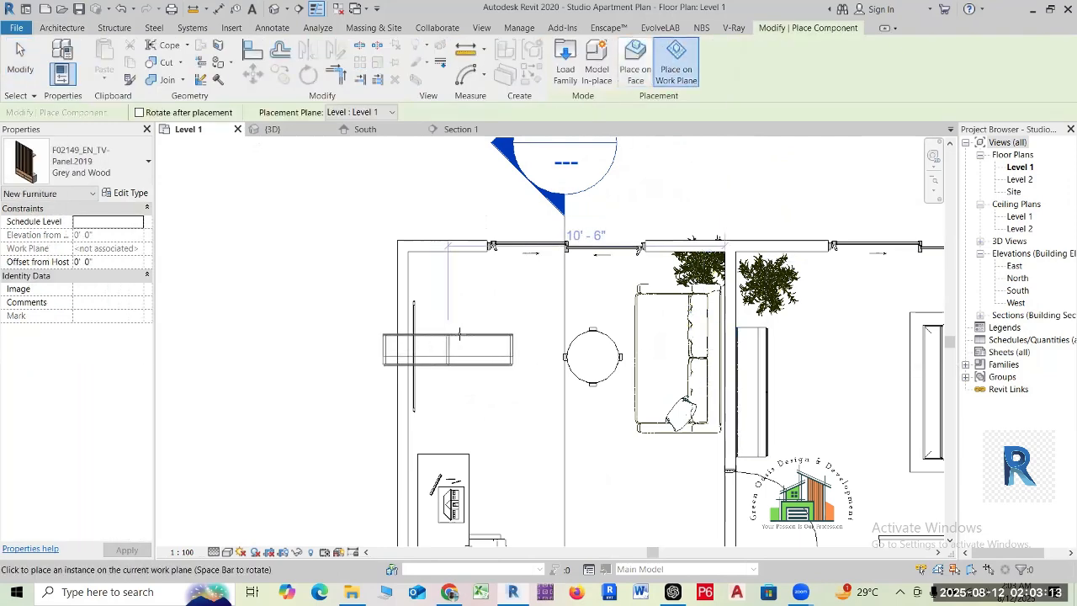
scroll(466, 337, "up", 1)
scroll(446, 336, "up", 1)
key("space")
scroll(379, 357, "up", 2)
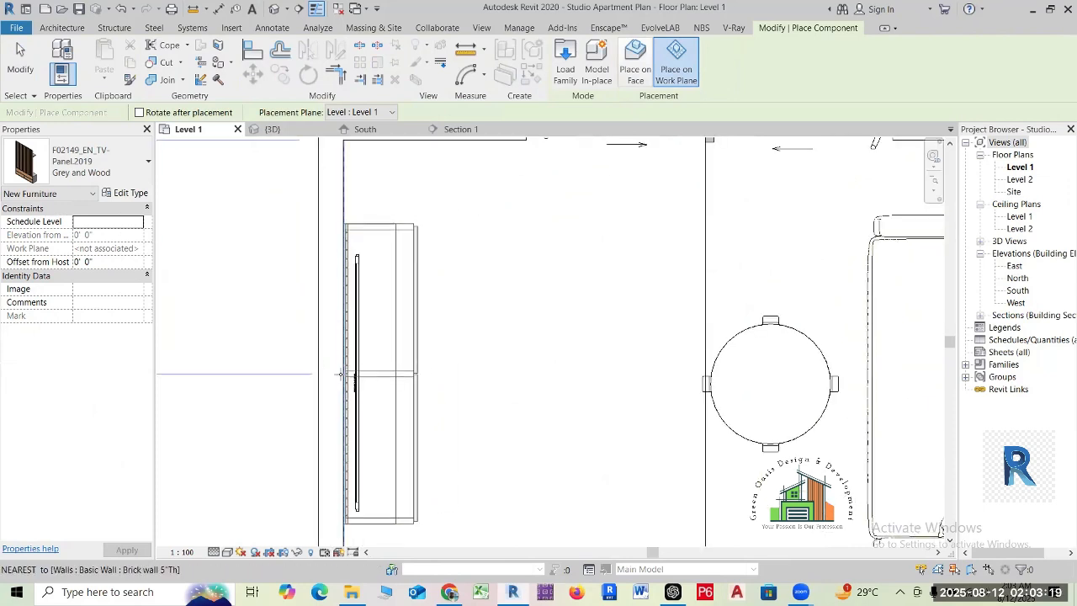
left_click(341, 374)
key("Escape")
key("Escape")
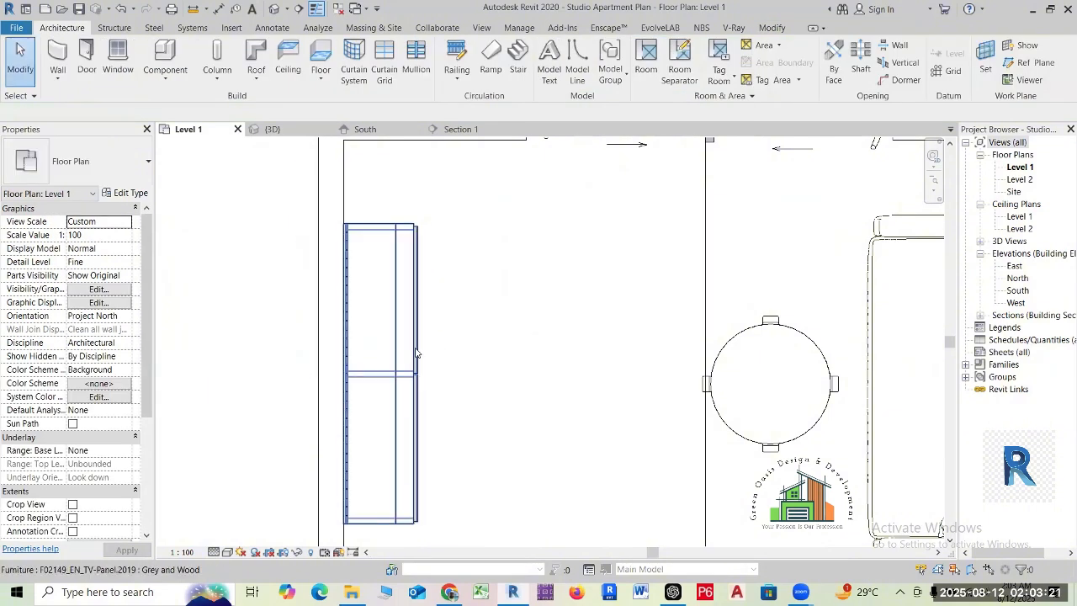
- In Section 1, select the Samsung TV and nudge it sideways toward the centre of the new slatted panel
scroll(439, 336, "down", 3)
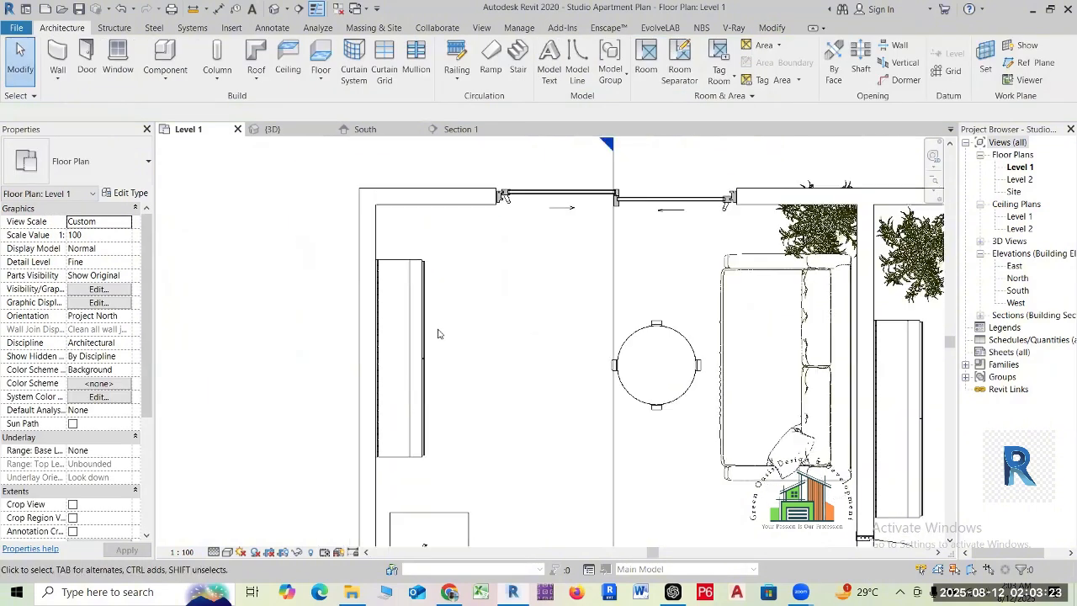
left_click(463, 130)
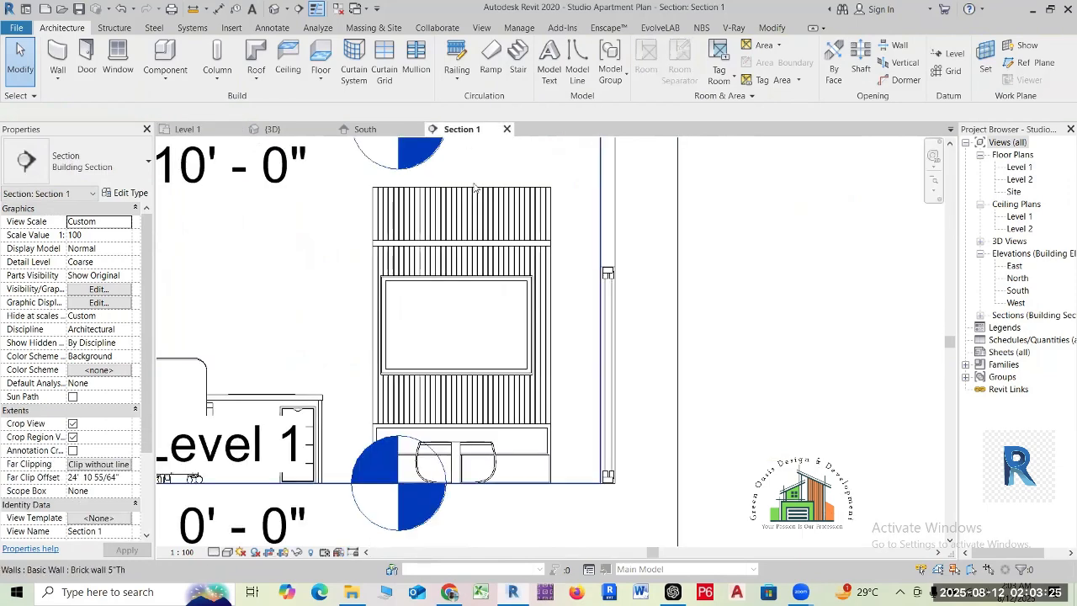
left_click(460, 347)
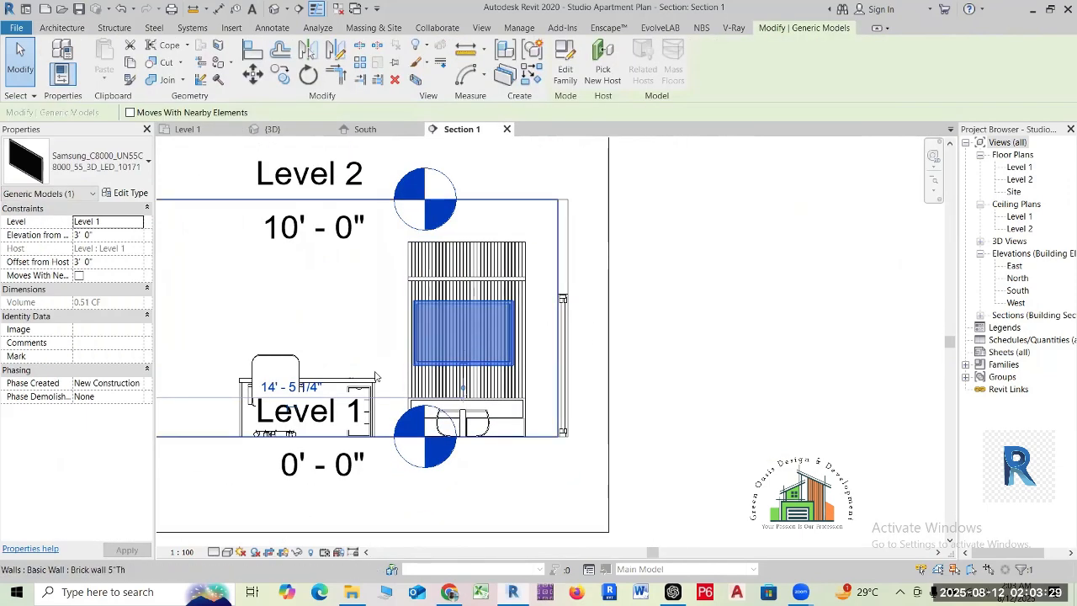
middle_click_drag(353, 263, 392, 284)
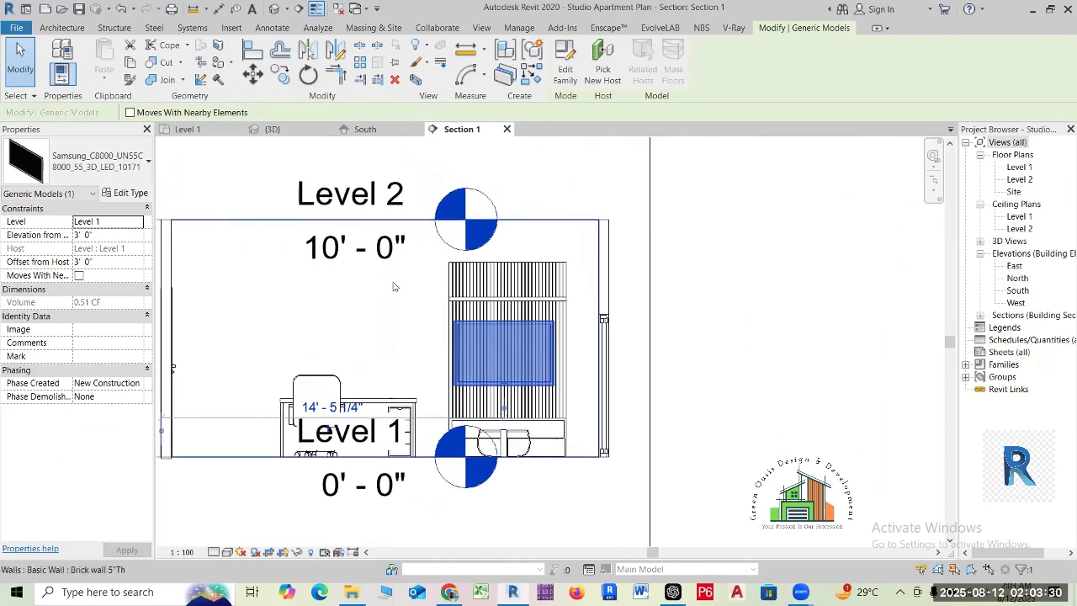
left_click(187, 130)
left_click(468, 298)
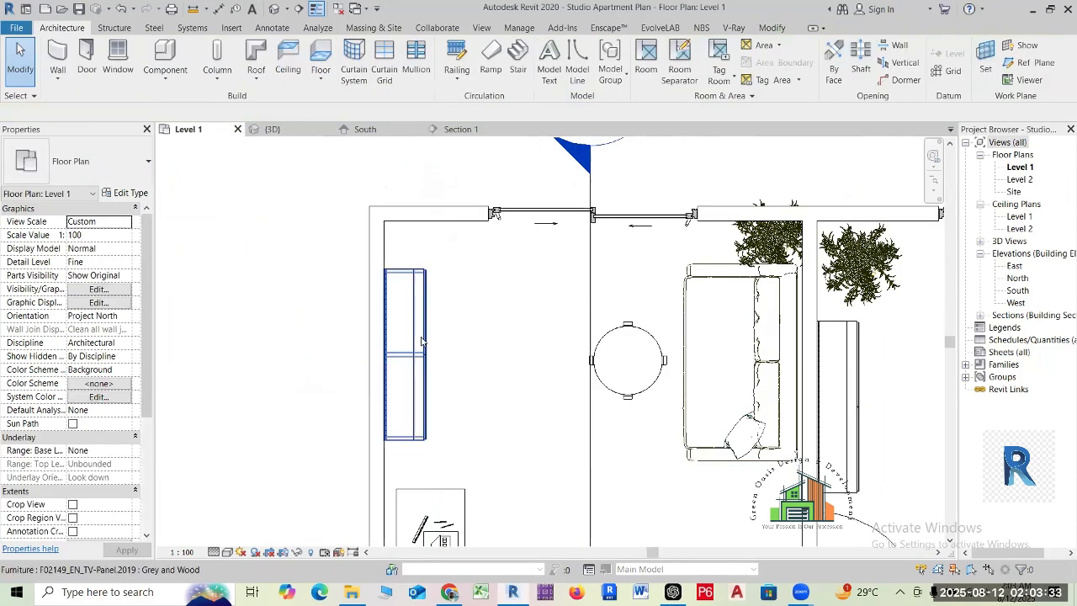
left_click_drag(325, 252, 473, 471)
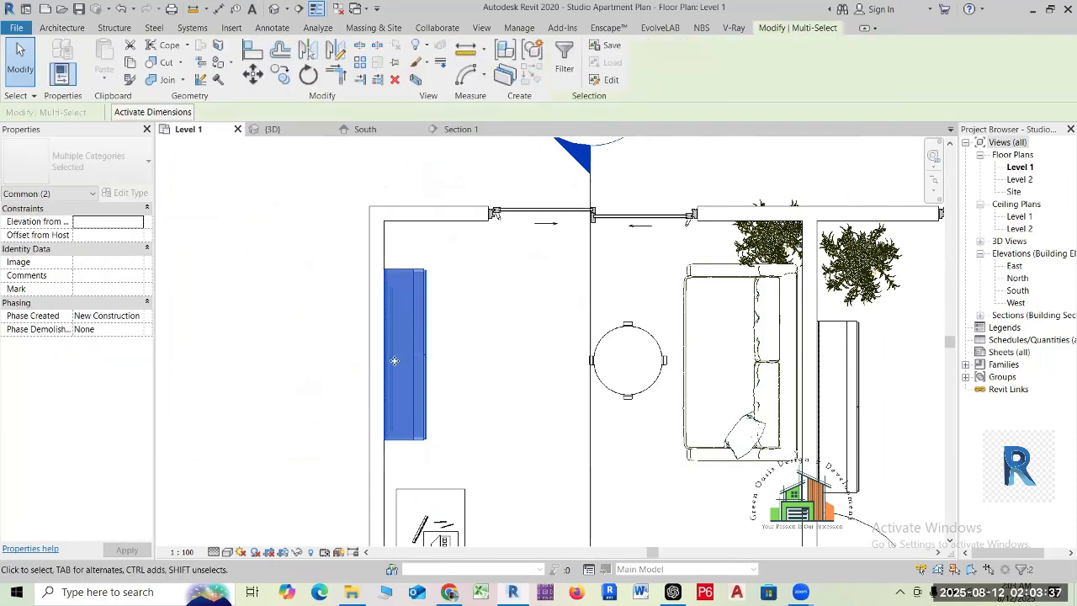
left_click(454, 129)
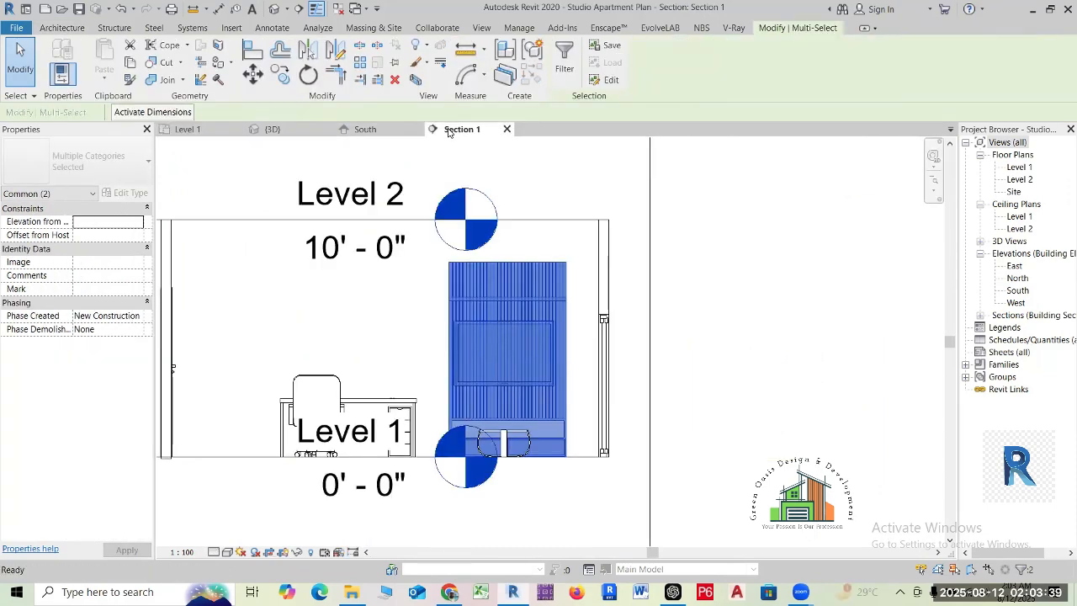
scroll(463, 289, "up", 3)
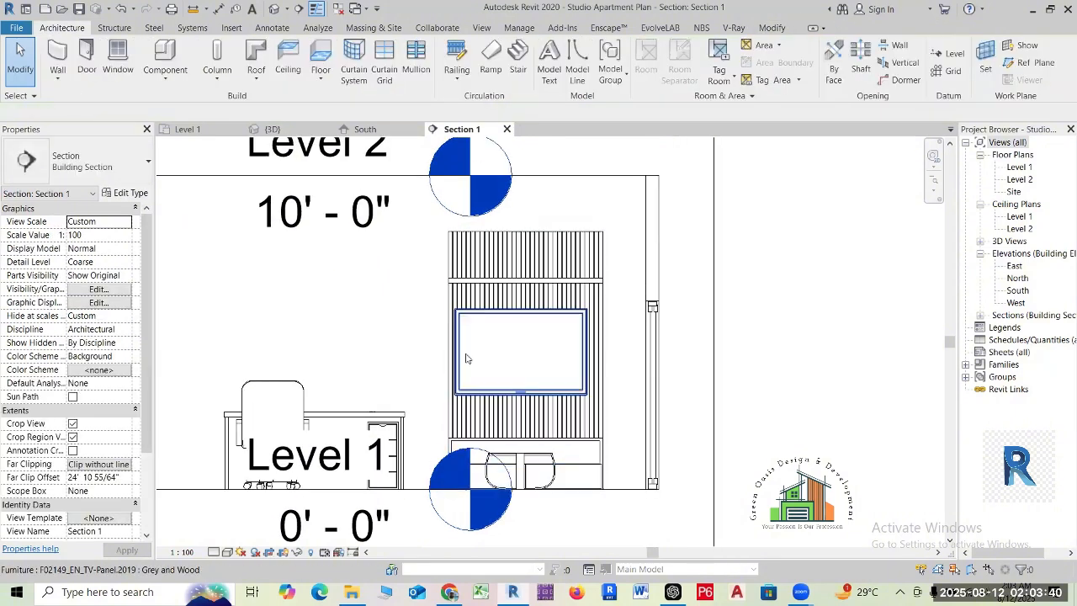
left_click(514, 340)
key("Right")
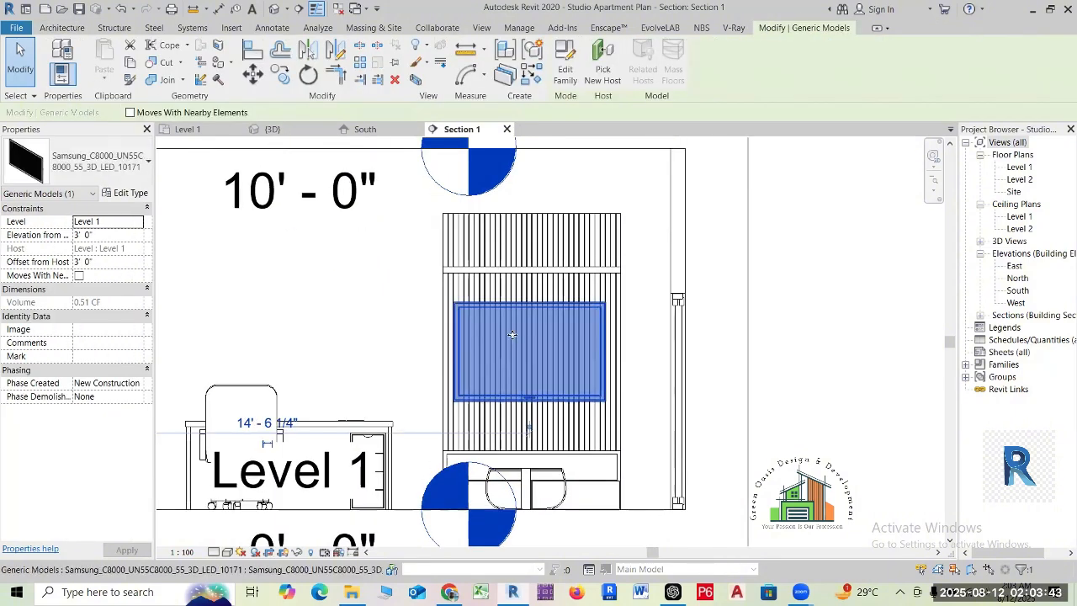
- Select the living area's Samsung TV in Section 1 and return to the Level 1 plan with it selected
left_click(187, 130)
left_click(468, 296)
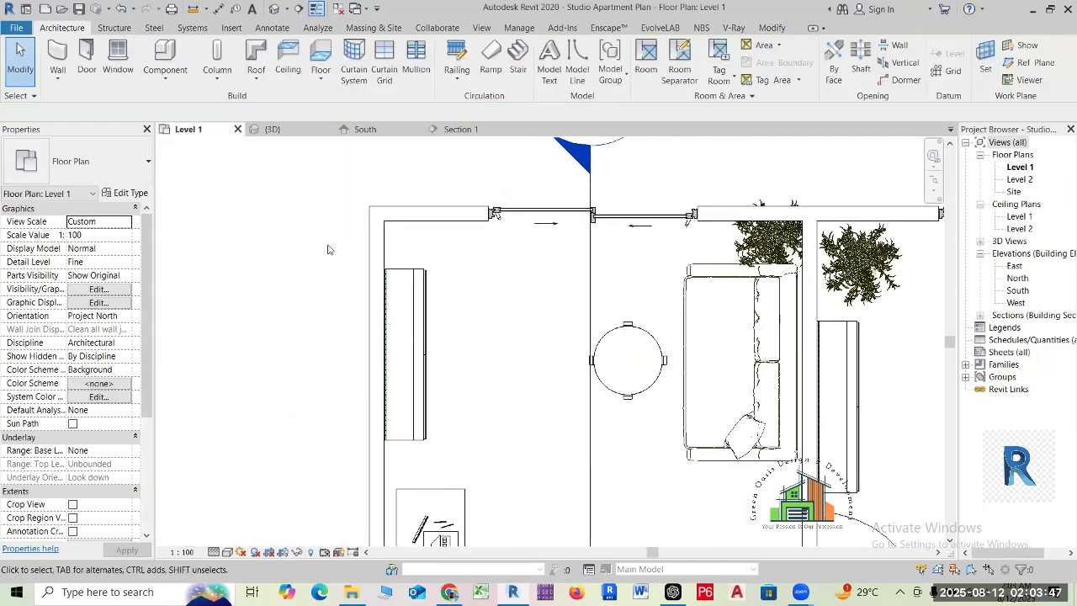
left_click_drag(326, 245, 484, 467)
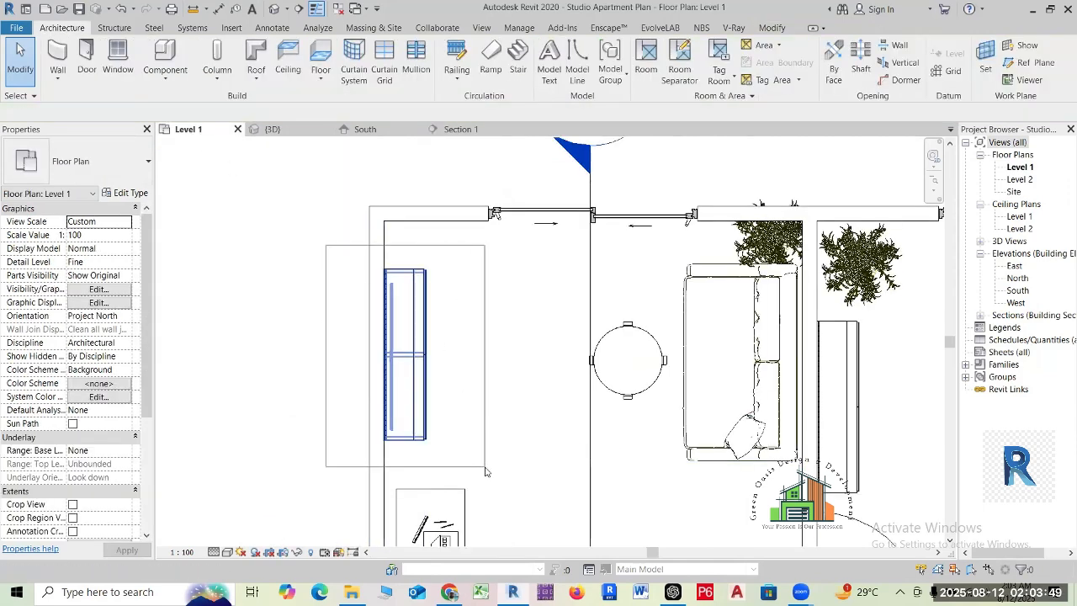
left_click(460, 129)
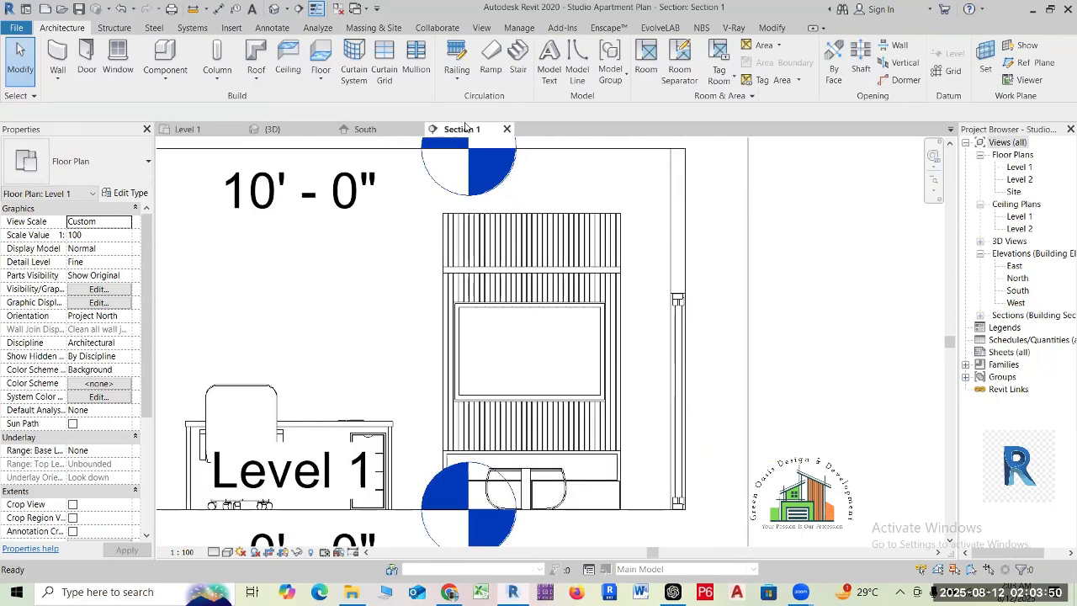
left_click(498, 321)
left_click(196, 131)
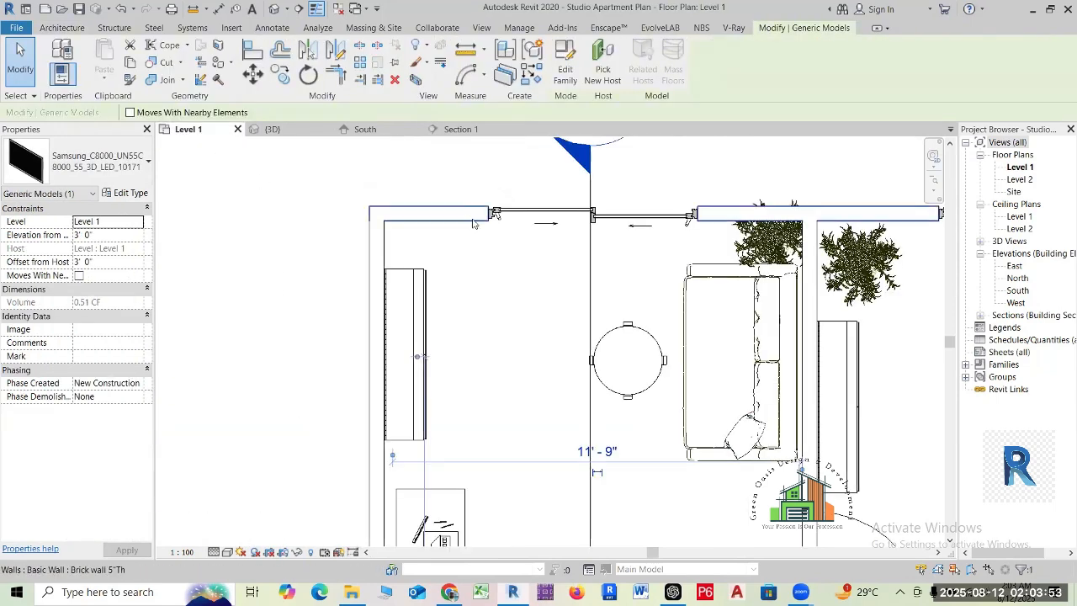
- Try to position the TV in plan by nudging it away from the wall across the panel and back toward the wall
key("Right")
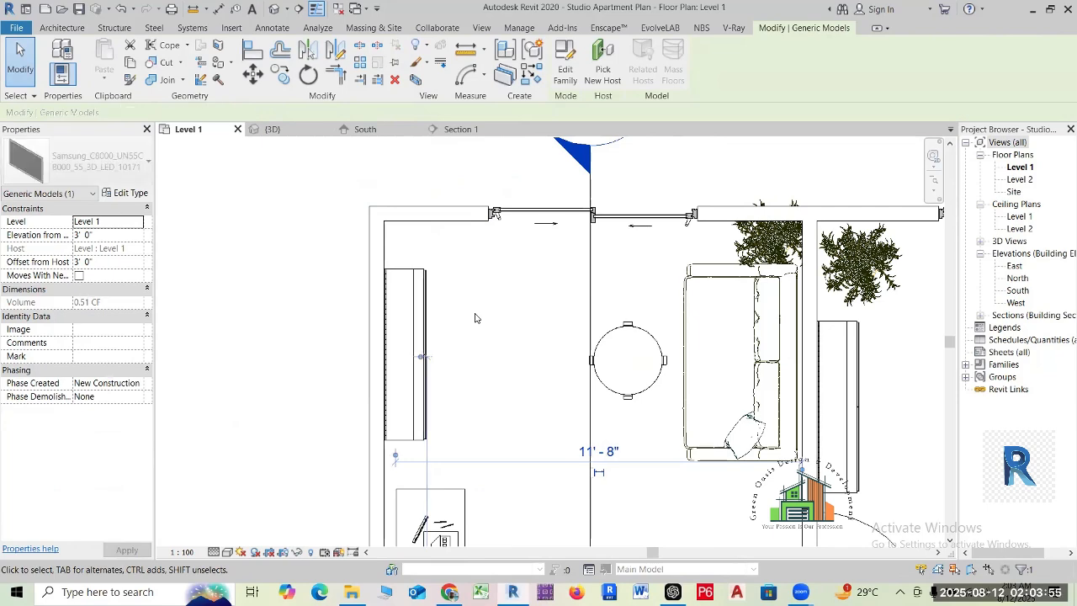
key("Right")
key("Right")
key("Right")
key("Right")
key("Right")
key("Right")
key("Right")
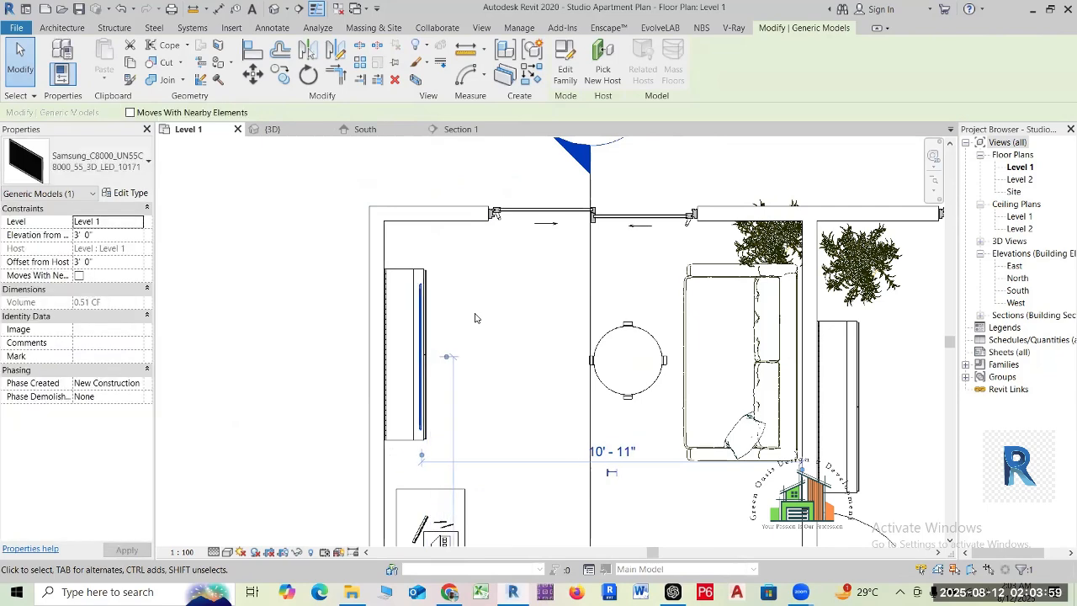
key("Left")
key("Left")
key("Left")
key("Left")
key("Left")
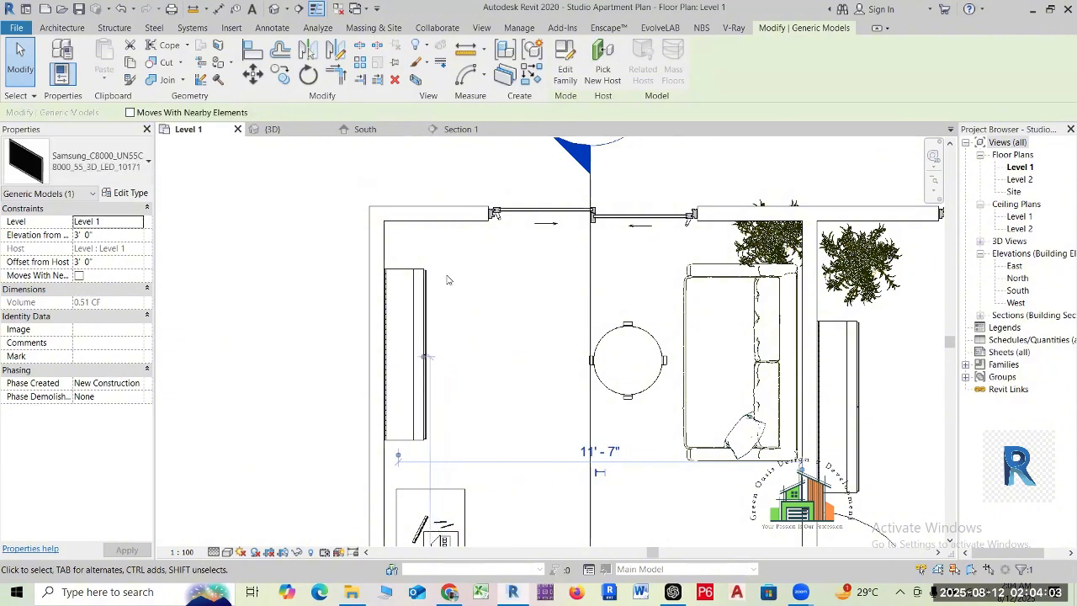
- Set the Level 1 plan's visual style to Wireframe and move the TV closer to the panel's slatted back
left_click(228, 552)
left_click(252, 464)
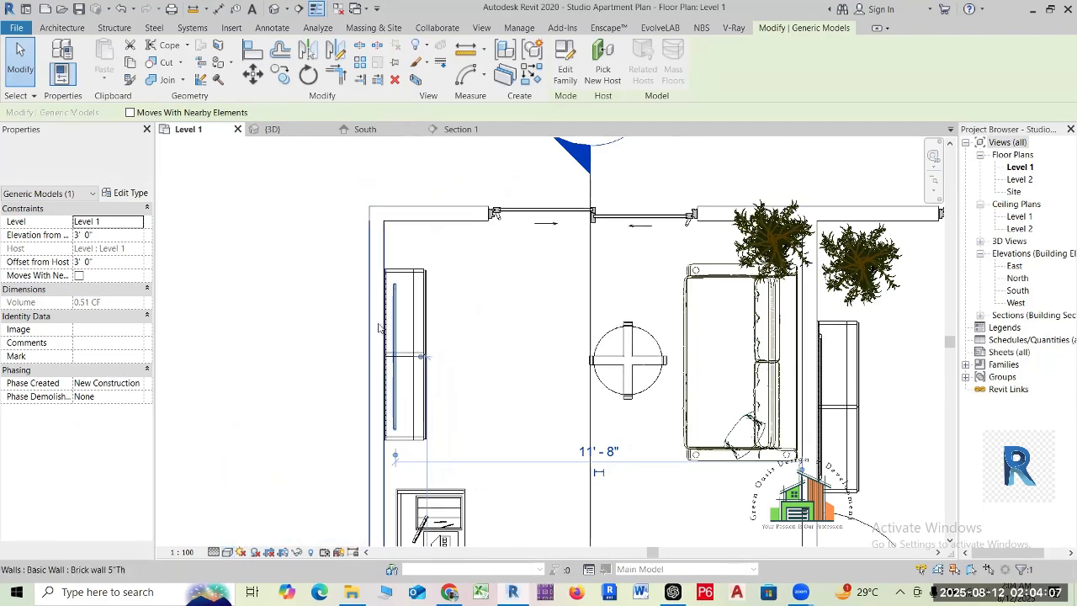
scroll(380, 328, "up", 2)
left_click(350, 323)
scroll(387, 324, "up", 1)
left_click(404, 323)
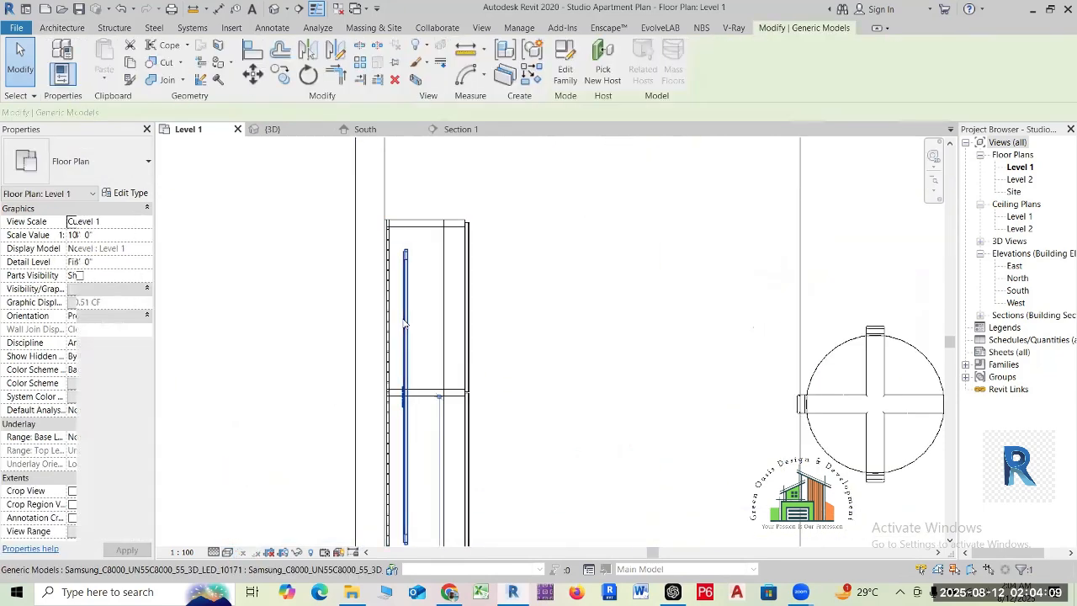
left_click_drag(404, 322, 395, 321)
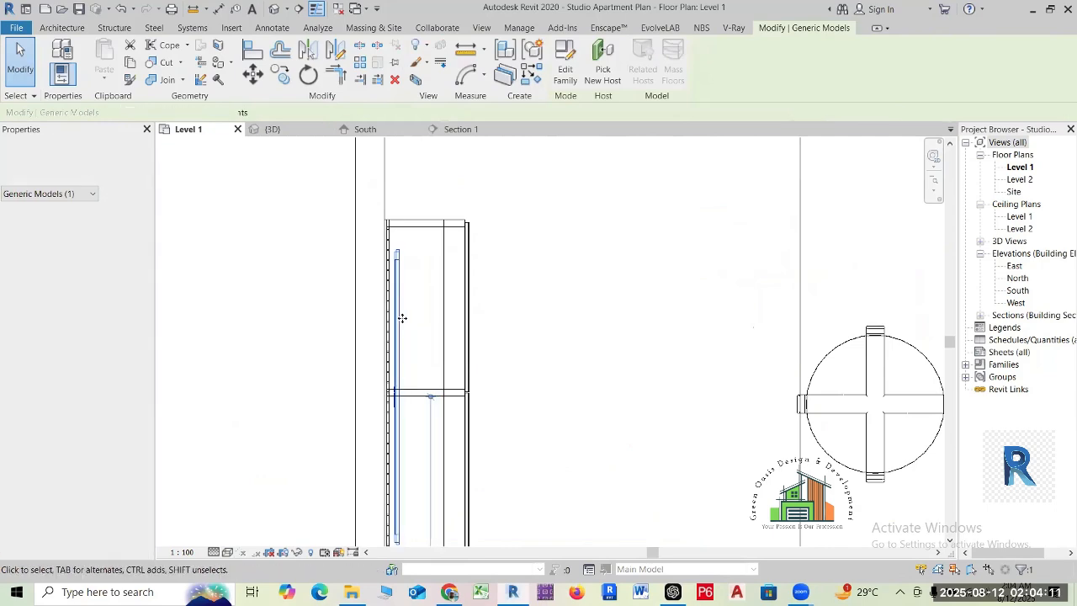
left_click(318, 338)
- Examine the TV and its panel in the plan and the 3D view, and return to Level 1
scroll(410, 284, "down", 3)
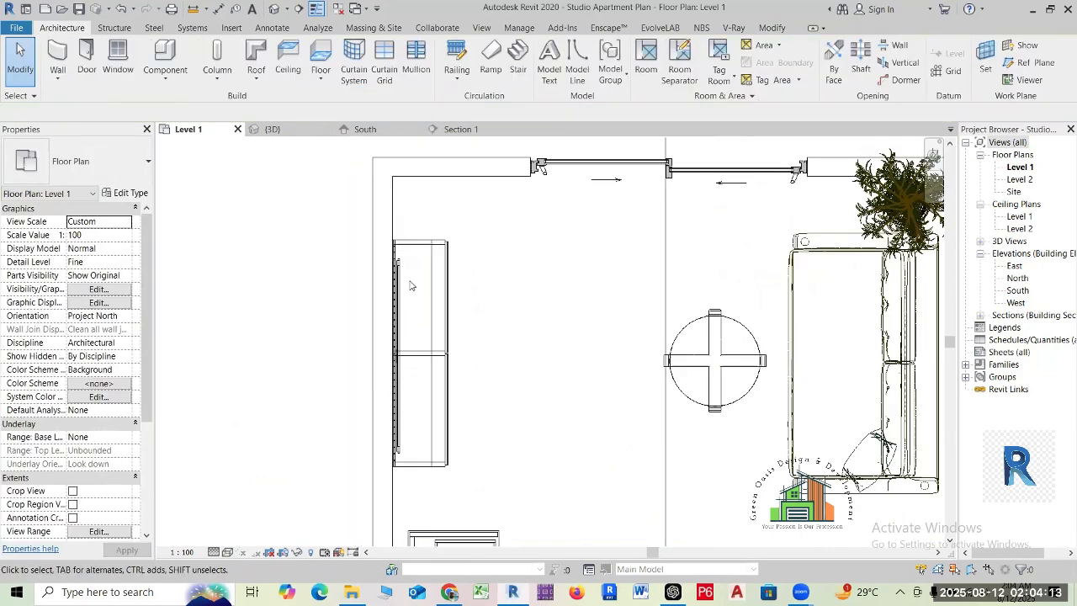
scroll(472, 286, "up", 4)
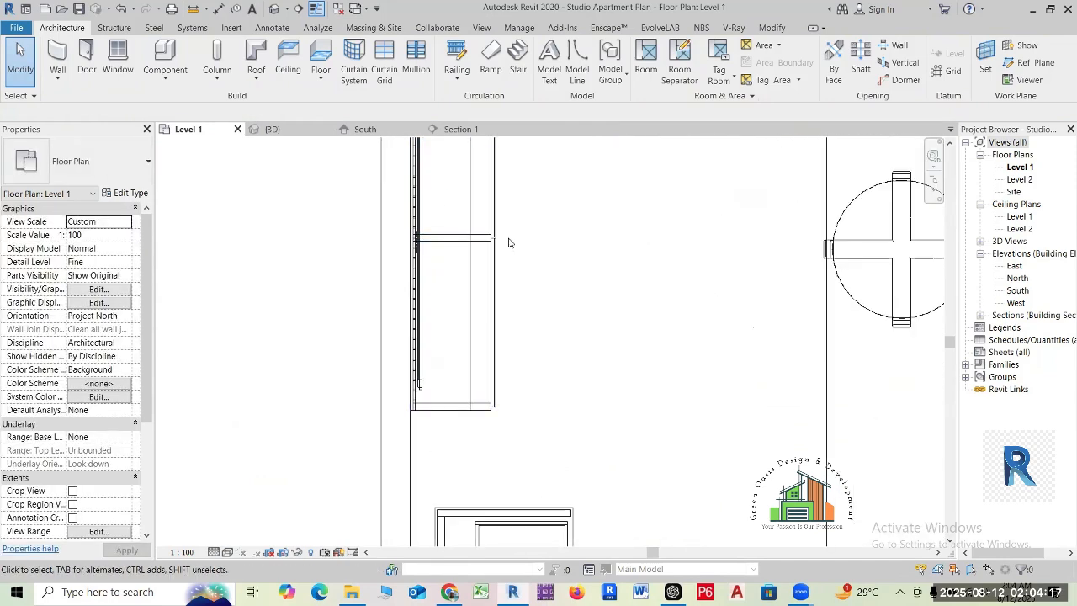
left_click(275, 128)
scroll(357, 316, "up", 4)
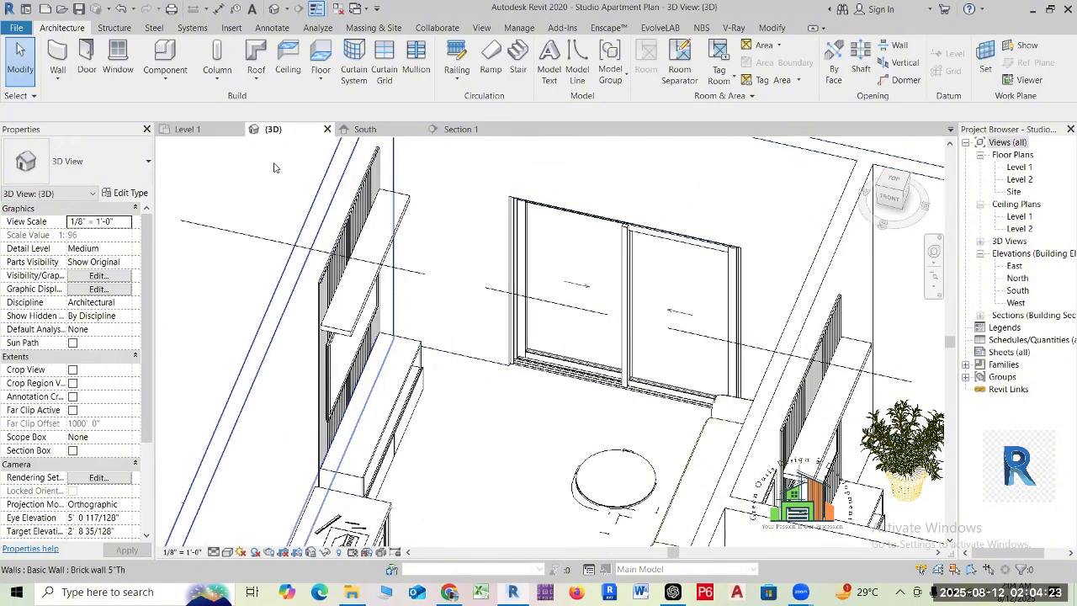
left_click(210, 132)
scroll(589, 333, "down", 2)
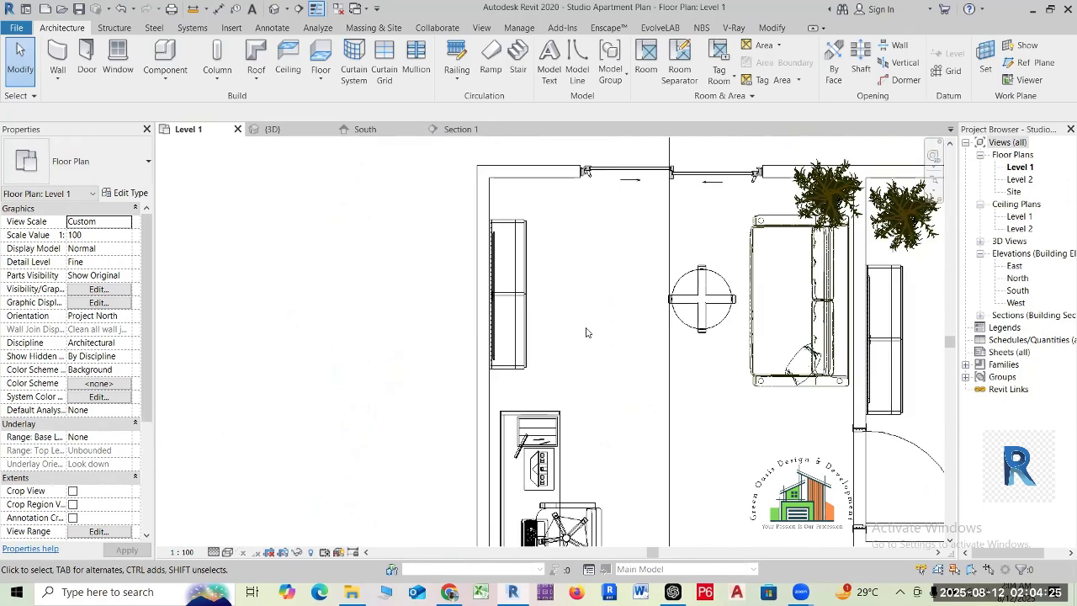
middle_click_drag(589, 332, 493, 326)
scroll(493, 325, "down", 1)
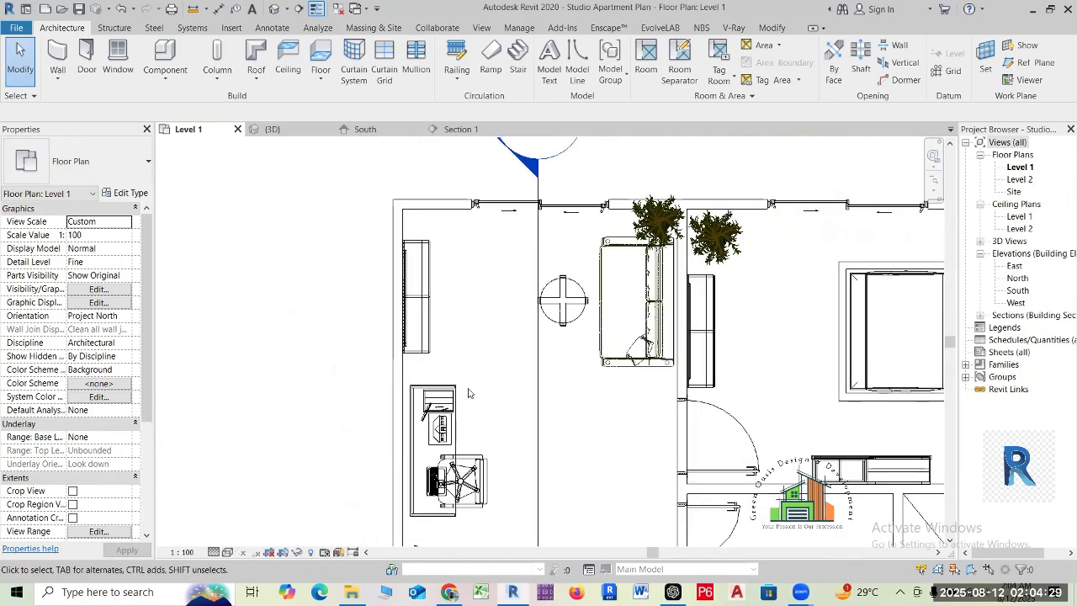
- Move the home office desk against the living area's outer wall, directly beside the TV panel
left_click(454, 397)
scroll(446, 396, "up", 1)
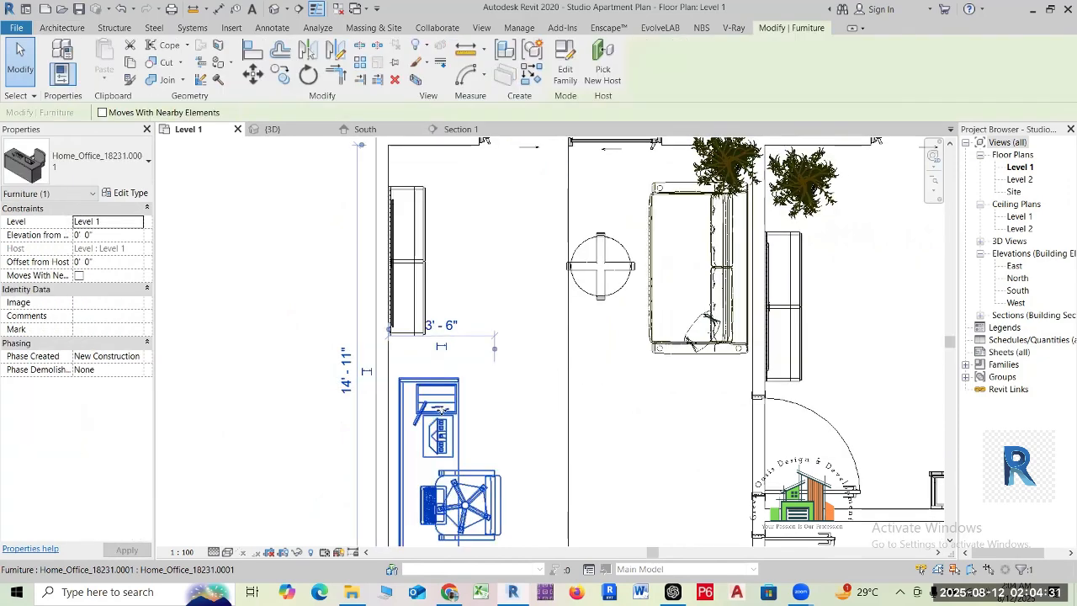
left_click_drag(446, 395, 434, 370)
left_click(512, 377)
scroll(496, 374, "down", 3)
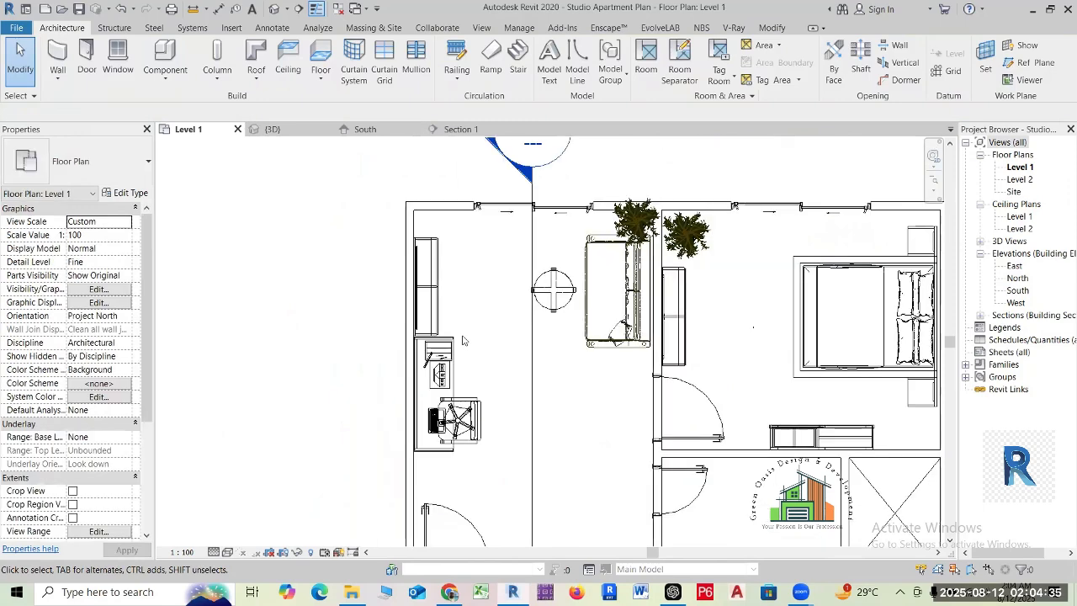
- Align the centre of the living area's TV panel with the centreline of the sofa
scroll(486, 423, "up", 2)
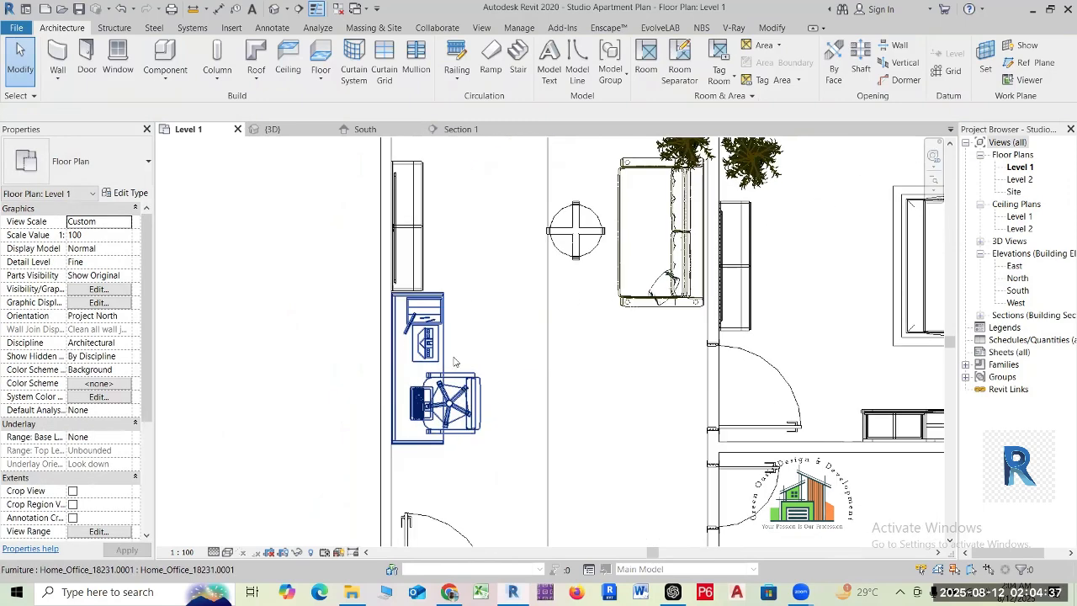
middle_click_drag(487, 306, 458, 368)
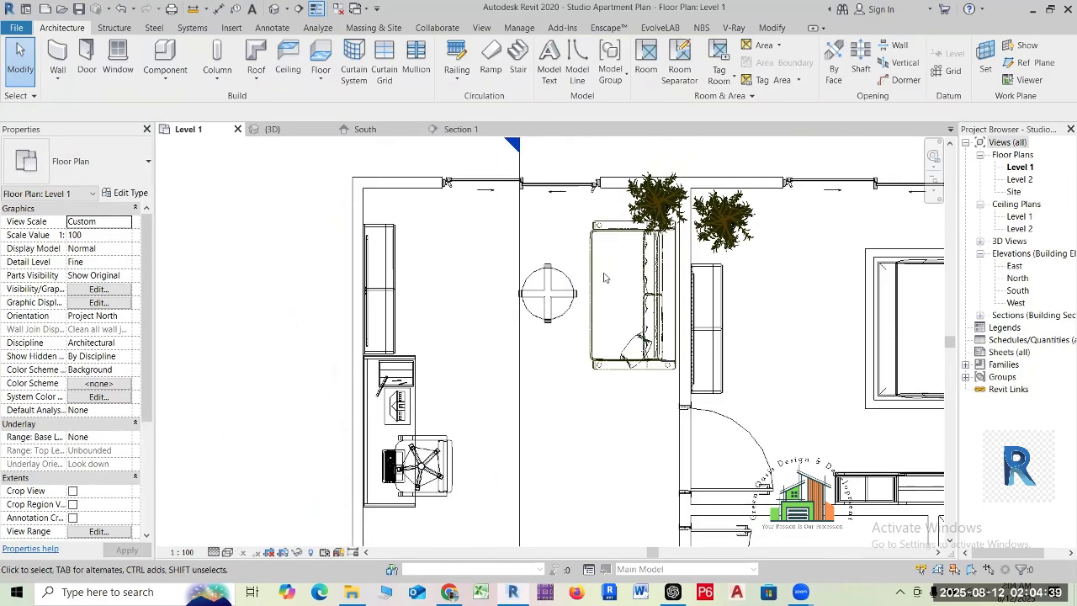
key("l")
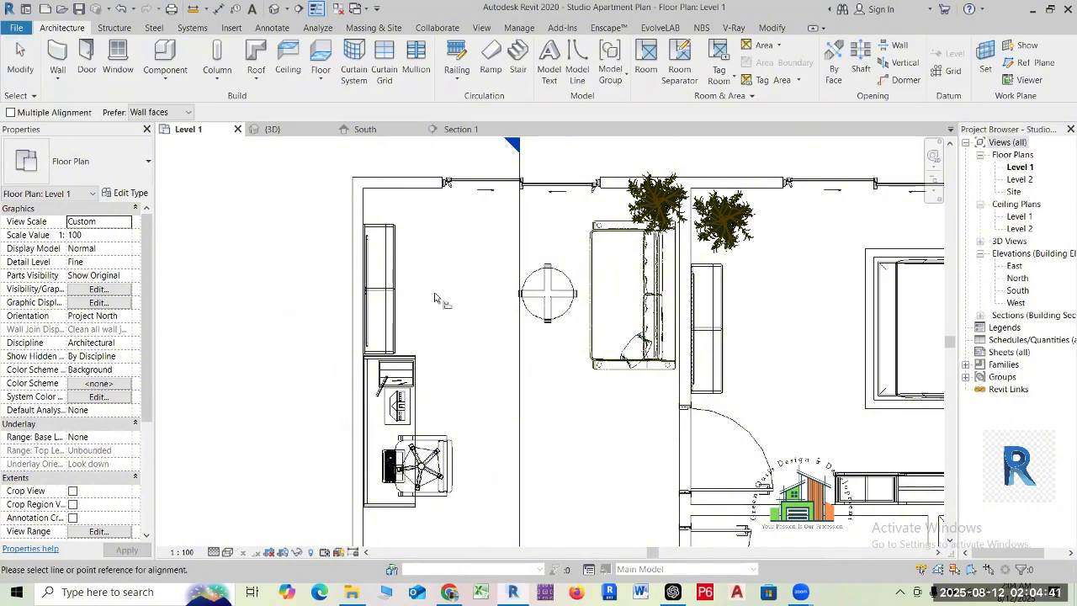
left_click(621, 295)
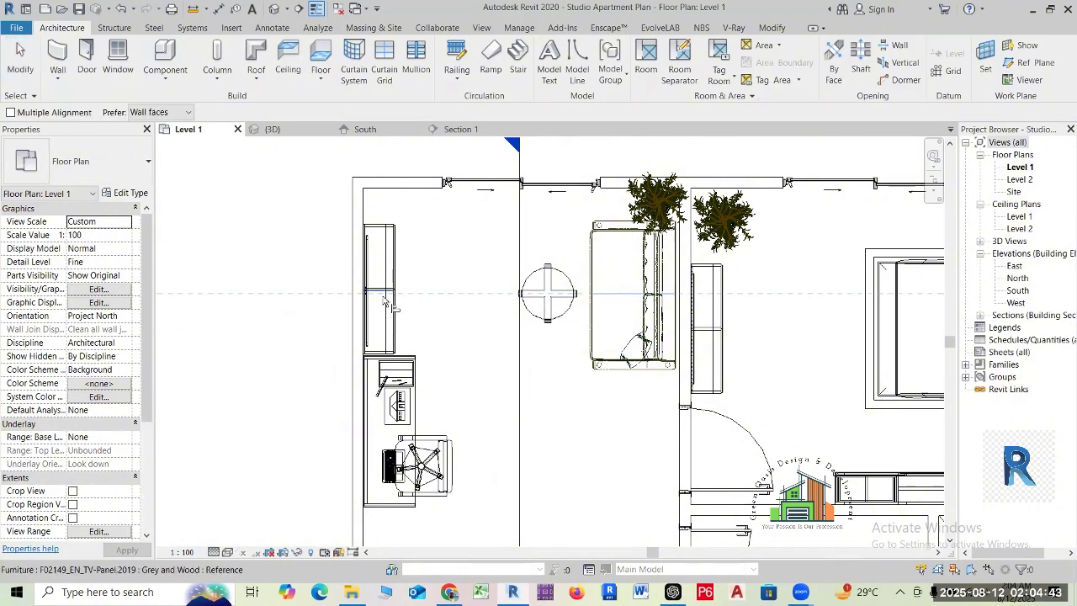
scroll(381, 300, "up", 3)
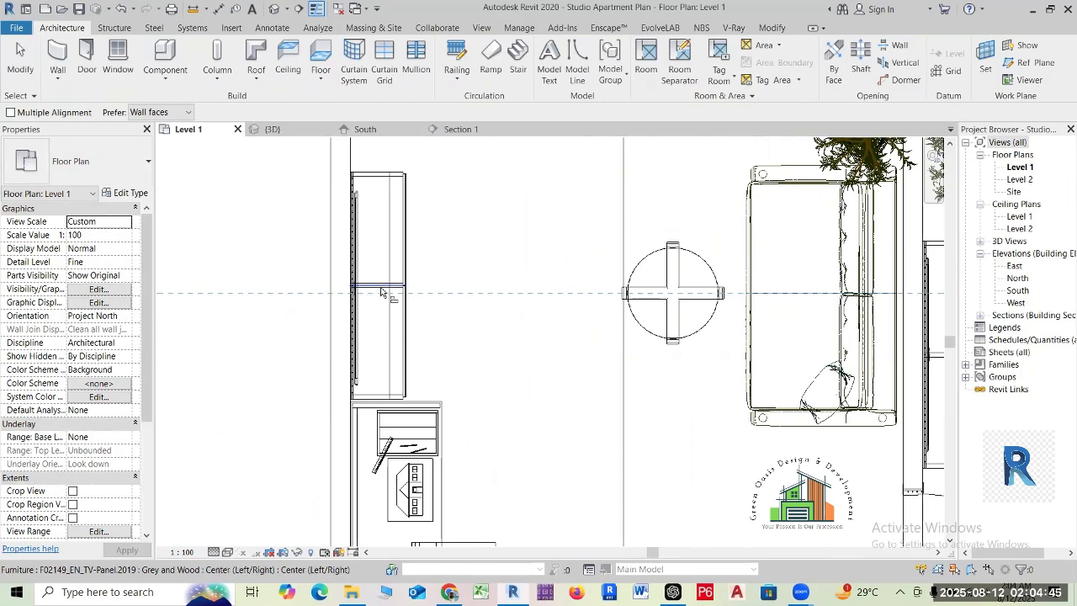
left_click(381, 291)
key("Escape")
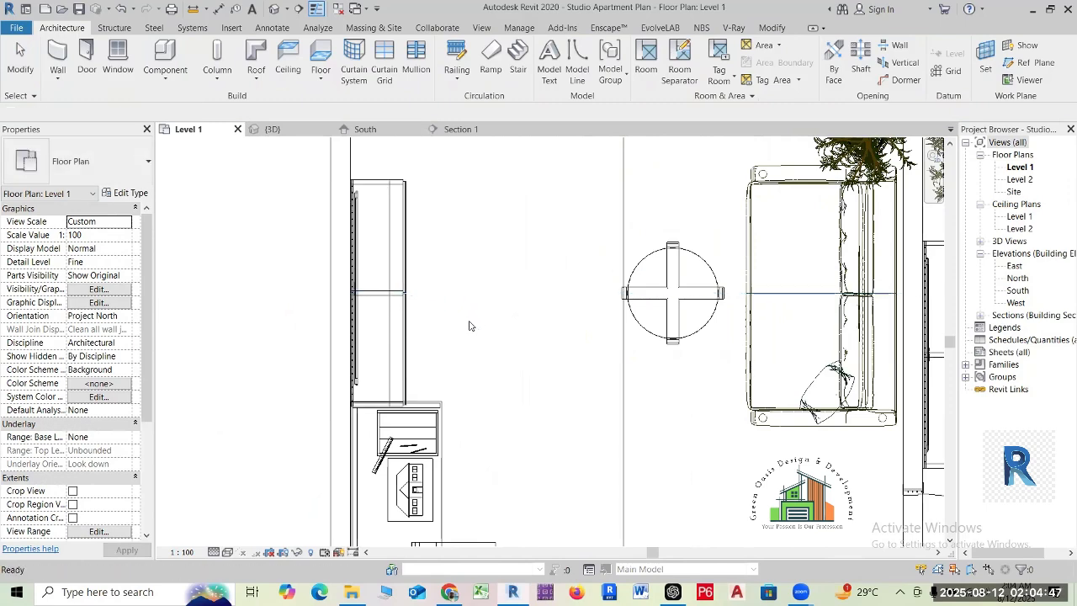
- Nudge the home office desk slightly away from the TV panel, along the outer wall
scroll(471, 324, "down", 1)
left_click(437, 402)
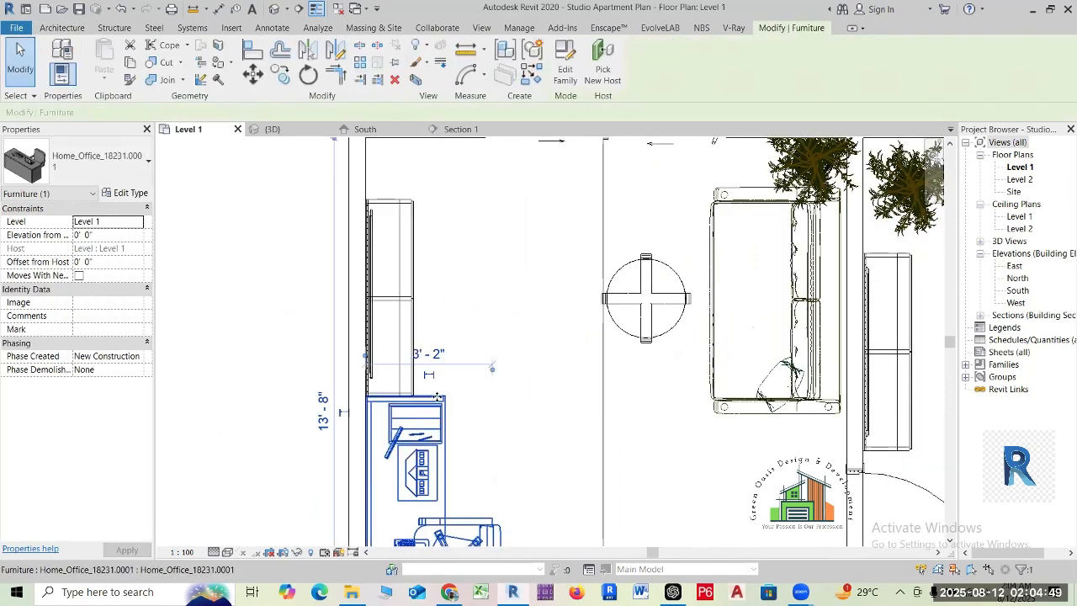
key("Down")
scroll(500, 328, "down", 2)
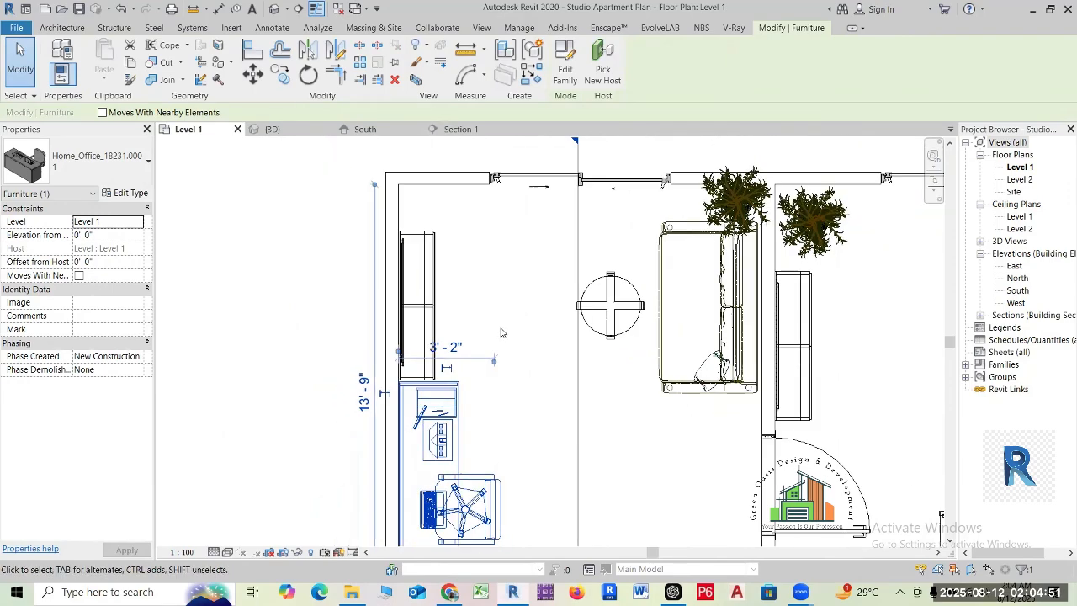
left_click(522, 399)
scroll(523, 400, "down", 2)
middle_click_drag(522, 400, 486, 330)
scroll(479, 325, "up", 1)
scroll(480, 325, "down", 2)
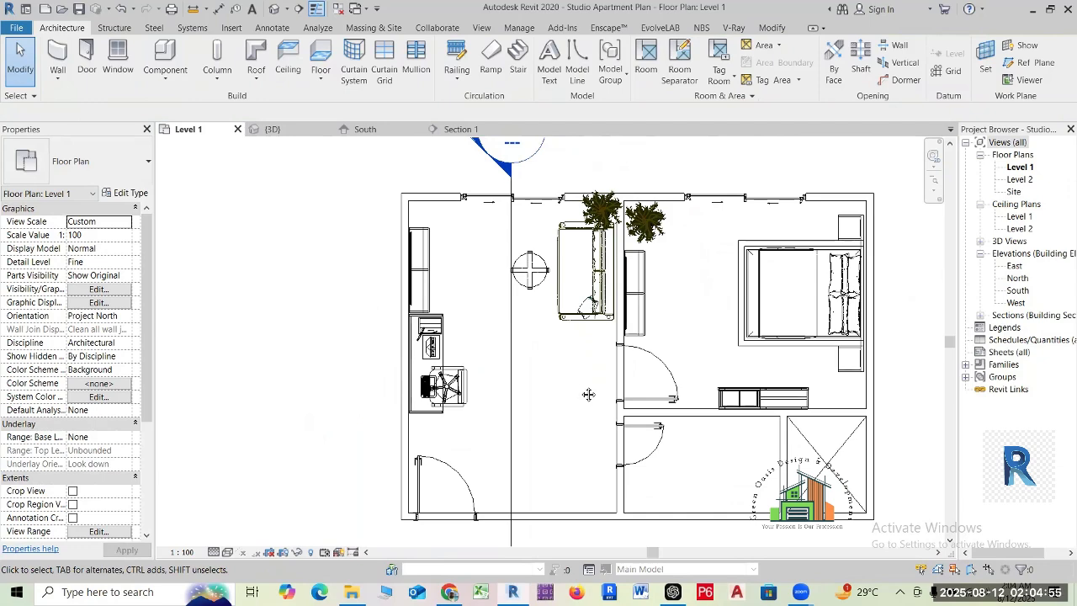
middle_click_drag(588, 394, 542, 356)
scroll(499, 370, "up", 1)
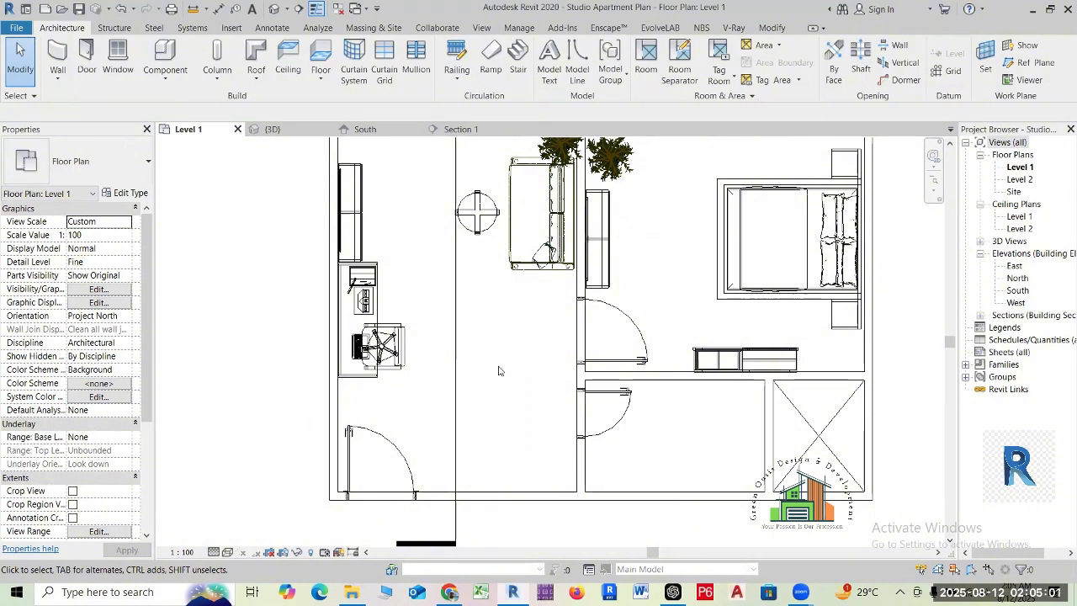
scroll(499, 370, "down", 3)
scroll(272, 377, "up", 2)
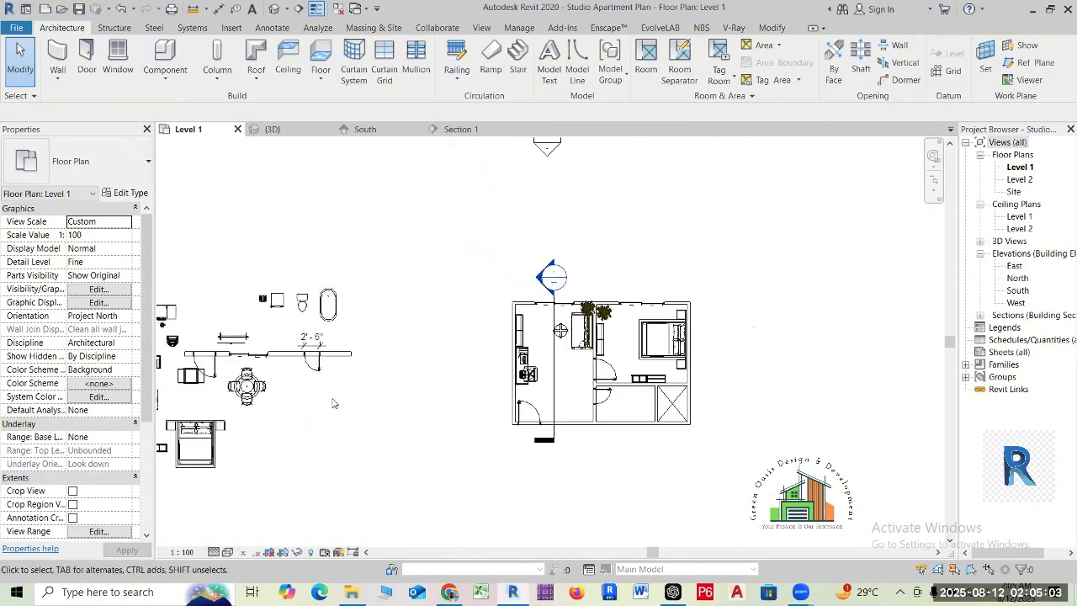
left_click(236, 391)
key("c")
key("s")
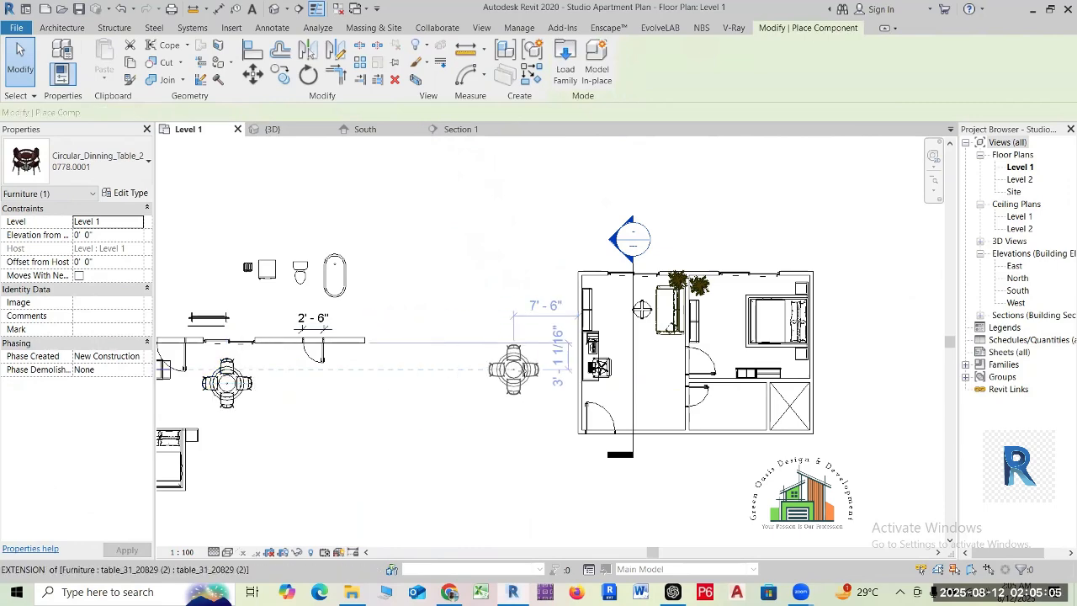
scroll(644, 369, "up", 4)
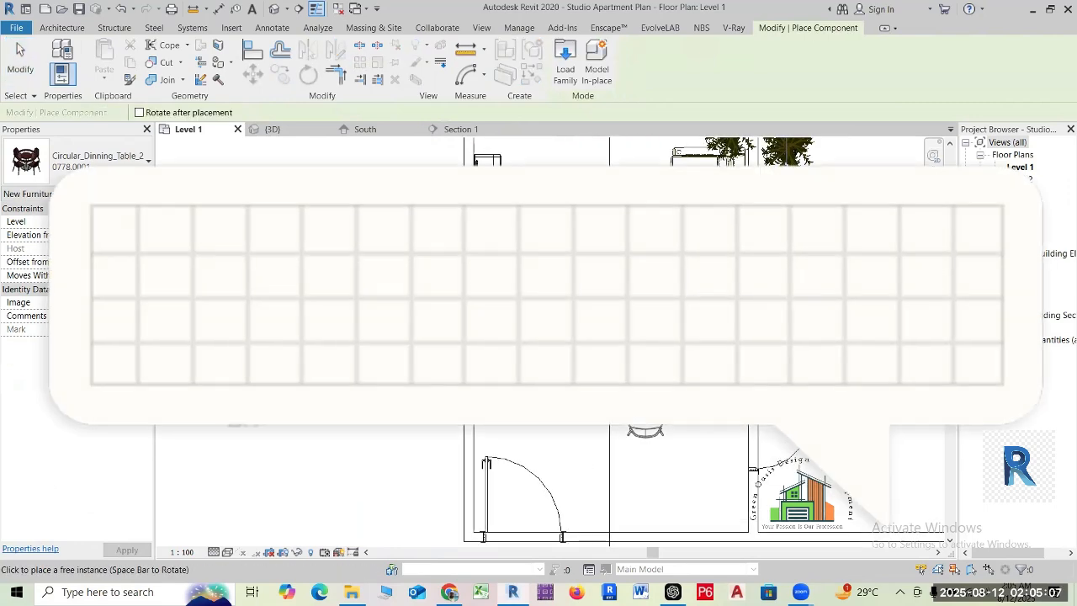
scroll(643, 368, "up", 1)
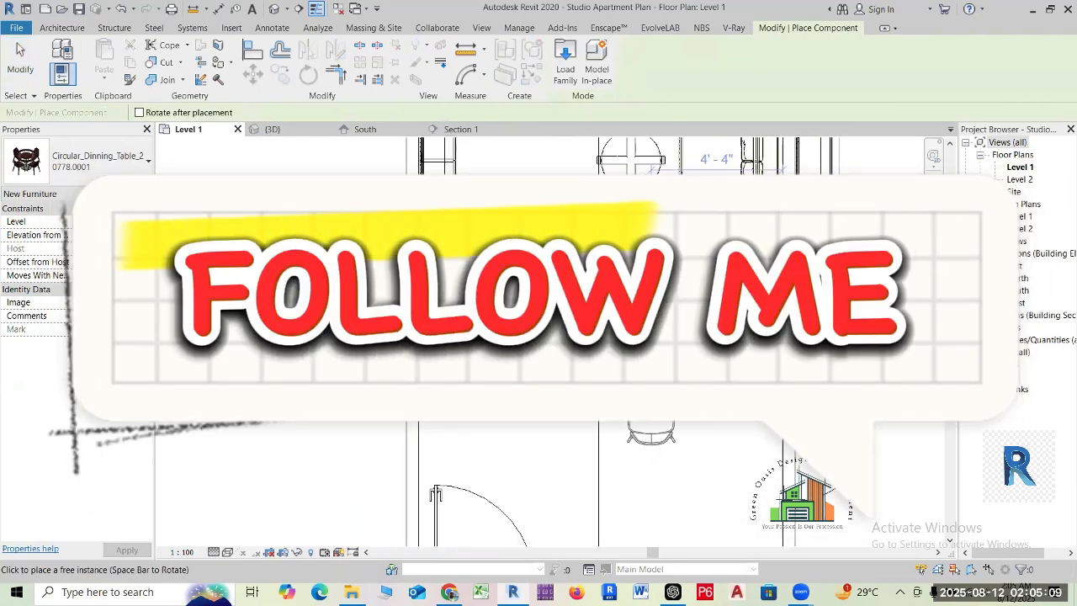
scroll(635, 375, "down", 3)
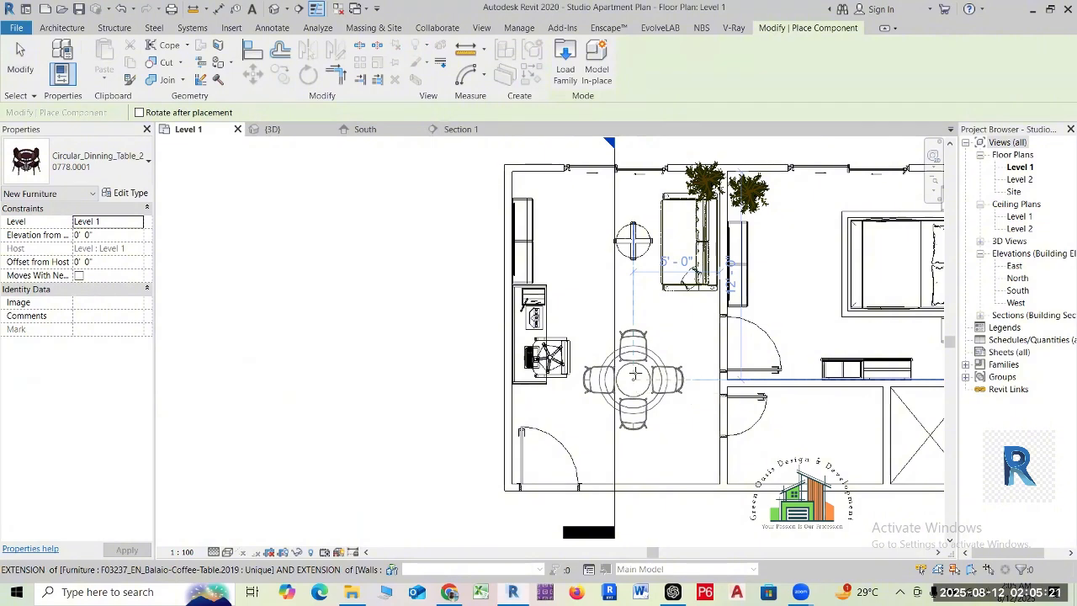
key("Escape")
key("Escape")
- Compare the loose furniture samples beside the apartment with the free floor space in the living area
scroll(640, 376, "down", 3)
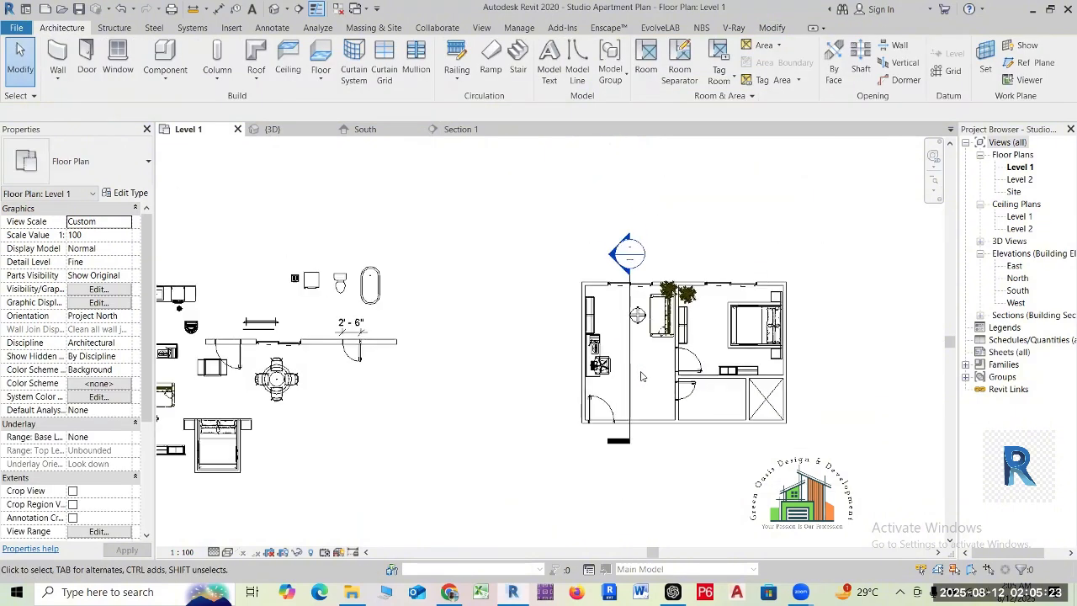
scroll(527, 374, "down", 1)
scroll(297, 412, "down", 1)
middle_click_drag(400, 427, 526, 417)
scroll(346, 383, "up", 2)
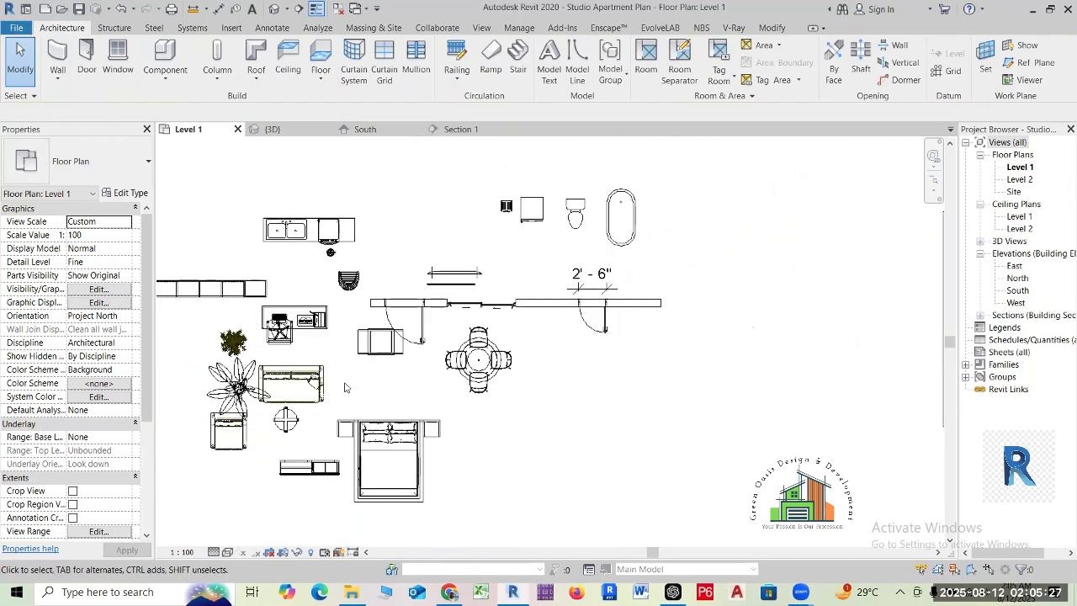
scroll(546, 224, "up", 1)
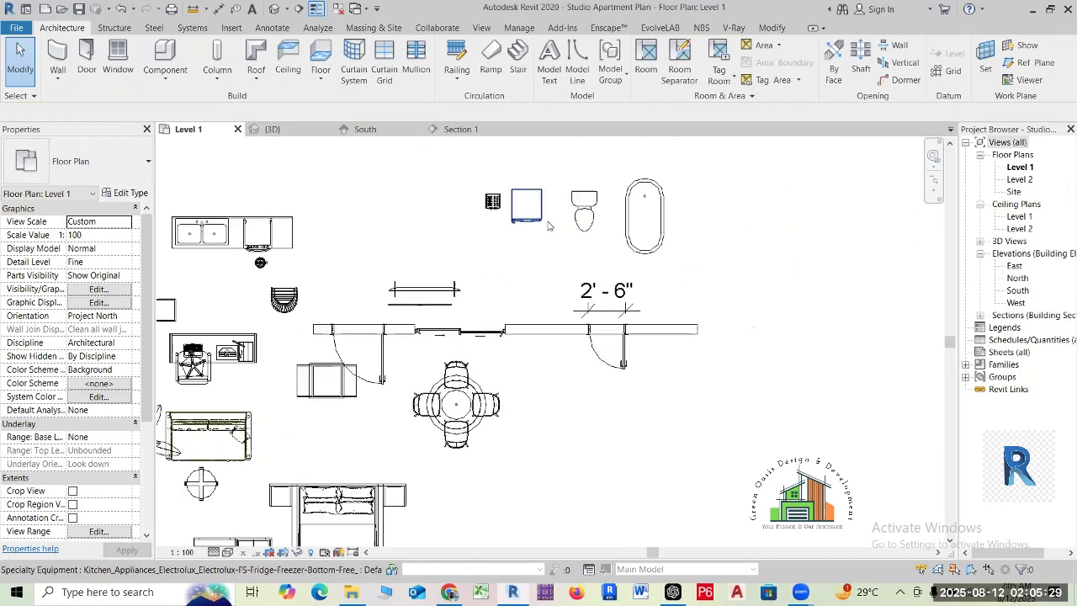
scroll(595, 249, "down", 1)
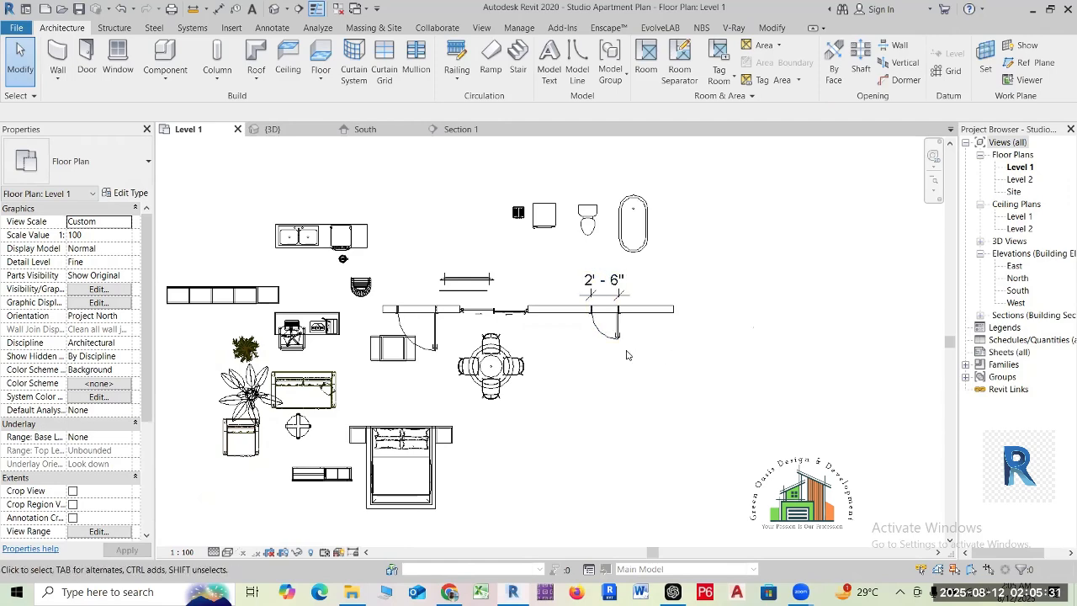
scroll(575, 353, "down", 3)
middle_click_drag(666, 391, 522, 390)
scroll(656, 331, "up", 3)
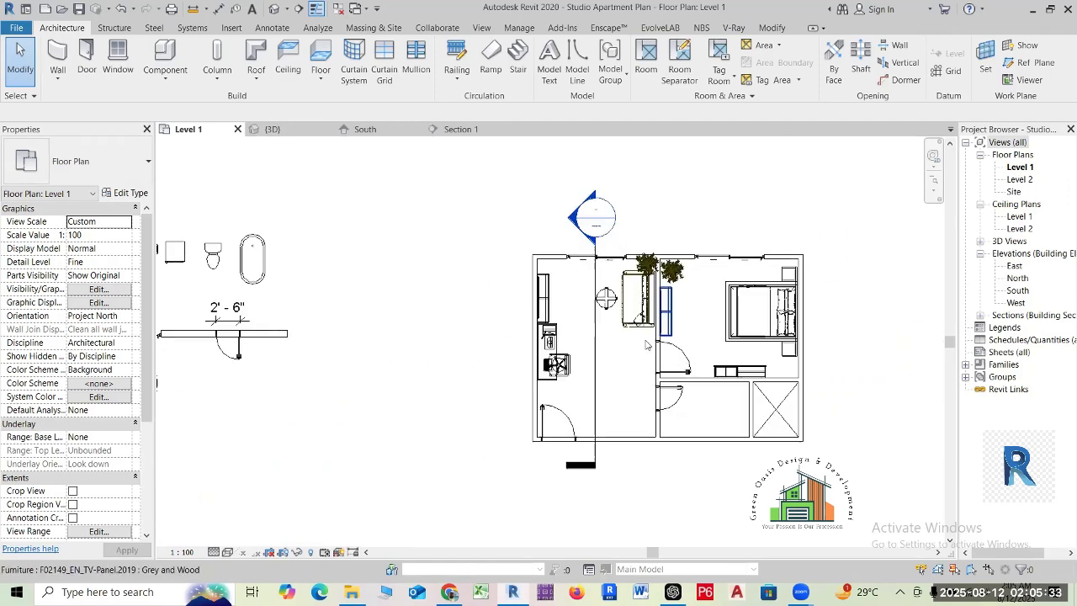
scroll(629, 374, "up", 1)
middle_click_drag(632, 375, 603, 377)
scroll(494, 312, "up", 4)
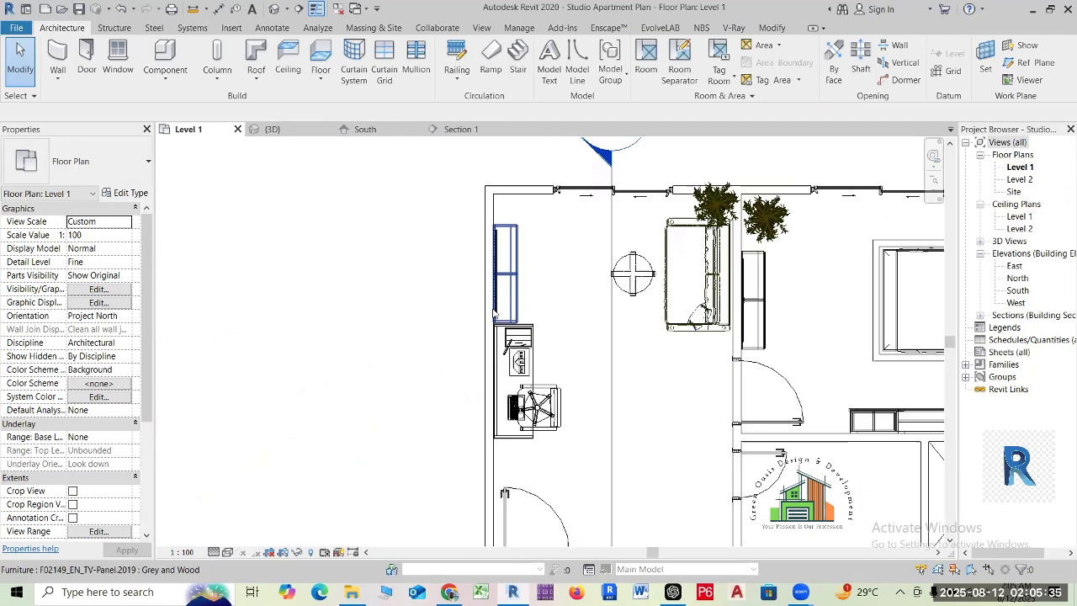
scroll(494, 312, "up", 1)
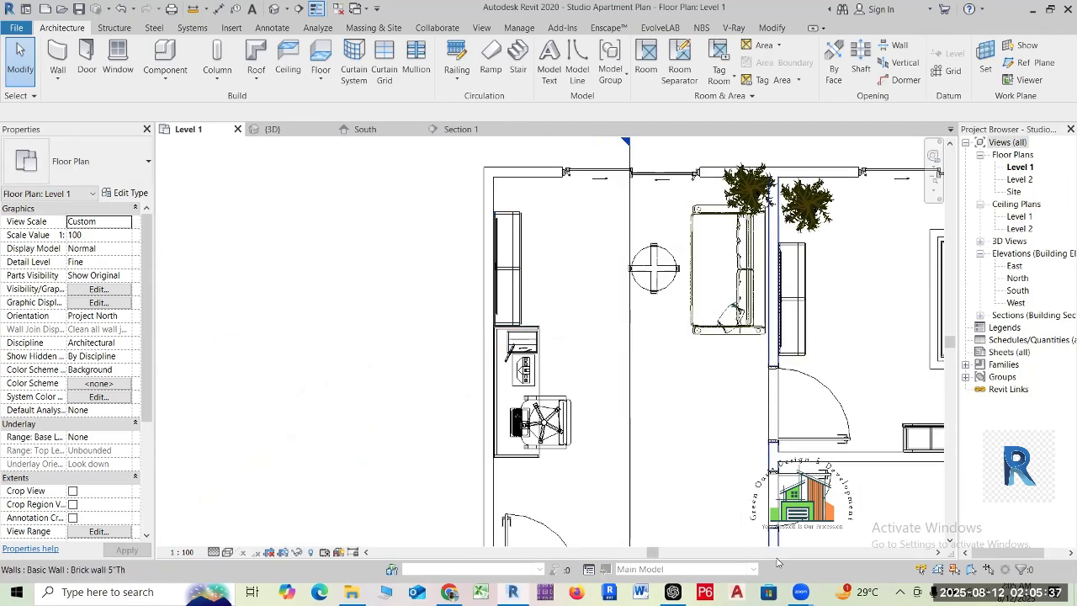
scroll(600, 344, "down", 2)
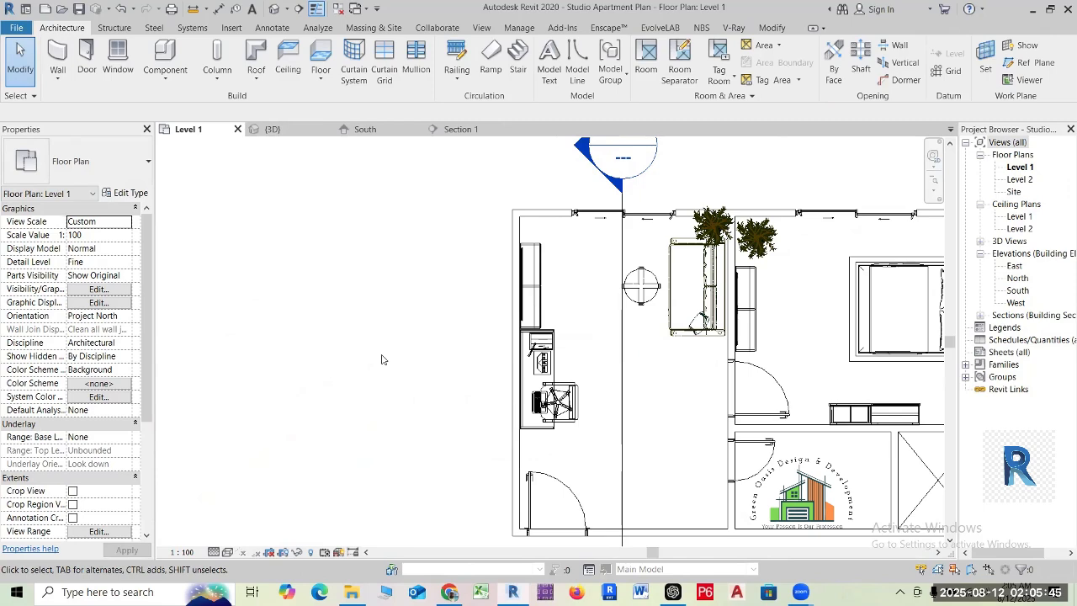
- Look through the furniture samples around the sofa, coffee table and bed for another piece to place
scroll(464, 290, "down", 2)
middle_click_drag(465, 291, 619, 330)
scroll(546, 329, "up", 1)
scroll(501, 311, "down", 2)
scroll(520, 328, "up", 1)
scroll(519, 328, "down", 1)
scroll(311, 412, "up", 1)
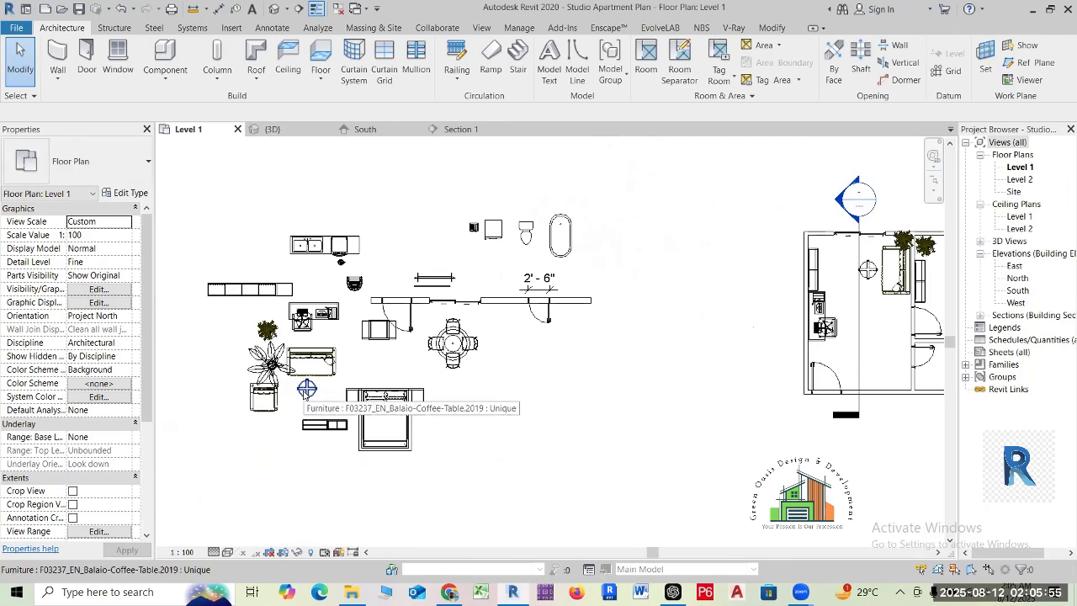
scroll(335, 448, "up", 2)
scroll(337, 445, "up", 2)
scroll(343, 427, "down", 5)
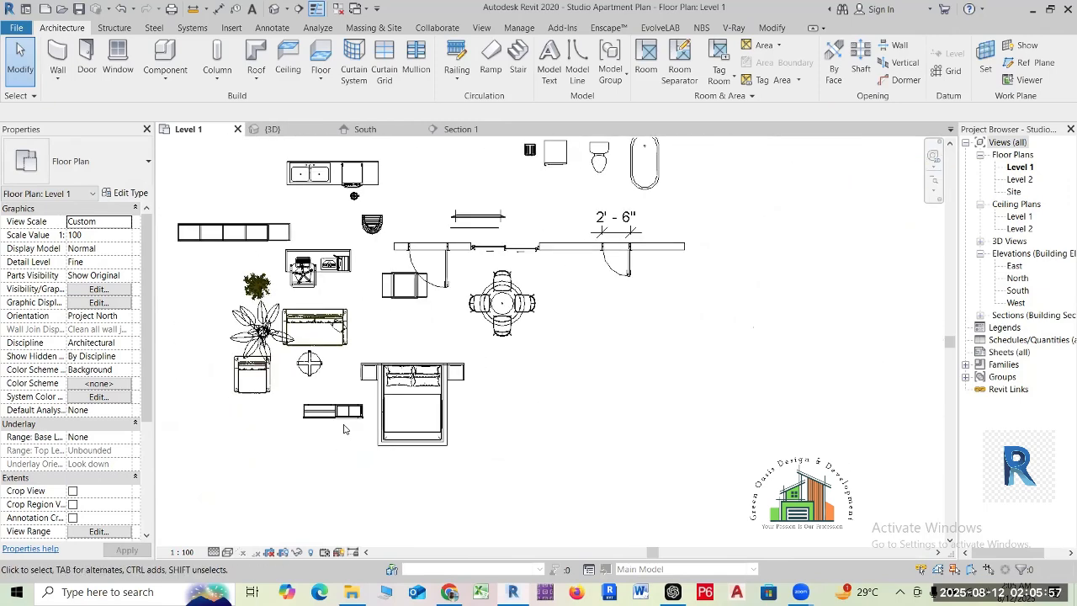
middle_click_drag(579, 397, 469, 428)
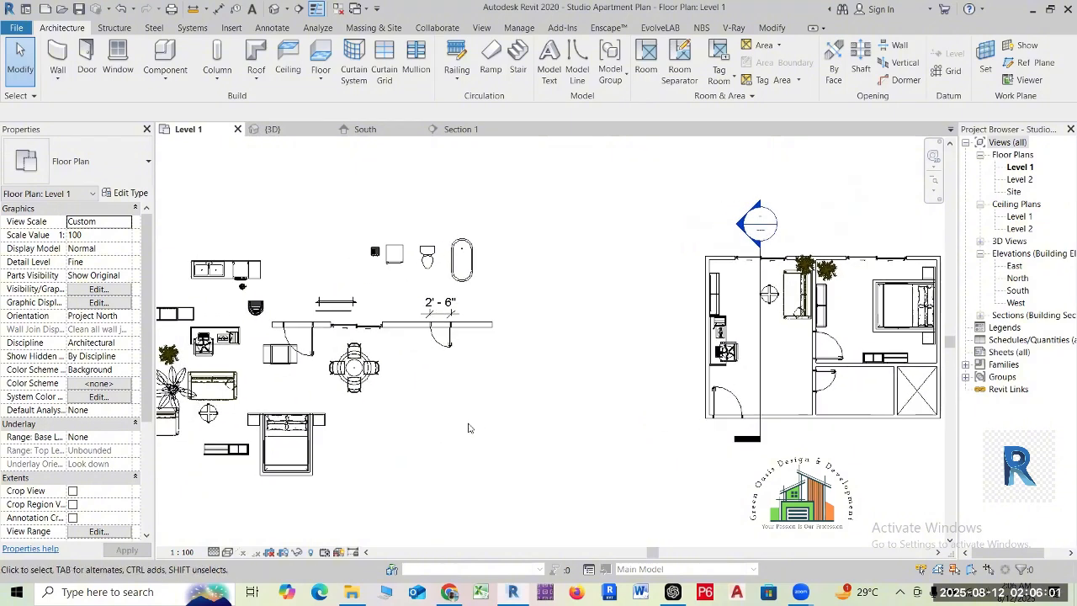
- Place another Brides_Veil counter stool at the door-side end of the living area sofa, its straight side facing the partition wall
left_click(255, 307)
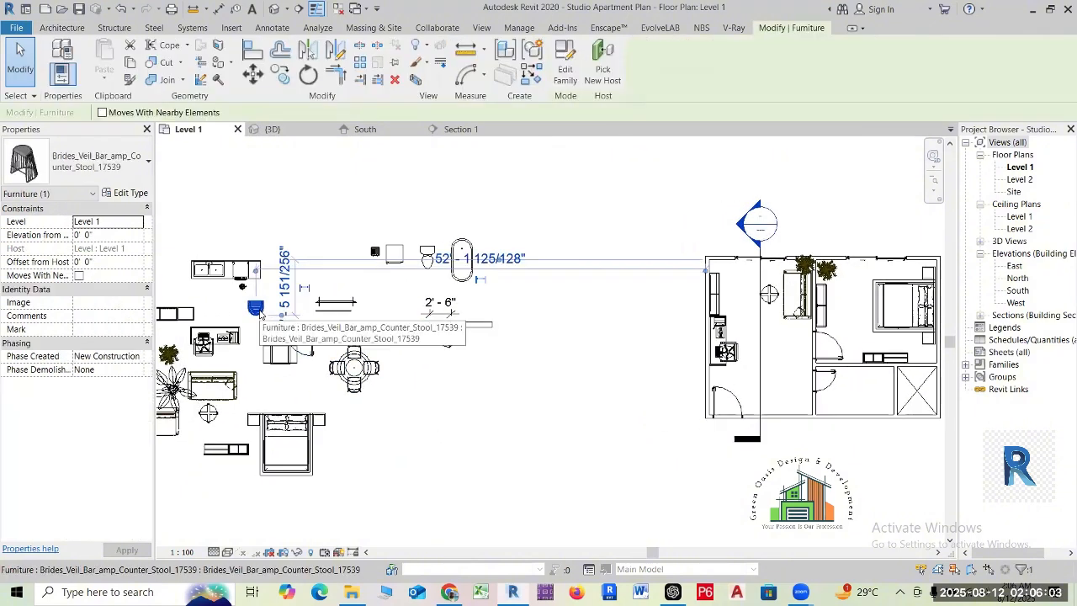
scroll(255, 308, "up", 1)
scroll(255, 307, "up", 1)
key("c")
key("s")
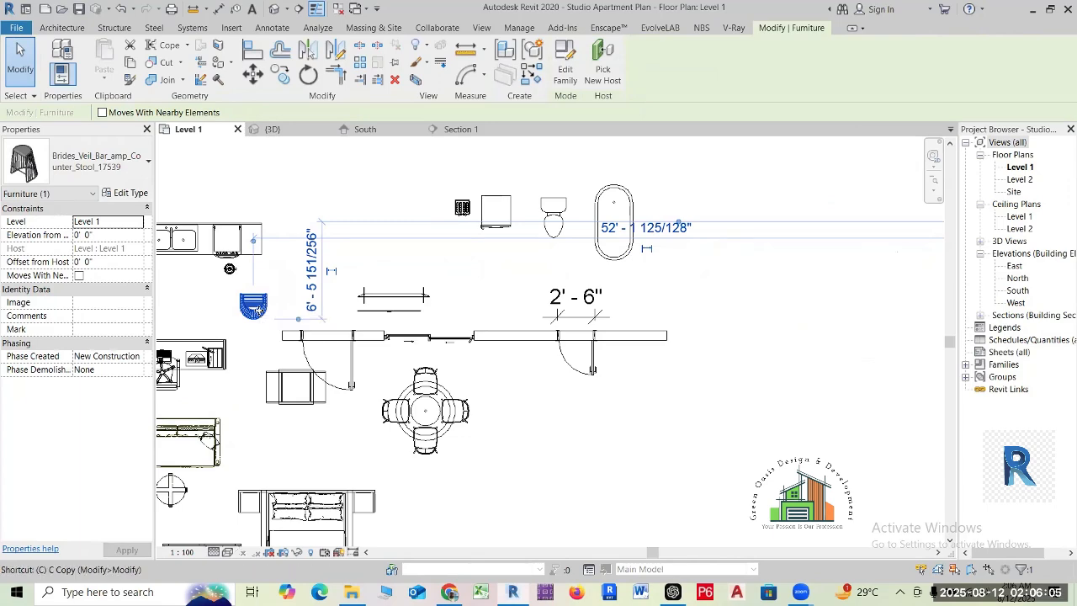
middle_click_drag(762, 404, 371, 378)
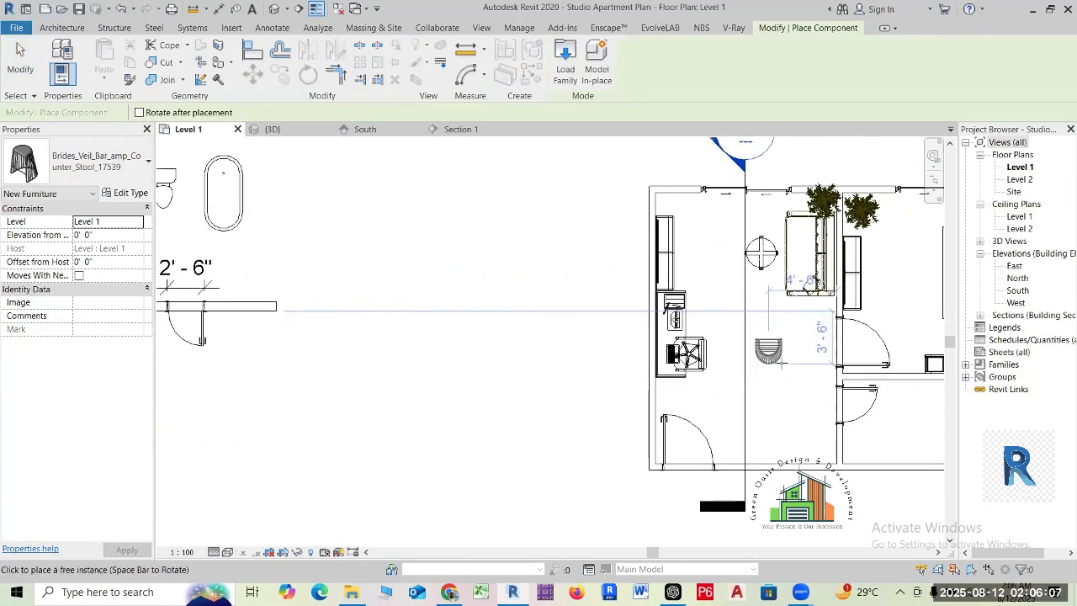
scroll(779, 353, "up", 1)
middle_click_drag(804, 381, 746, 460)
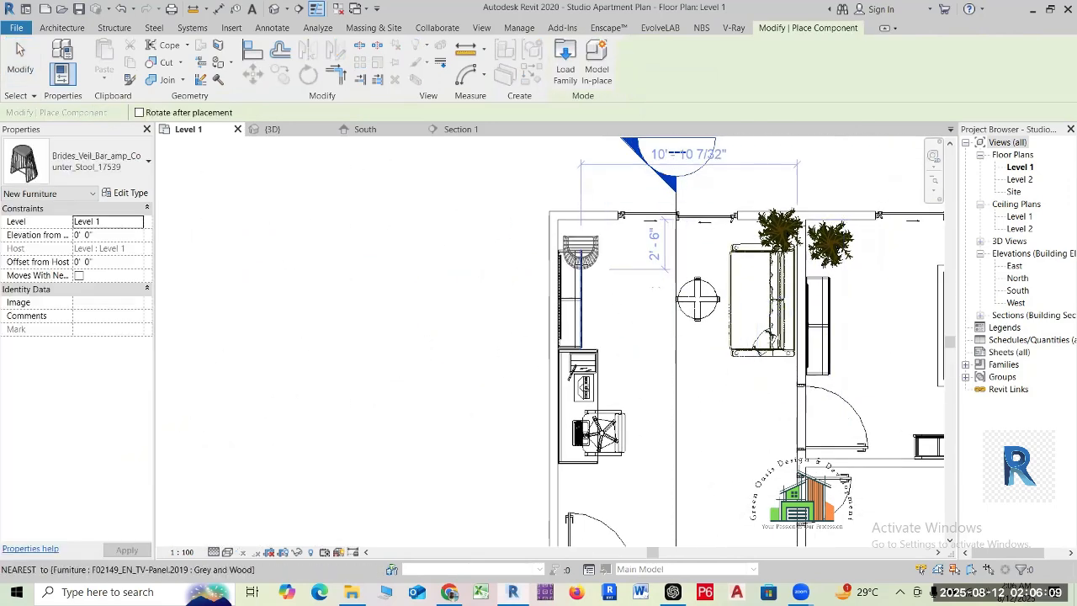
scroll(581, 271, "up", 2)
key("space")
scroll(595, 241, "up", 2)
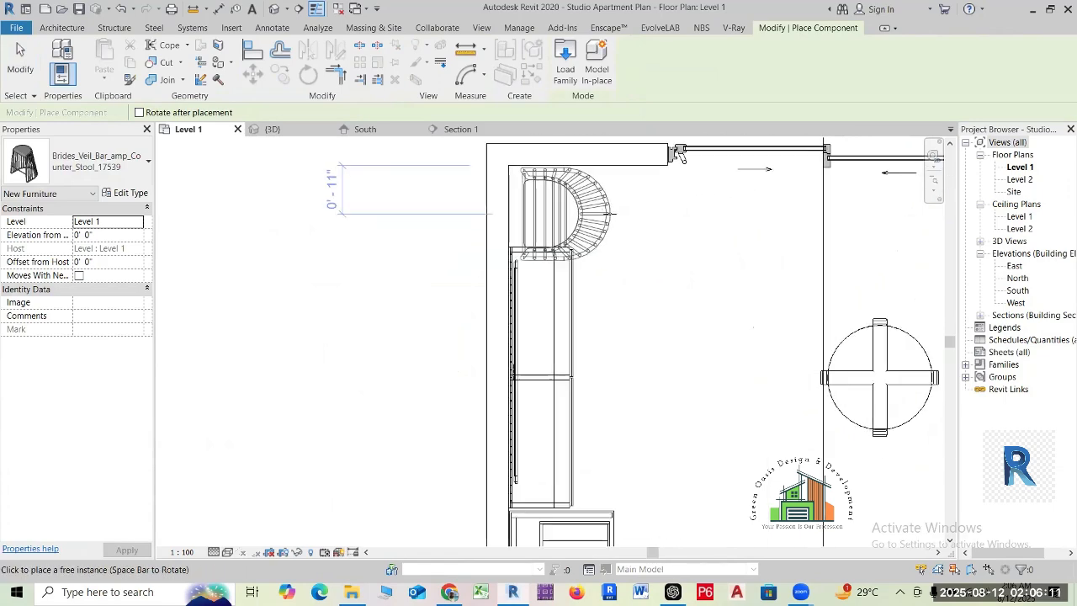
scroll(680, 156, "down", 3)
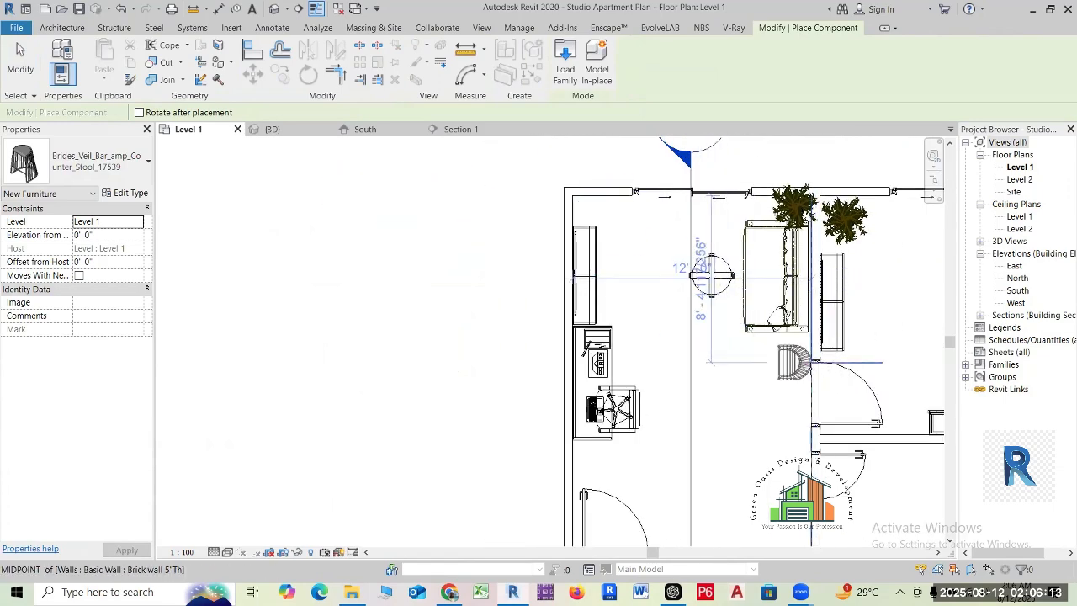
scroll(776, 358, "up", 2)
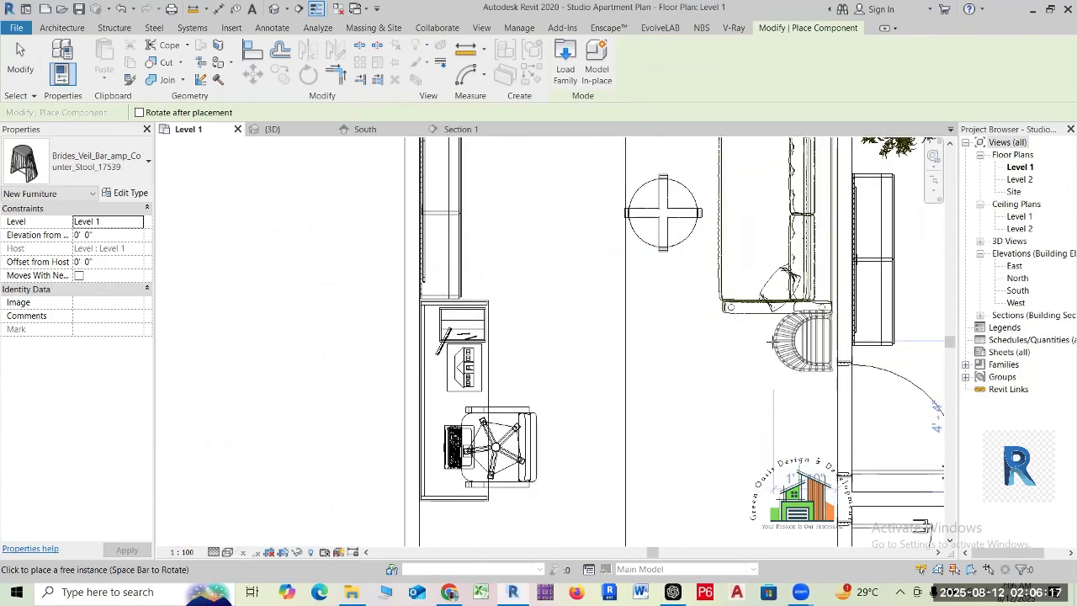
left_click(772, 341)
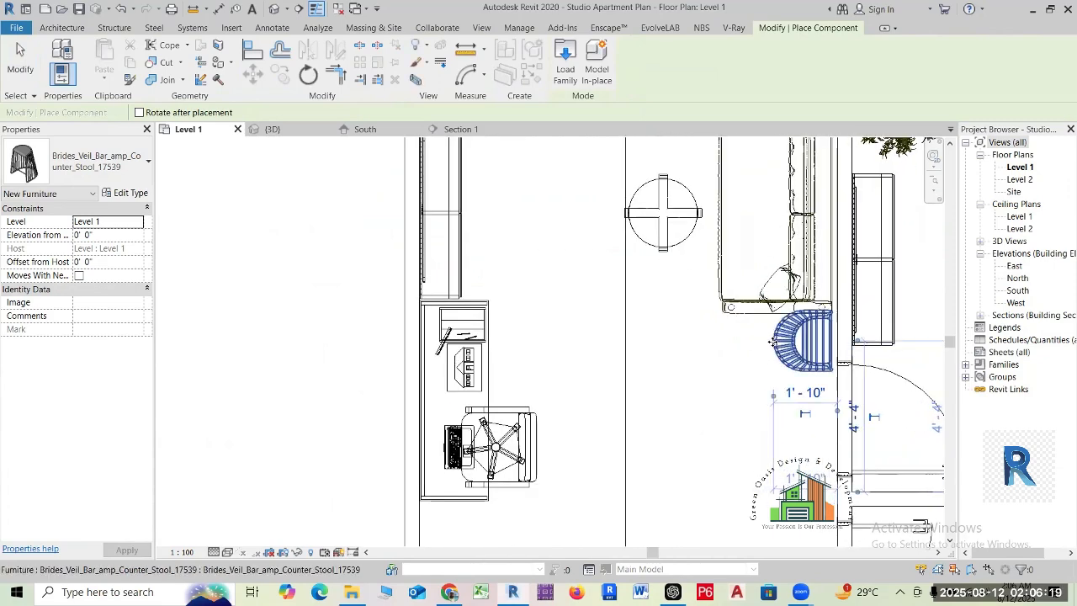
key("Escape")
key("Escape")
scroll(734, 474, "down", 2)
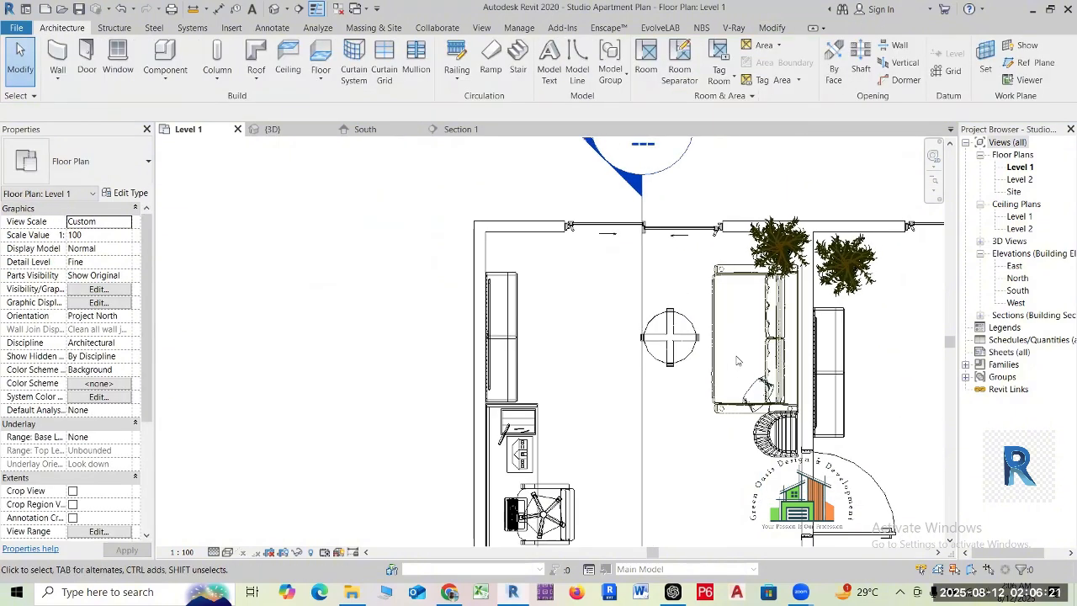
- Nudge the living area sofa along the partition wall, slightly away from the counter stool at its door-side end
left_click(753, 346)
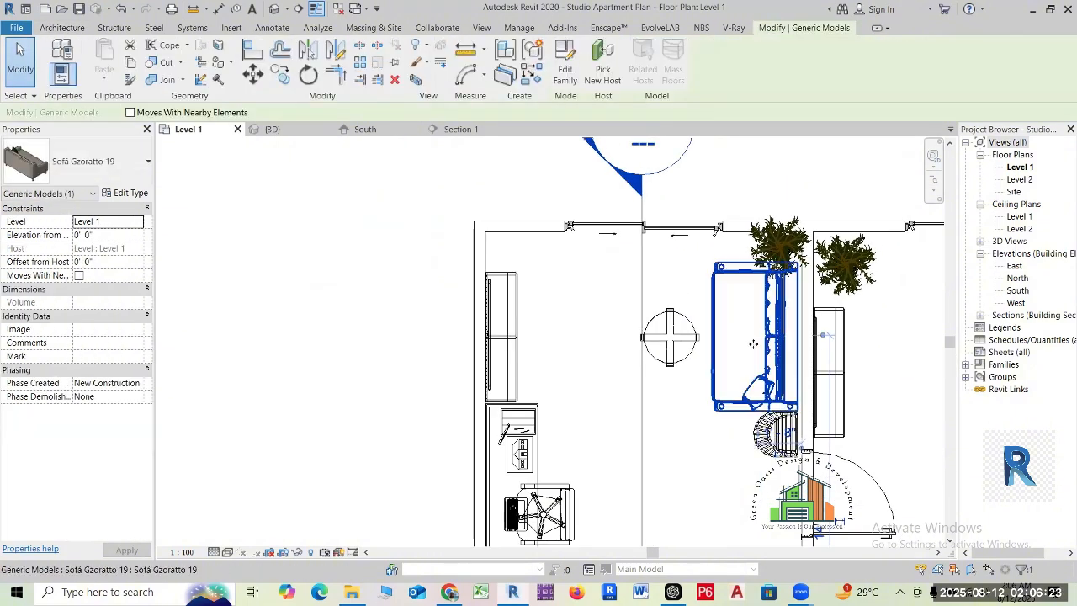
key("Escape")
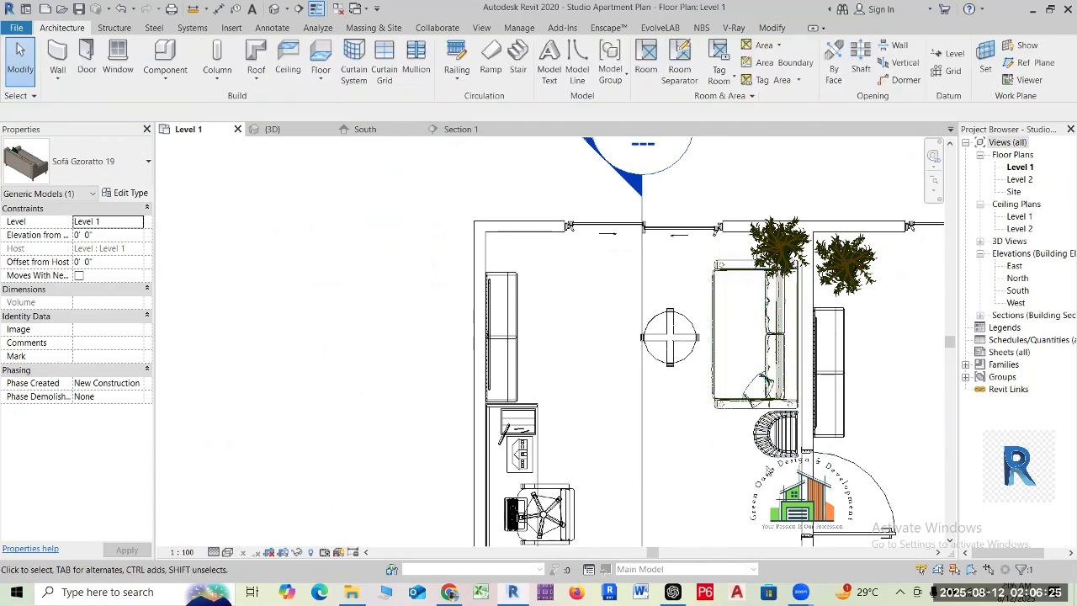
left_click(775, 431)
left_click(683, 458)
scroll(764, 327, "down", 2)
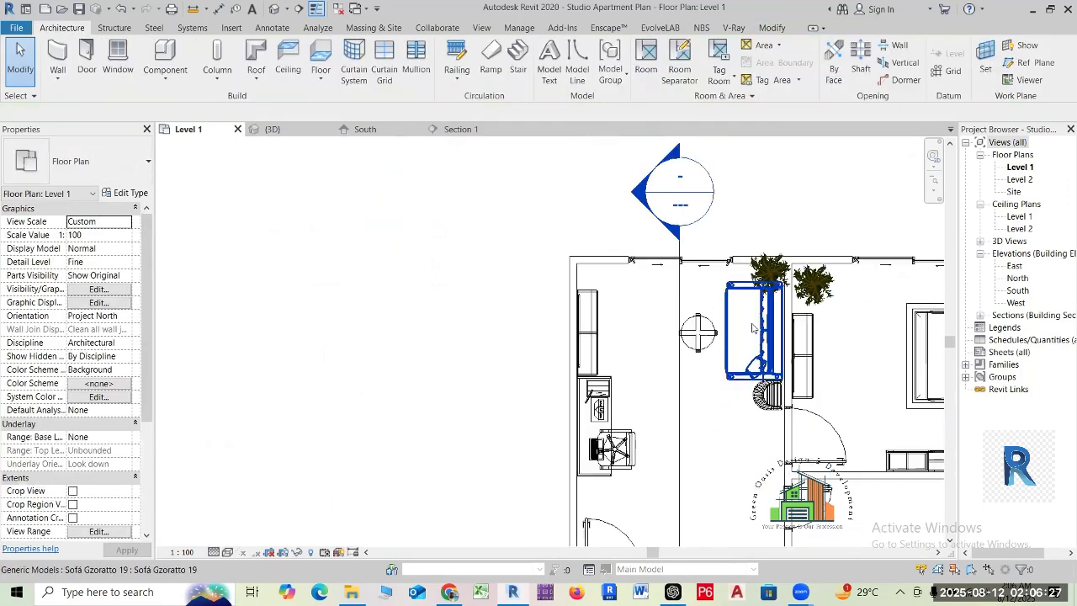
middle_click_drag(741, 428, 683, 440)
scroll(679, 385, "up", 2)
left_click(695, 387)
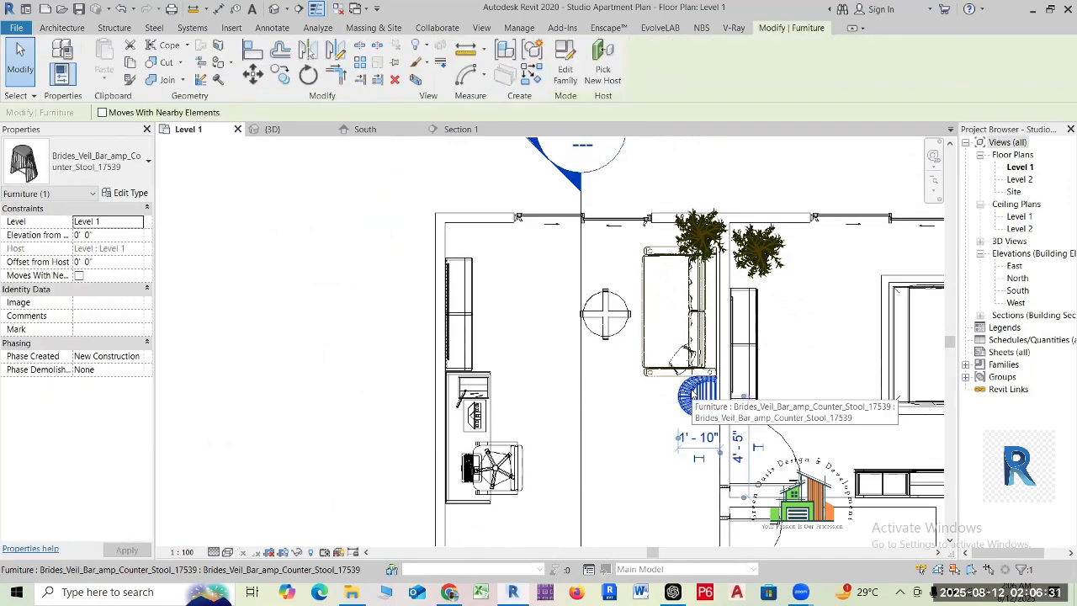
key("Escape")
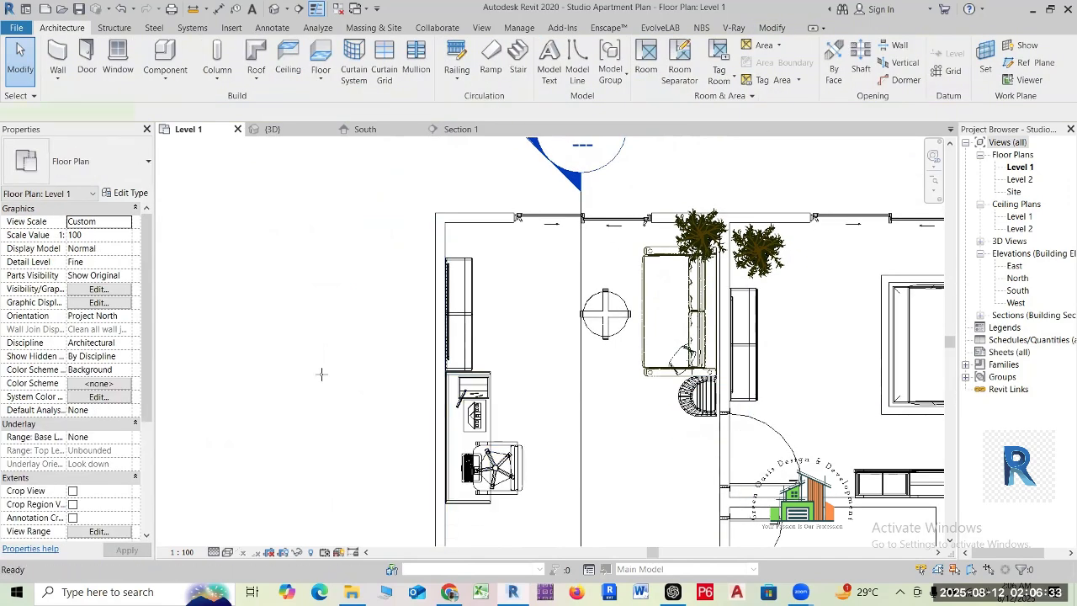
- Look through the Revit Family Download folder for a family to load for the living area
left_click(566, 68)
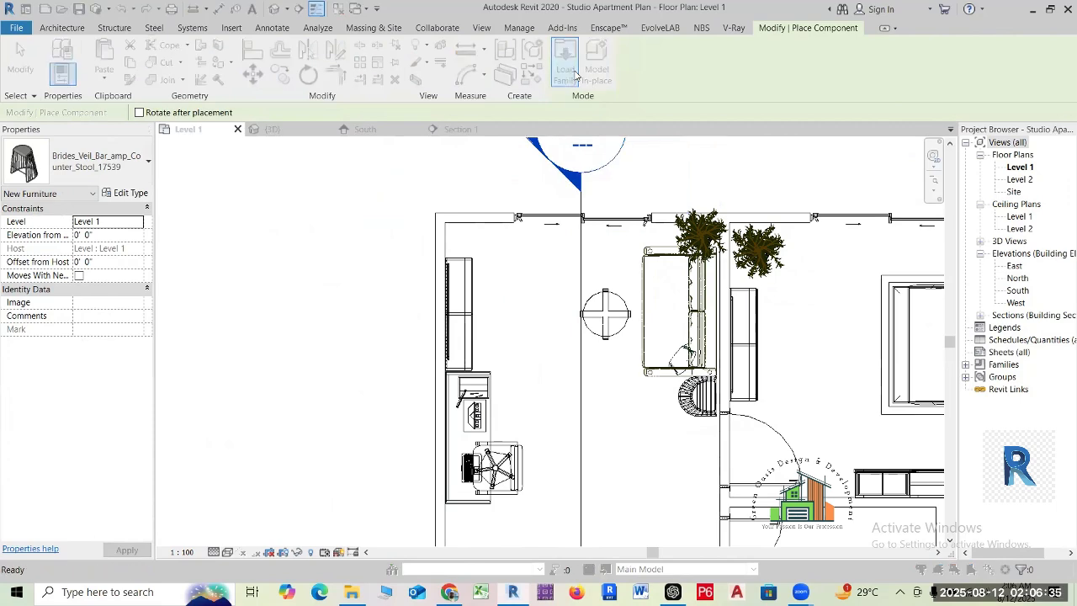
scroll(614, 253, "up", 8)
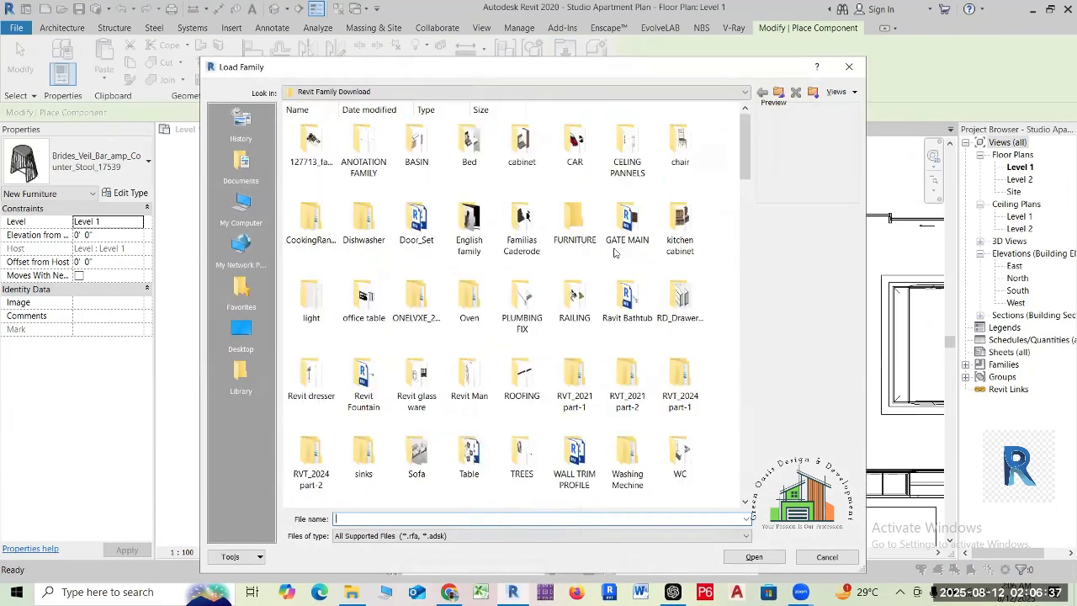
scroll(613, 351, "down", 6)
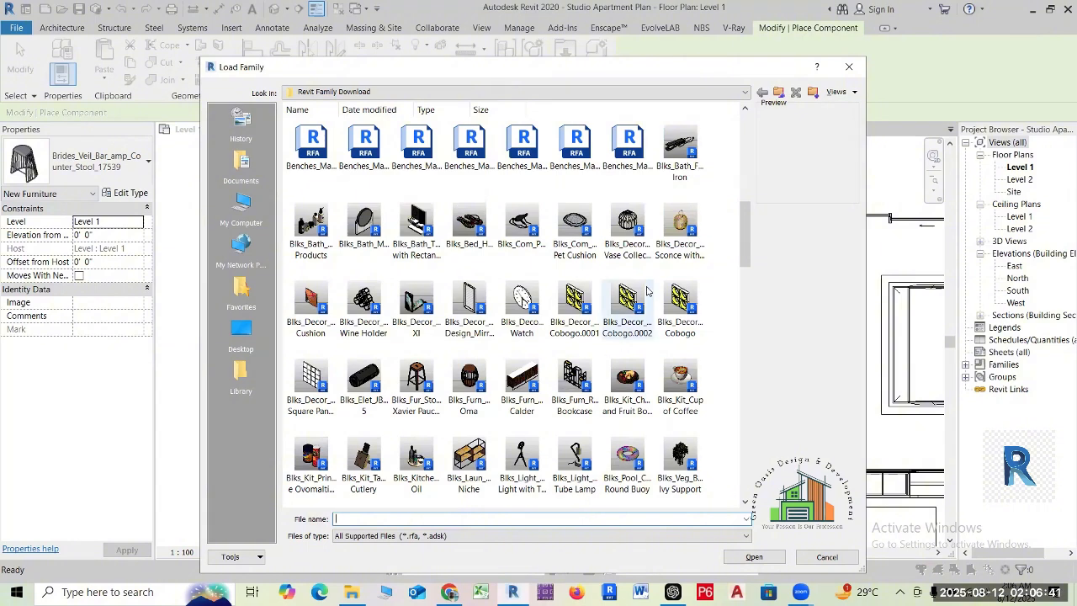
scroll(647, 291, "down", 10)
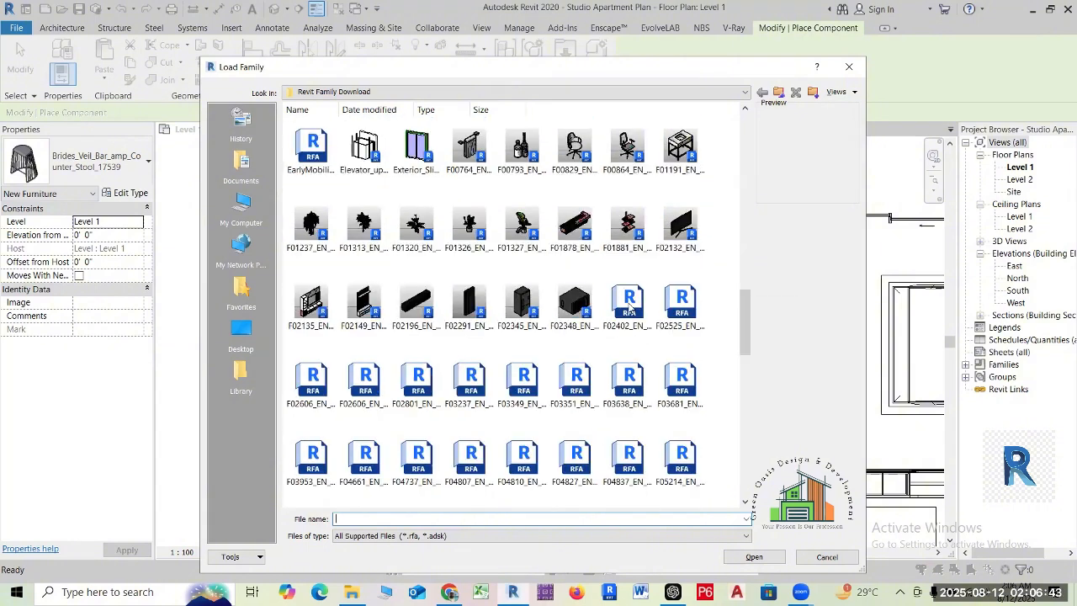
scroll(629, 309, "down", 10)
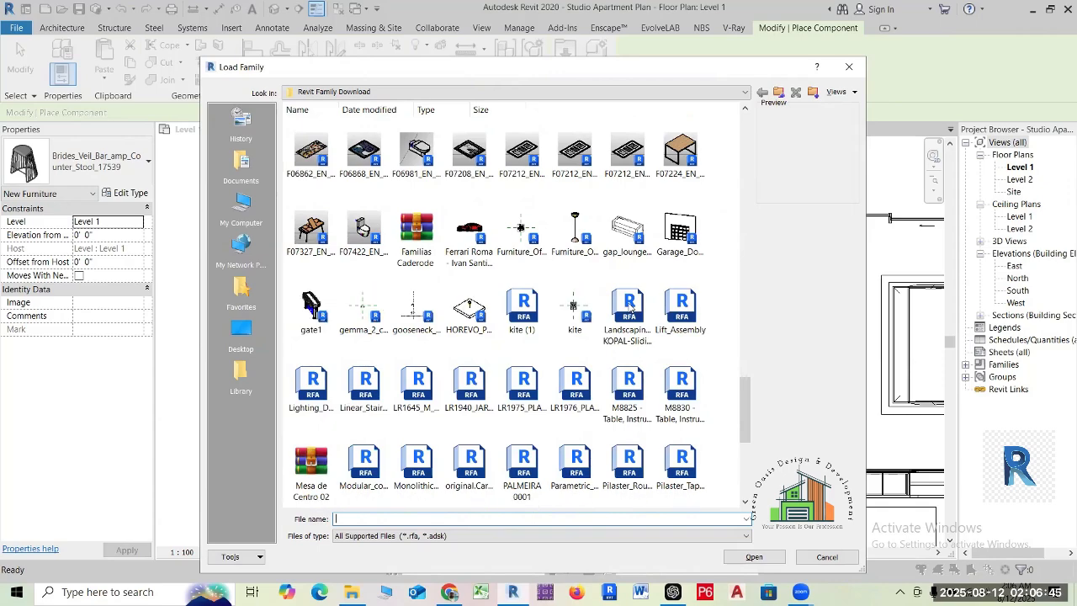
scroll(629, 310, "down", 5)
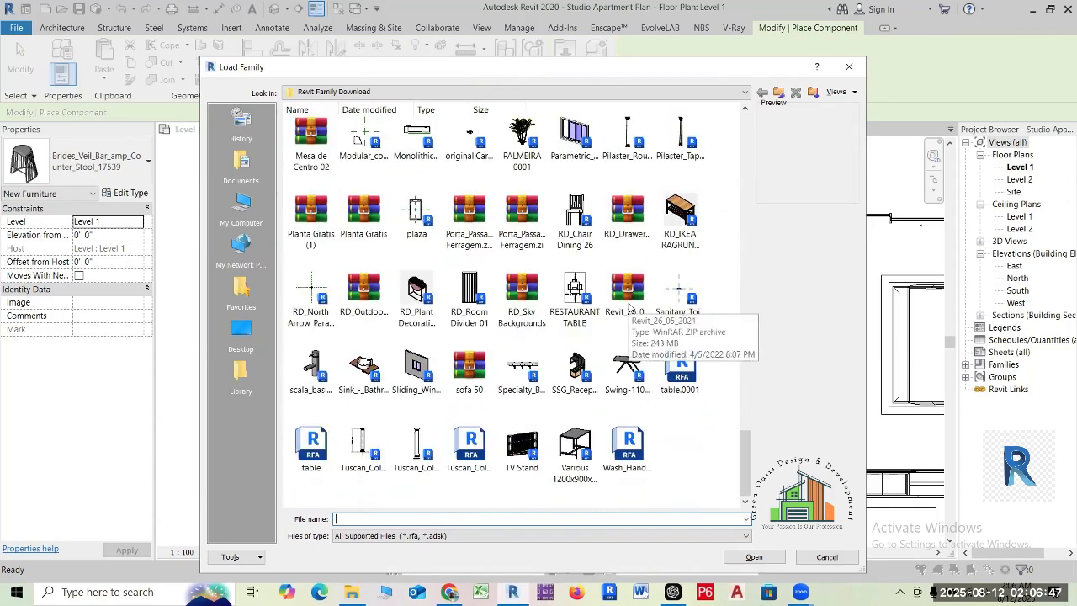
scroll(629, 309, "up", 10)
scroll(629, 310, "up", 10)
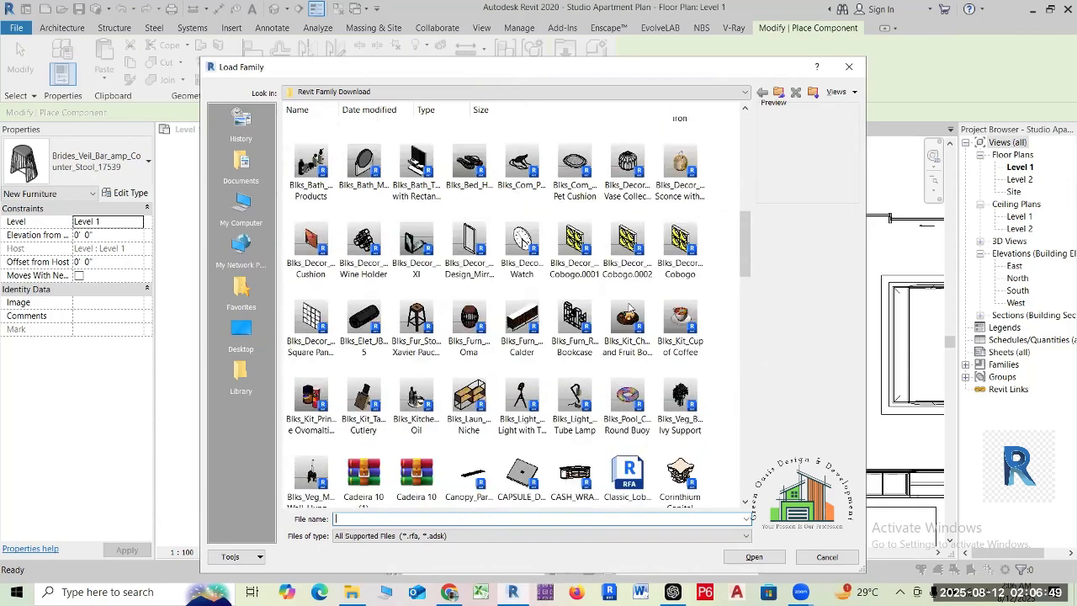
scroll(629, 309, "down", 3)
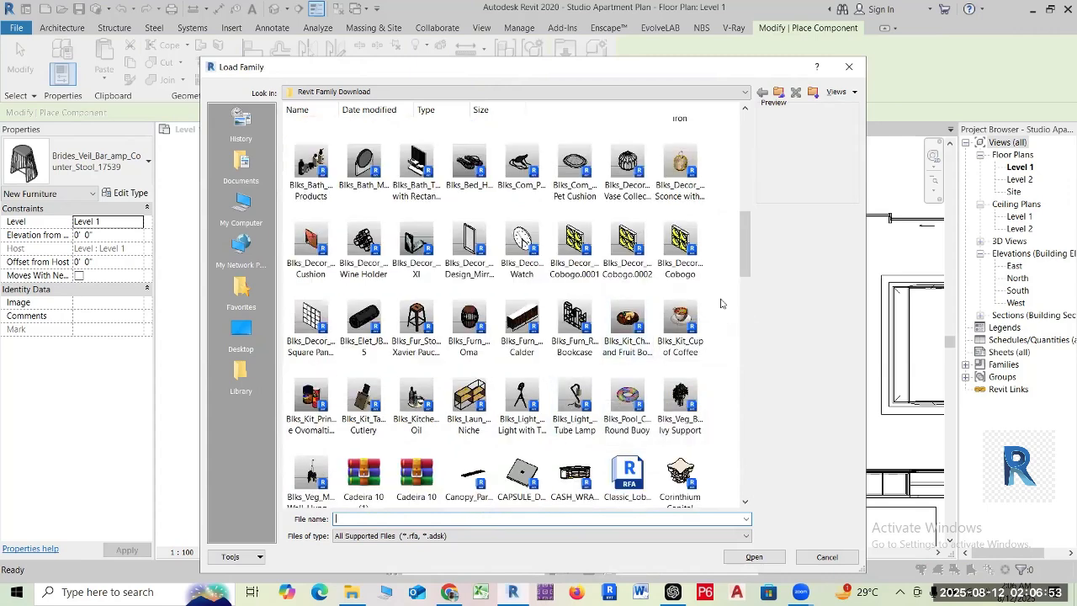
left_click_drag(751, 257, 772, 112)
- Load the Ceramic_table_lamp_7986 family from the Table folder inside Revit Family Download
left_click(778, 92)
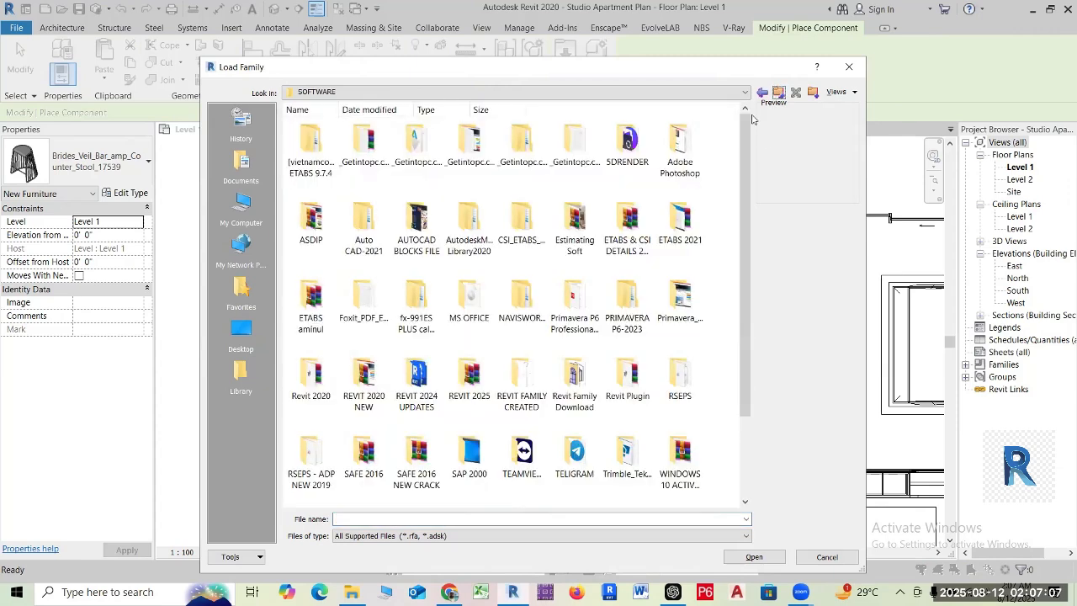
left_click(518, 151)
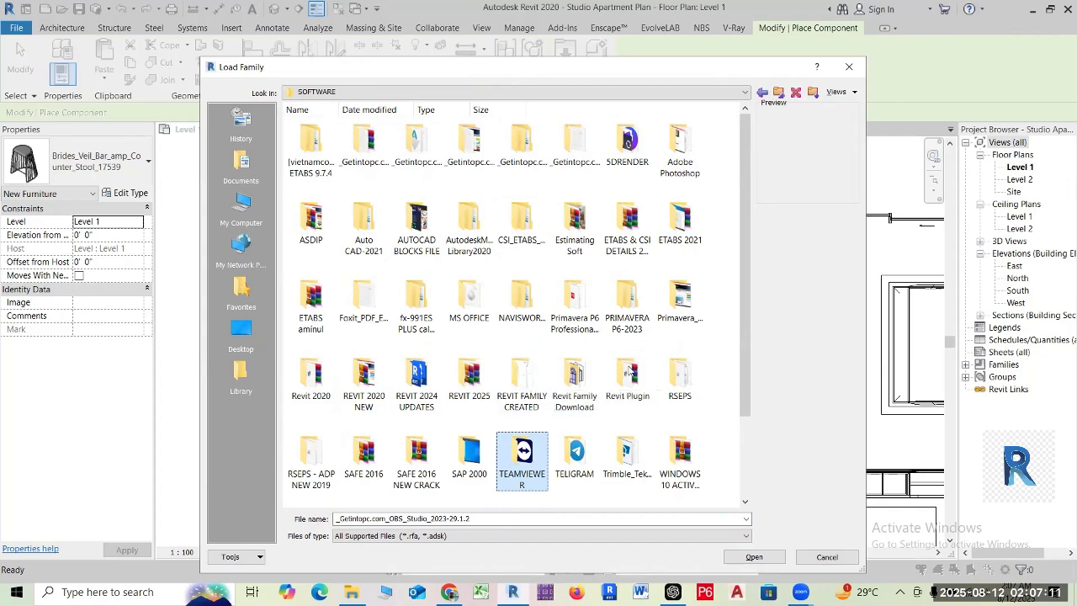
left_click(626, 385)
double_click(590, 399)
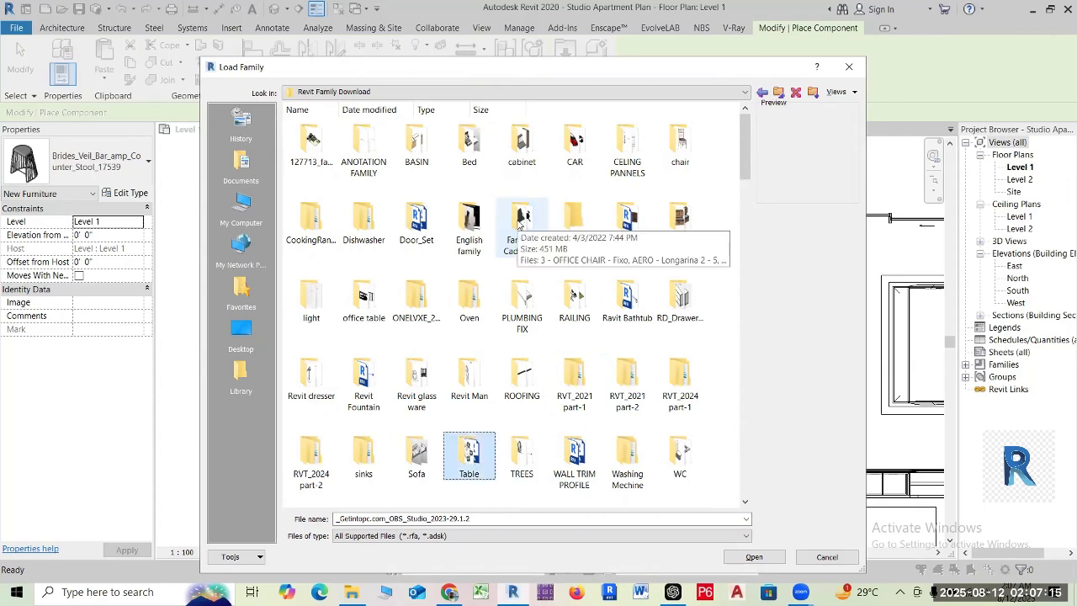
double_click(467, 454)
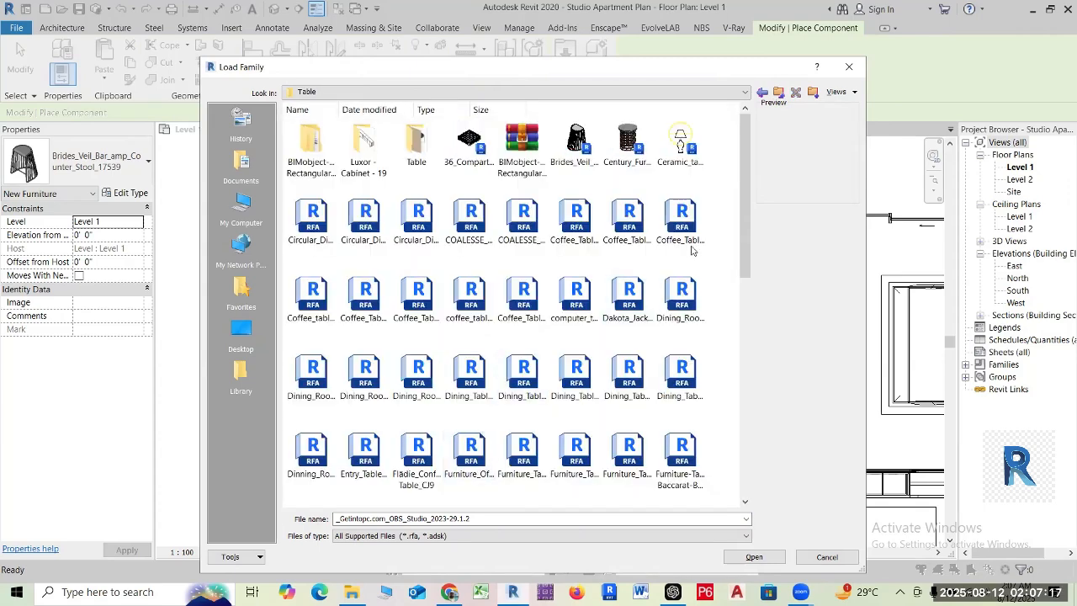
double_click(681, 139)
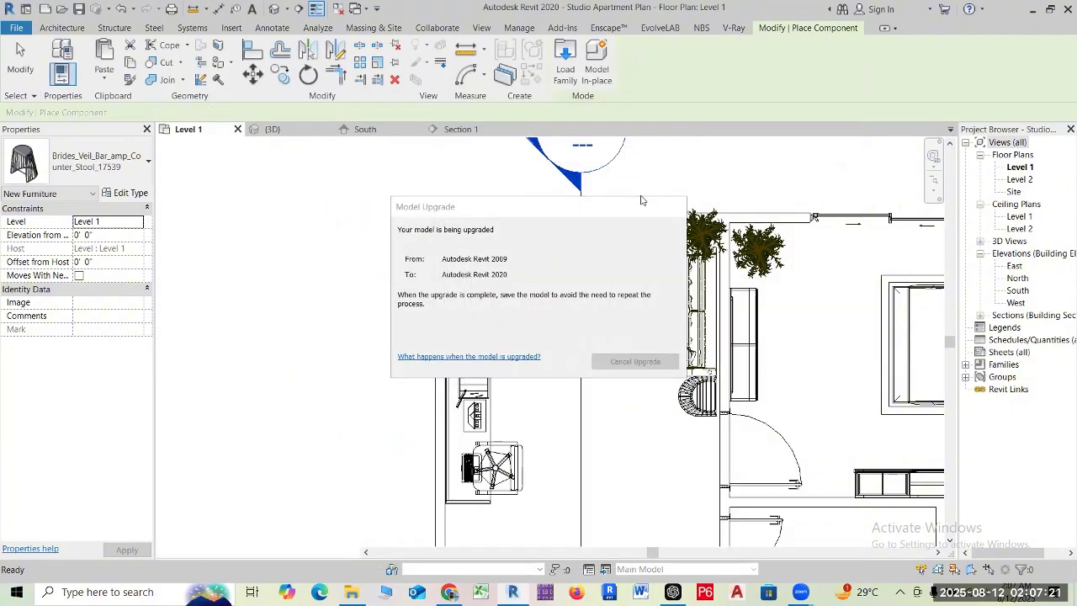
- Place the C-table lamp on the counter stool beside the living area sofa, near its straight side, and select the lamp
scroll(549, 217, "down", 2)
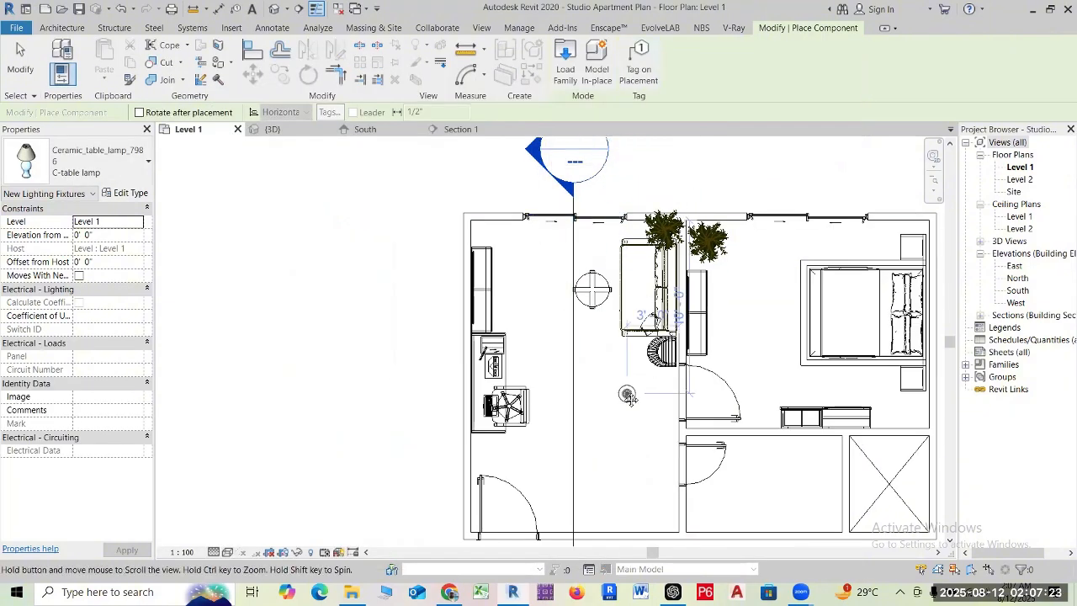
scroll(662, 350, "up", 5)
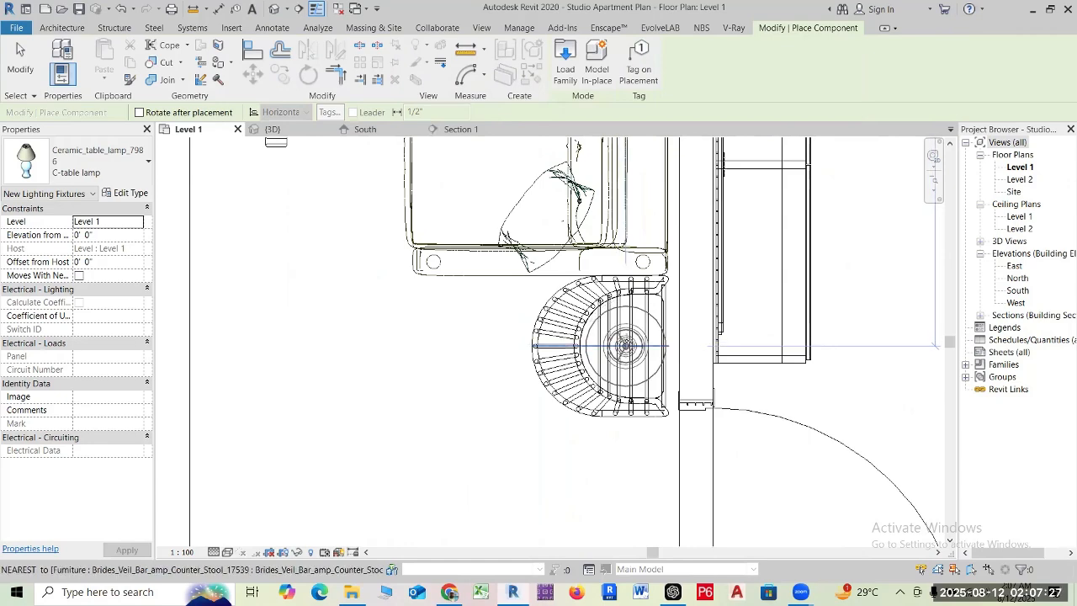
left_click(625, 344)
key("Escape")
key("Escape")
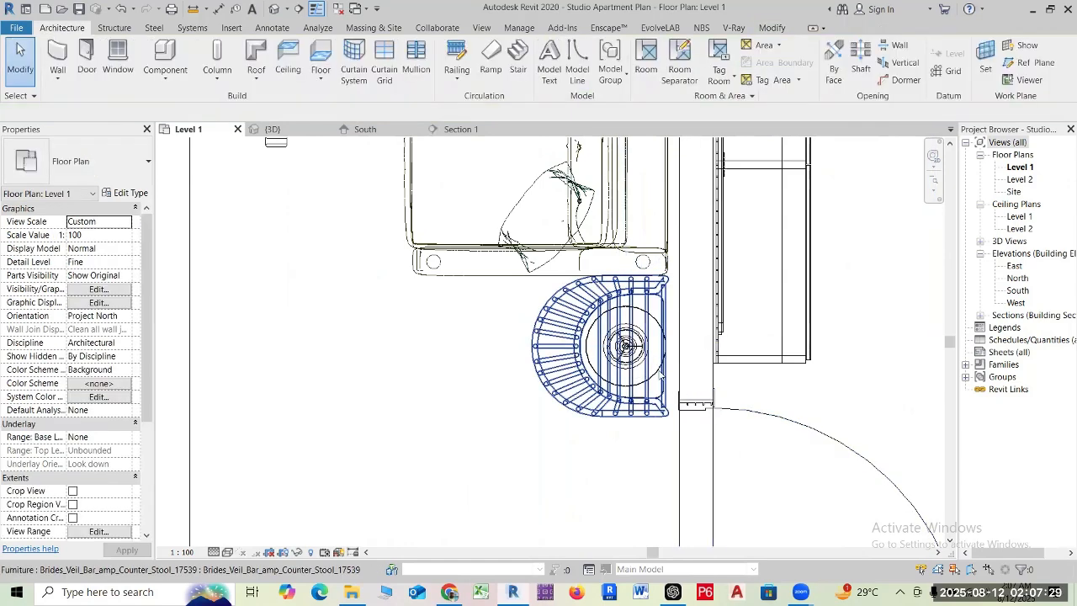
left_click(655, 372)
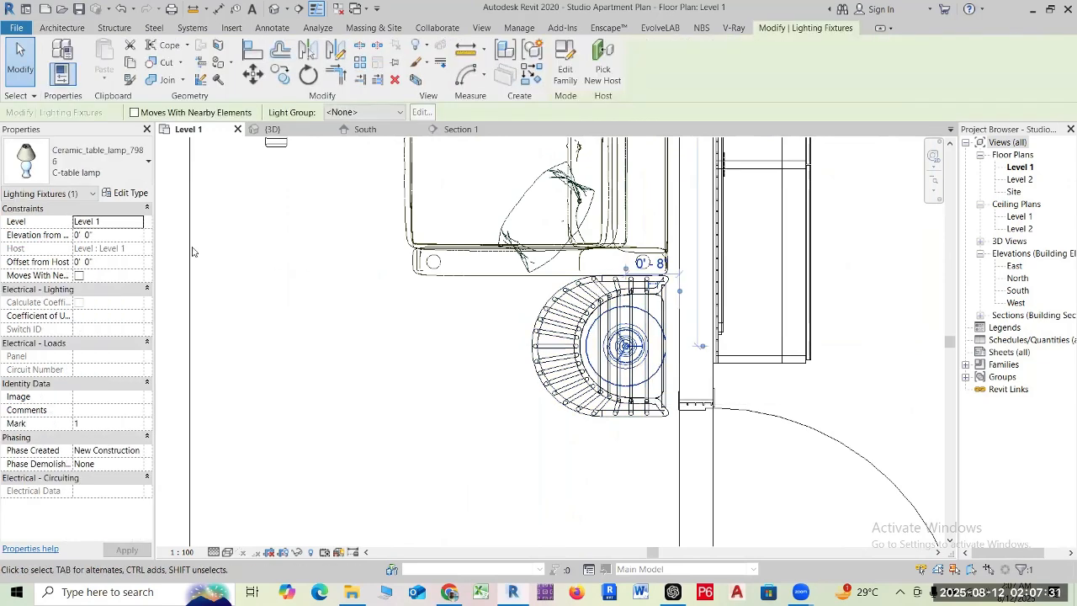